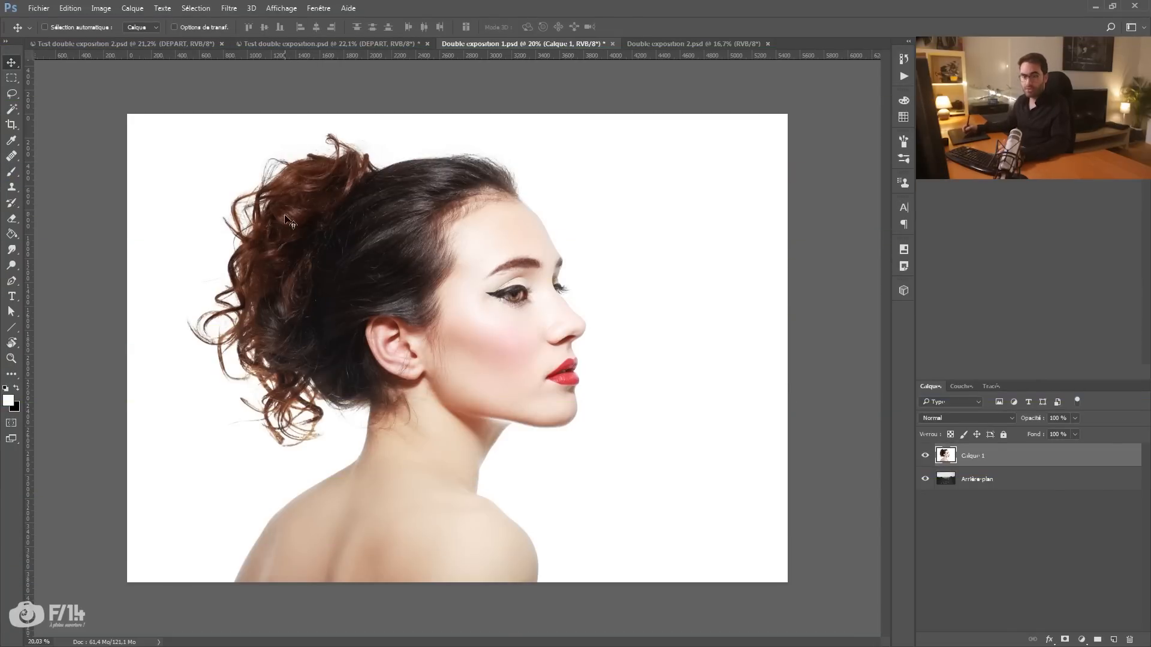
Try selecting the white background with the Magic Wand limited to contiguous pixels at tolerance 10, and check it as a quick mask.
key(w)
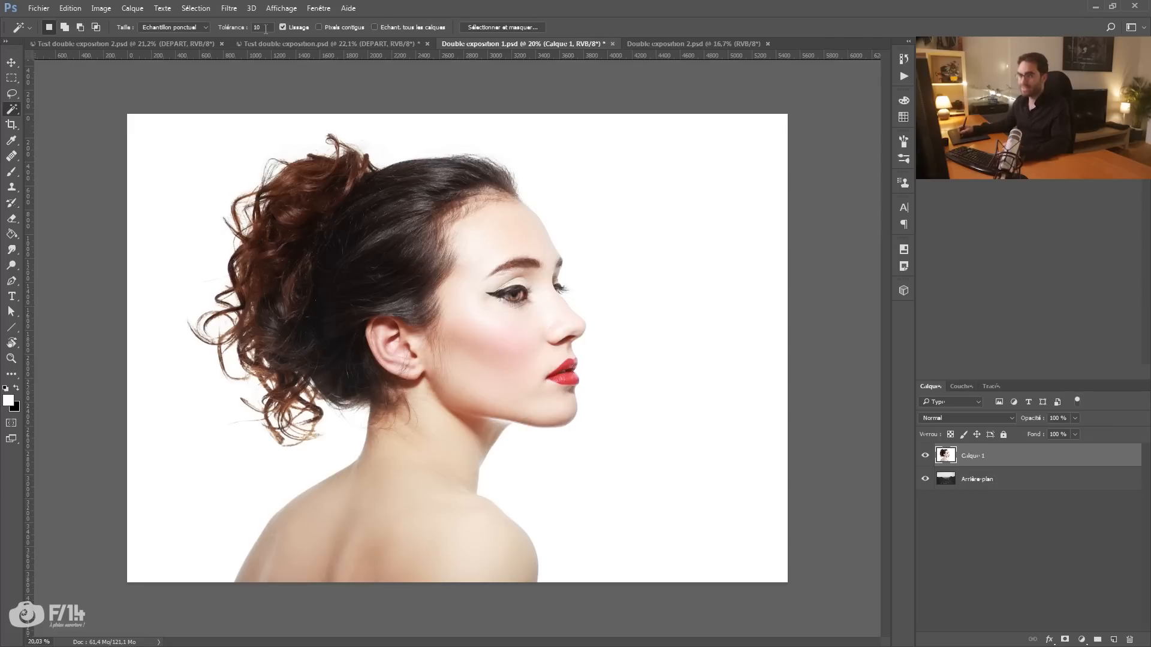
click(345, 28)
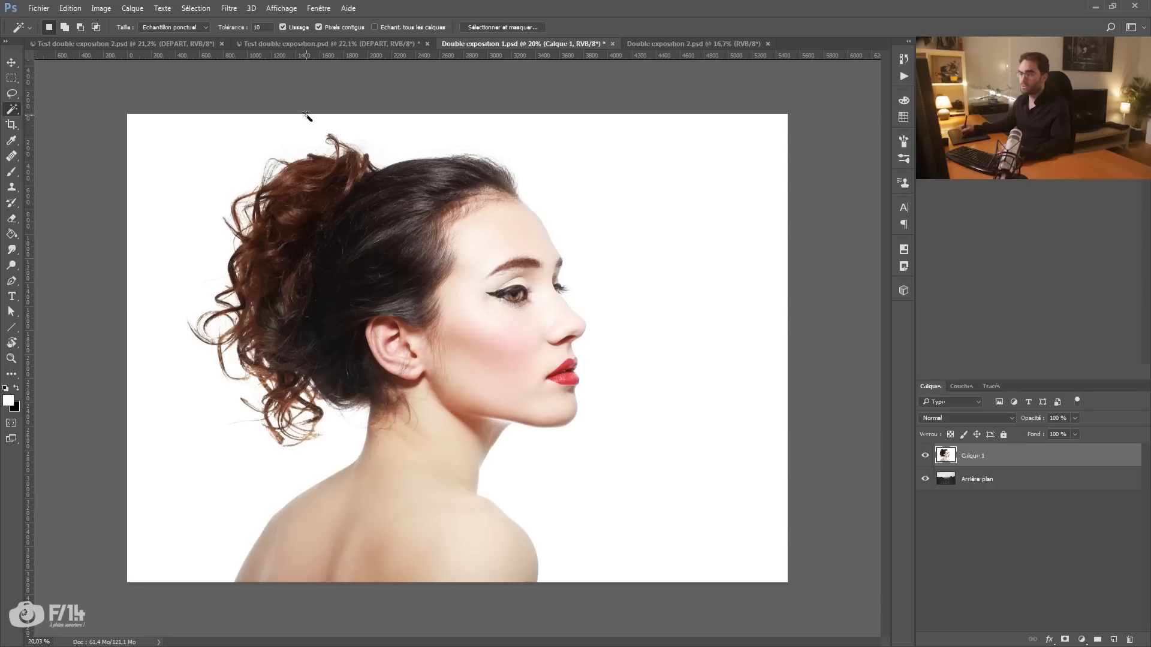
click(151, 492)
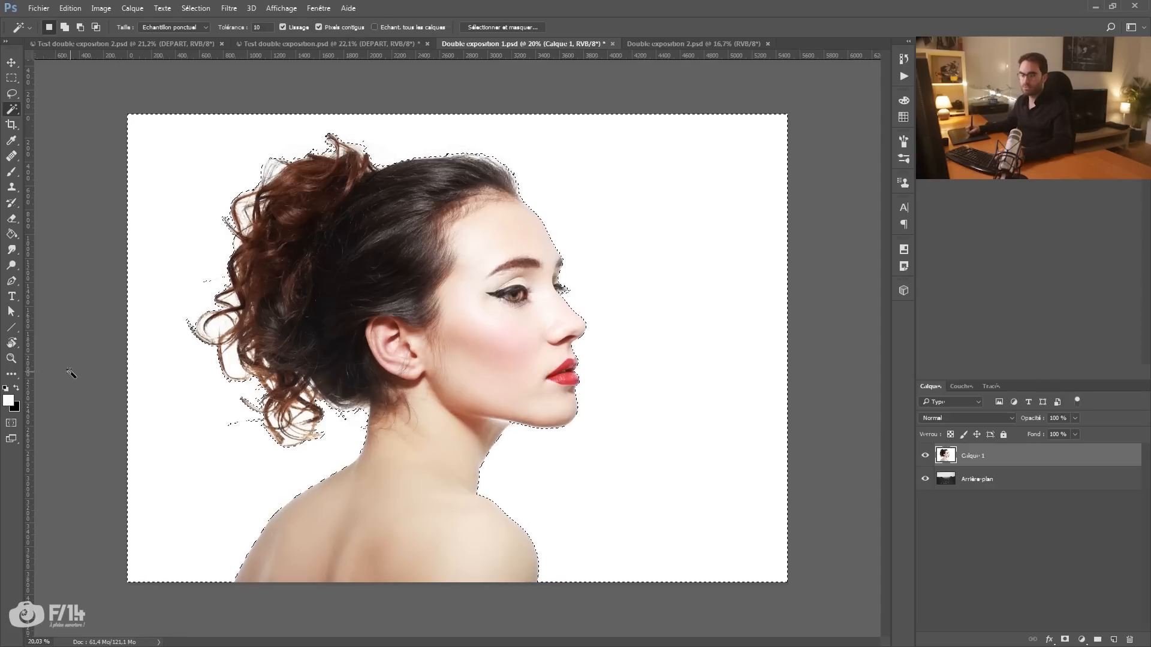
key(q)
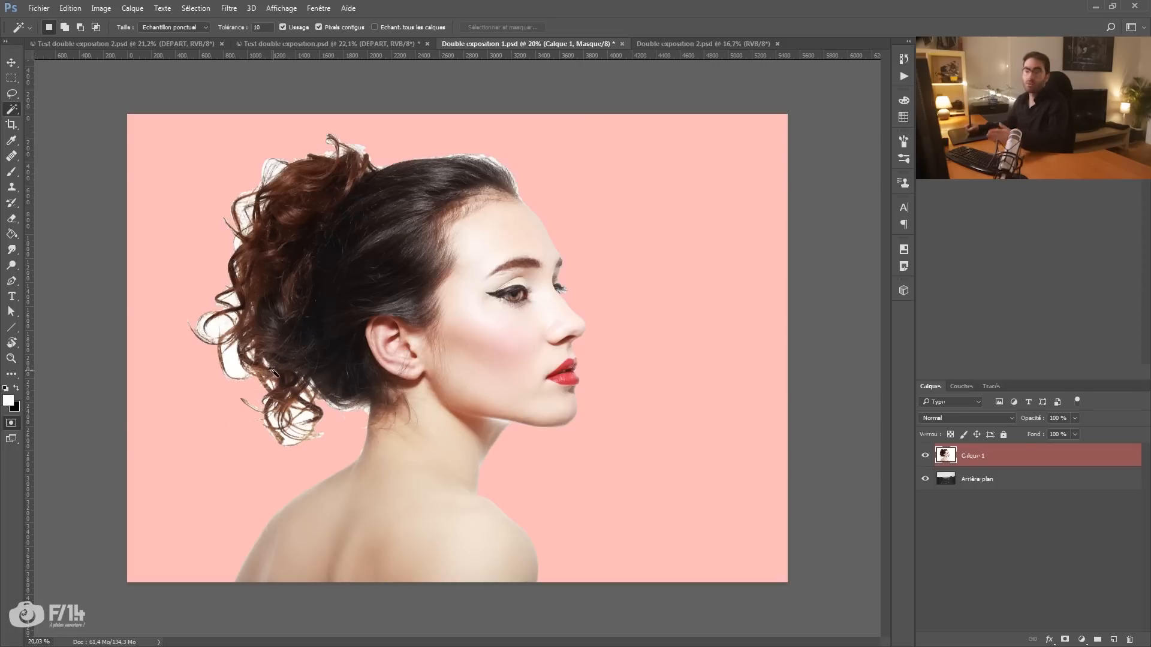
click(11, 424)
click(318, 27)
key(ctrl+d)
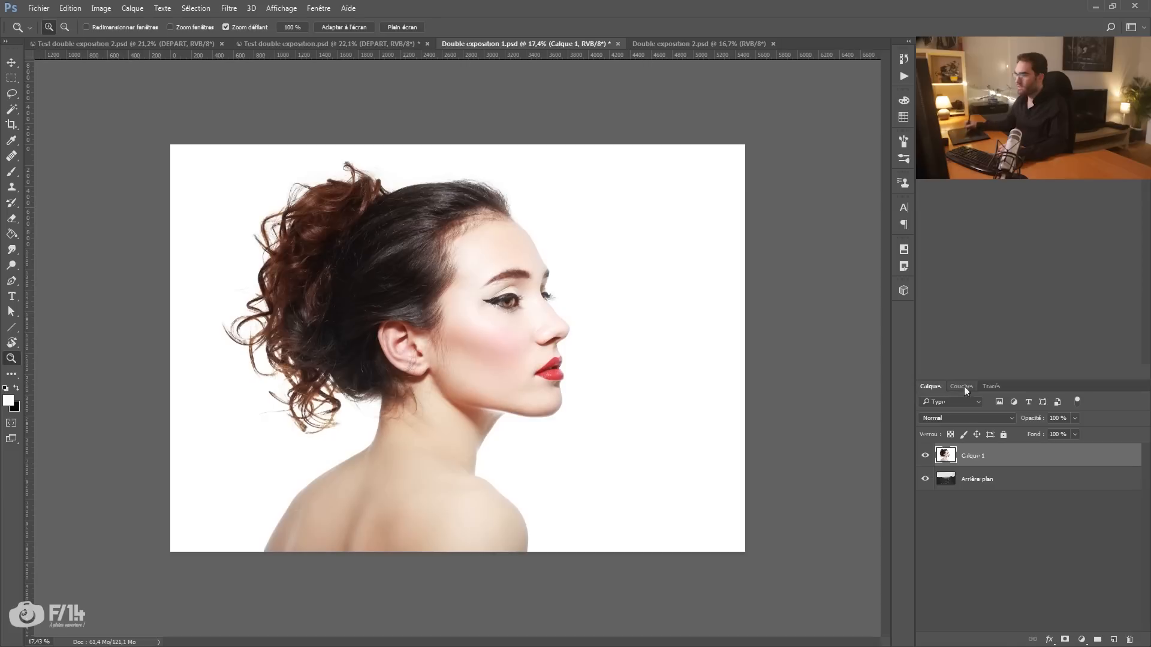
Compare the Rouge, Vert and Bleu channels of the portrait for contrast between the woman and the background.
click(962, 388)
click(931, 387)
click(961, 387)
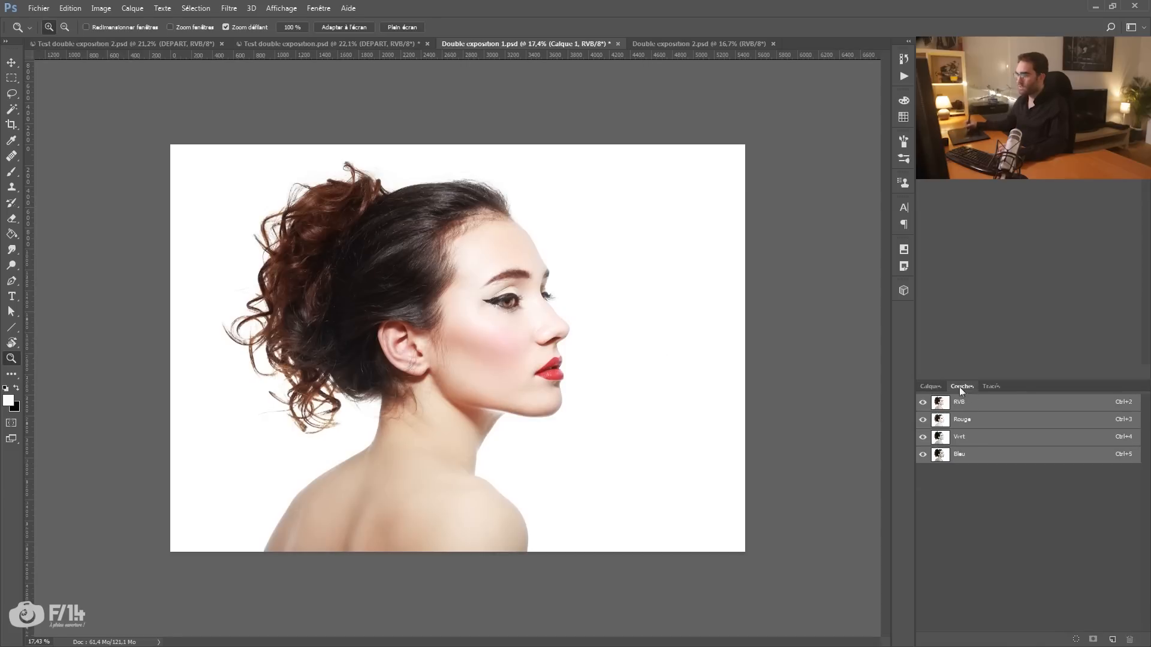
click(964, 420)
click(966, 438)
click(961, 455)
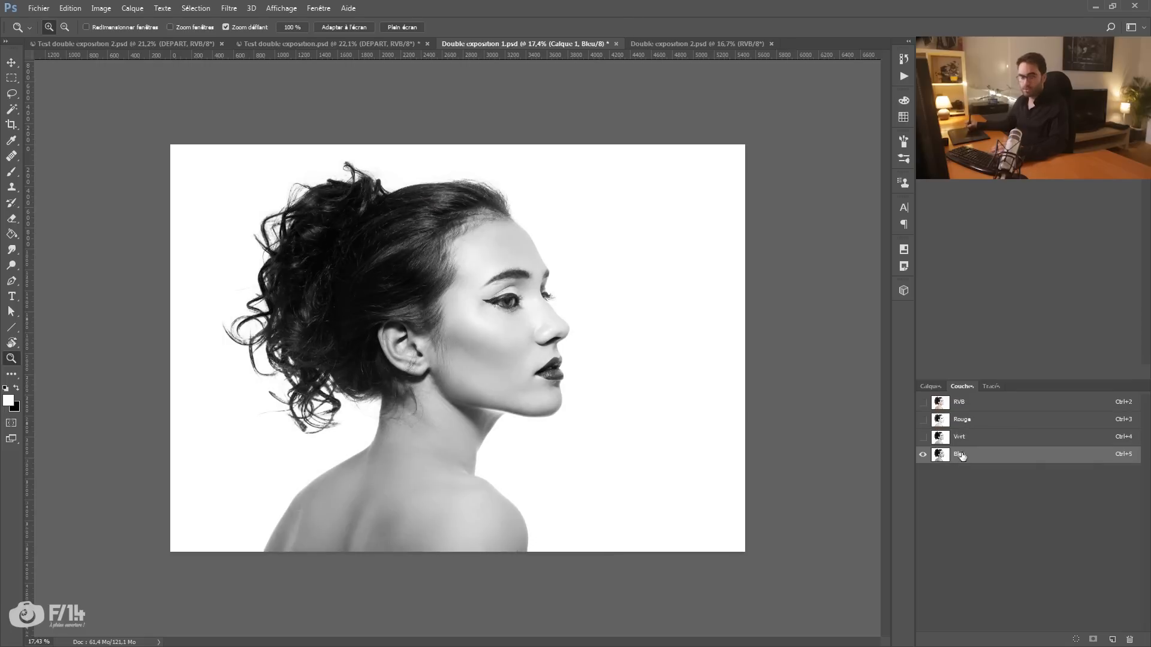
click(963, 421)
click(966, 441)
click(968, 424)
Duplicate the Bleu channel and apply Levels to the copy with midtones at 0.67 and white input at 253.
click(966, 456)
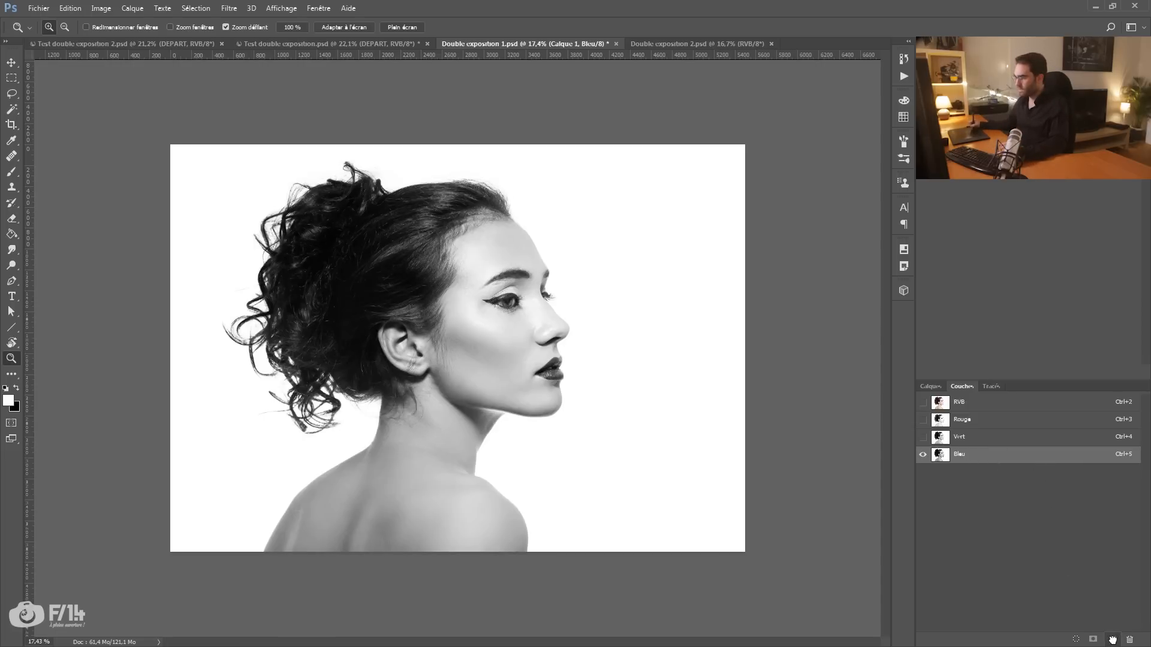
drag(1112, 639, 1121, 642)
click(101, 7)
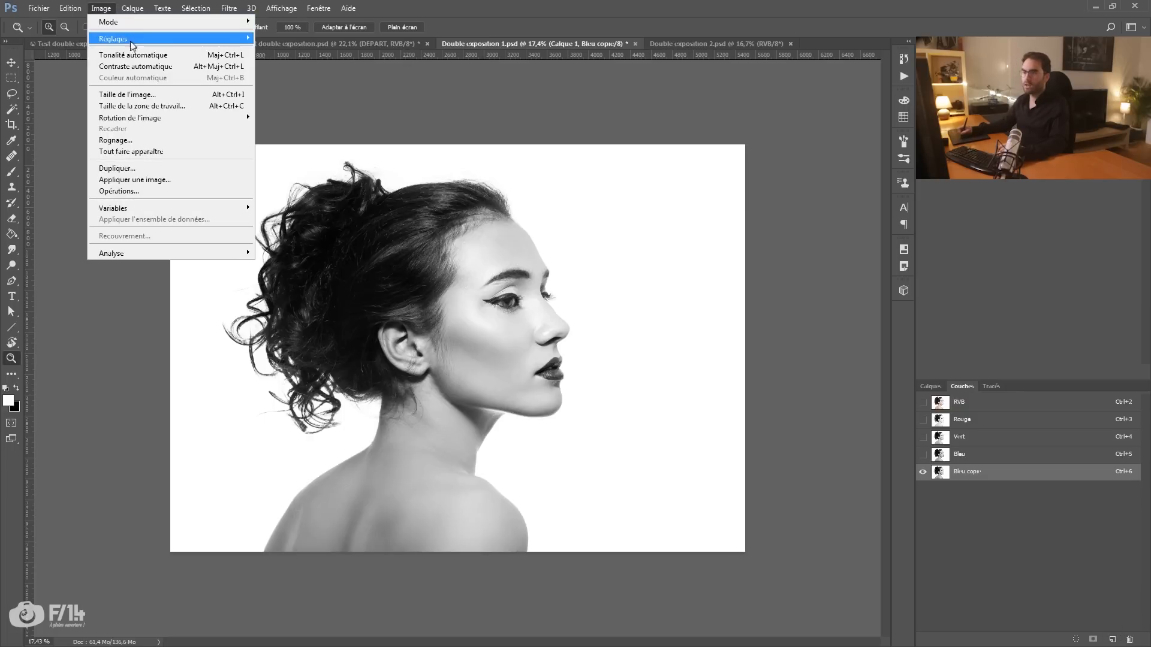
mouse_move(137, 39)
click(287, 51)
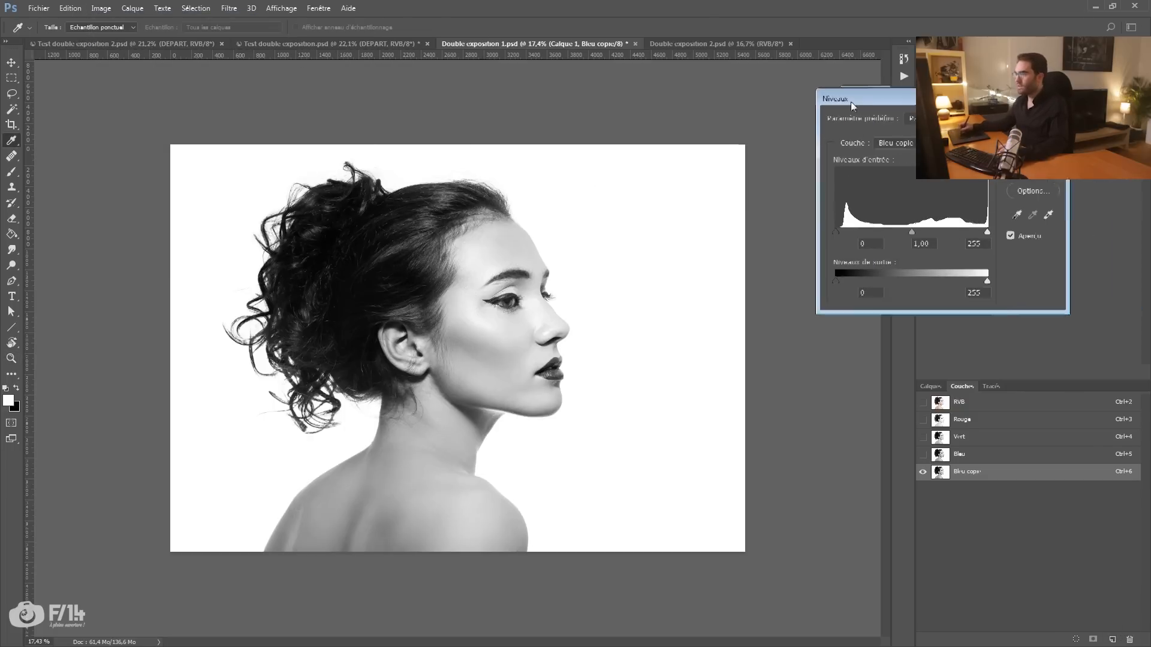
drag(801, 238, 875, 239)
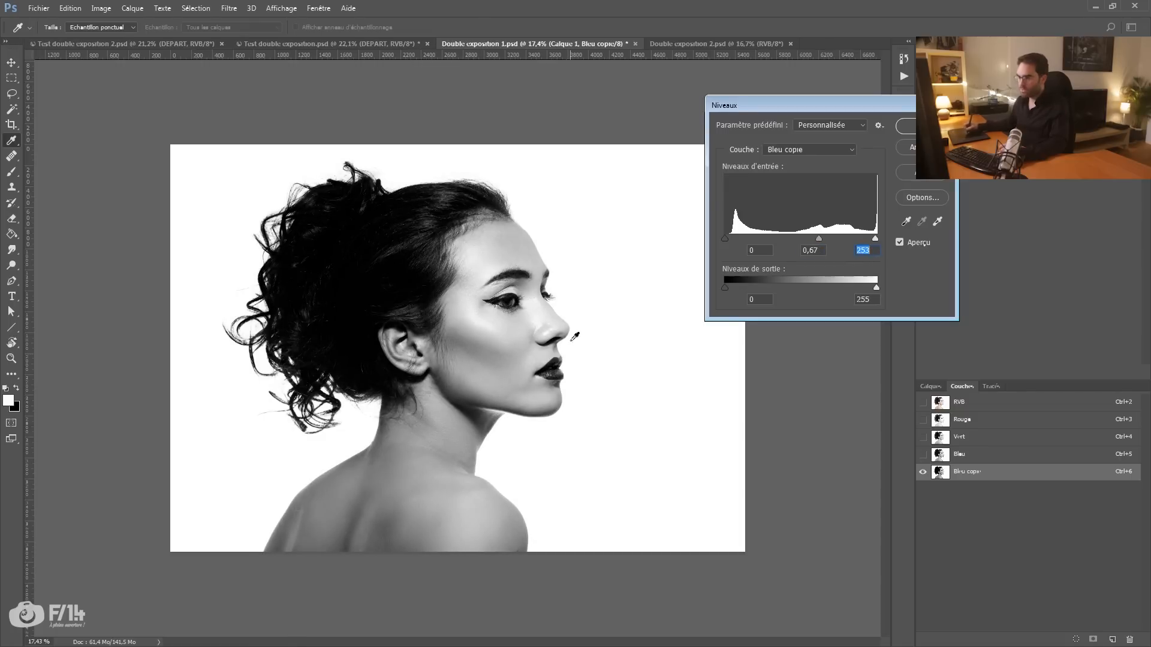
key(Return)
Copy the entire adjusted Bleu channel copy and paste it into a new layer above Calque 1.
key(z)
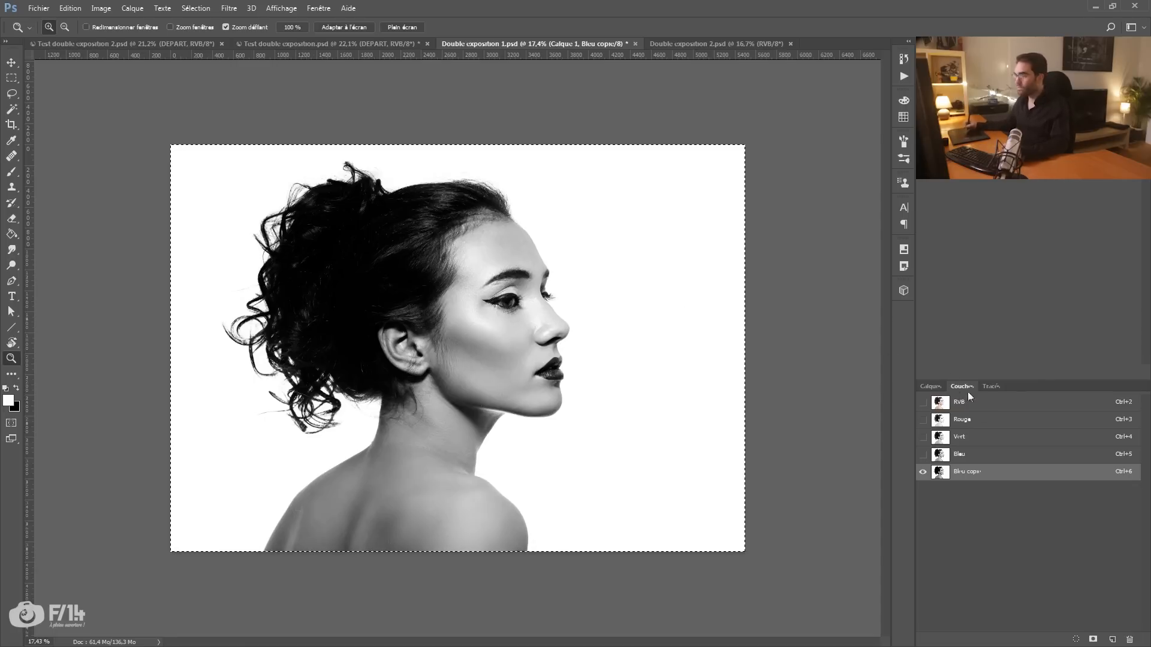
click(929, 387)
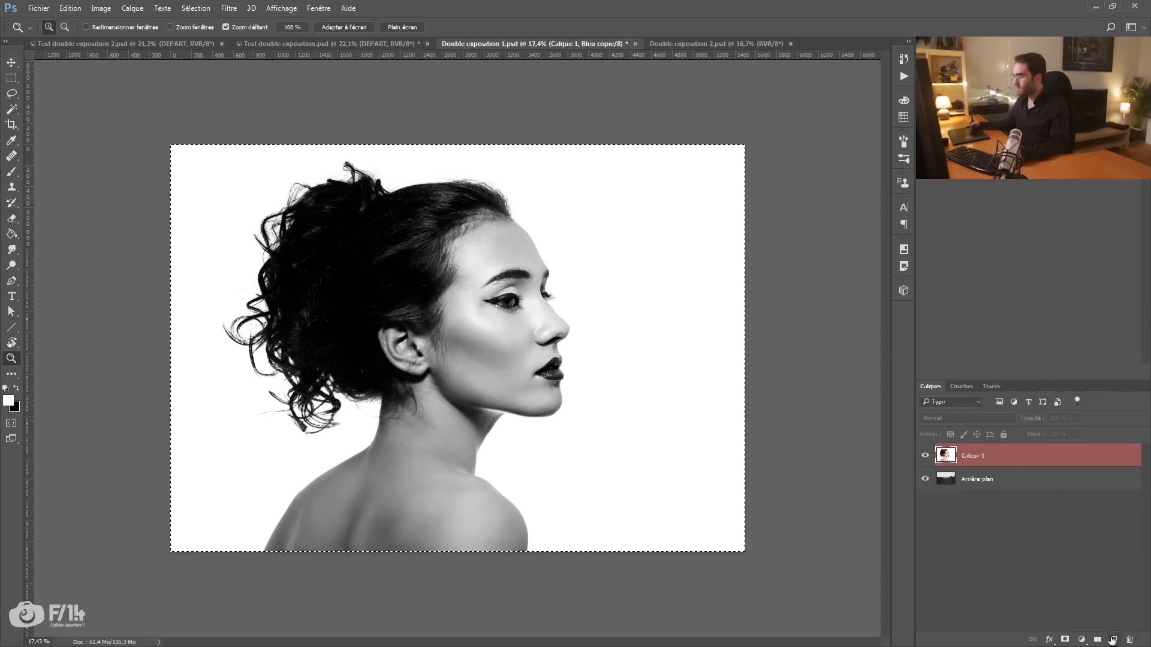
click(1114, 640)
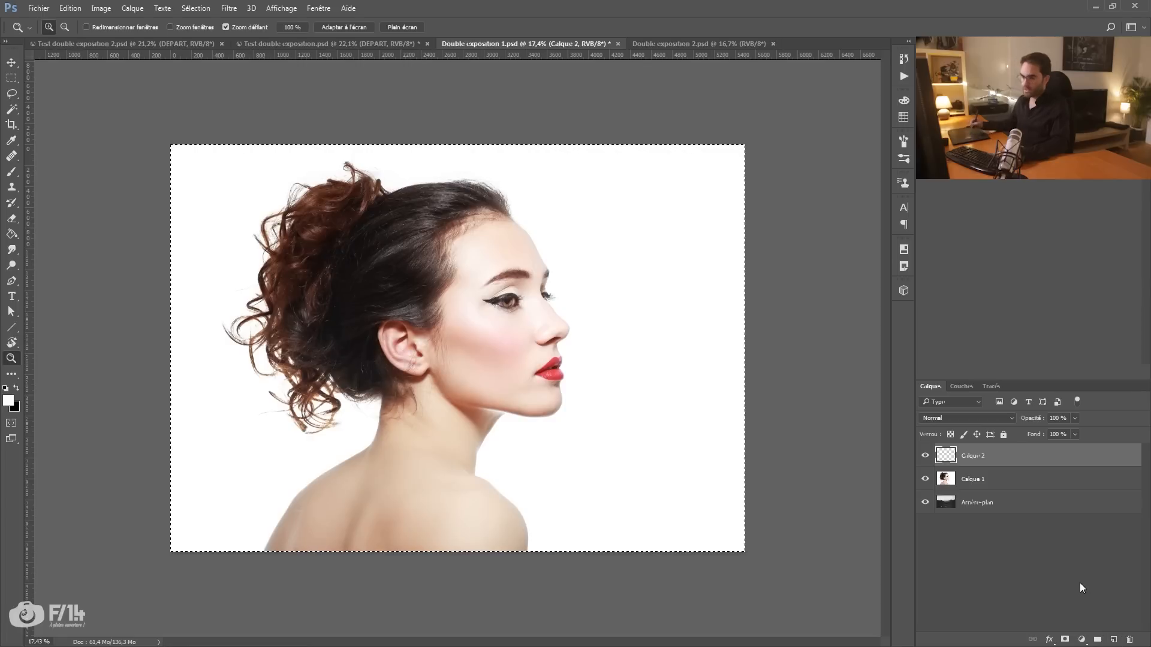
key(ctrl+v)
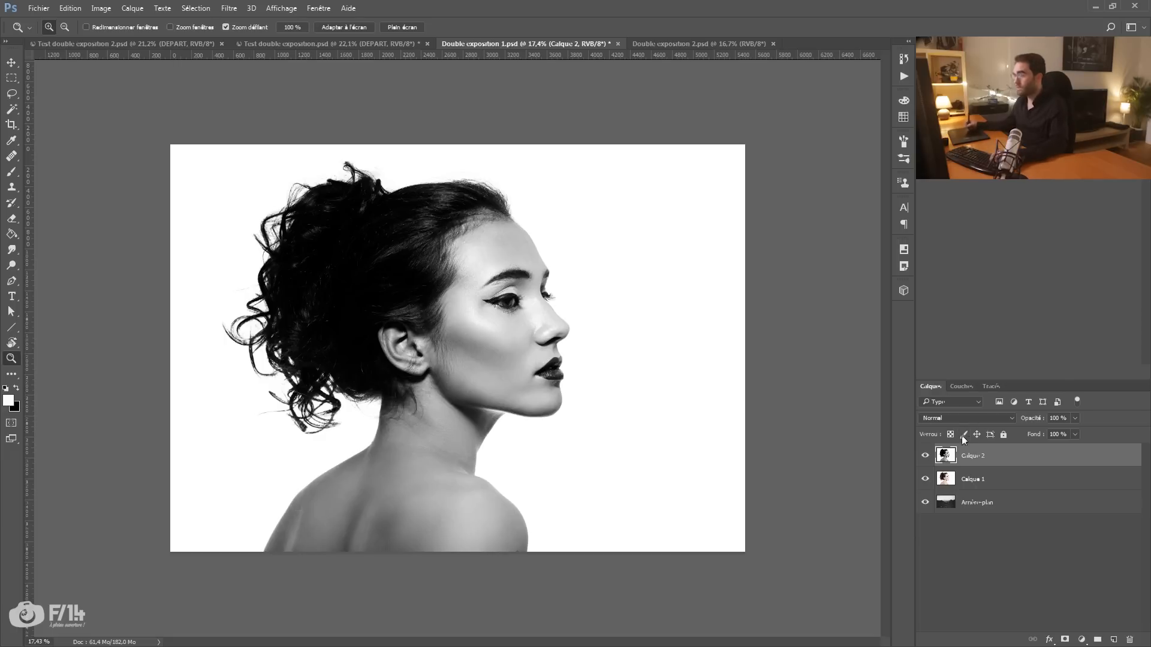
Select the white background of Calque 2 with the non-contiguous Magic Wand at tolerance 10, and check the face area in quick mask.
key(w)
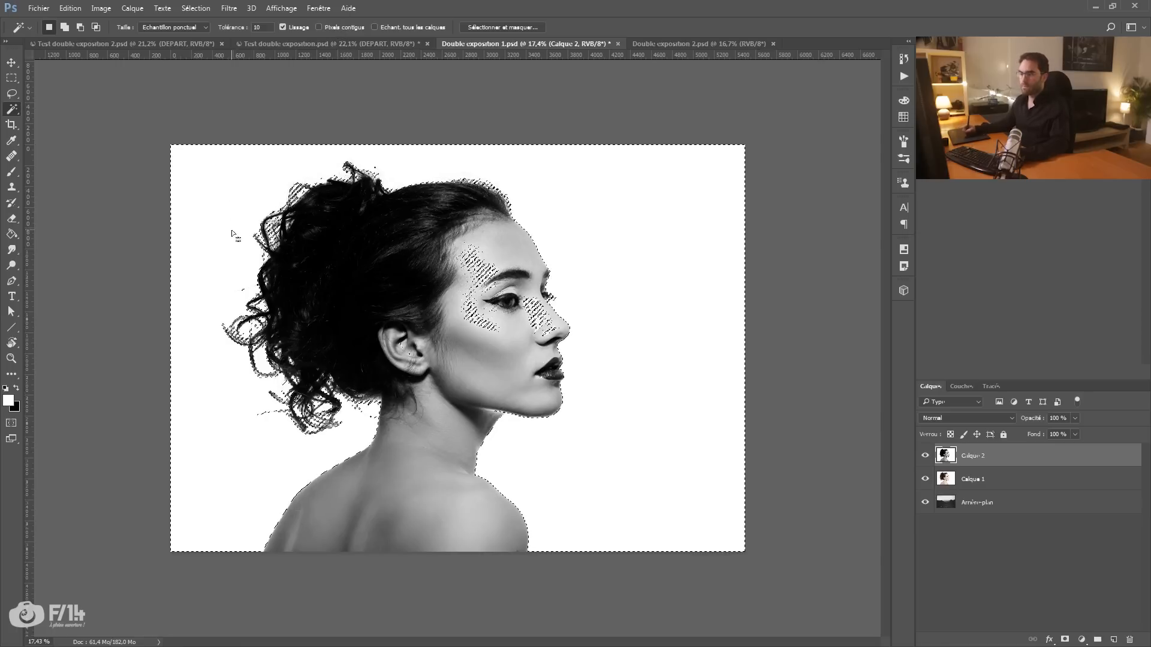
click(11, 423)
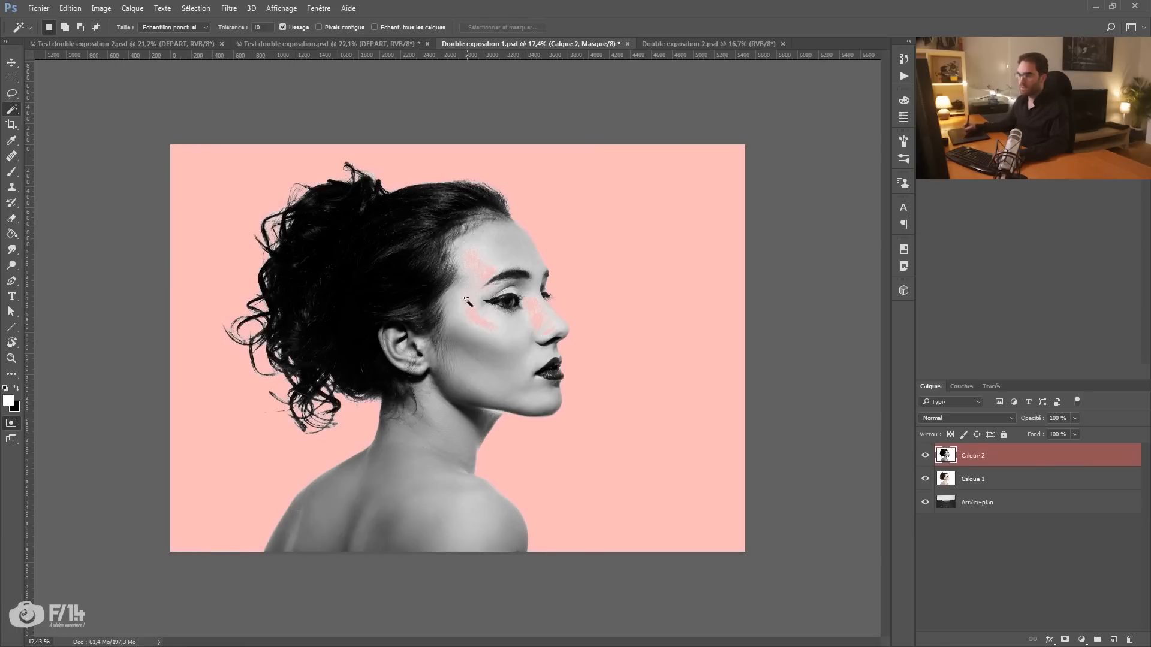
key(z)
drag(452, 182, 599, 266)
key(space)
drag(604, 390, 432, 187)
drag(511, 359, 322, 312)
key(w)
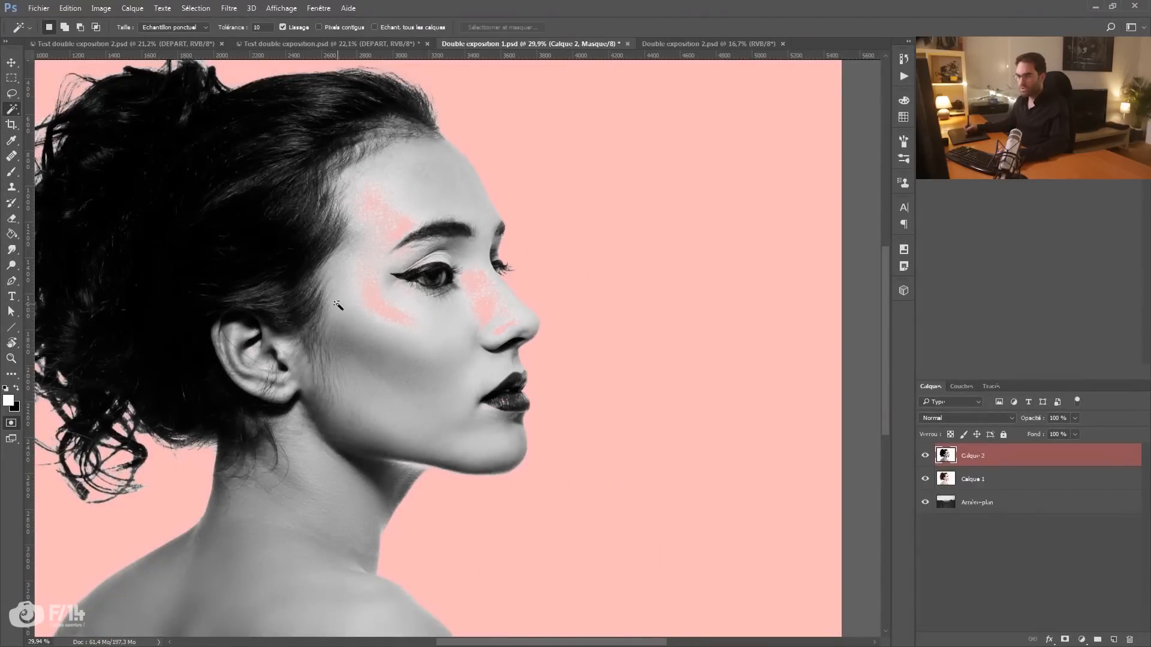
Leave quick mask and subtract the stray patches on the face and under the jaw from the selection with the Lasso tool.
click(12, 94)
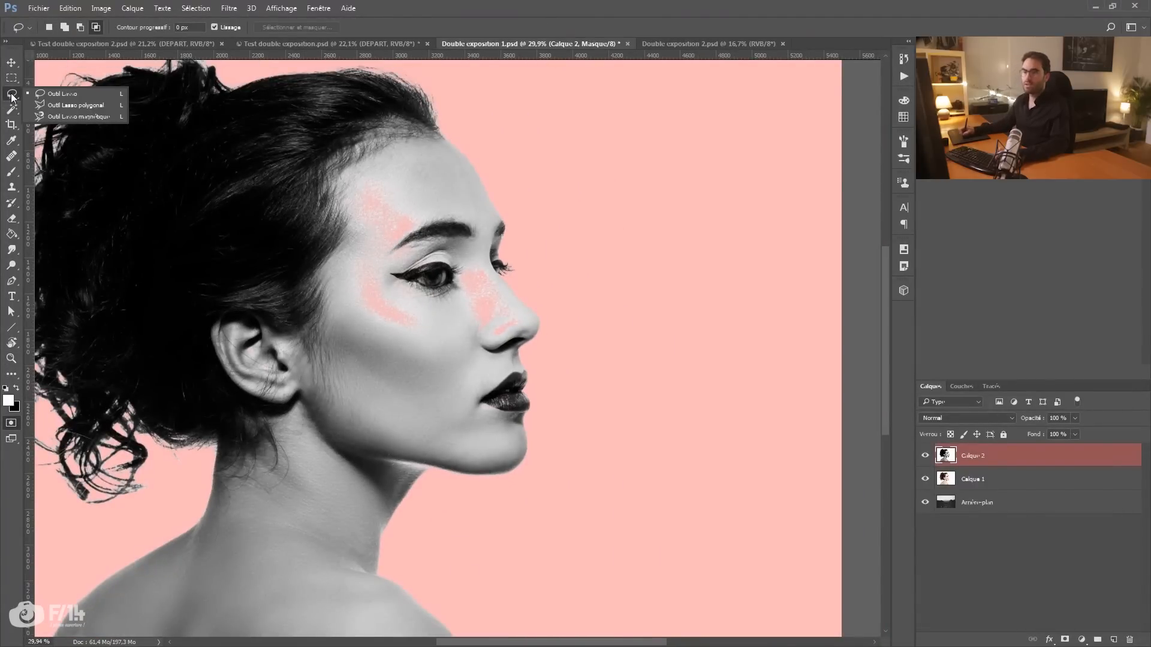
click(48, 96)
click(11, 423)
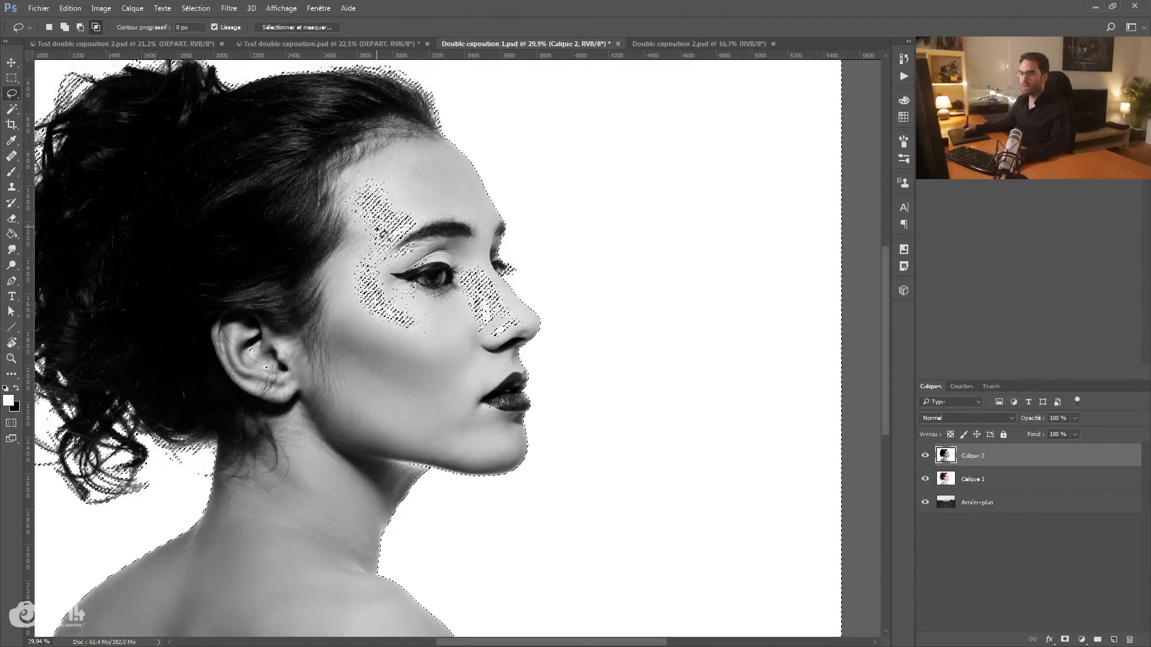
key(alt)
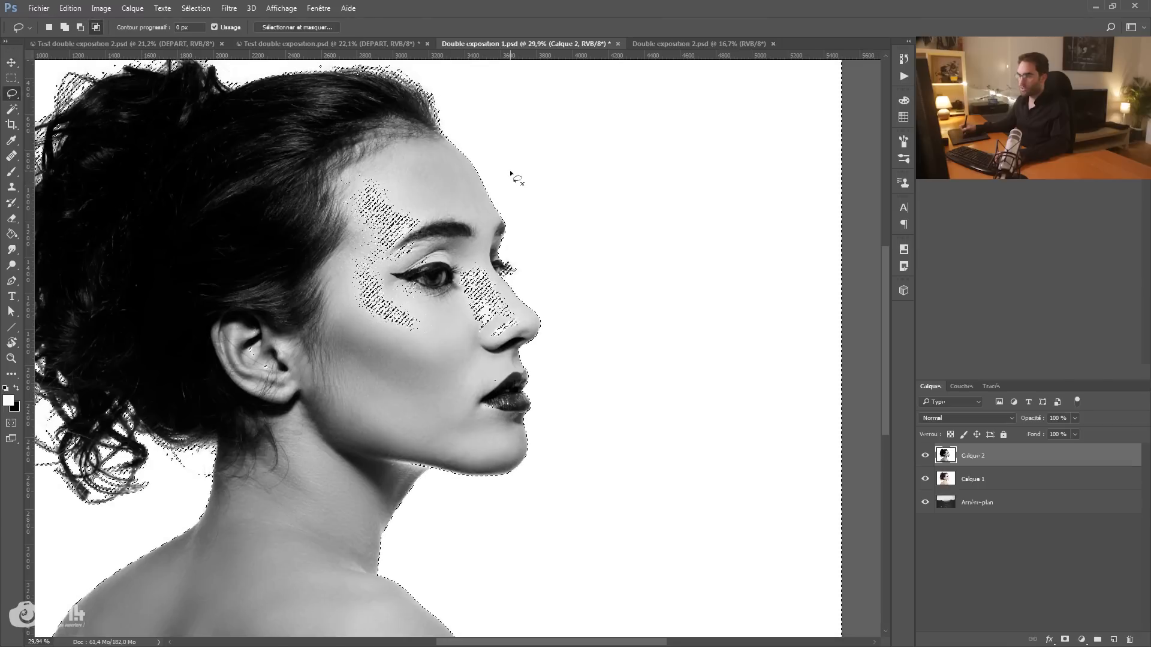
key(alt)
mouse_move(346, 167)
mouse_down()
mouse_move(313, 200)
mouse_move(353, 340)
mouse_up()
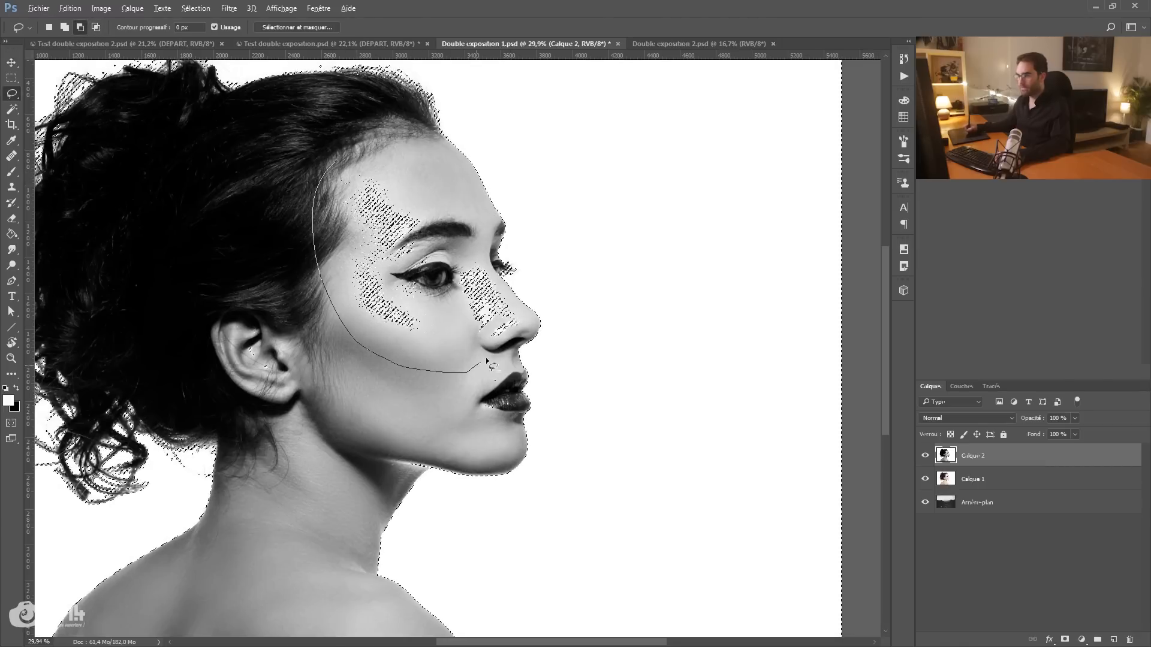
drag(480, 262, 480, 263)
mouse_move(474, 361)
mouse_down()
mouse_move(456, 414)
mouse_move(493, 428)
mouse_move(519, 412)
mouse_up()
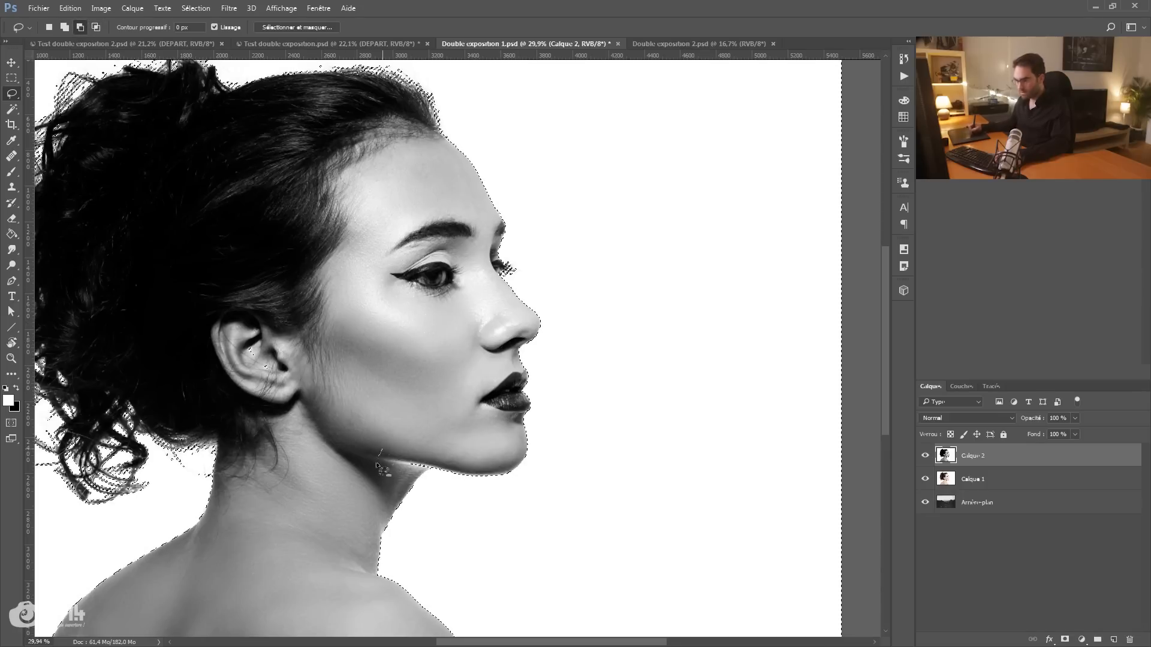
drag(436, 469, 448, 460)
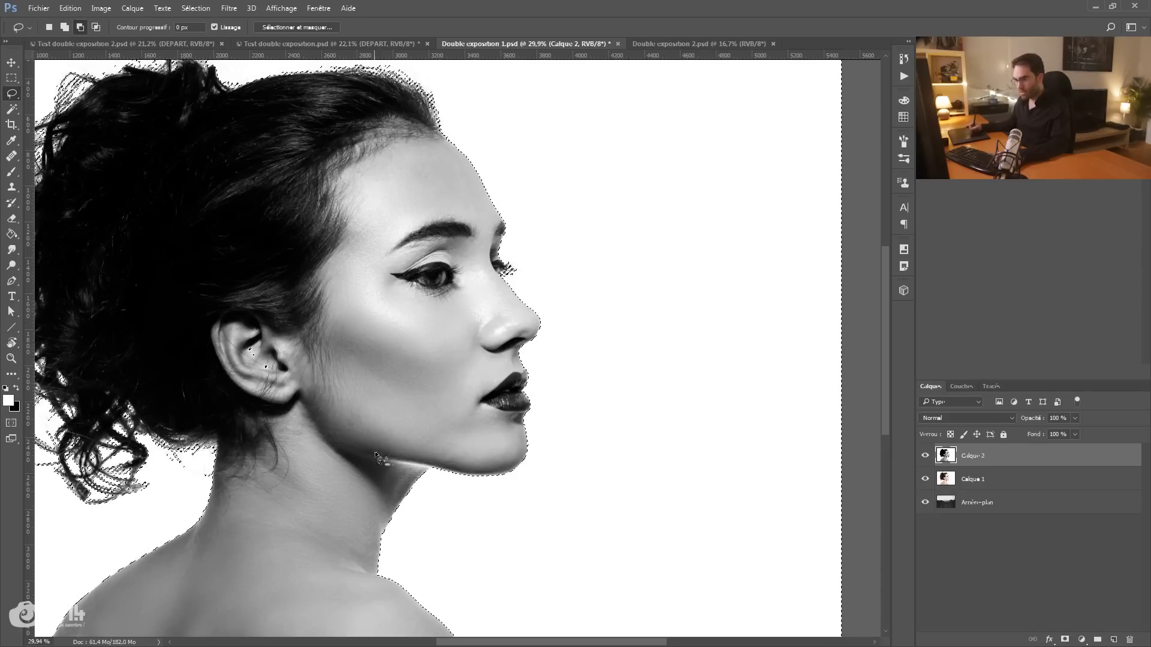
mouse_move(184, 353)
mouse_down()
mouse_move(262, 363)
mouse_move(381, 442)
mouse_move(387, 323)
mouse_move(262, 285)
mouse_up()
scroll(367, 329, down, 5)
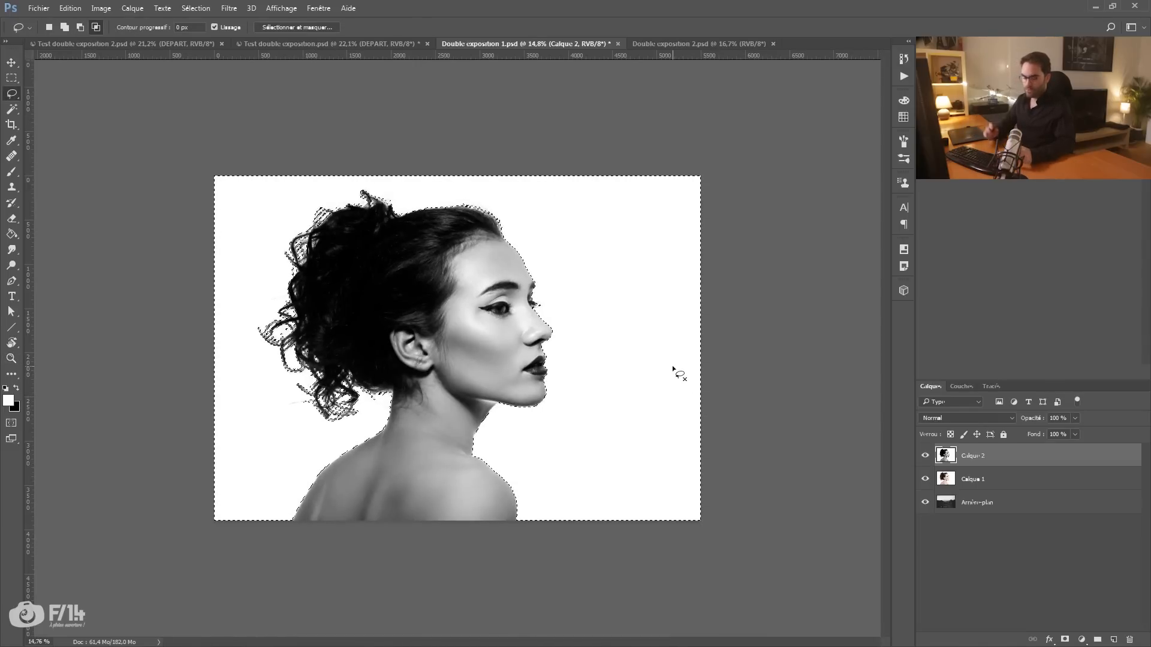
Invert the selection so it covers the woman, and create a new layer group masked by that selection.
key(ctrl+shift+i)
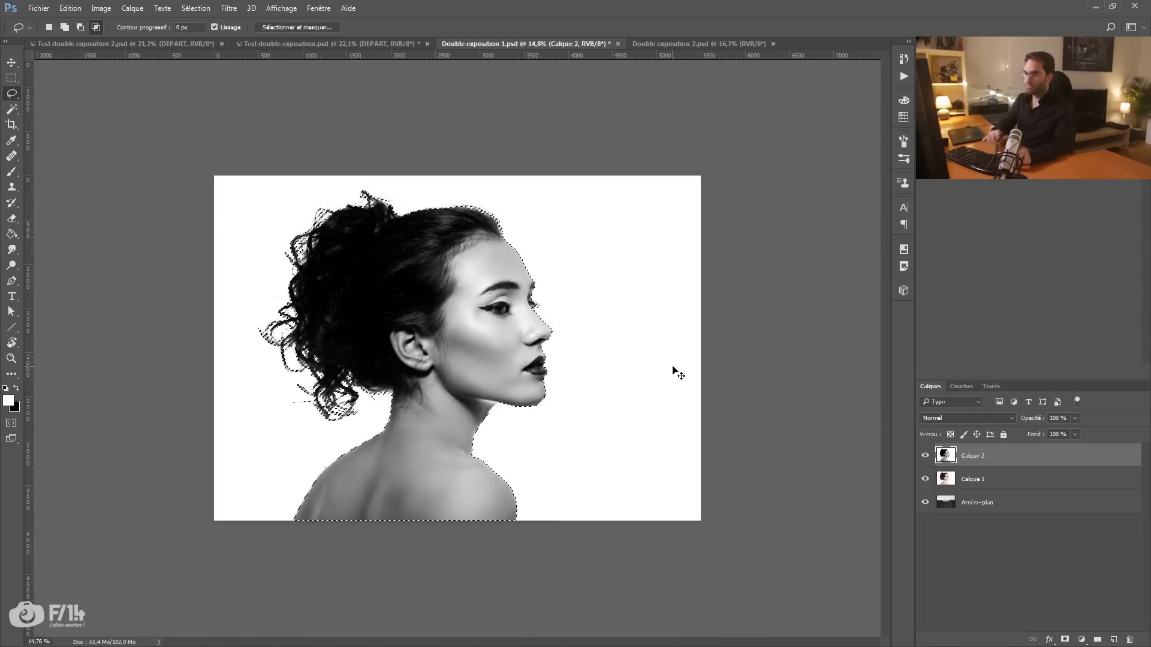
click(128, 8)
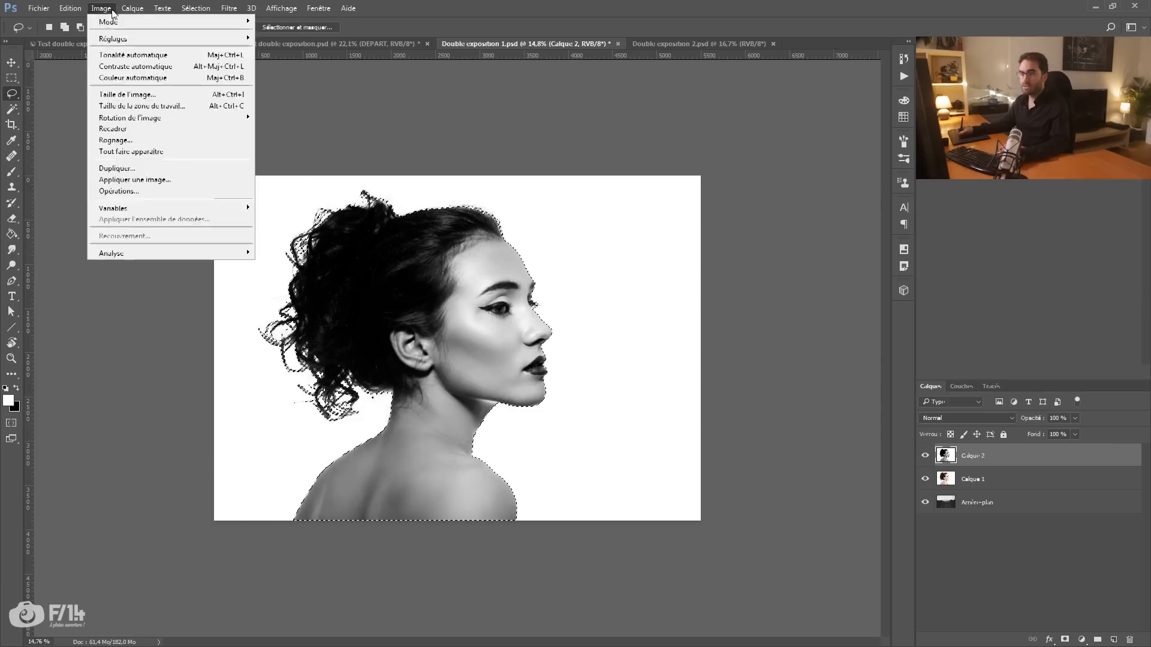
mouse_move(198, 8)
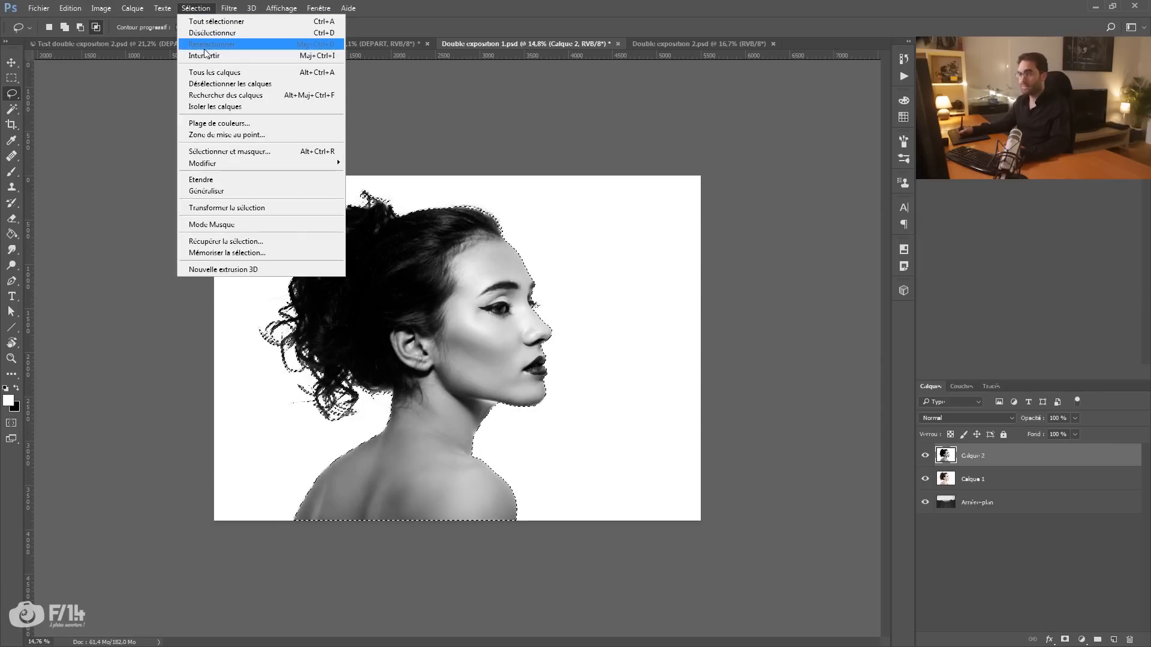
click(444, 57)
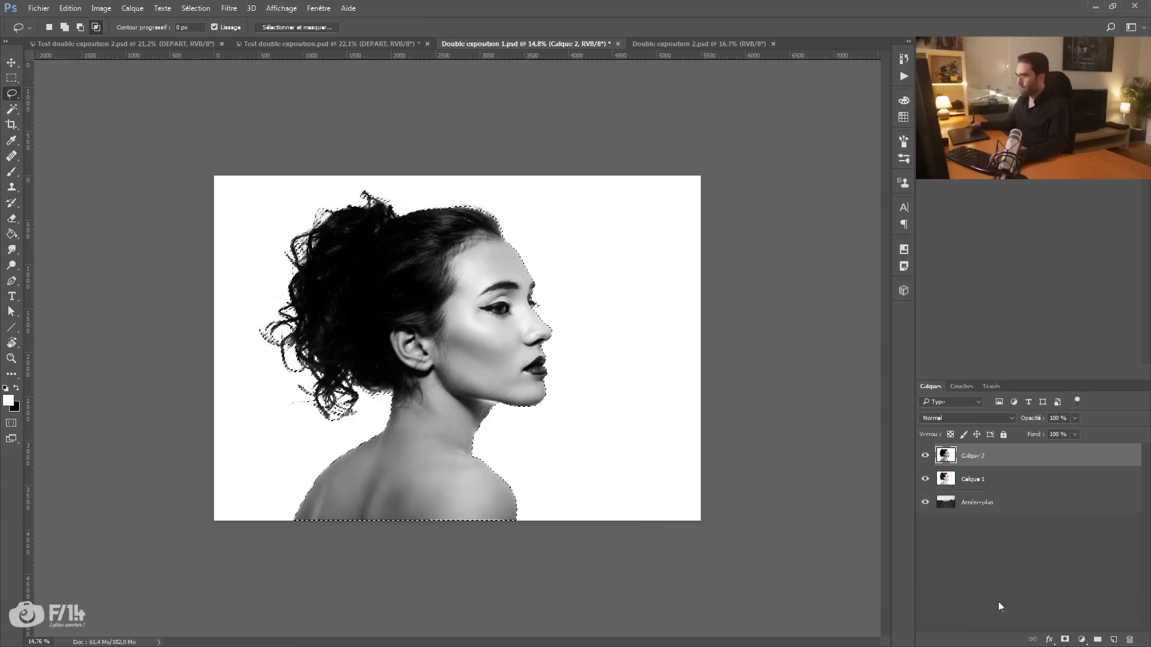
click(1098, 639)
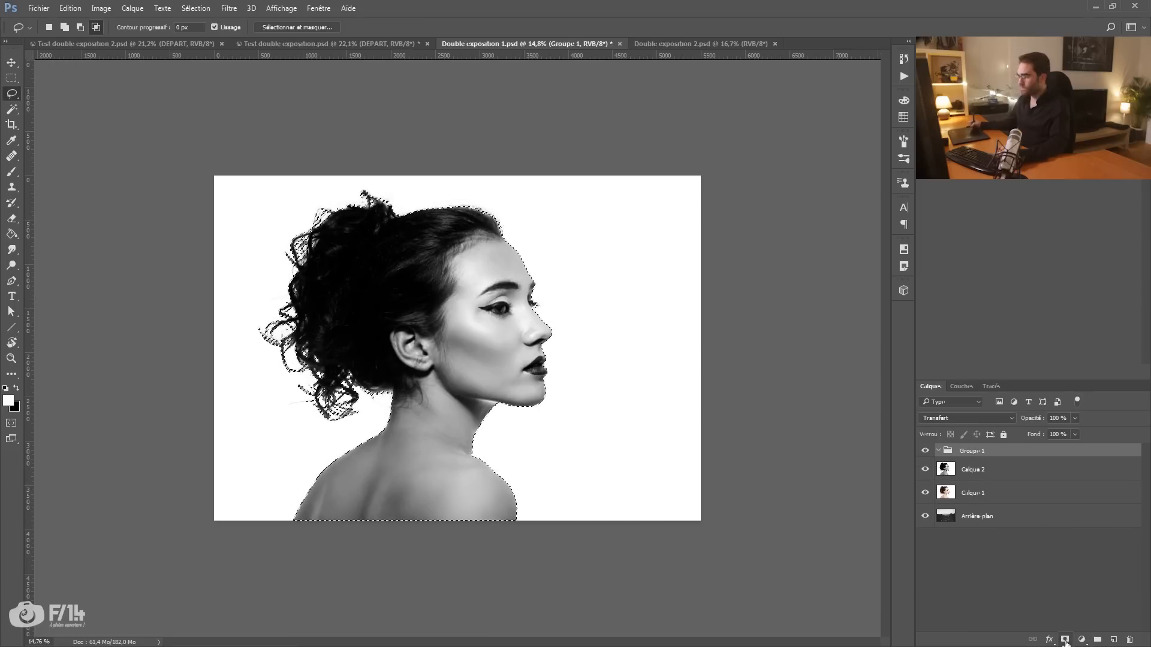
click(1065, 639)
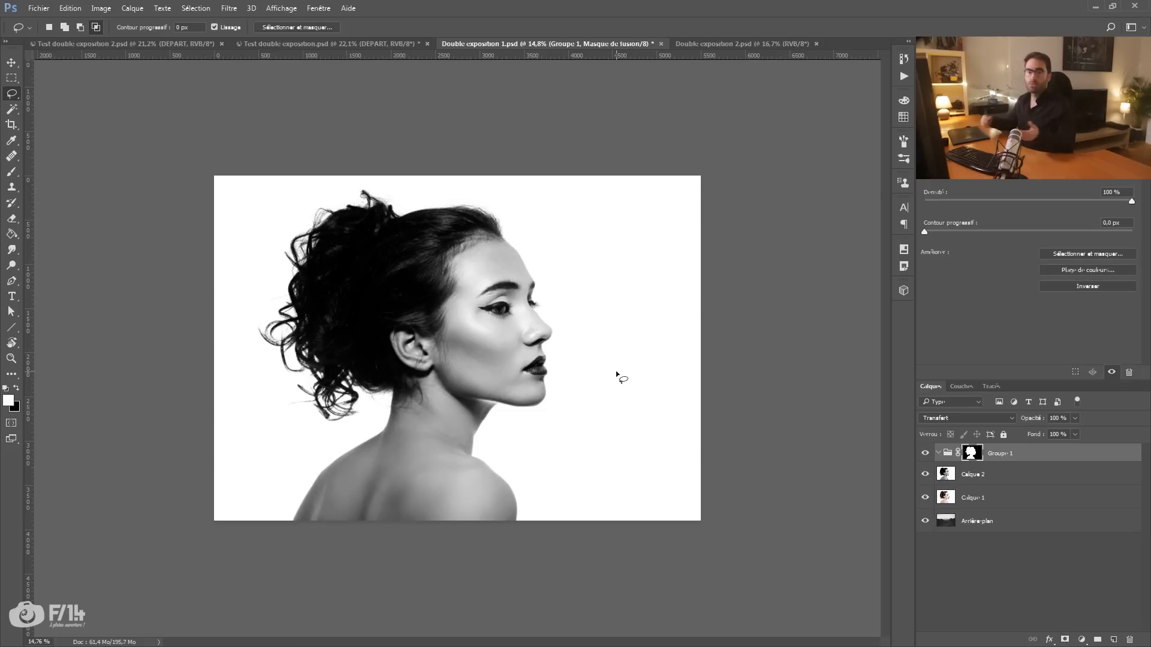
Delete the black-and-white layer Calque 2 and rename the Arrière-plan layer as Paysage.
click(978, 475)
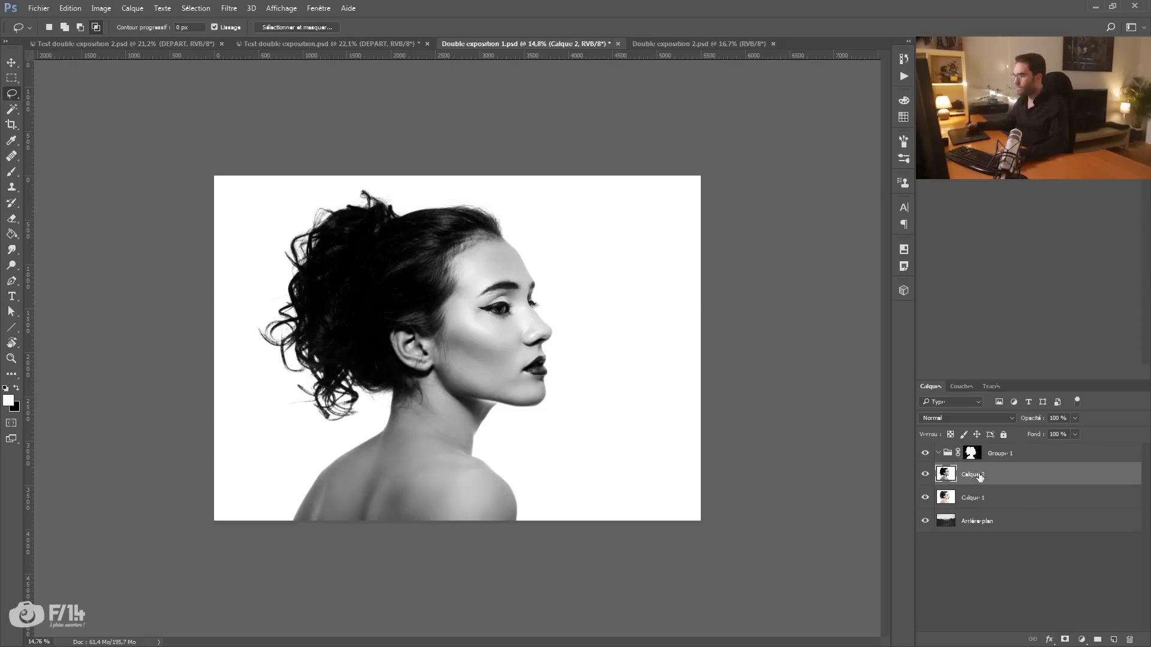
drag(993, 498, 1130, 639)
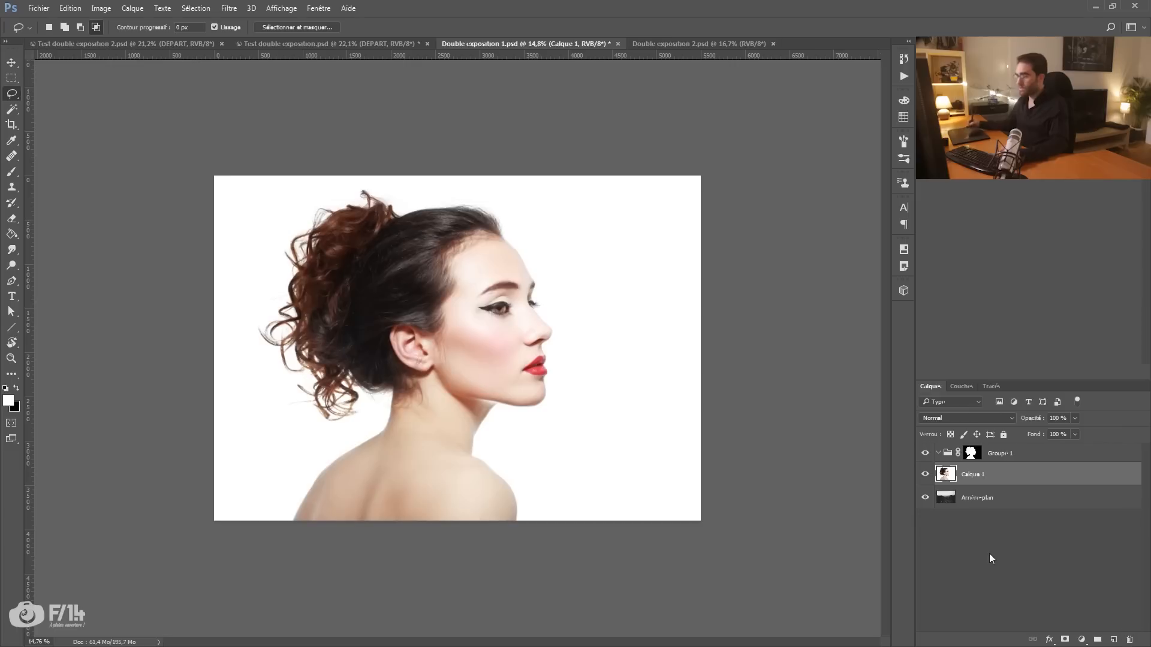
double_click(983, 497)
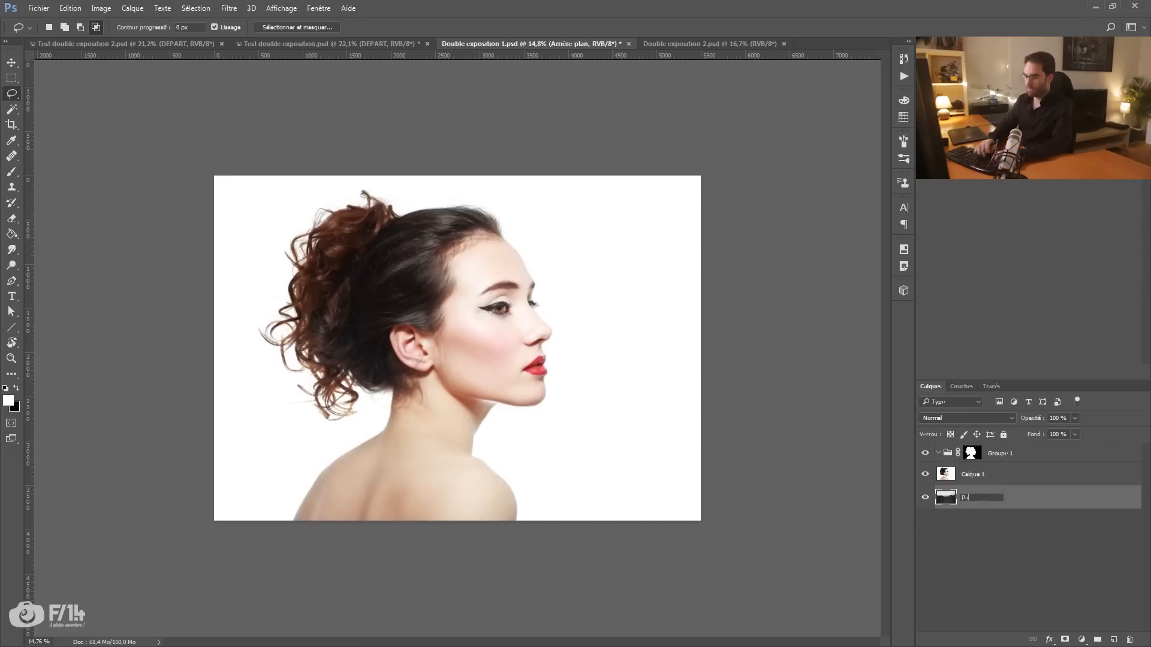
key(Return)
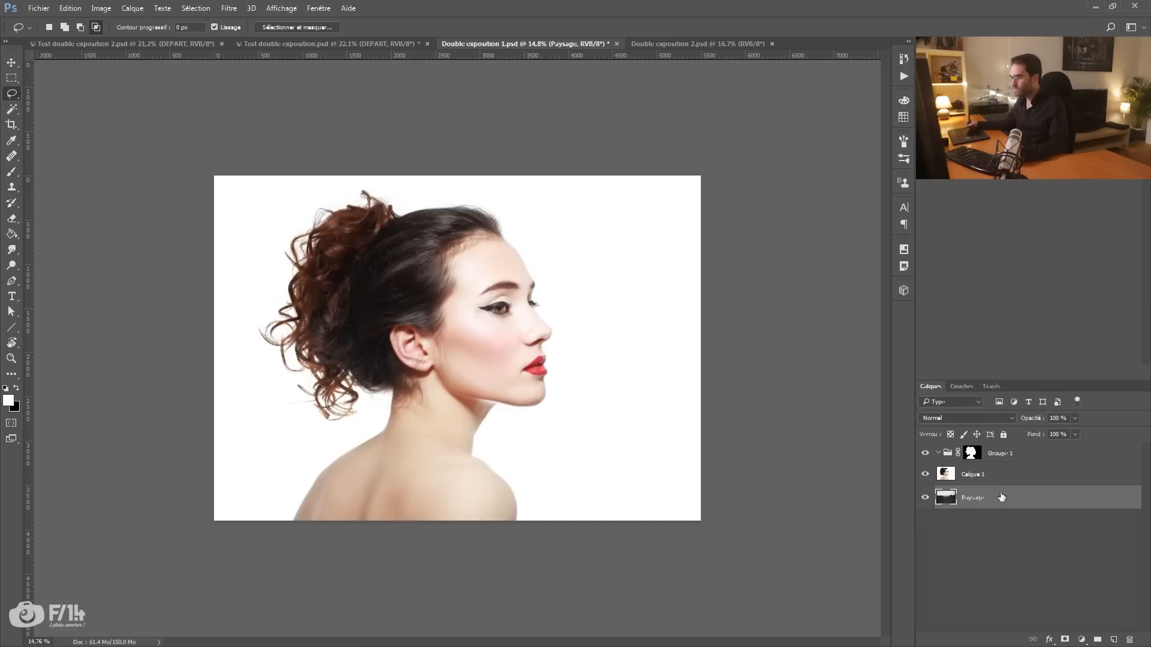
Move the Paysage layer into Groupe 1 and reposition the landscape so its mountain fills the woman's silhouette.
drag(975, 480, 978, 454)
key(v)
mouse_move(337, 290)
mouse_down()
mouse_move(336, 344)
mouse_move(390, 290)
mouse_move(377, 272)
mouse_up()
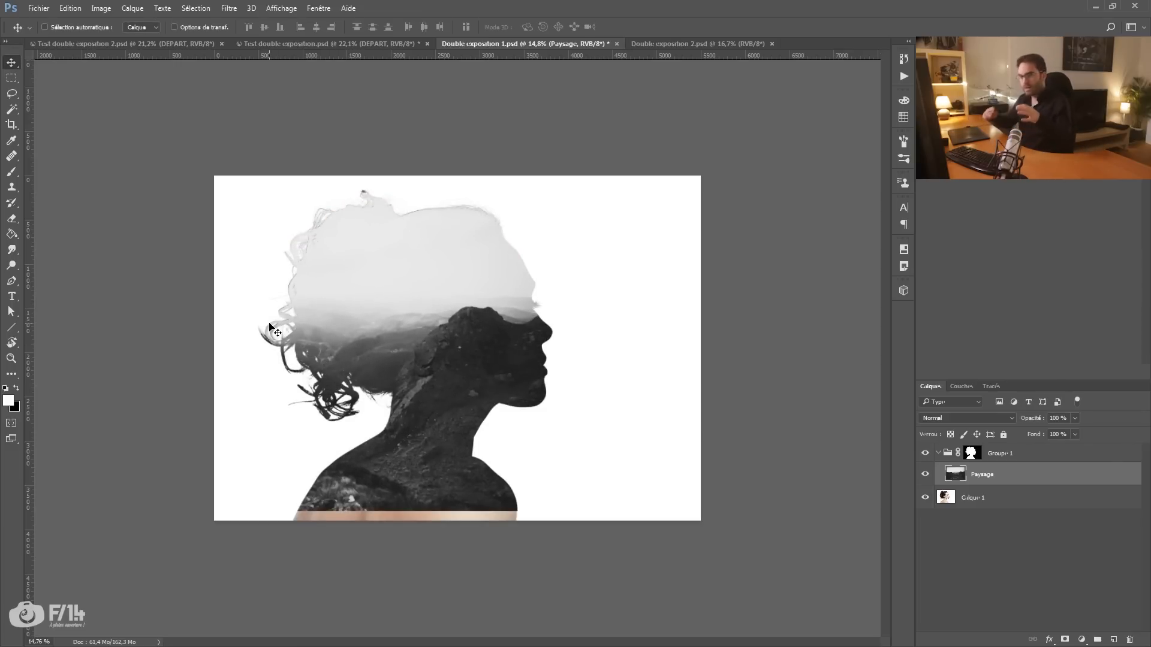
drag(271, 328, 388, 344)
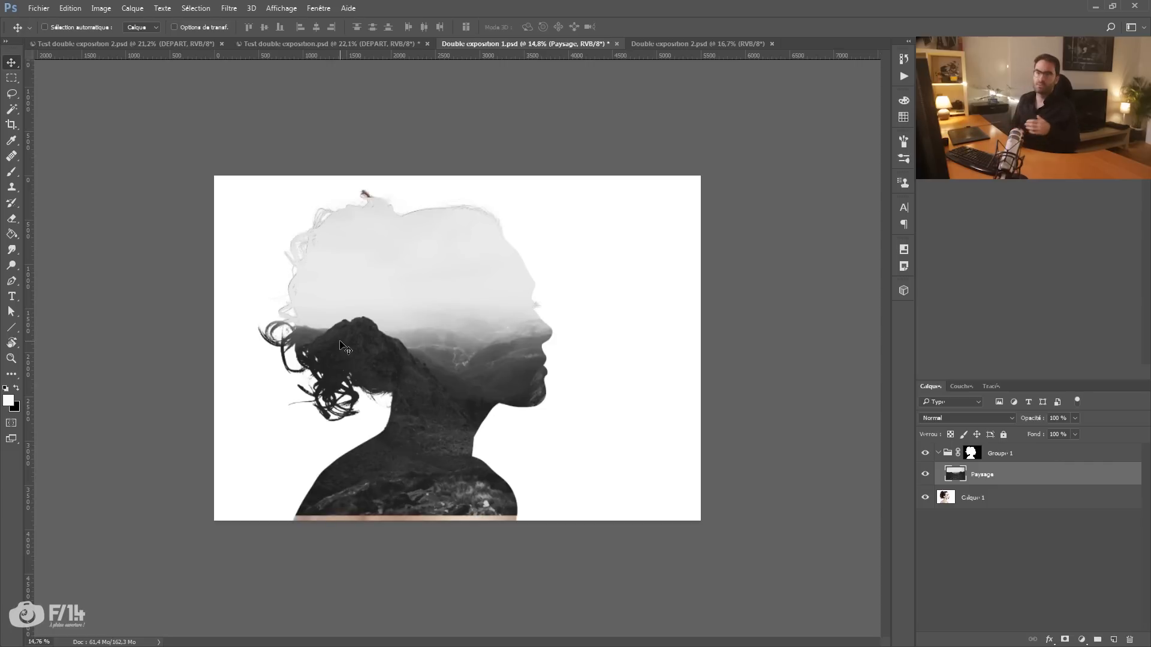
mouse_move(382, 290)
mouse_down()
mouse_move(388, 319)
mouse_move(387, 305)
mouse_up()
drag(417, 196, 386, 260)
Enlarge the landscape to about 127.5 % with Free Transform, rotate it clockwise about 10°, and shift it within the silhouette.
key(ctrl+t)
drag(217, 221, 174, 157)
drag(376, 260, 375, 230)
drag(731, 133, 769, 215)
drag(431, 244, 395, 276)
drag(725, 247, 804, 227)
mouse_move(601, 287)
mouse_down()
mouse_move(563, 297)
mouse_move(475, 281)
mouse_move(616, 292)
mouse_up()
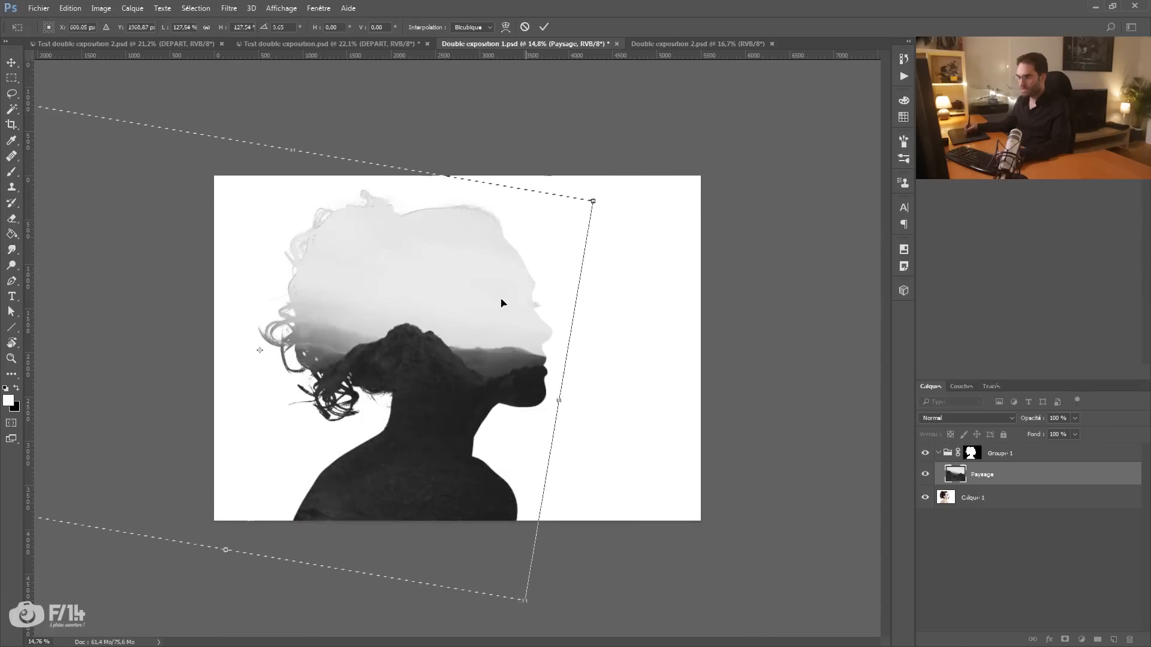
drag(501, 299, 517, 277)
Flip the landscape horizontally and adjust its rotation to about 10.4°, placing the rocky peak behind the head and the valley across the lower face.
right_click(531, 310)
click(575, 510)
drag(704, 188, 665, 179)
mouse_move(560, 297)
mouse_down()
mouse_move(572, 268)
mouse_move(551, 278)
mouse_up()
drag(617, 182, 622, 170)
drag(564, 240, 560, 234)
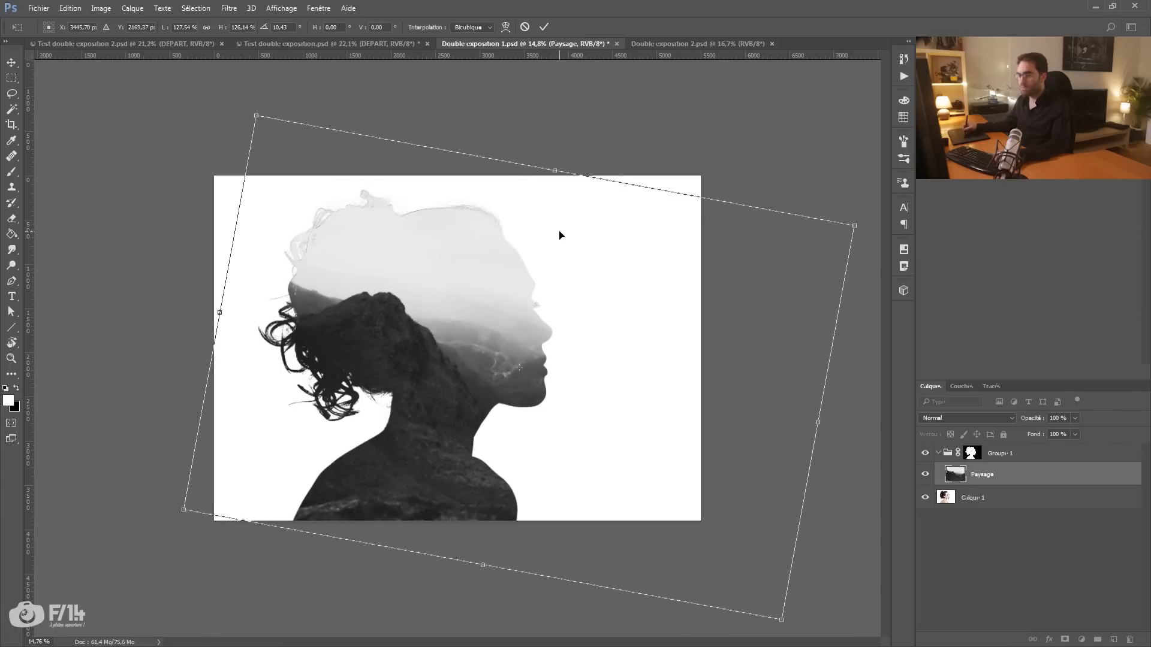
drag(447, 293, 452, 300)
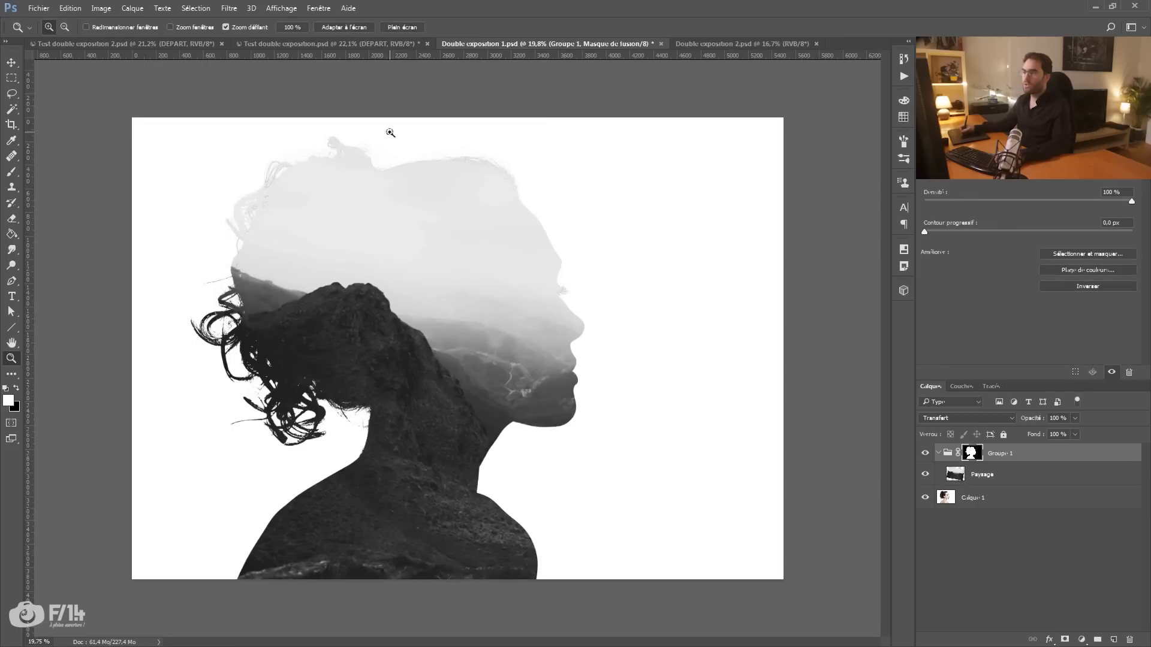
Add a new white-filled layer between Groupe 1 and Calque 1, and hide Calque 1.
drag(390, 134, 486, 167)
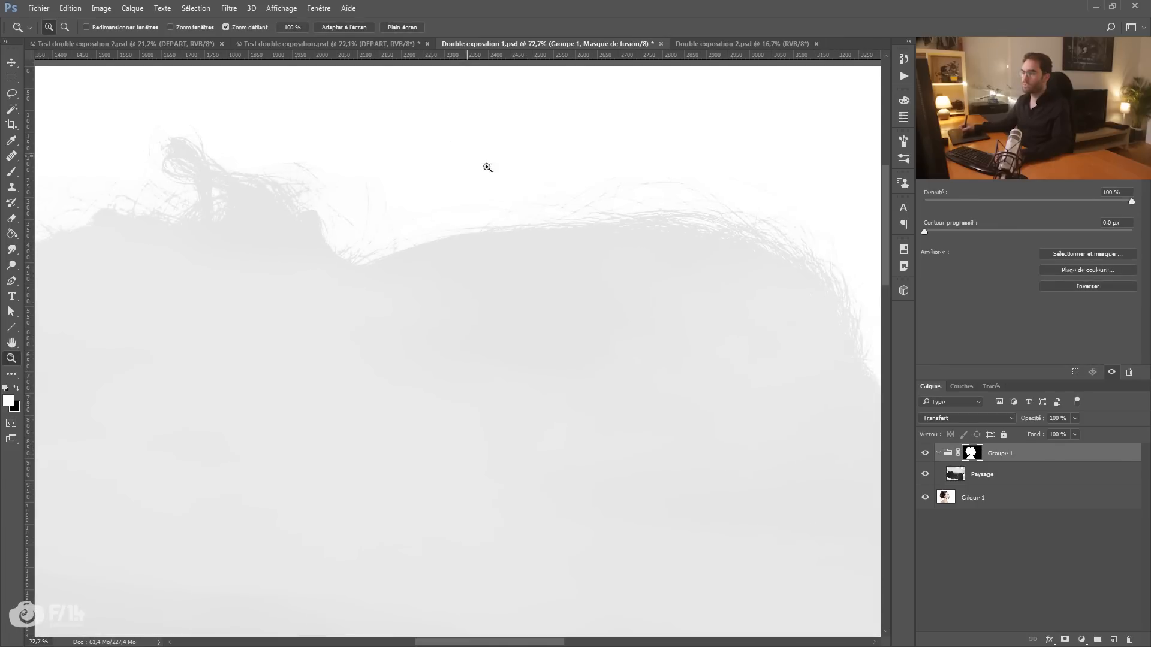
drag(504, 209, 479, 214)
alt+click(478, 222)
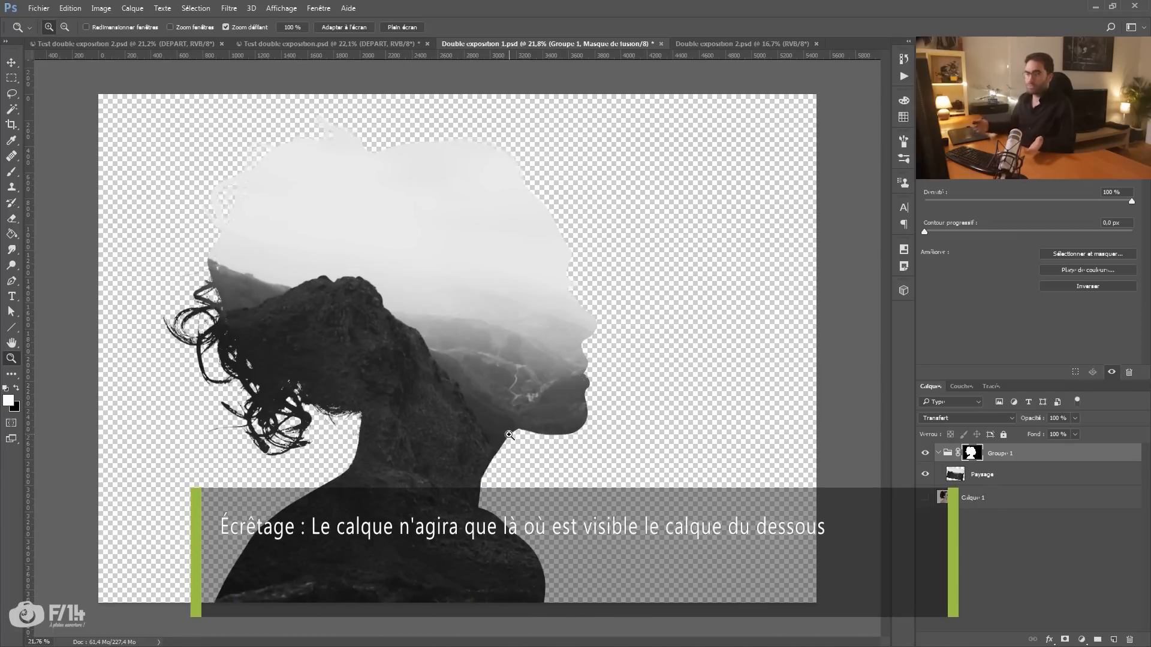
click(1114, 639)
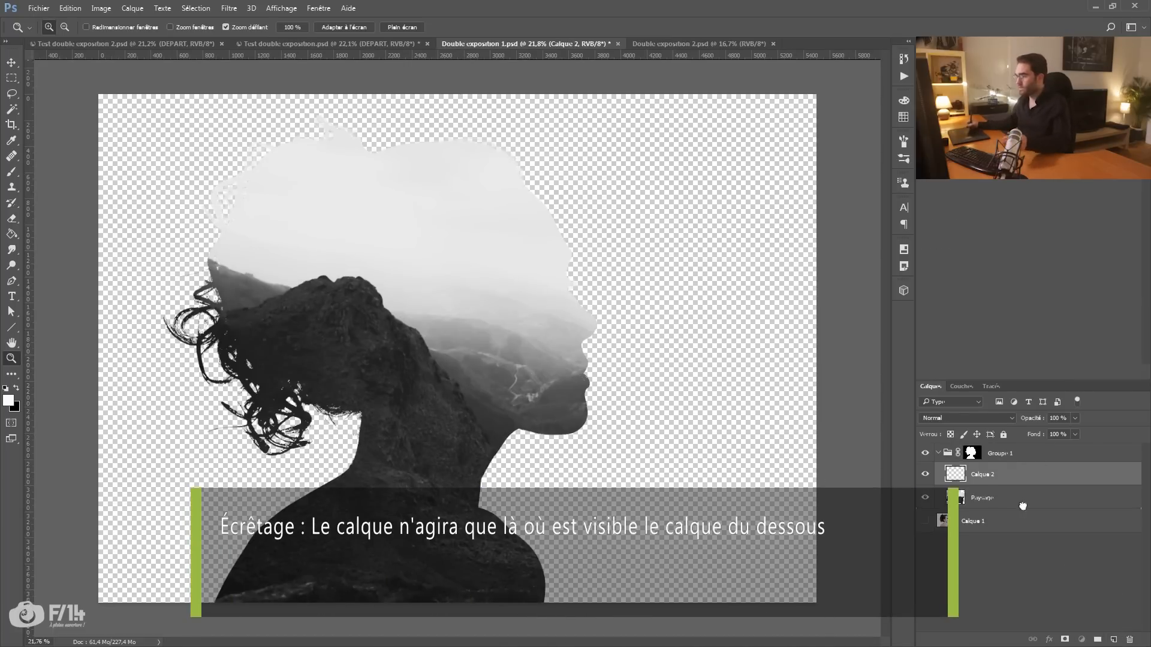
drag(1023, 507, 1022, 508)
click(925, 521)
key(b)
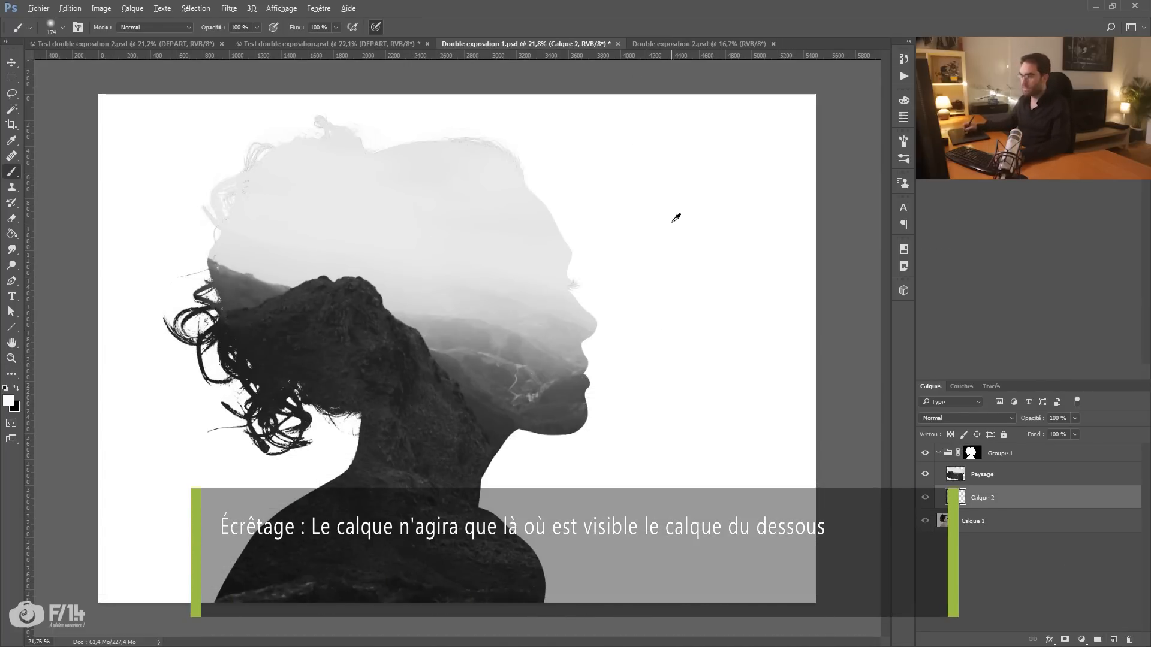
key(alt+BackSpace)
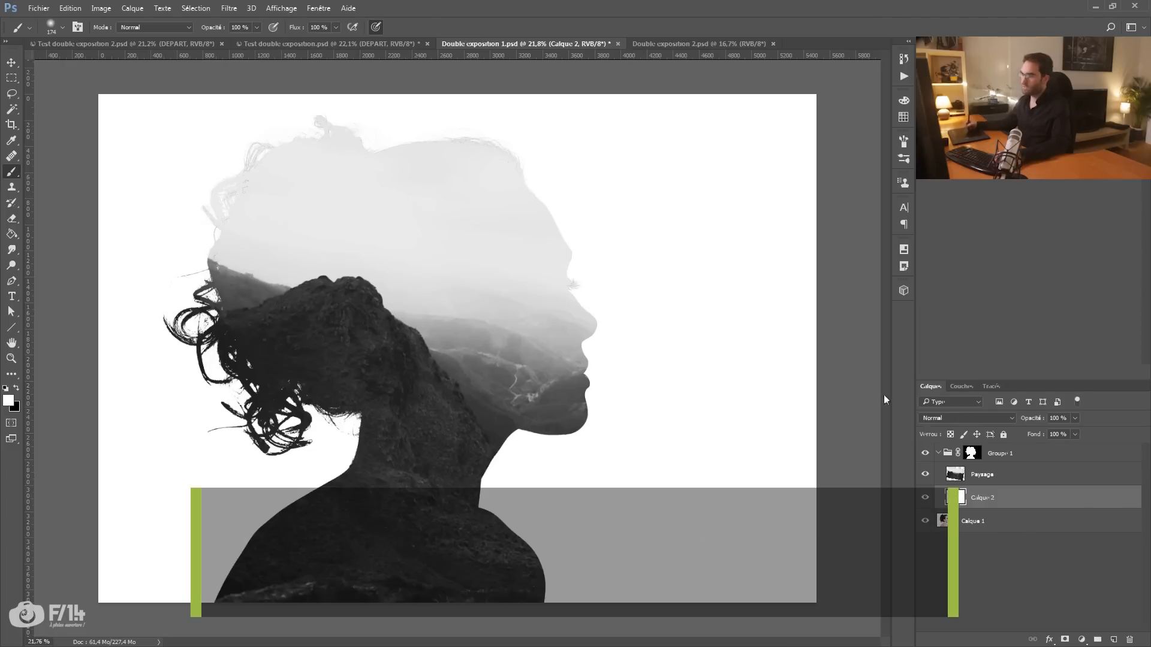
drag(990, 511, 992, 515)
click(926, 521)
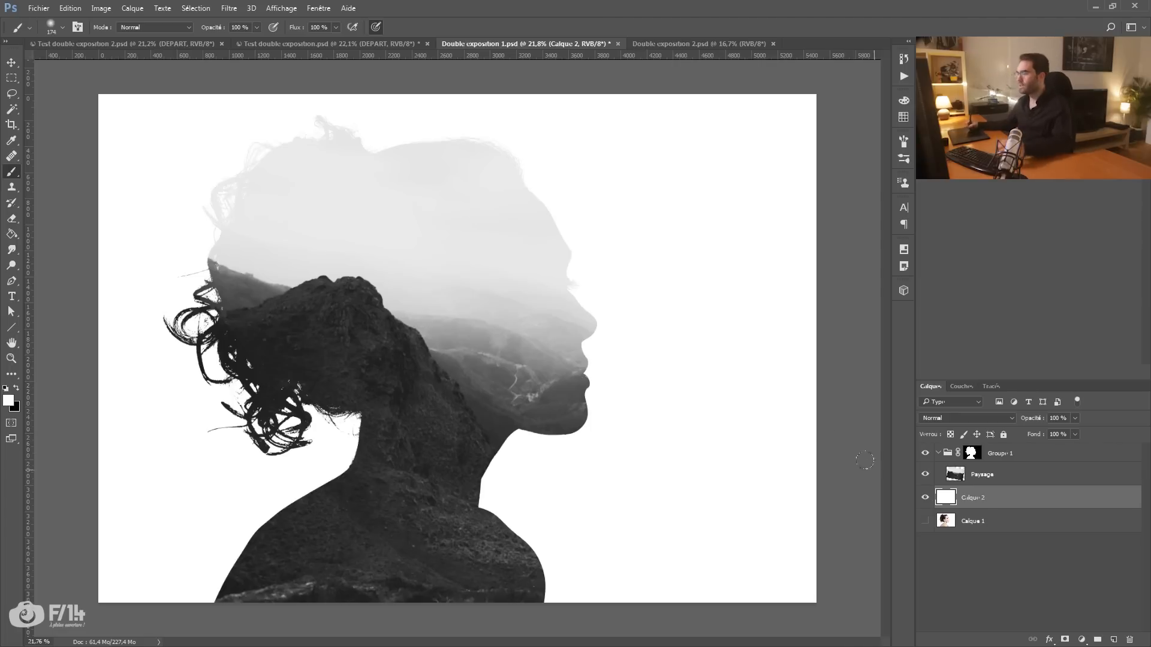
Duplicate Calque 1 and place the visible copy above Paysage inside Groupe 1.
click(971, 530)
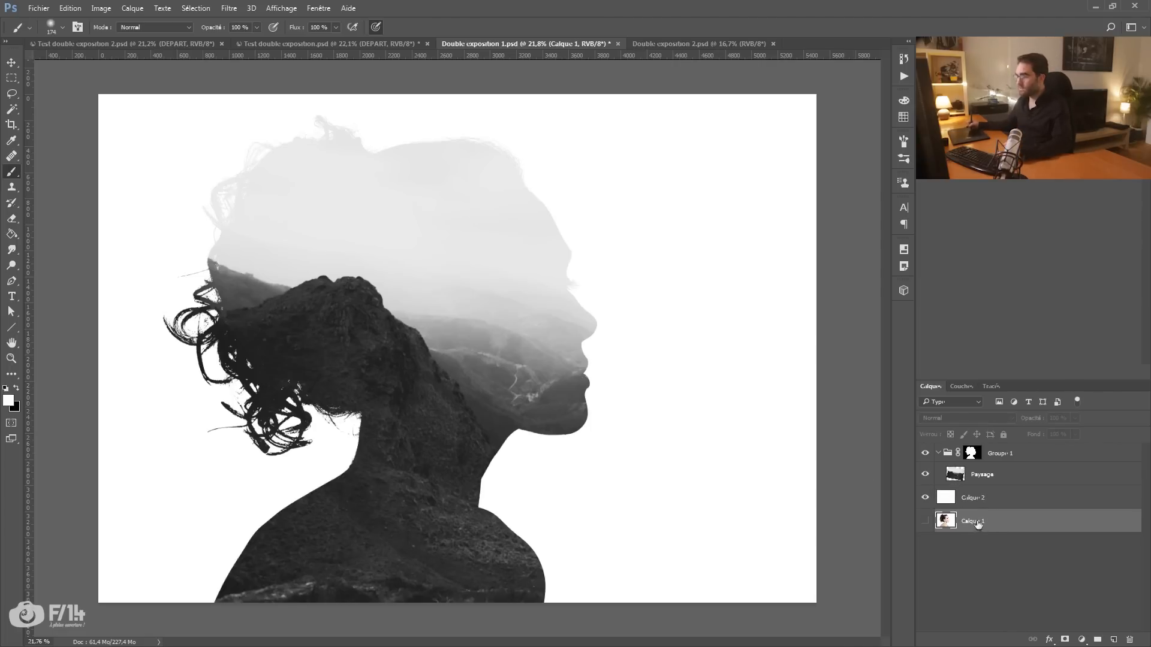
right_click(1009, 517)
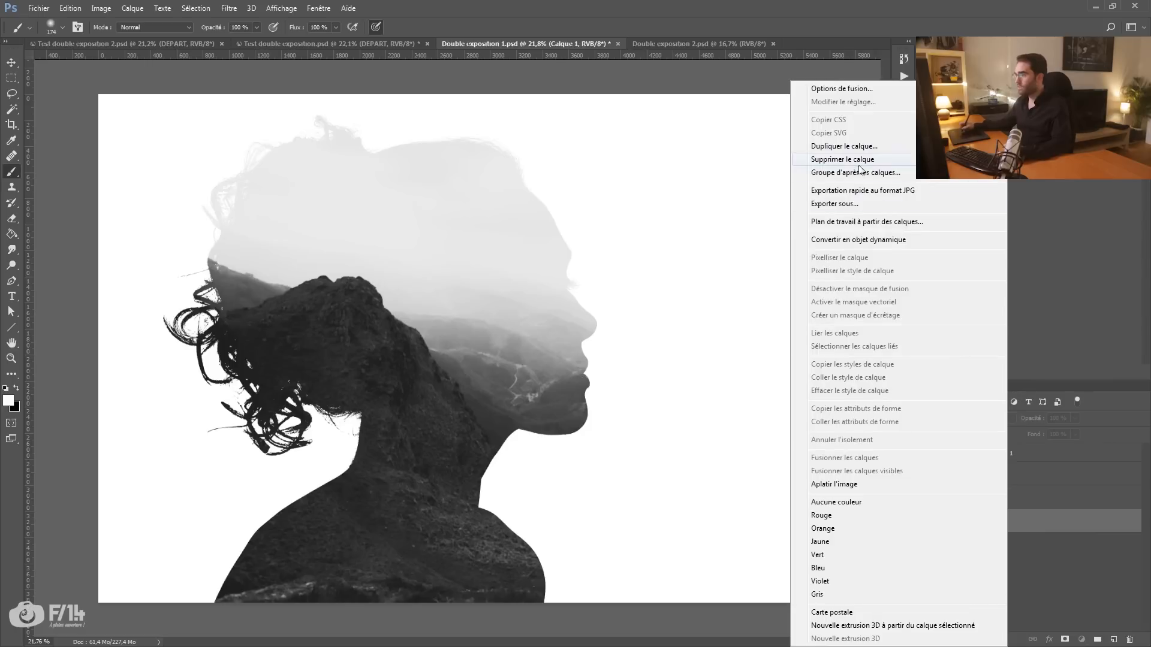
click(851, 147)
click(886, 275)
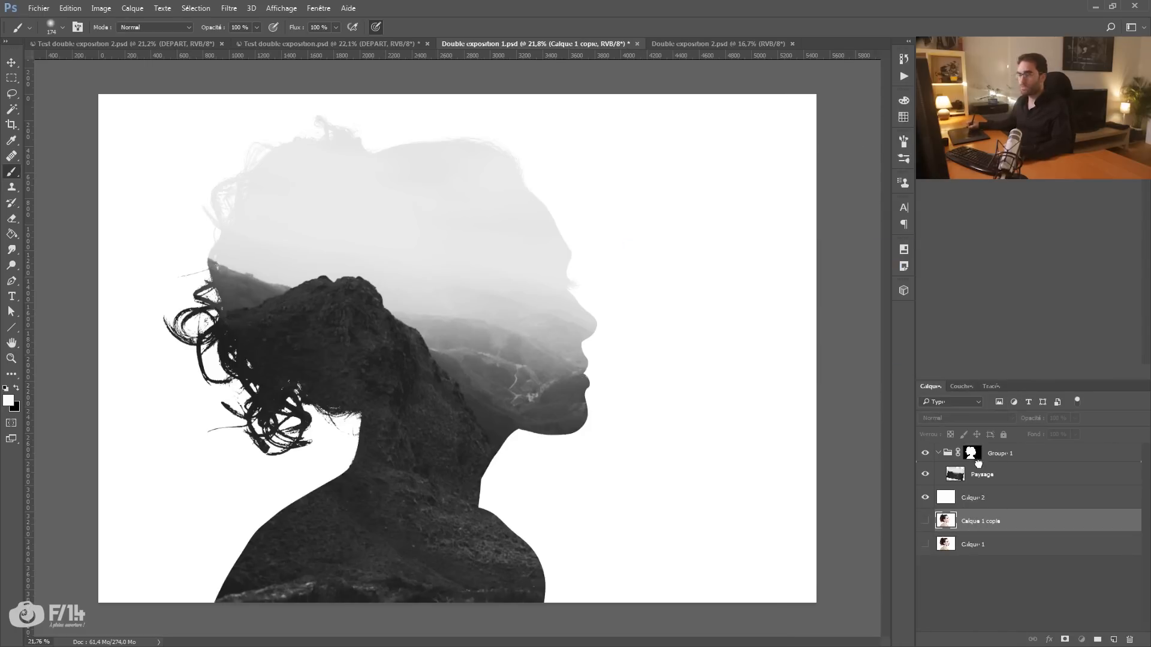
drag(978, 463, 986, 465)
click(923, 475)
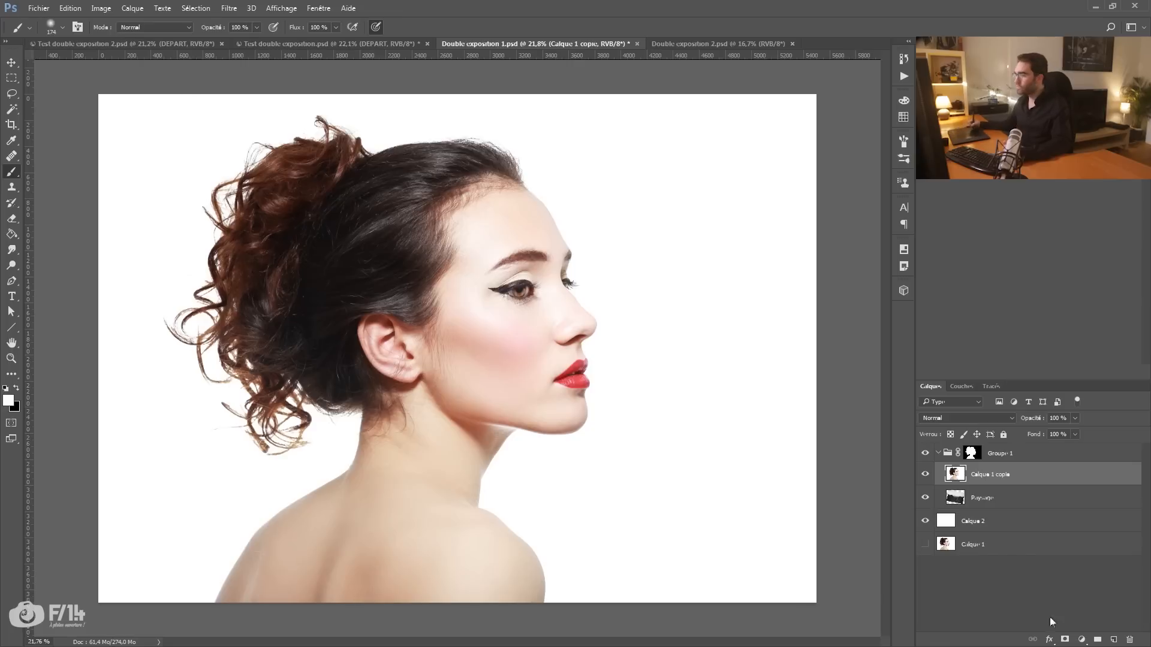
Add a Black & White adjustment layer above Calque 1 copie and clip it to that layer.
click(1082, 640)
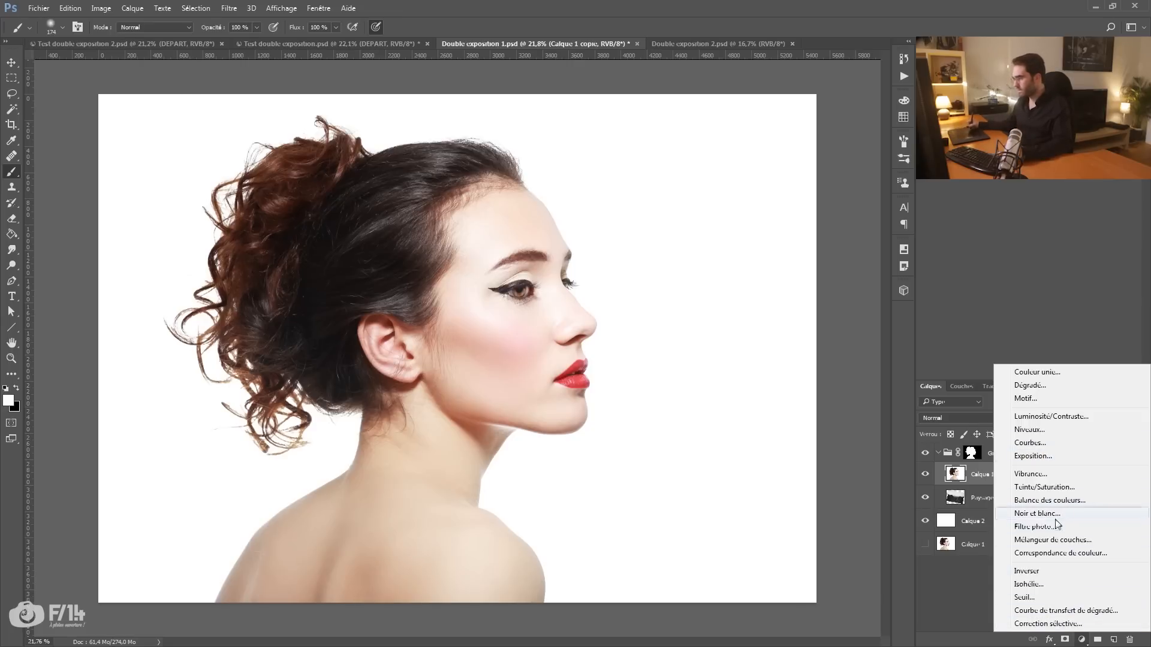
click(1052, 518)
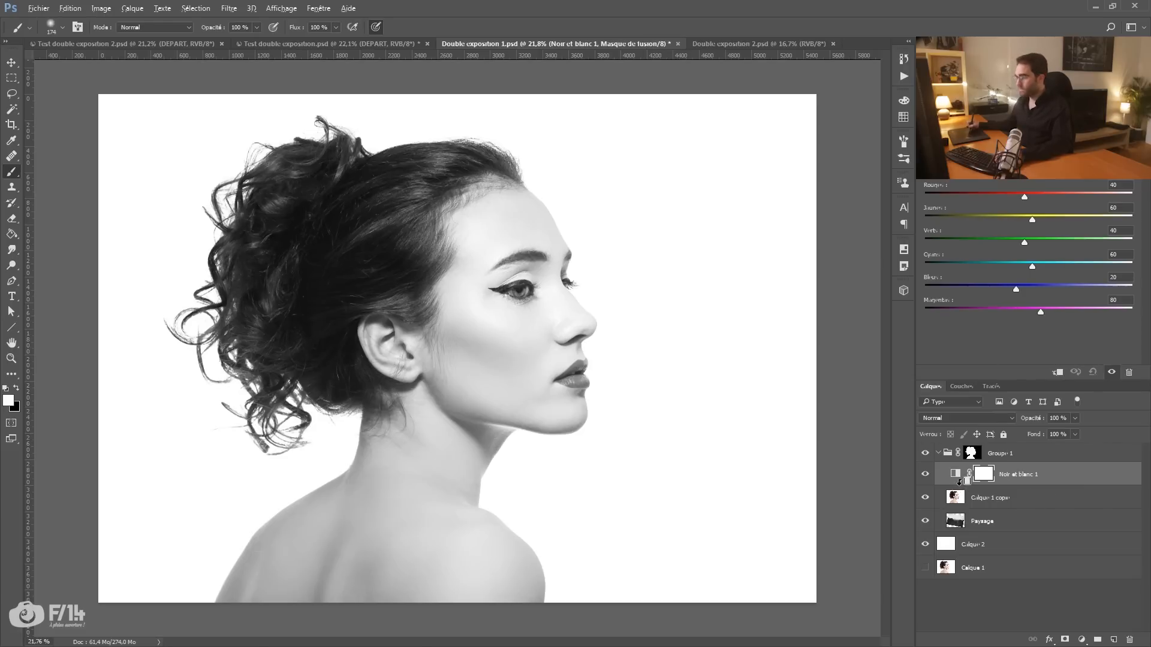
alt+click(959, 482)
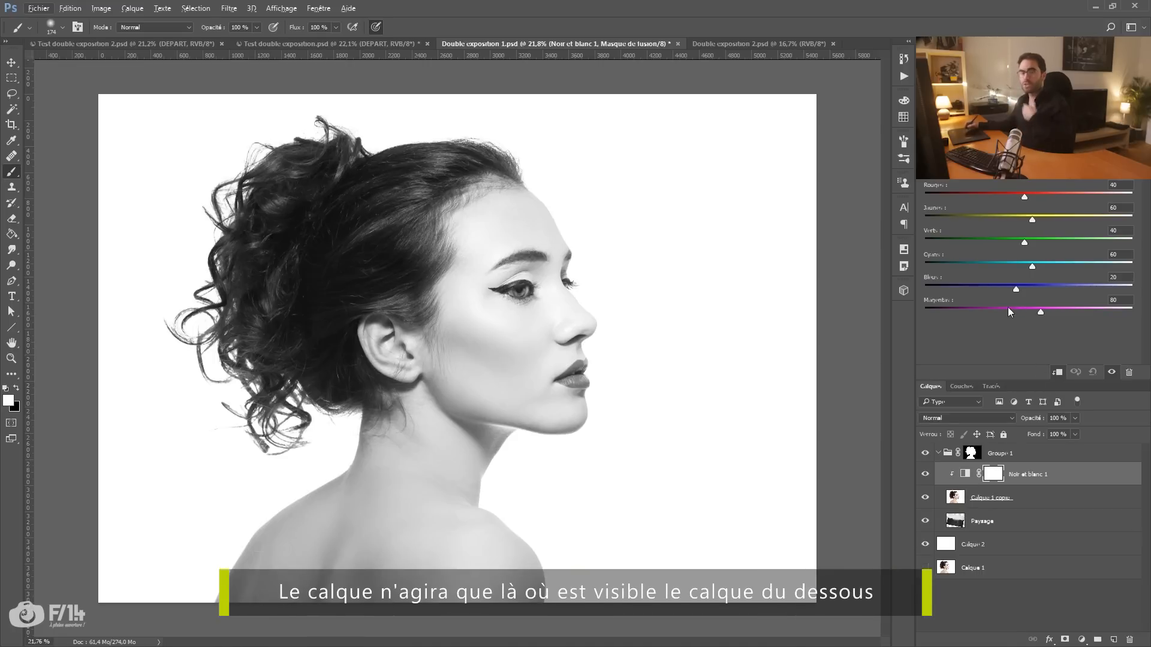
Add a black mask to Calque 1 copie and reveal the eye area with a large soft white brush at 20 % opacity.
click(1023, 502)
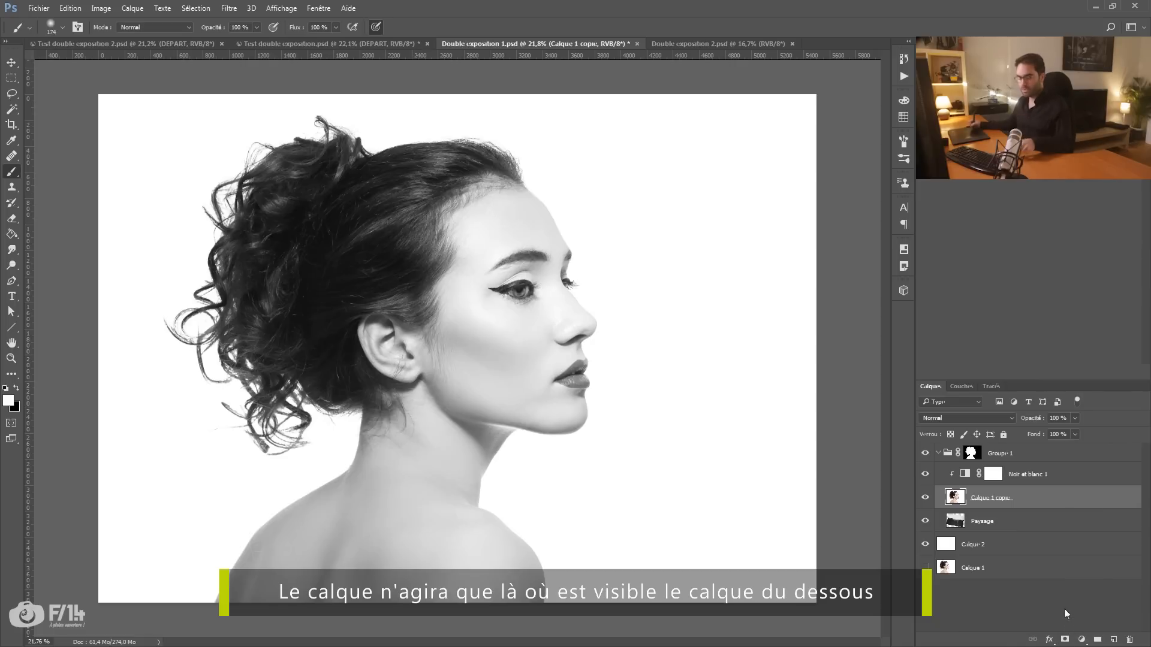
click(1067, 640)
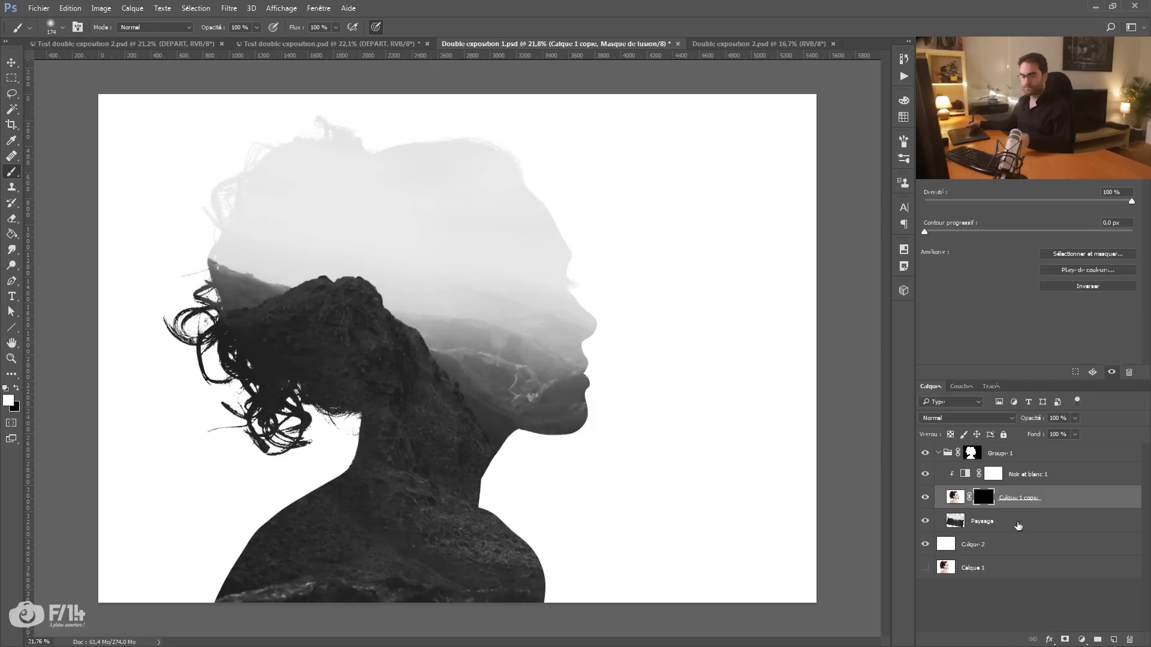
mouse_move(417, 272)
mouse_down()
mouse_move(471, 267)
mouse_move(423, 270)
mouse_up()
right_click(471, 246)
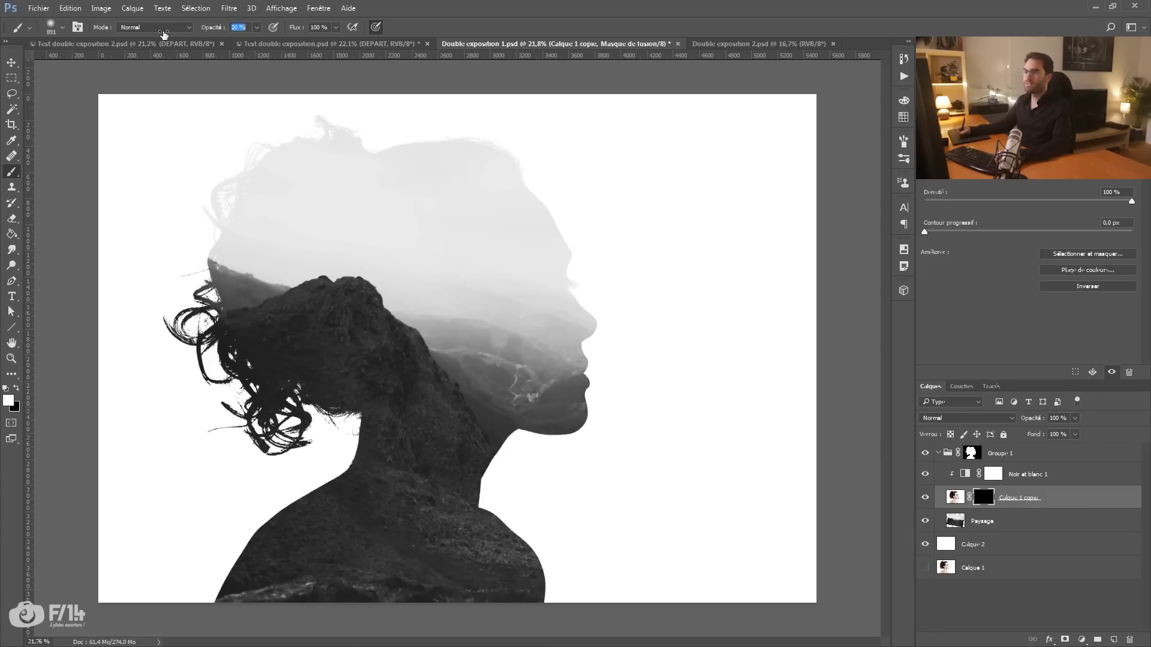
drag(165, 34, 164, 34)
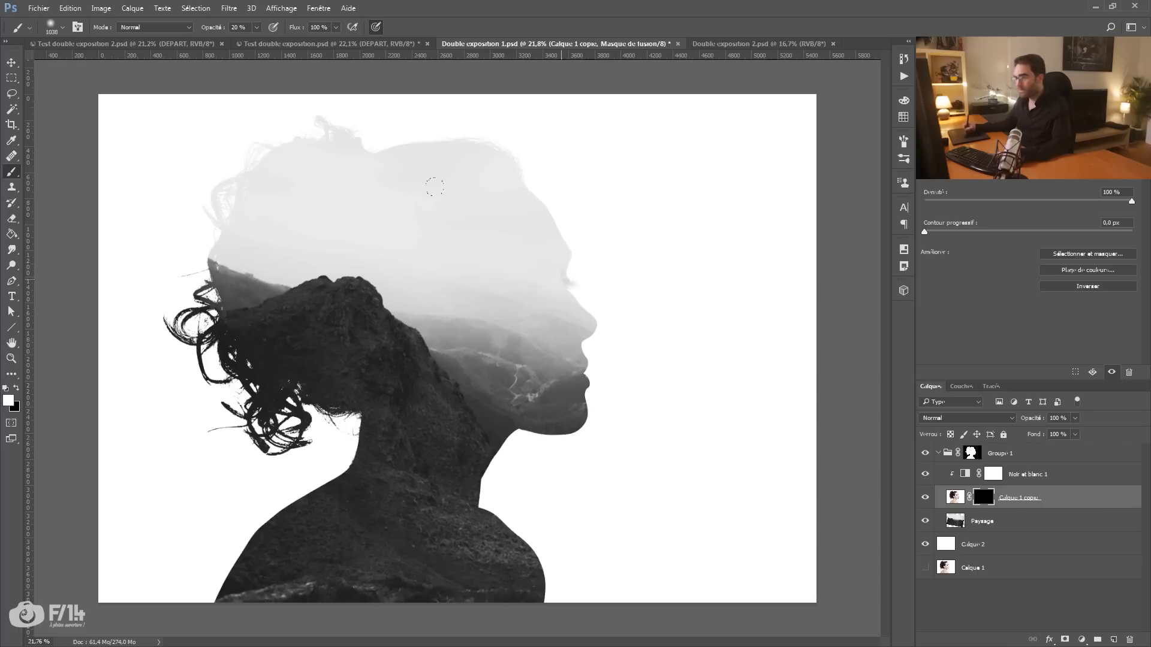
drag(530, 284, 542, 270)
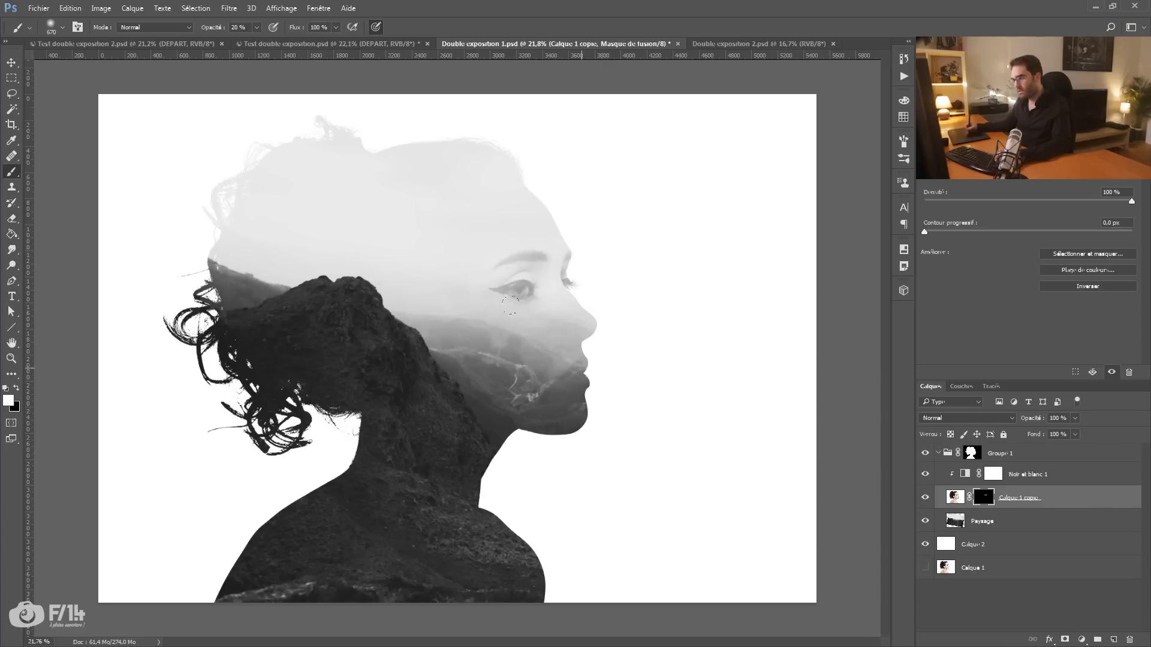
Paint white at 20 % opacity on the Calque 1 copie mask to reveal the nose and lips and strengthen the eye and eyebrow.
key(z)
click(592, 334)
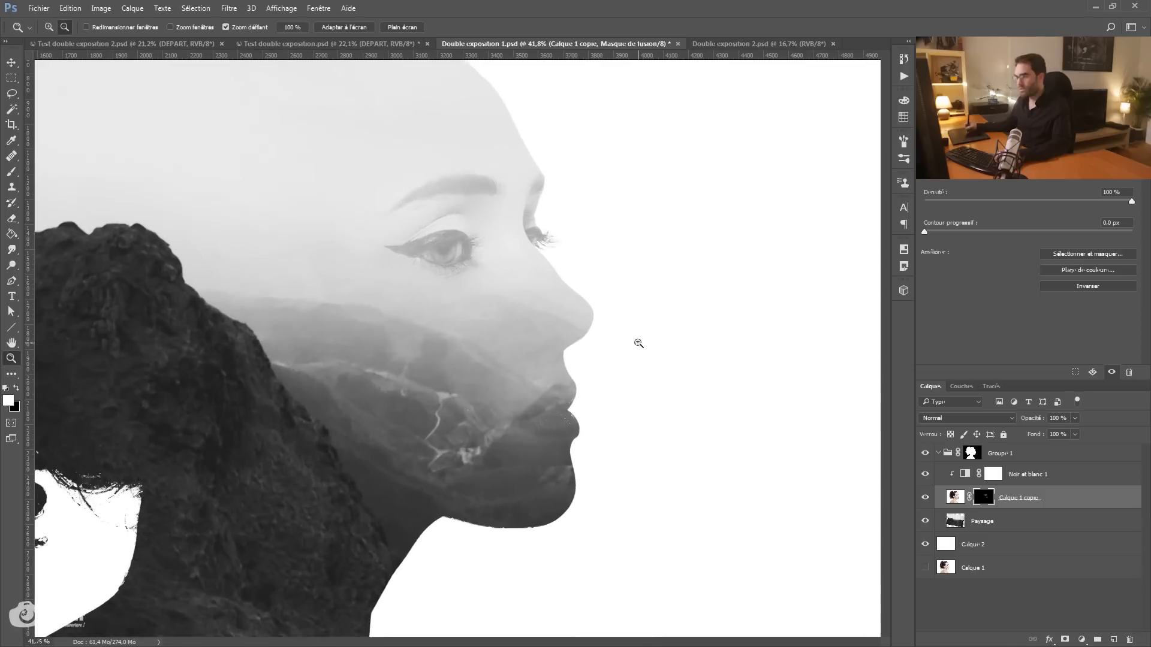
key(b)
drag(574, 361, 548, 366)
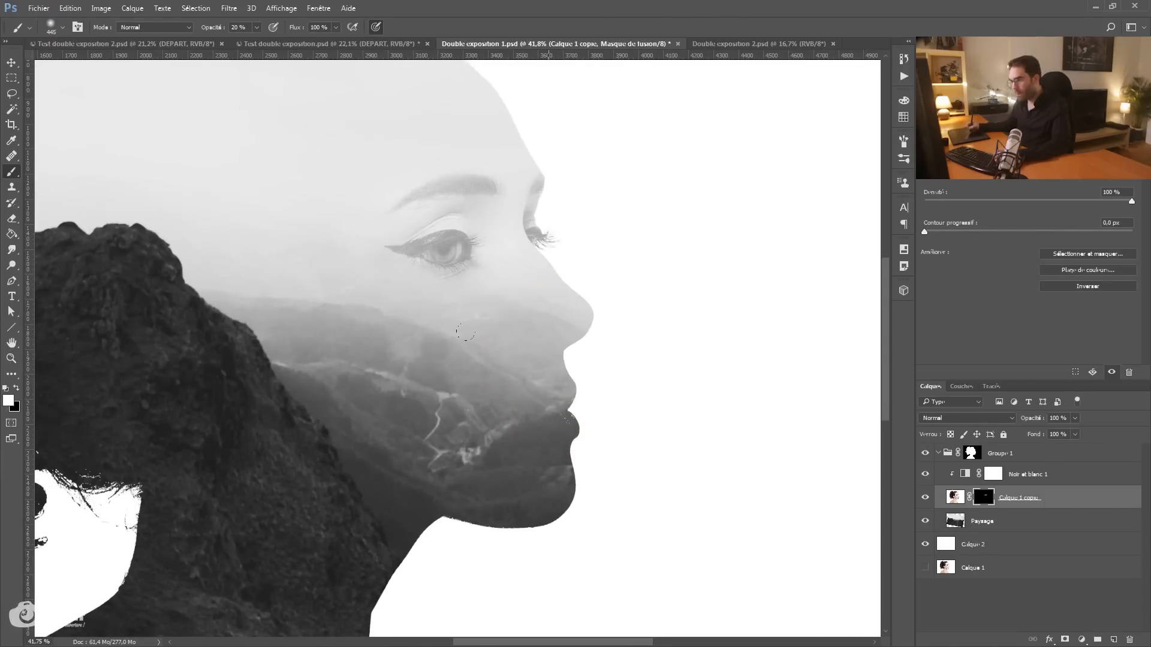
drag(575, 406, 552, 345)
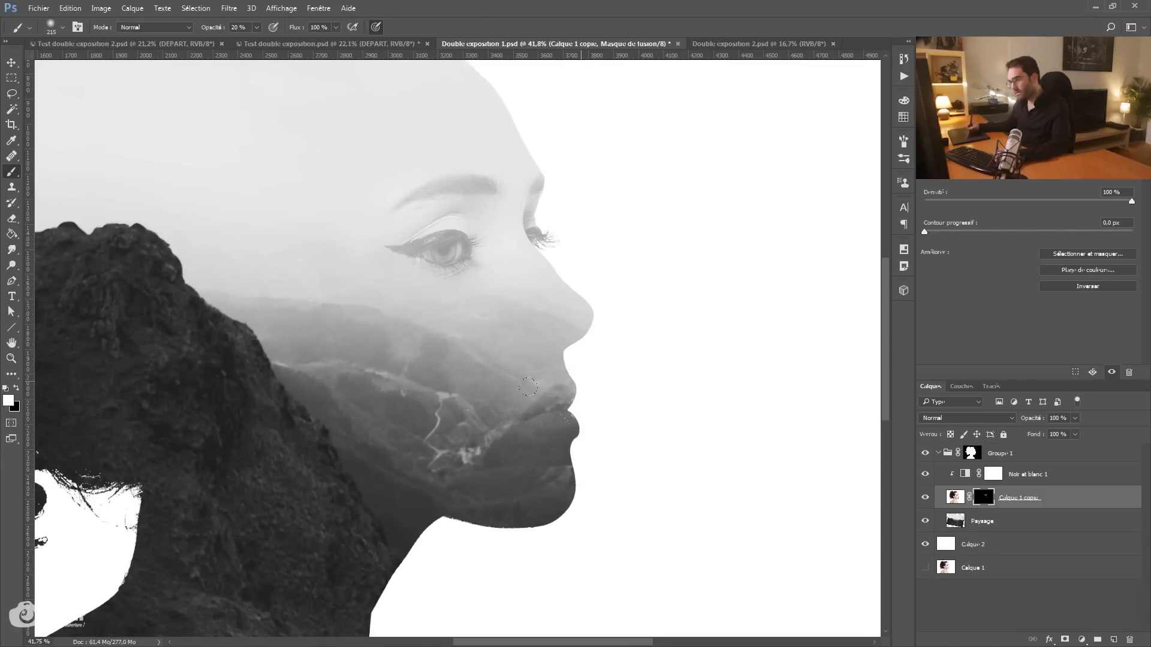
drag(530, 264, 545, 266)
mouse_move(418, 189)
mouse_down()
mouse_move(409, 211)
mouse_move(358, 204)
mouse_move(425, 205)
mouse_up()
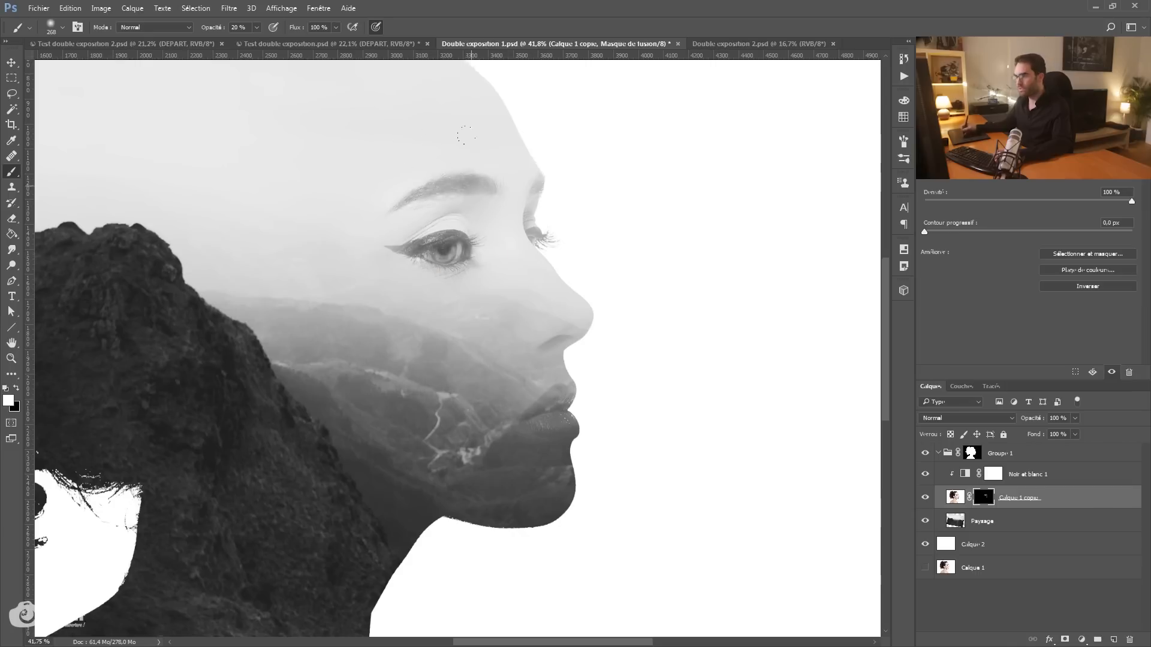
Paint black at 20 % opacity on the Calque 1 copie mask to fade the revealed portrait over the cheek.
key(ctrl+minus)
key(ctrl+minus)
key(x)
drag(503, 329, 506, 328)
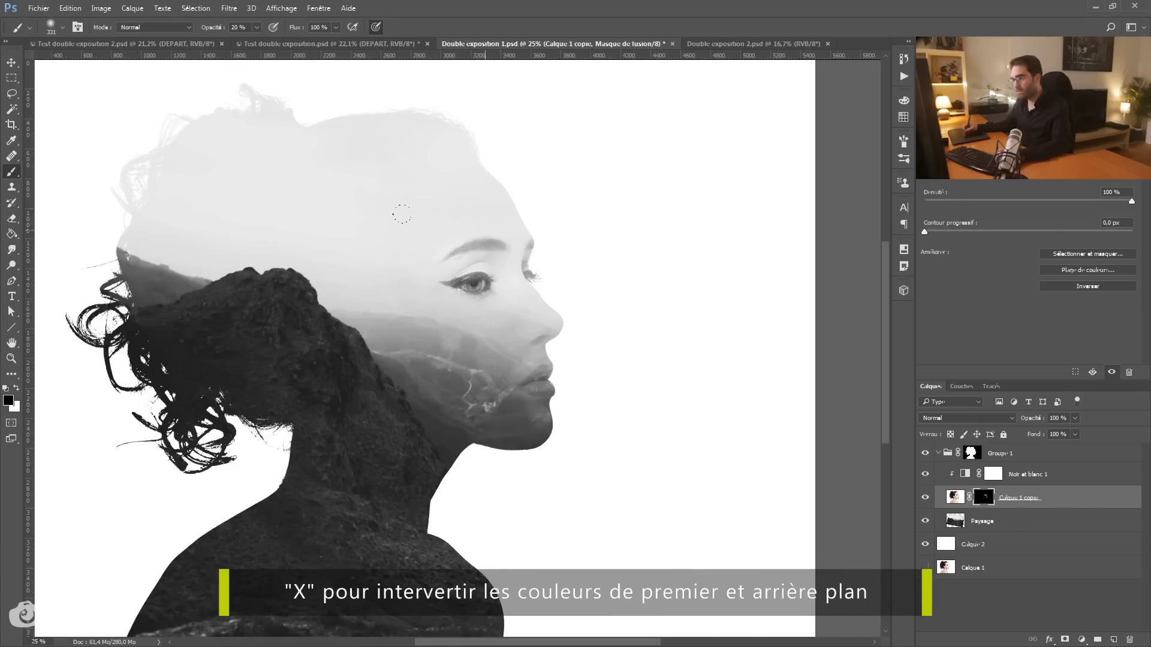
key(z)
drag(378, 348, 332, 363)
key(x)
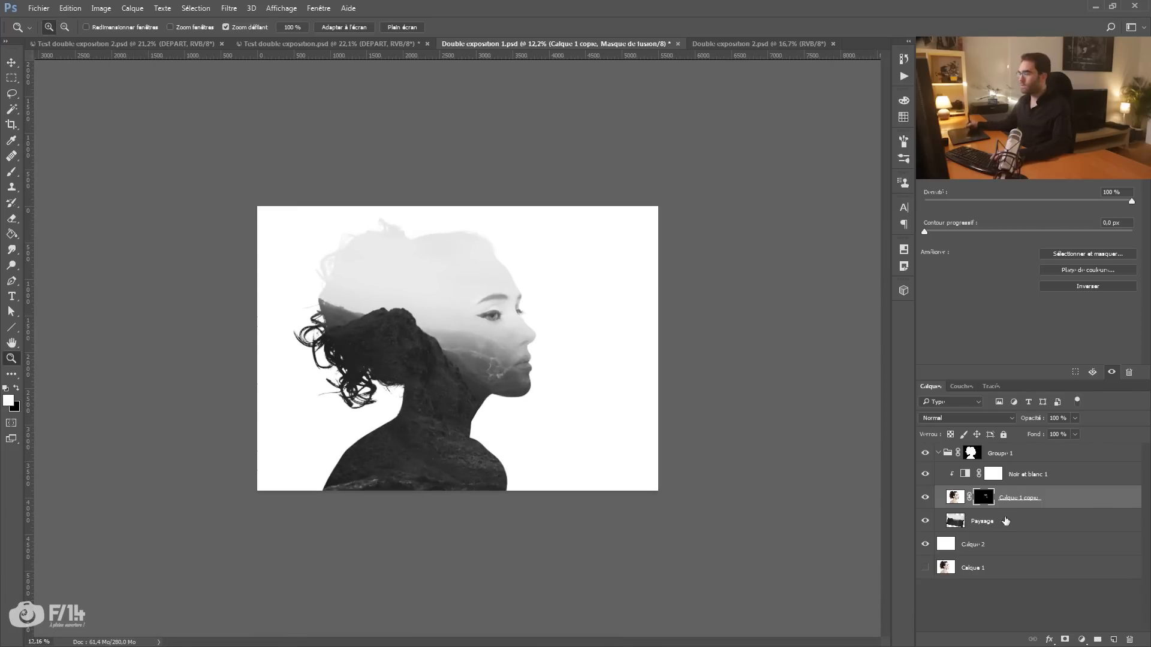
Nudge the Paysage layer slightly to refine the landscape's position inside the silhouette.
click(1005, 522)
key(b)
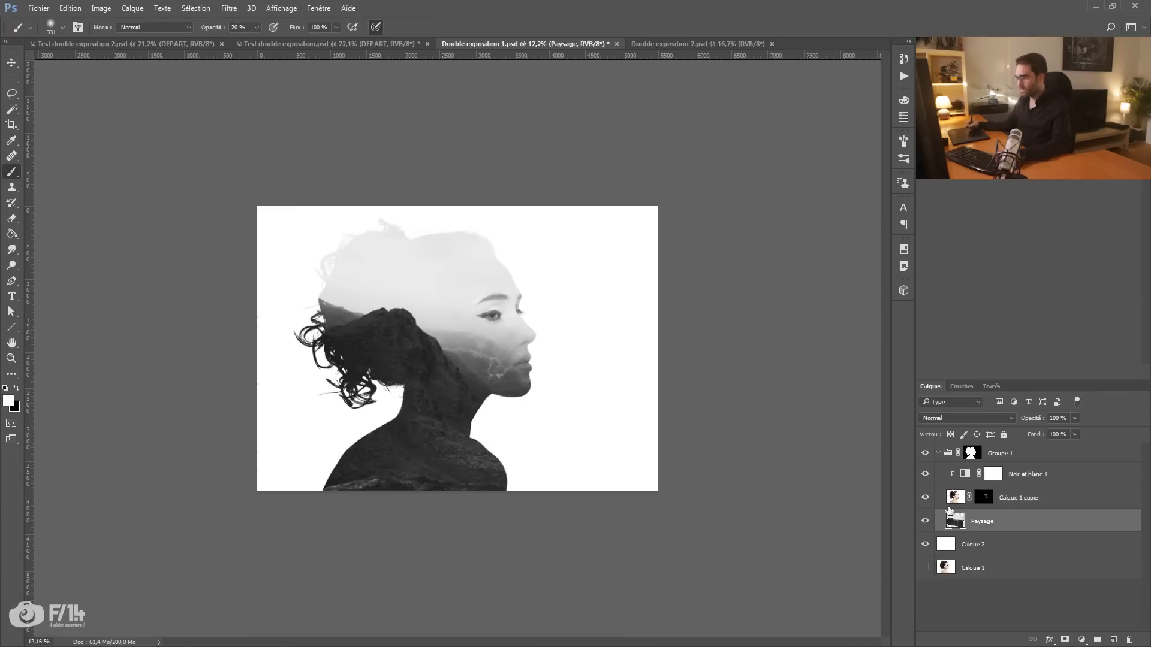
key(v)
mouse_move(439, 368)
mouse_down()
mouse_move(415, 370)
mouse_move(435, 364)
mouse_up()
Refine the Calque 1 copie mask around the mouth and lower cheek with a small black brush at 20 % opacity.
key(z)
drag(526, 375, 612, 393)
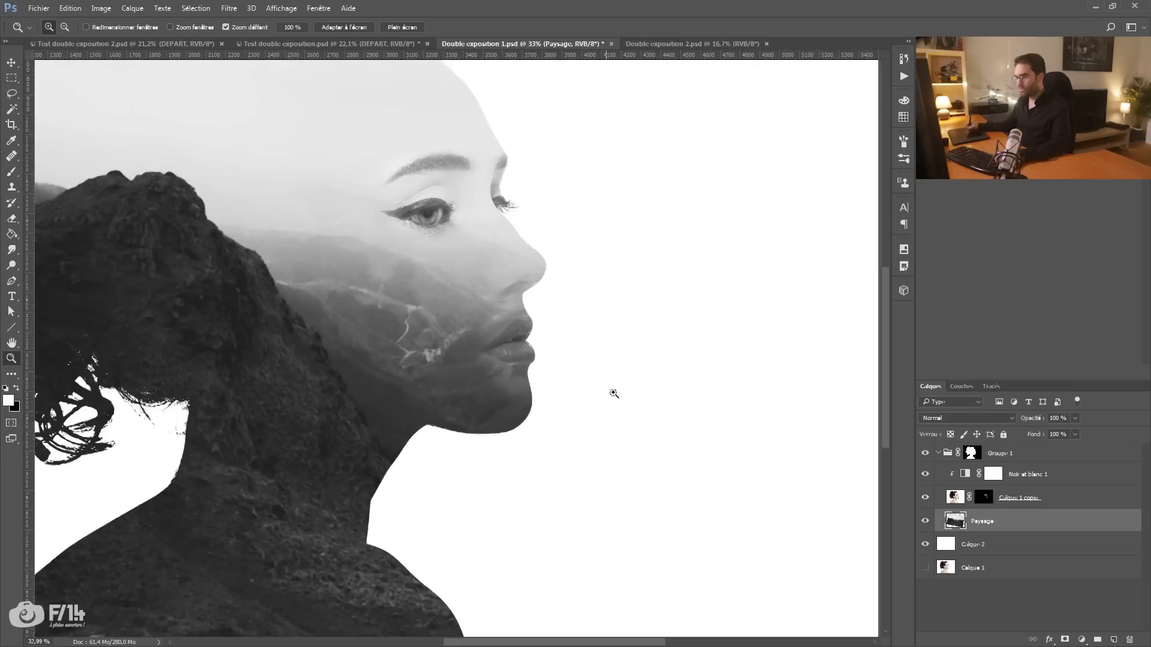
click(991, 496)
key(b)
click(488, 390)
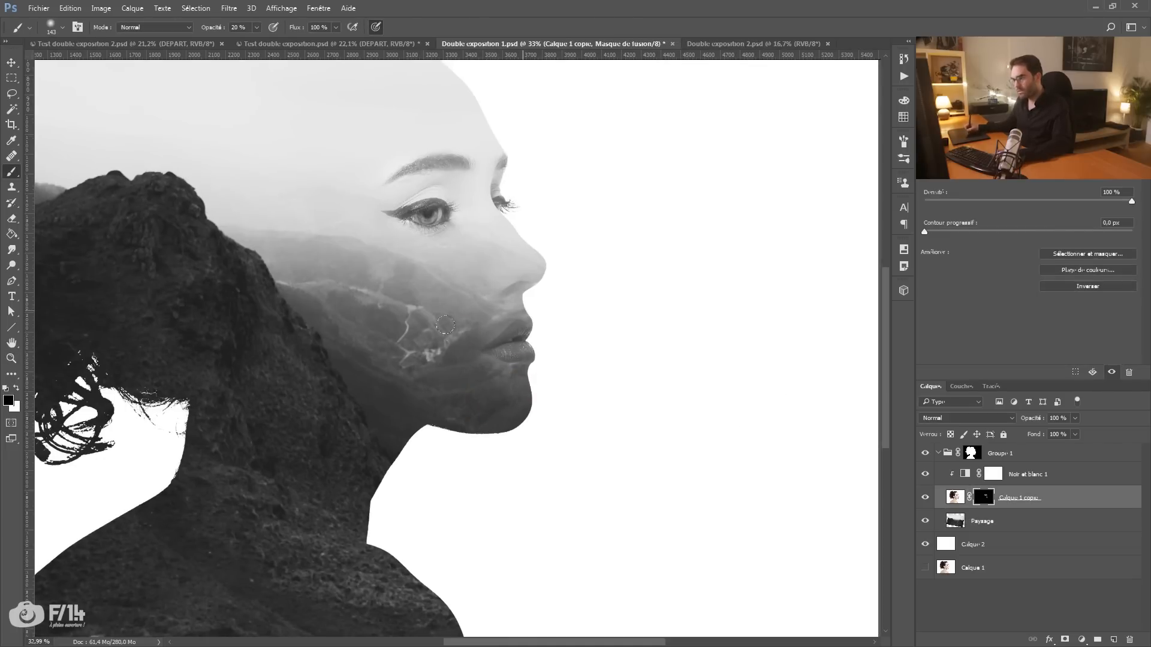
key(z)
click(515, 343)
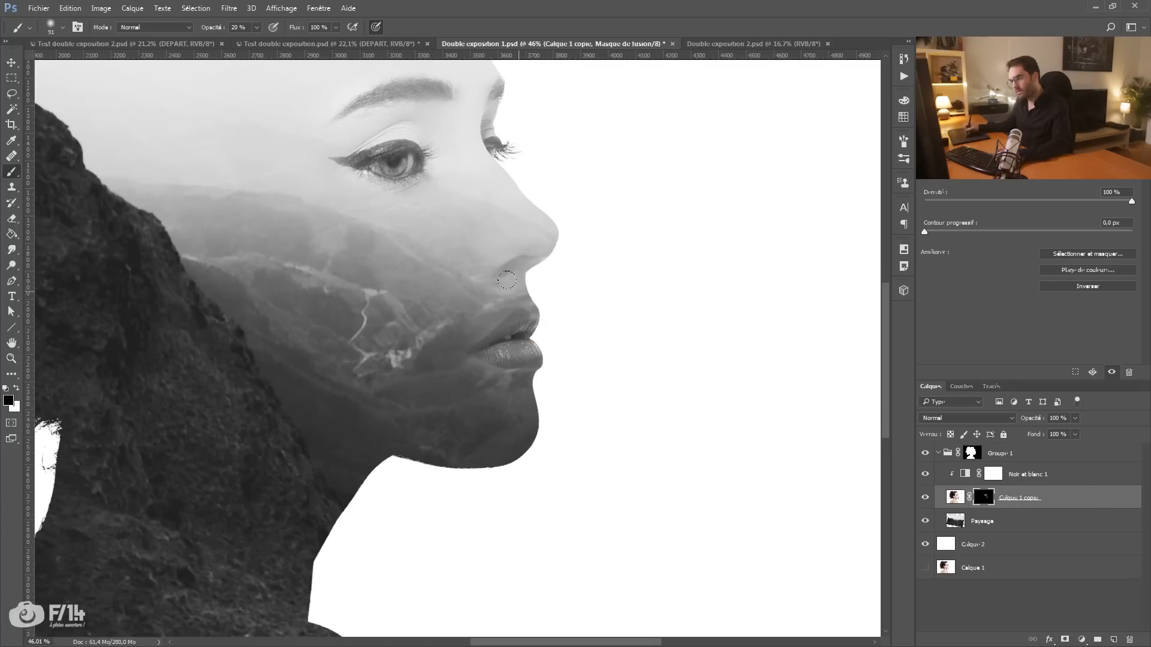
key(z)
mouse_move(462, 306)
mouse_down()
mouse_move(378, 303)
mouse_move(378, 325)
mouse_up()
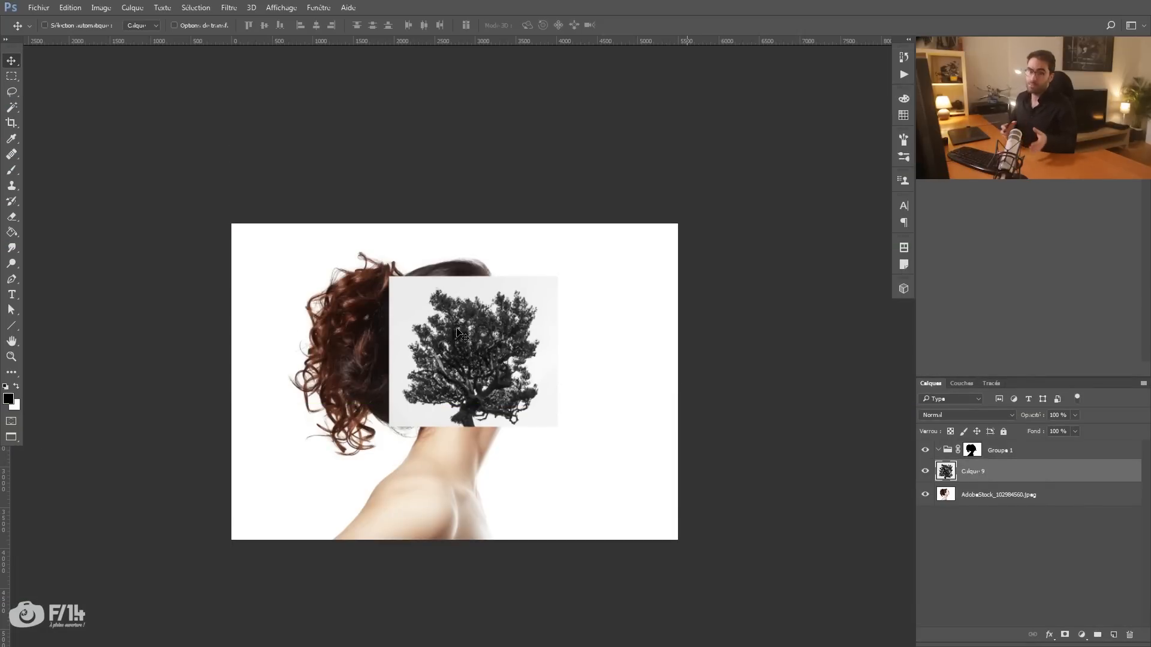
In the second portrait document, hide the tree layer Calque 9.
click(925, 472)
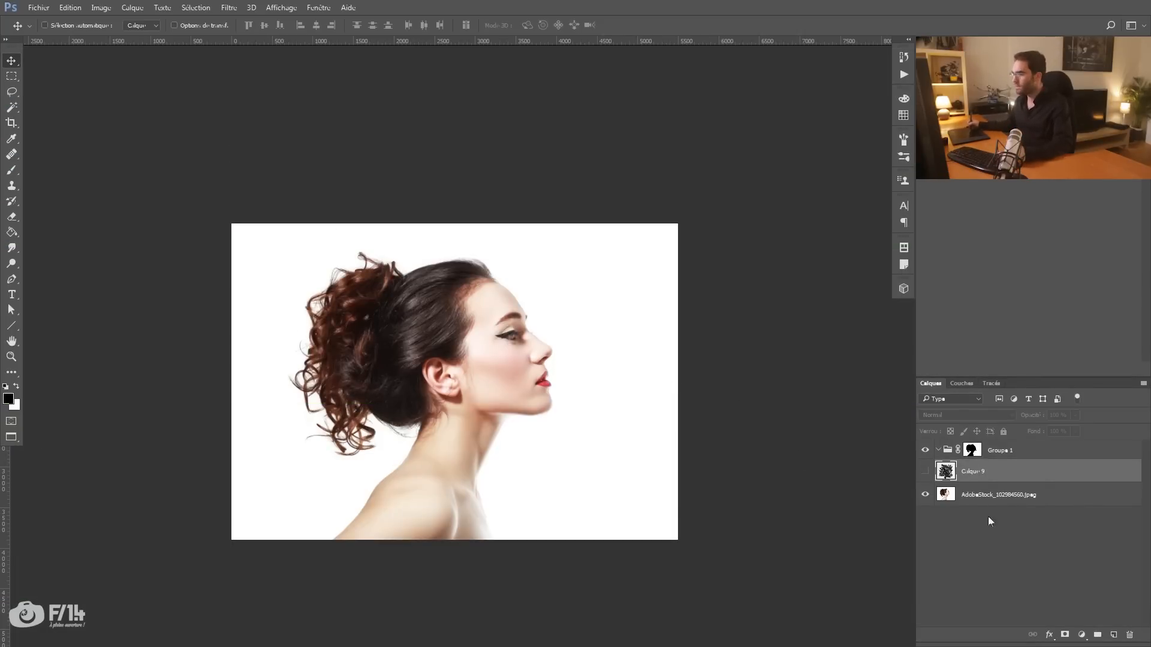
Add a Noir et blanc adjustment layer directly above the portrait photo layer.
click(992, 495)
click(1083, 636)
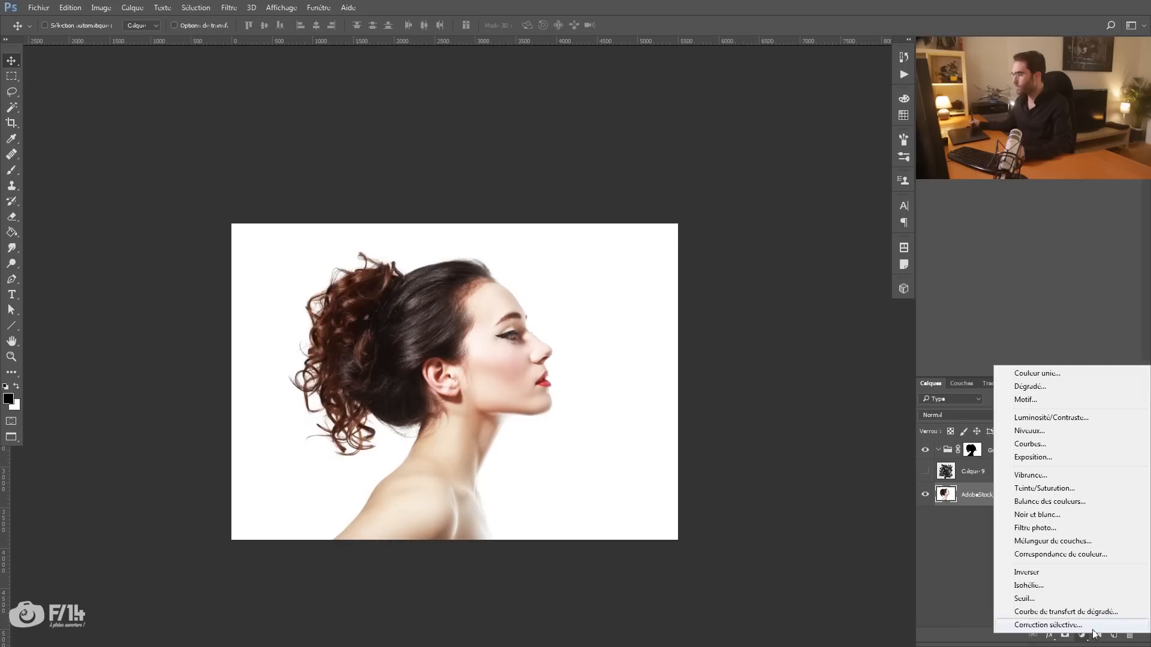
click(1041, 516)
Show the tree layer Calque 9, then enlarge and position it so the tree covers the woman's head and neck.
click(926, 472)
click(946, 471)
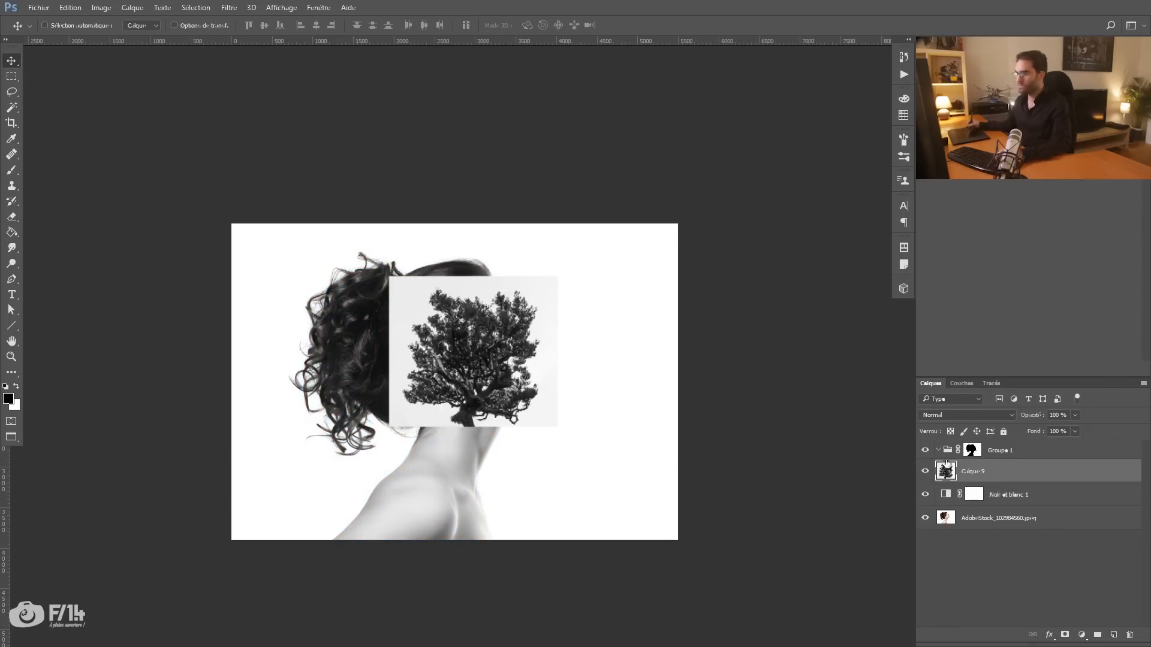
drag(504, 337, 426, 368)
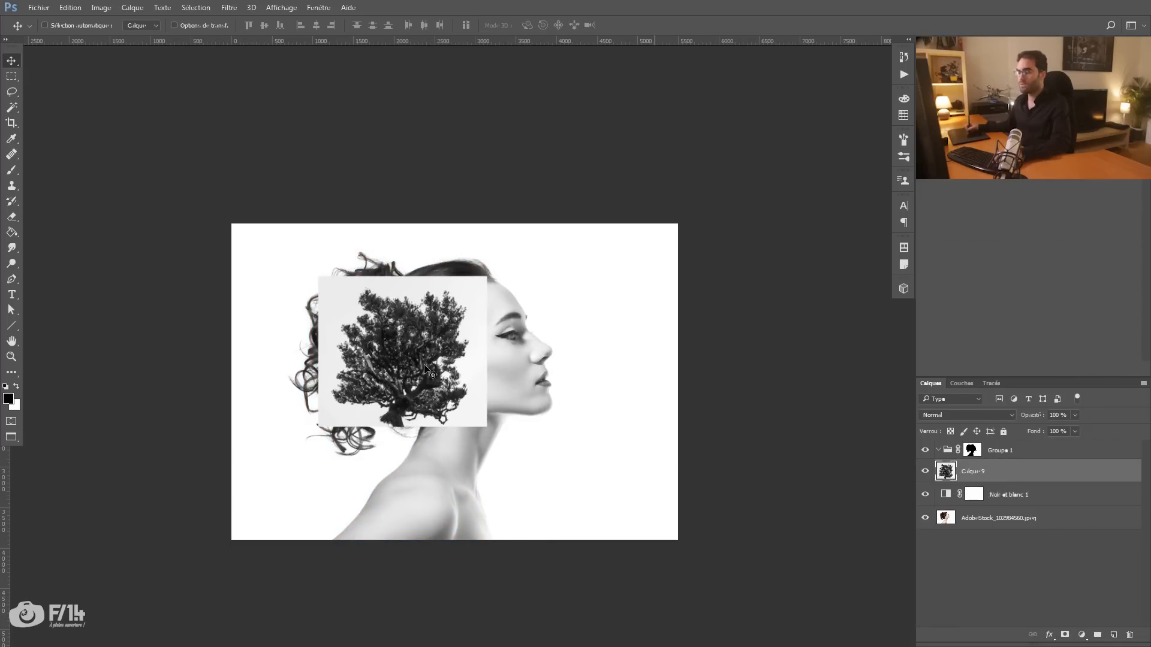
key(ctrl+t)
drag(487, 277, 588, 242)
key(Return)
drag(374, 390, 405, 465)
key(ctrl+t)
drag(599, 283, 623, 265)
drag(509, 381, 488, 355)
key(Return)
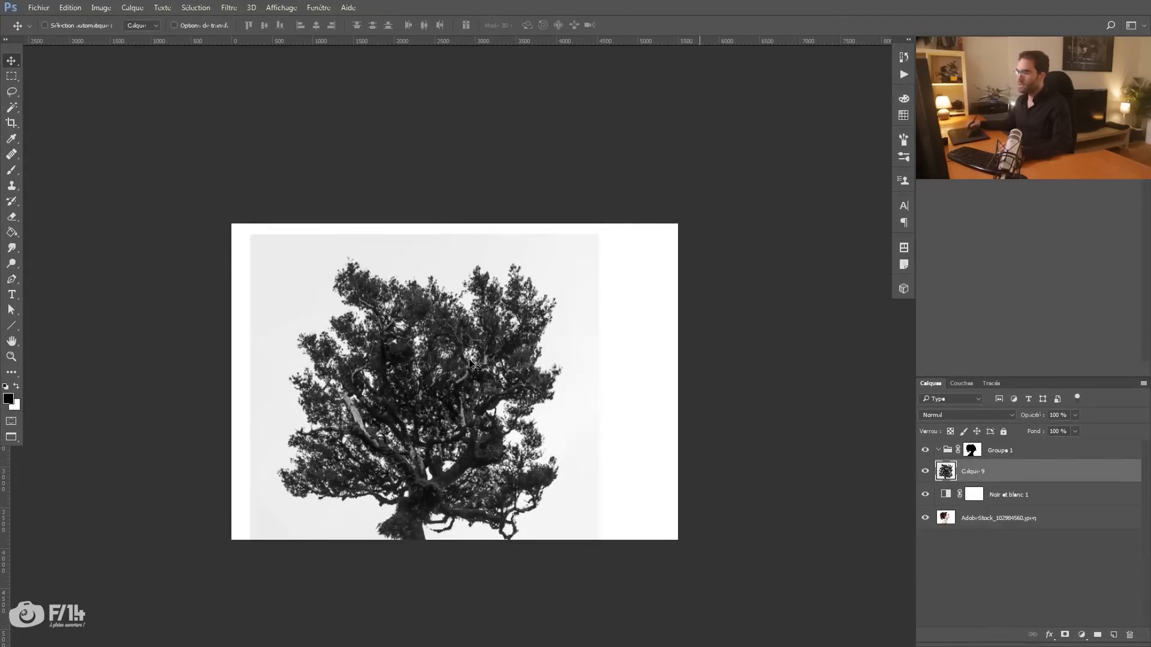
Set the blend mode of Calque 9 to Eclaircir, compare it hidden and shown, and shift the tree slightly over the hair.
click(977, 415)
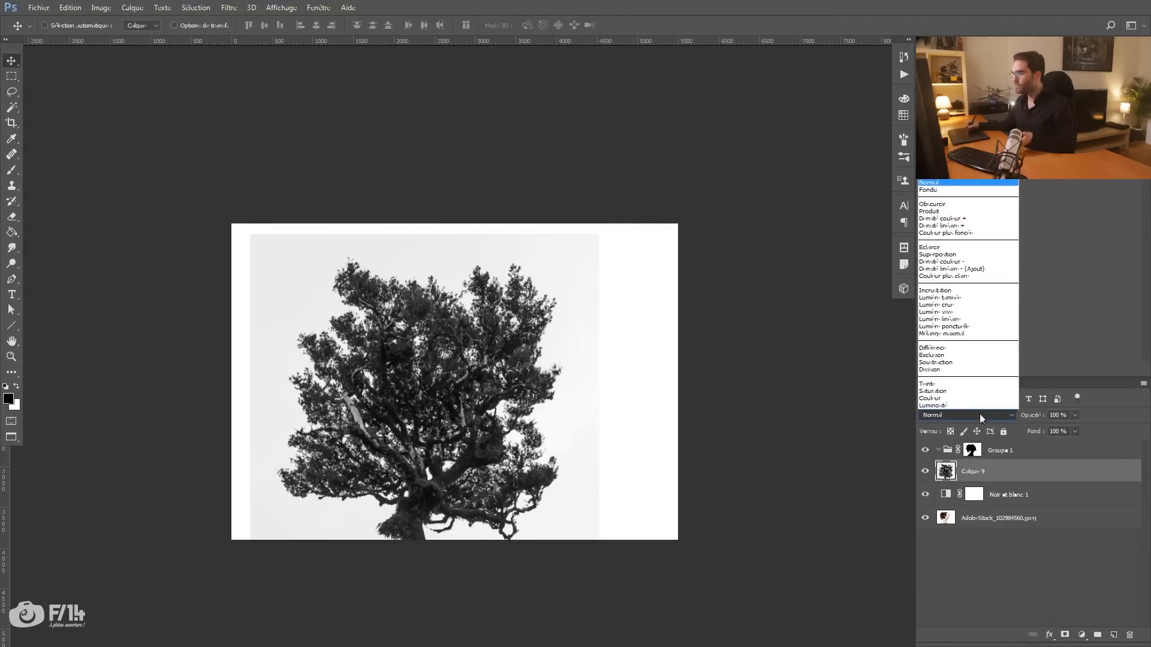
click(952, 247)
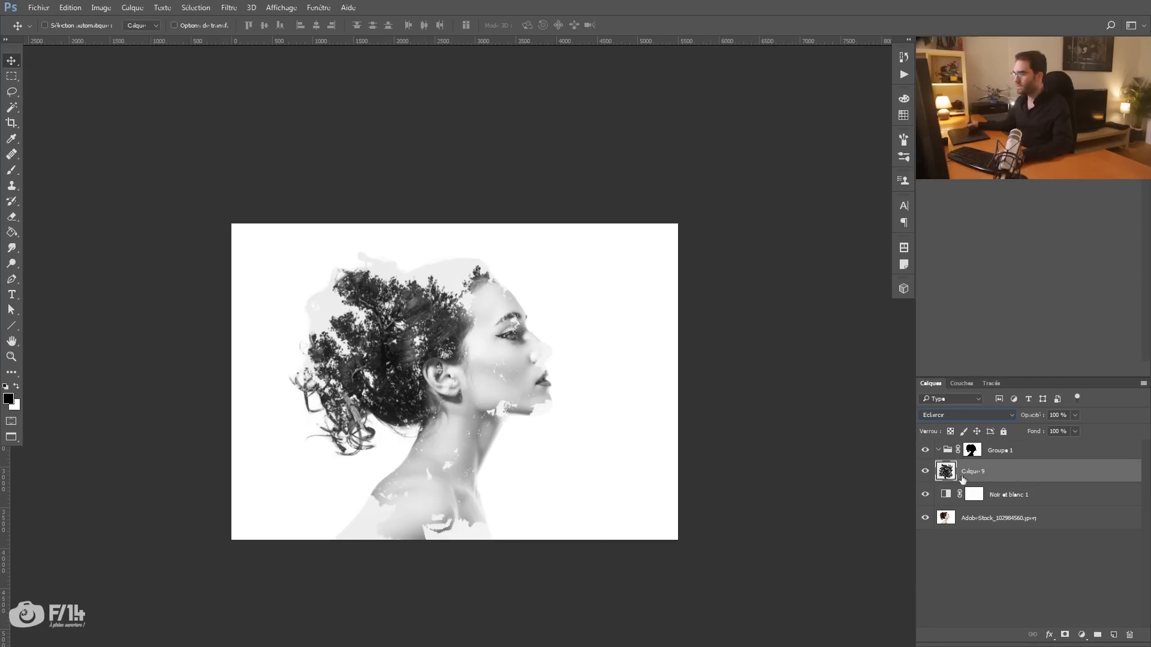
click(925, 472)
click(926, 472)
drag(437, 380, 445, 373)
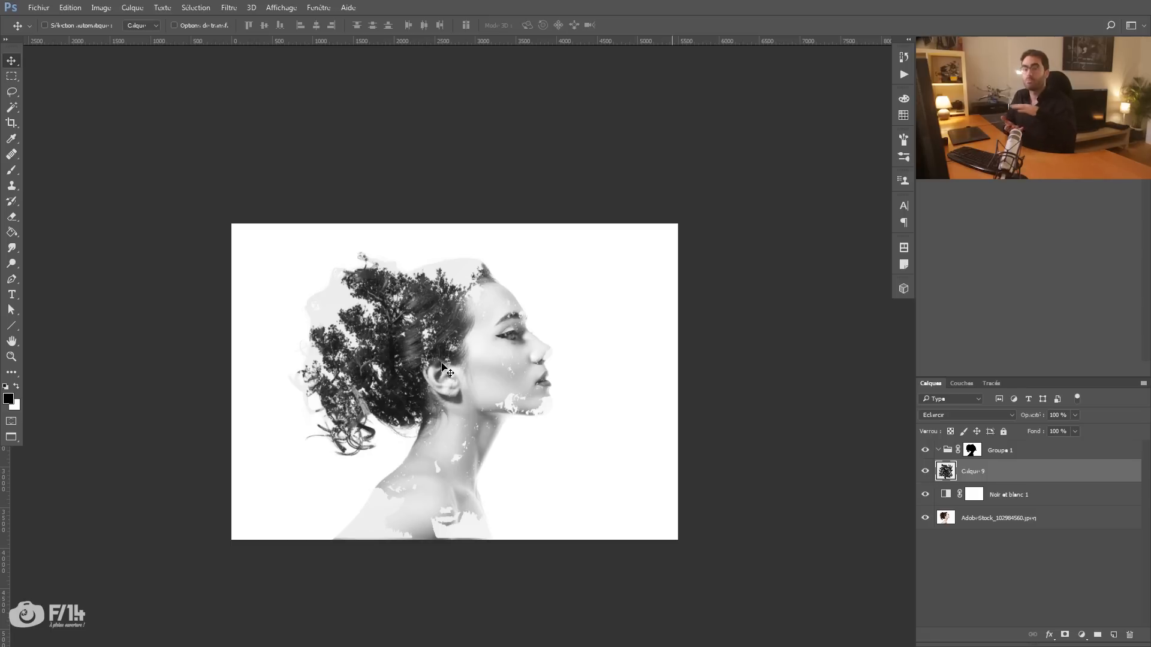
key(ctrl+t)
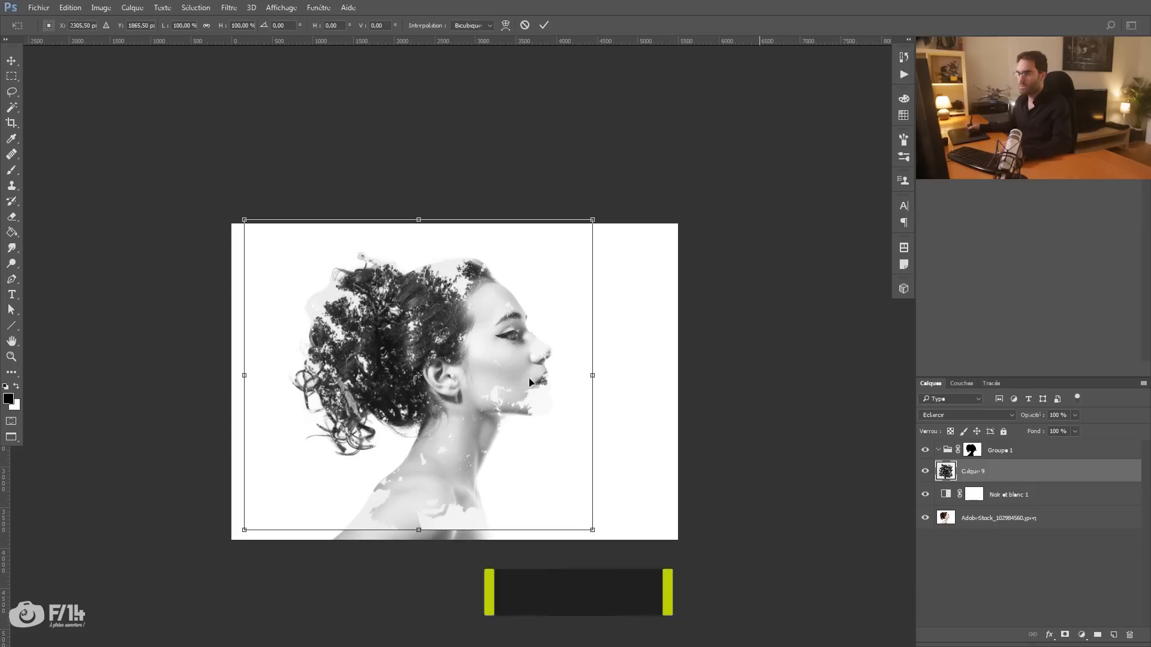
right_click(455, 321)
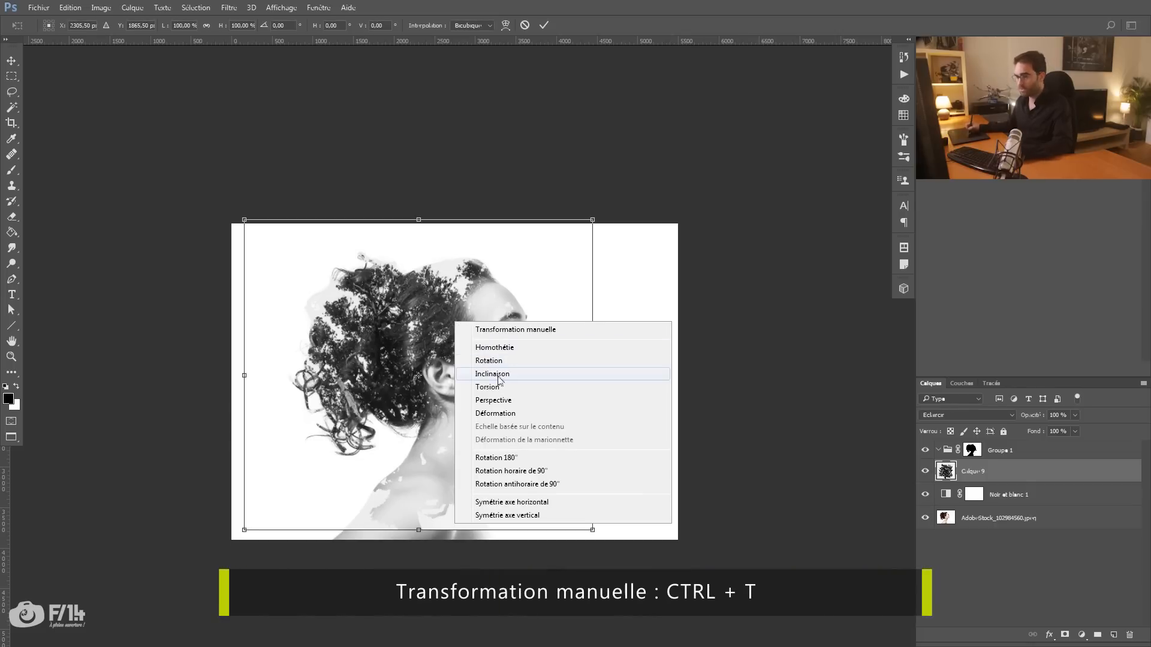
click(512, 516)
drag(421, 431, 424, 466)
drag(663, 382, 522, 504)
drag(451, 465, 448, 449)
drag(512, 160, 542, 100)
drag(453, 285, 458, 249)
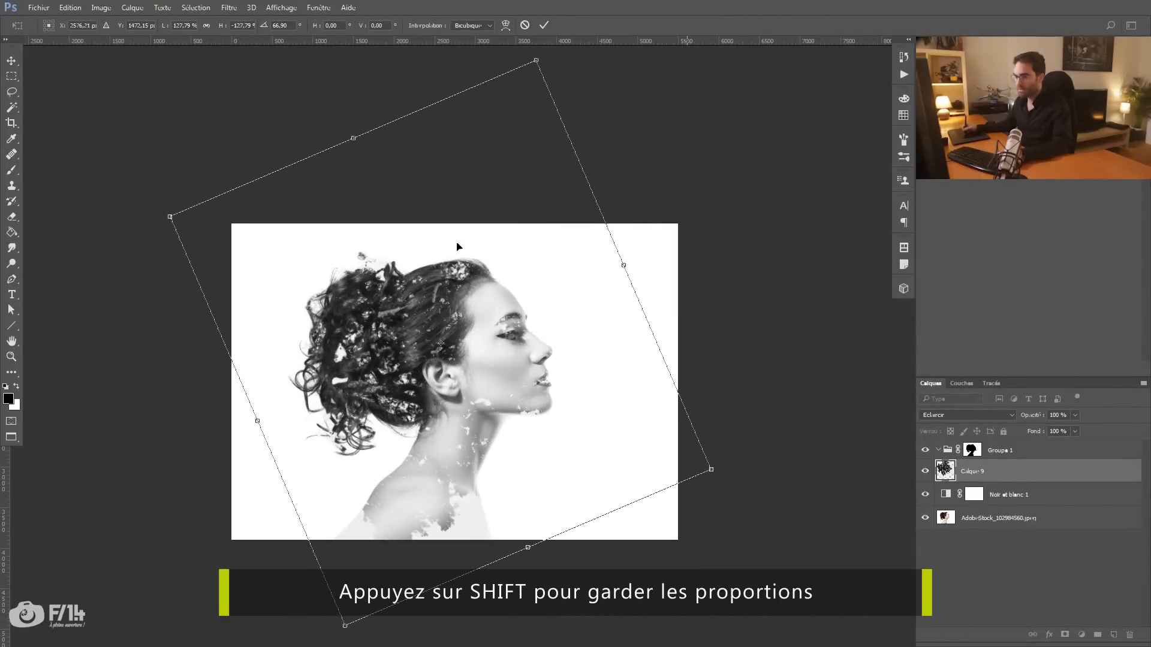
drag(538, 60, 520, 90)
key(Escape)
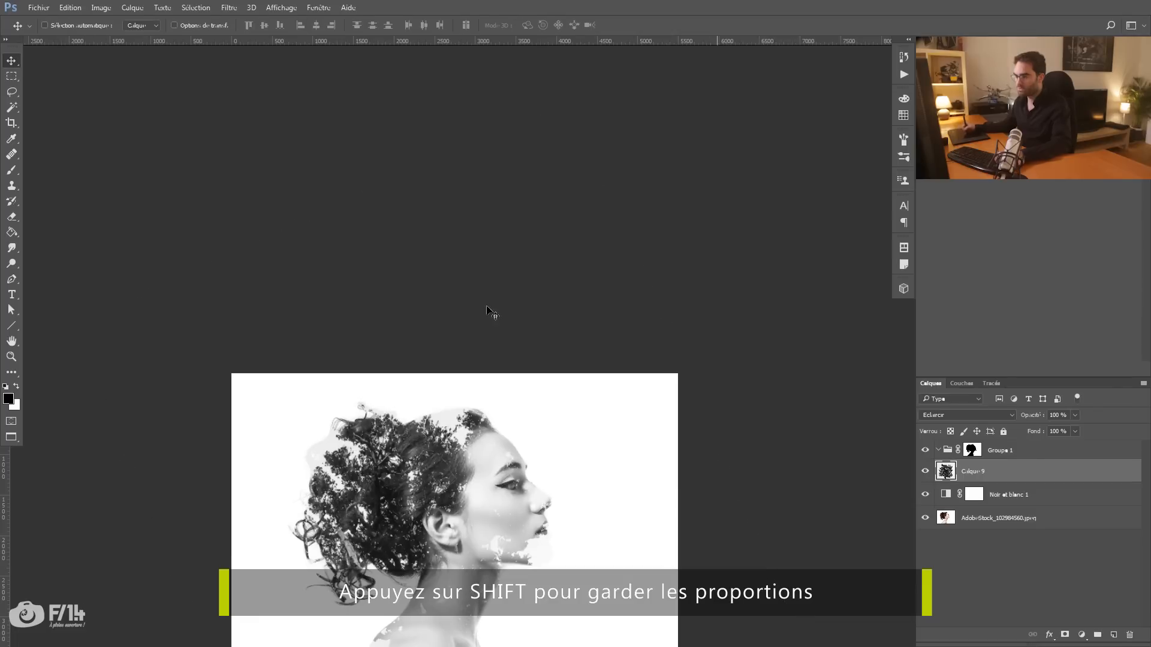
Rotate the tree layer Calque 9 by about -139°, scale it to about 115 %, and nudge it over the hair.
key(ctrl+t)
drag(497, 158, 601, 180)
drag(498, 250, 500, 247)
drag(567, 139, 668, 299)
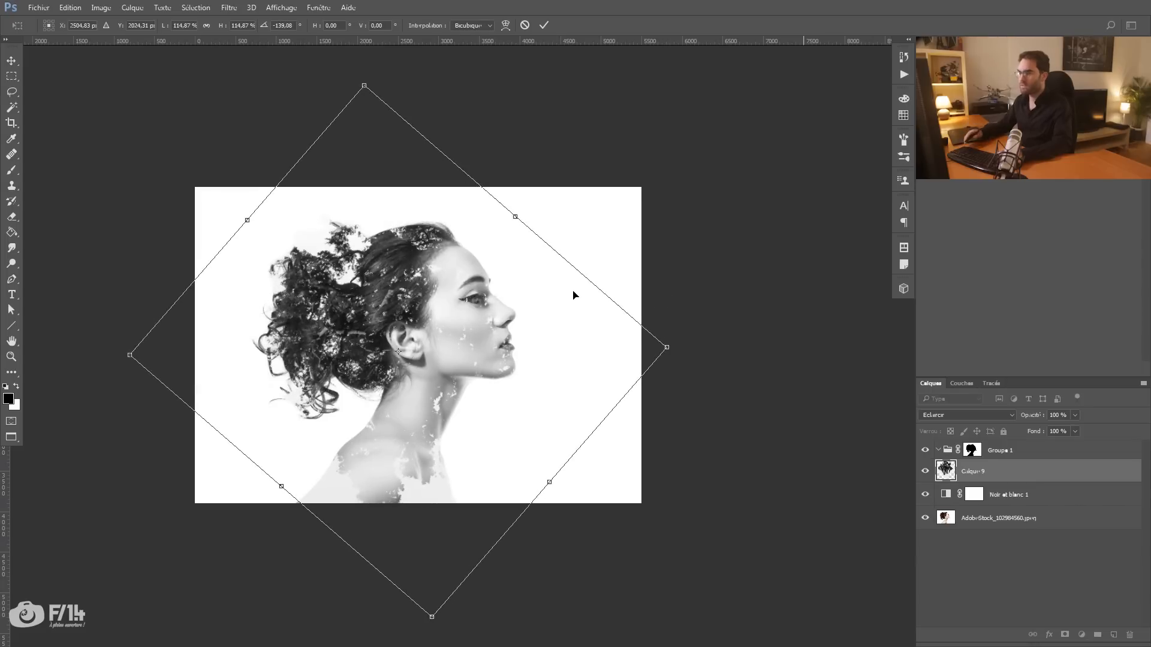
key(Return)
drag(370, 401, 369, 387)
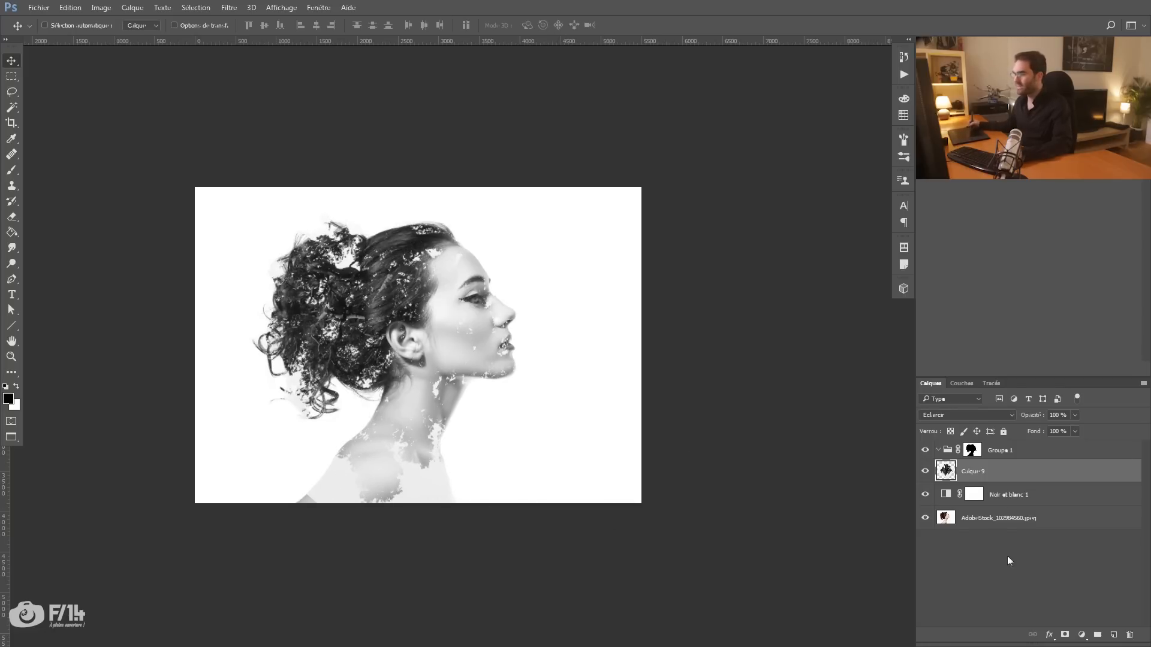
Add a Courbes adjustment clipped to Calque 9 and lighten its midtones with a point at input 137, output 164.
click(1082, 635)
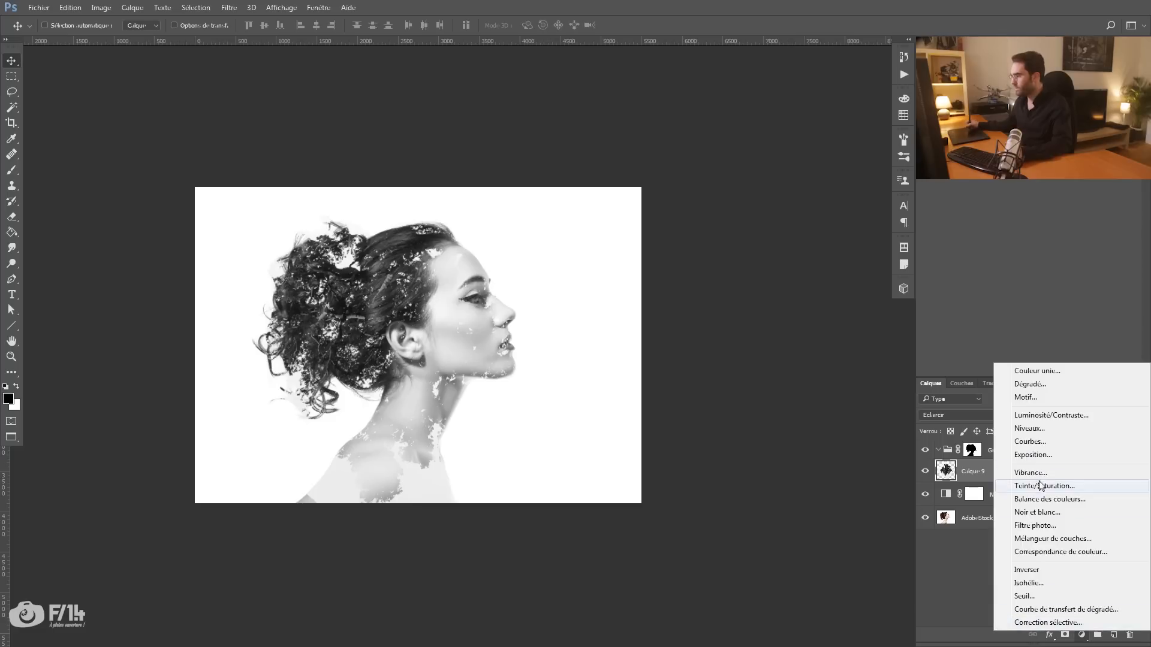
click(1032, 442)
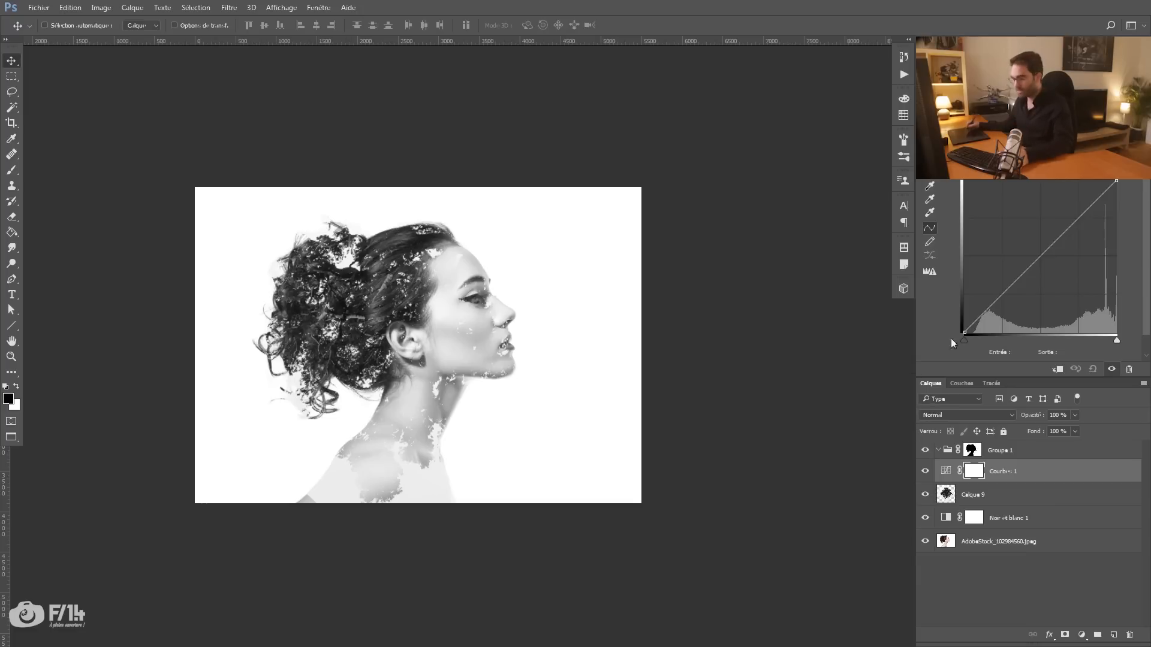
alt+click(947, 481)
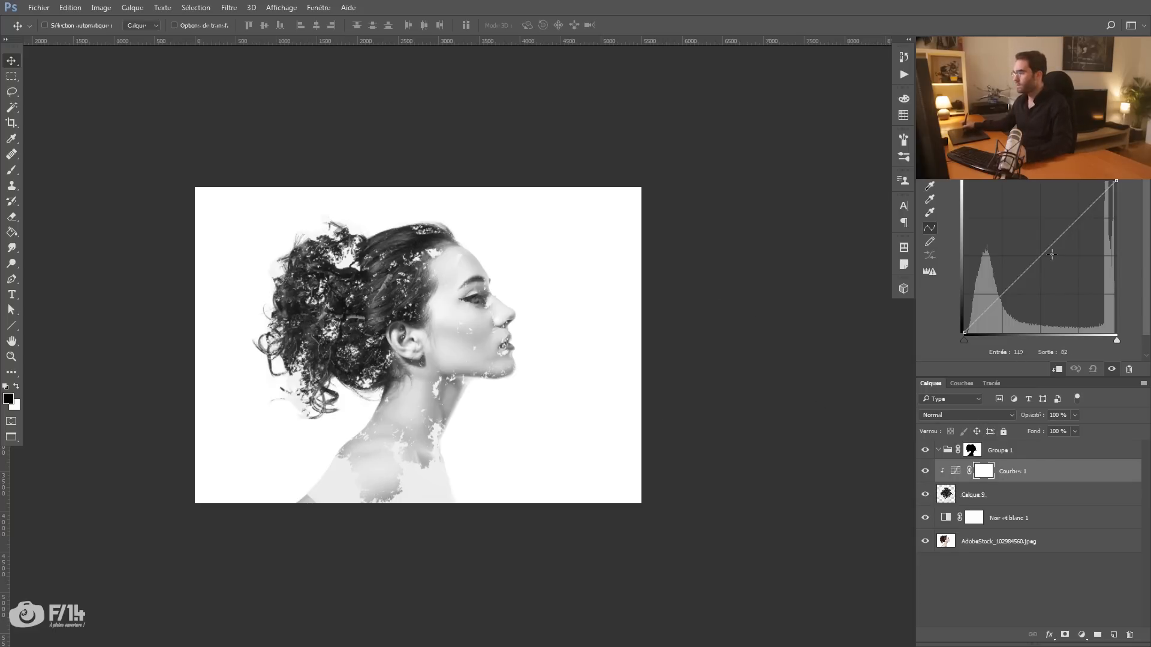
drag(1053, 240, 1037, 227)
drag(1045, 233, 1047, 235)
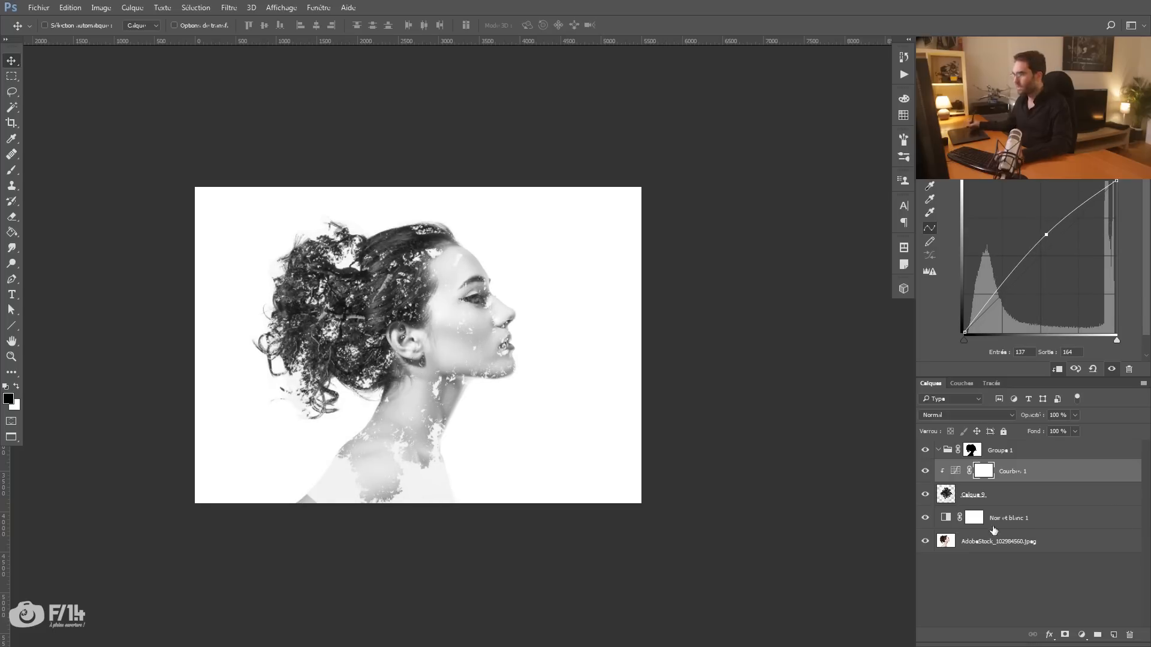
Enlarge the tree layer Calque 9 to about 103 % with Free Transform.
scroll(289, 474, up, 1)
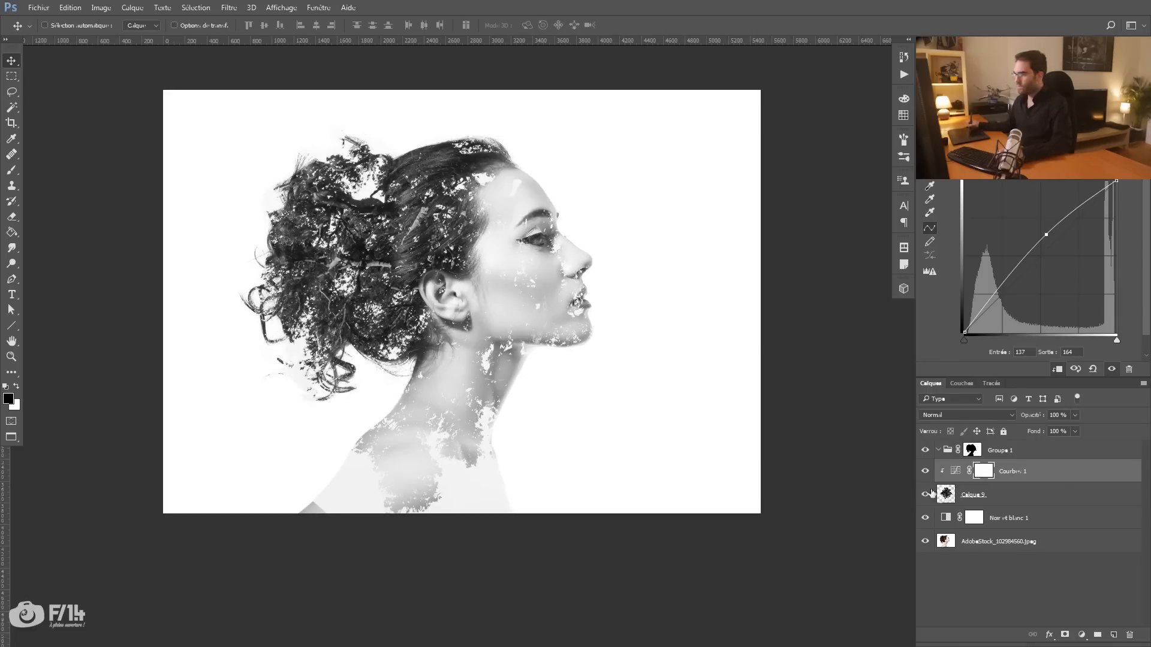
click(994, 494)
key(ctrl+t)
scroll(240, 420, down, 3)
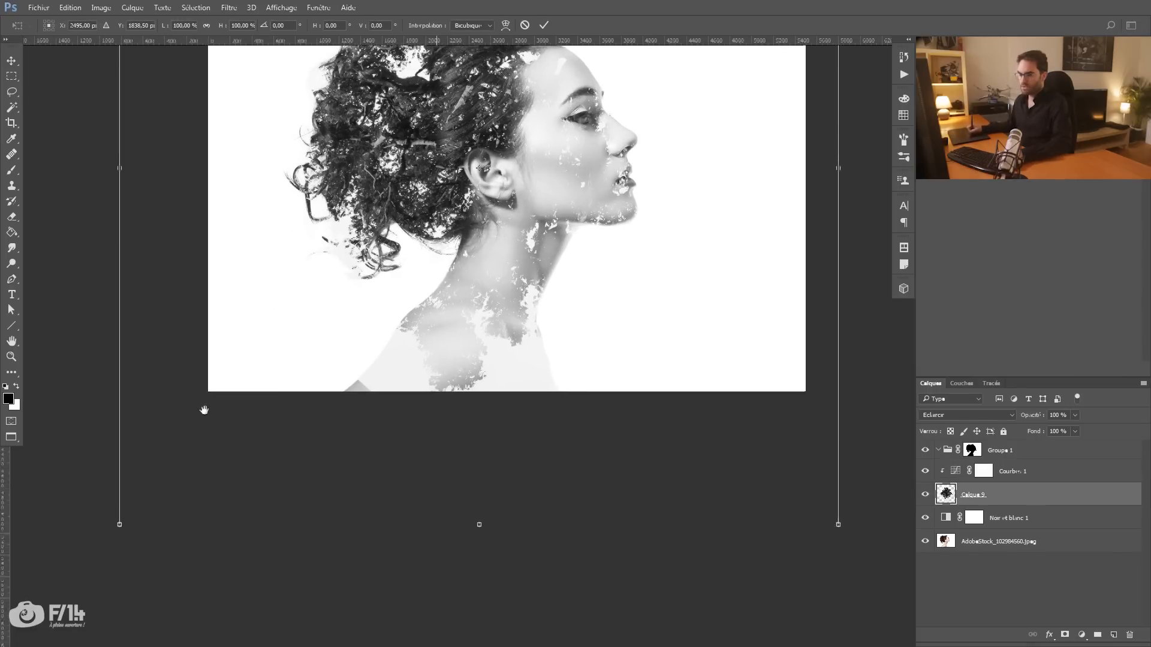
drag(108, 530, 89, 538)
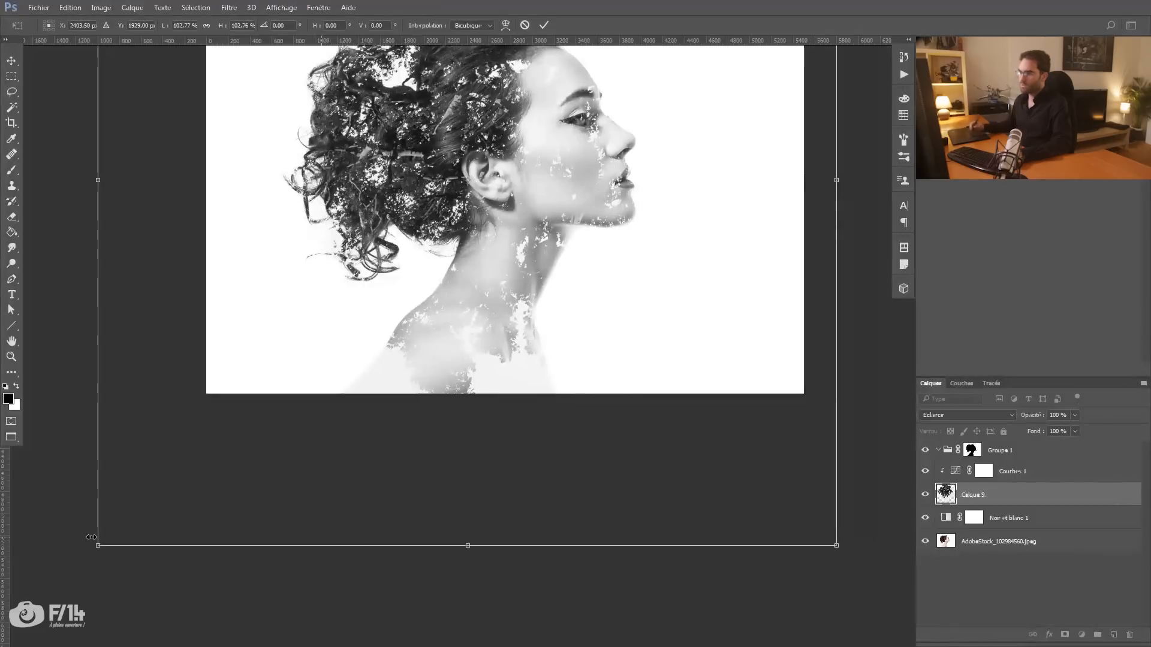
key(Return)
drag(470, 266, 415, 373)
Add a layer mask to Calque 9 and brush on it over the woman's eye area.
key(z)
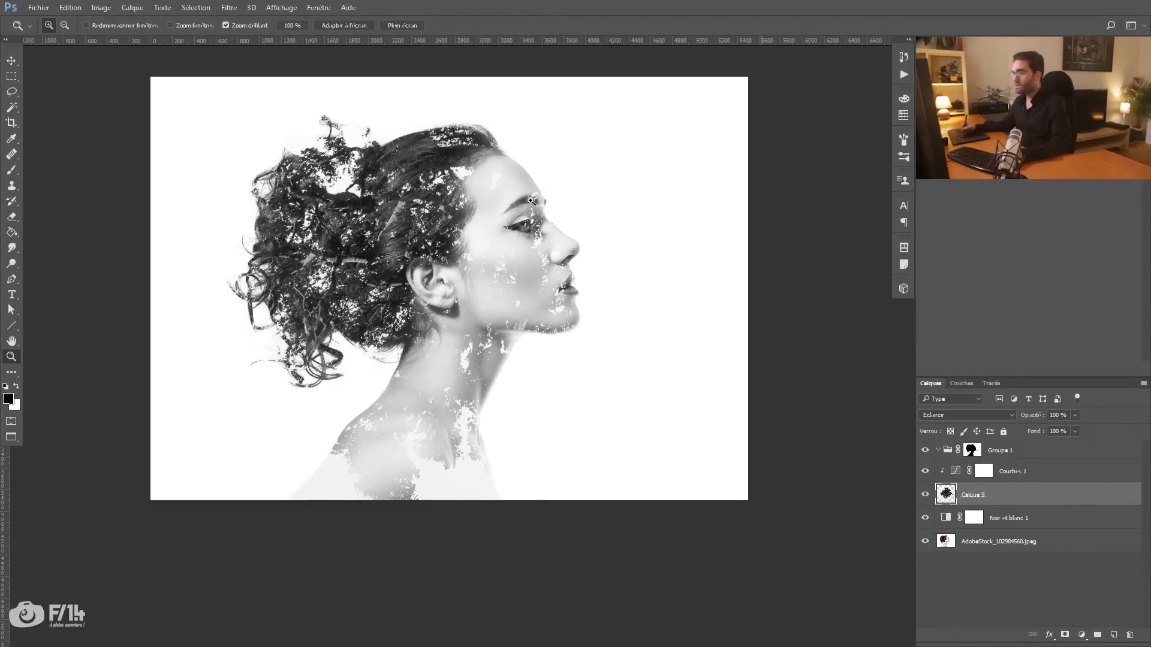
drag(535, 198, 564, 237)
drag(496, 326, 488, 275)
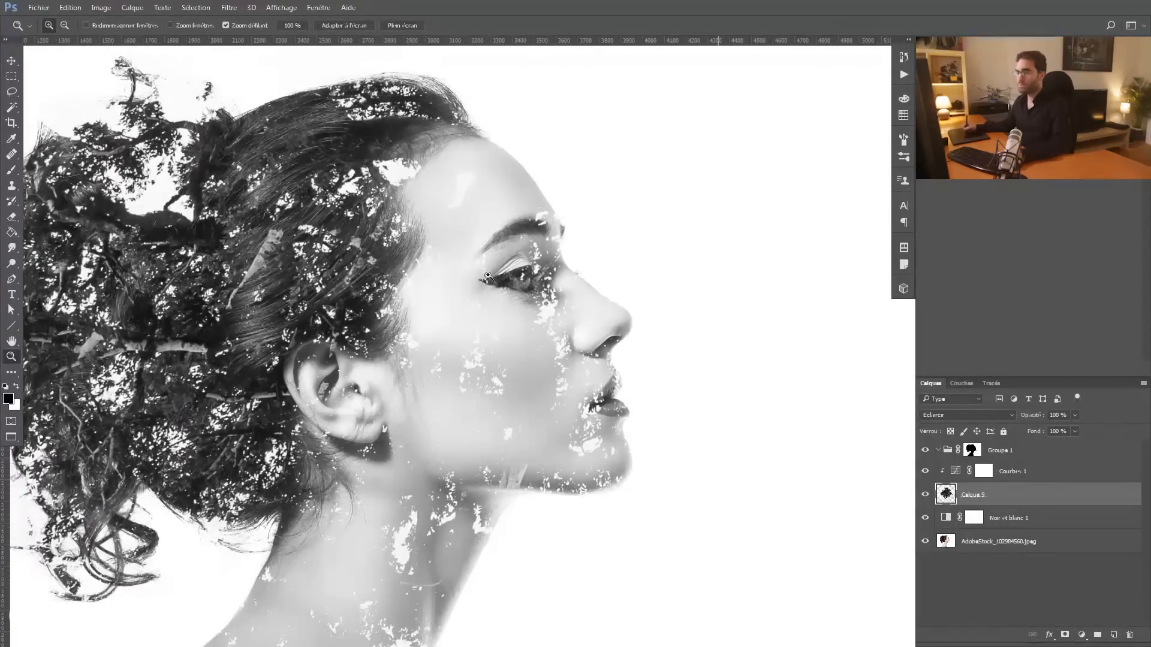
alt+click(510, 274)
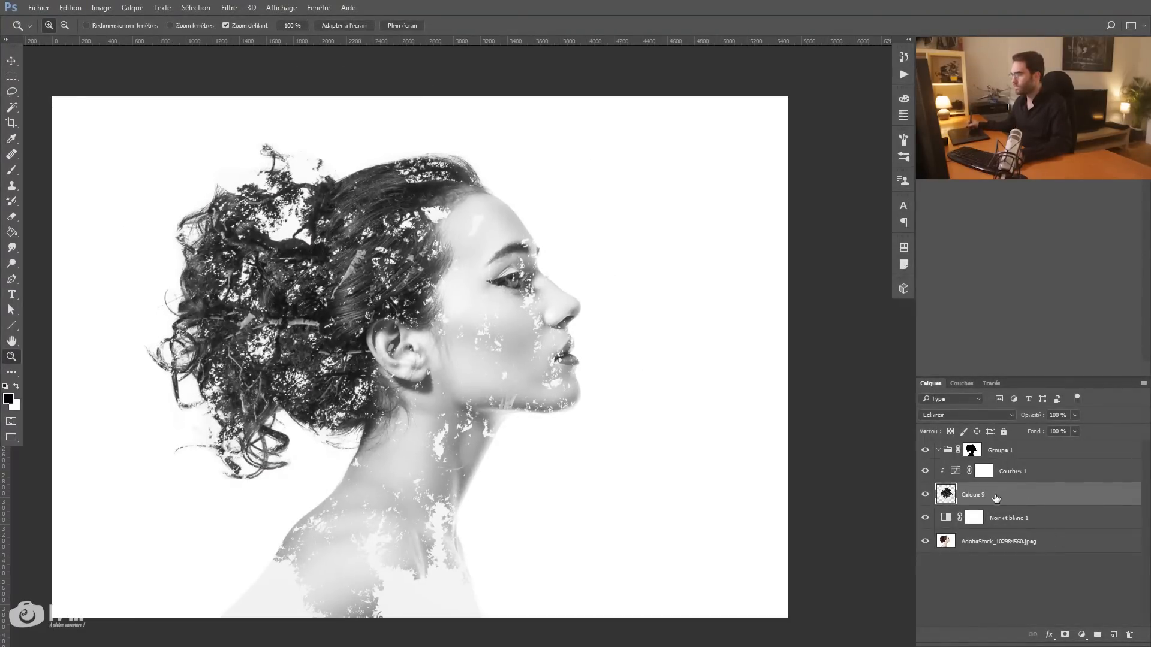
click(1062, 635)
key(b)
click(522, 285)
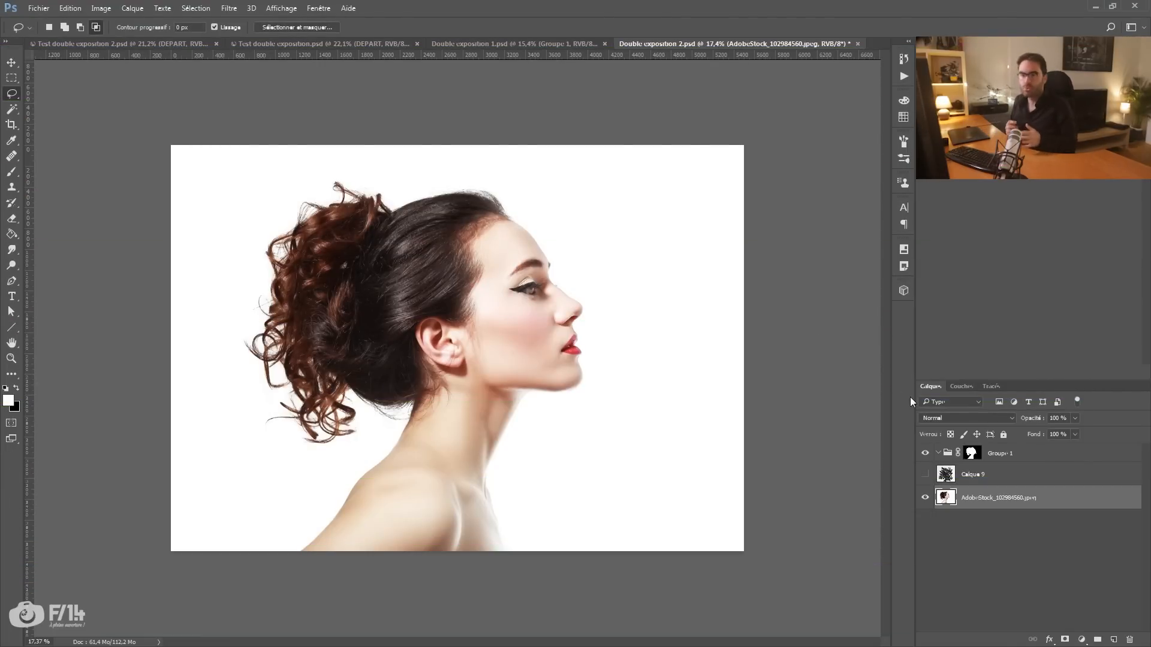
In Double exposition 2.psd, show the tree layer Calque 9 and move it up and to the left over the portrait.
click(976, 476)
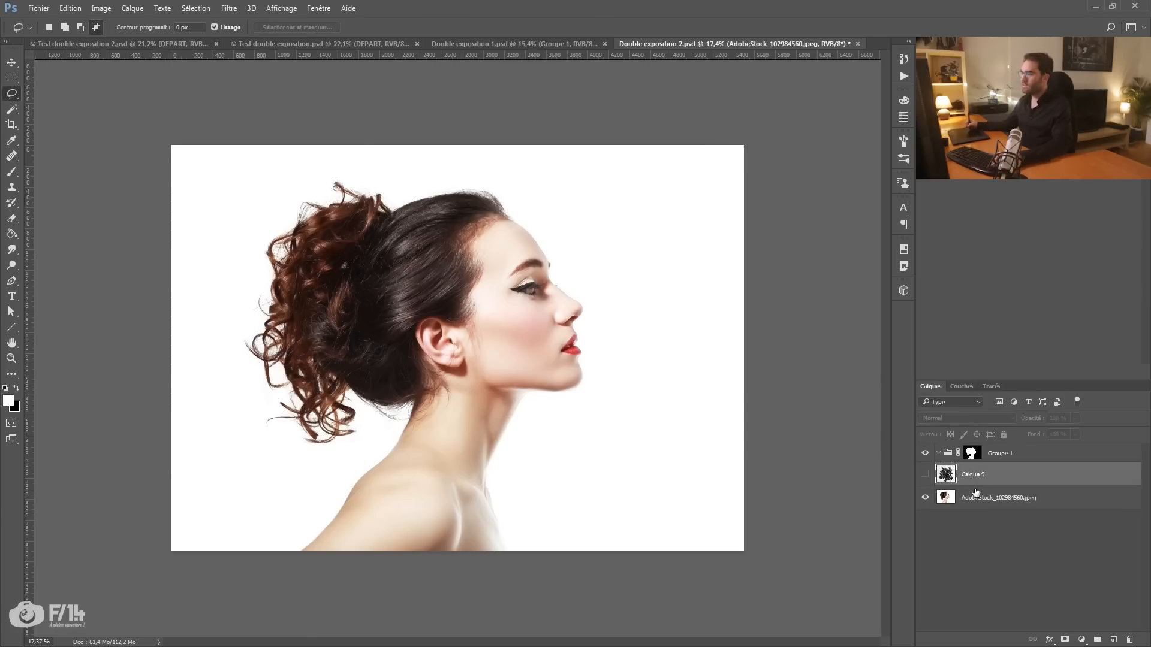
click(928, 475)
key(v)
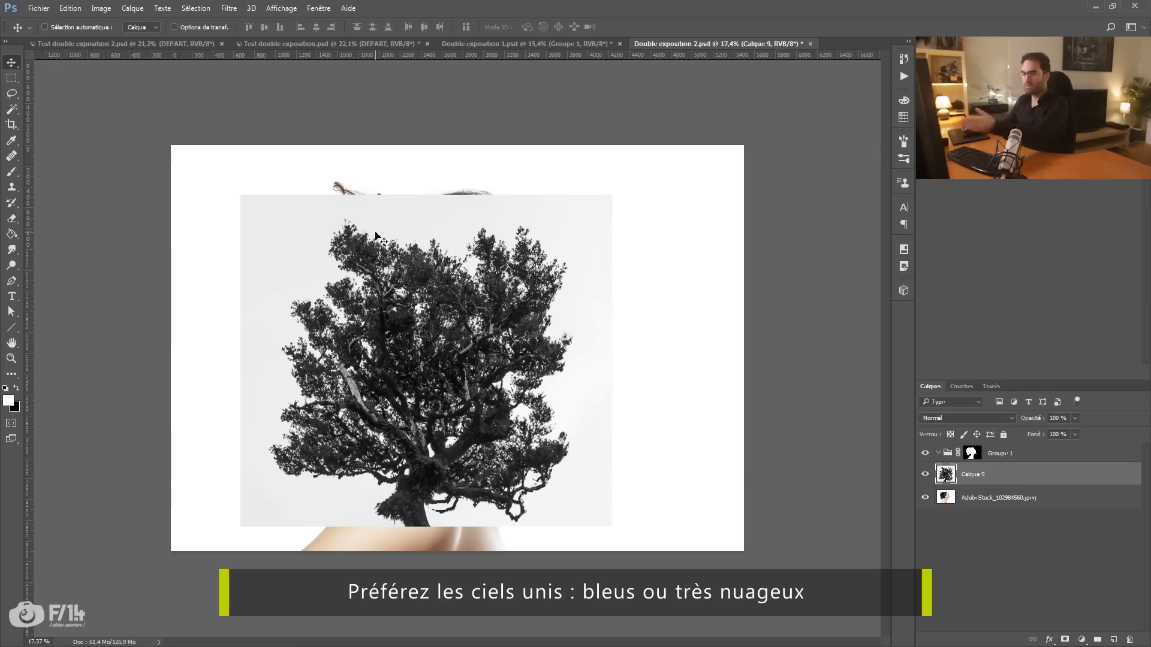
drag(366, 231, 331, 205)
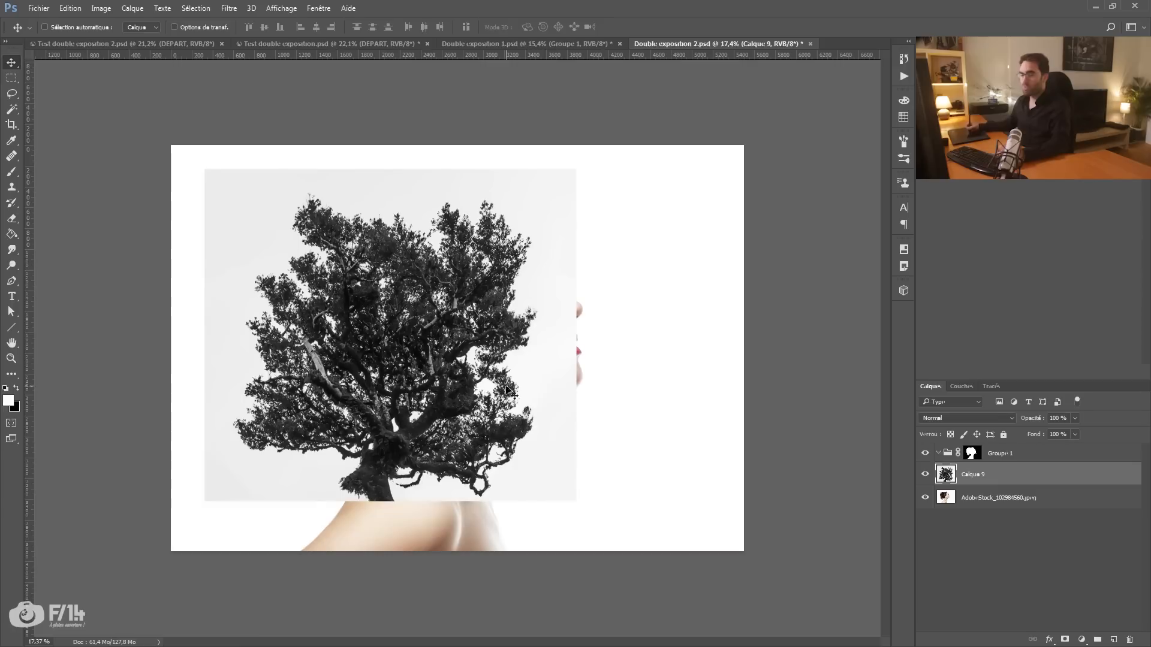
Add a Courbes adjustment clipped to Calque 9 and set curve points 182 to 244, 86 to 107 and 0 to 5.
click(1081, 639)
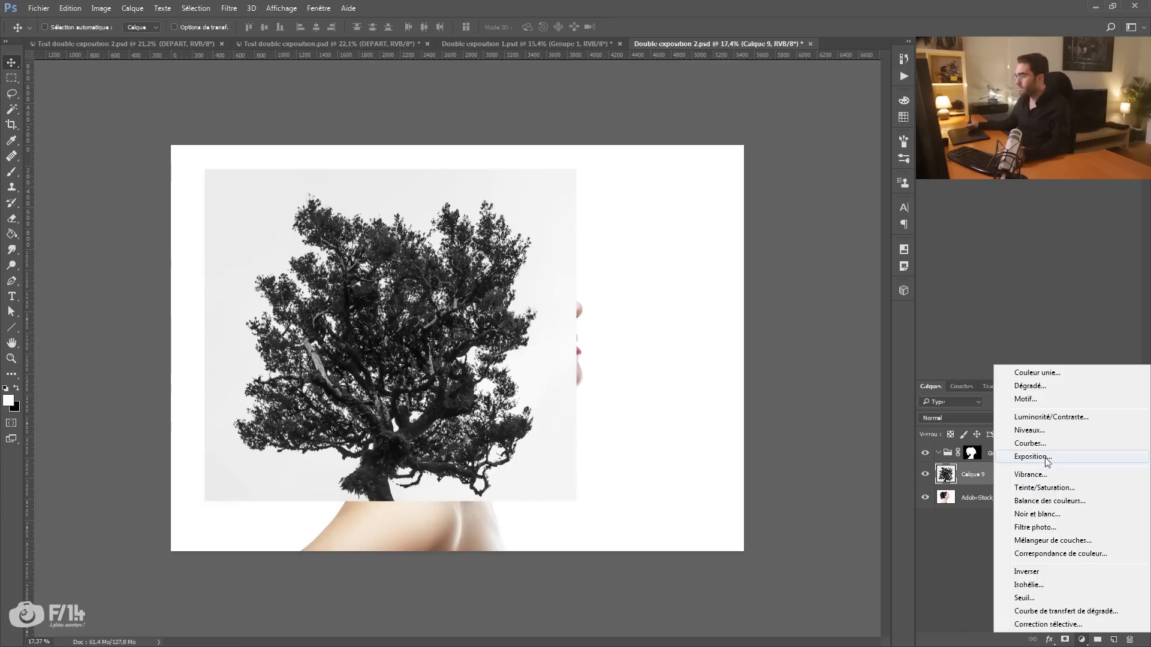
click(1037, 443)
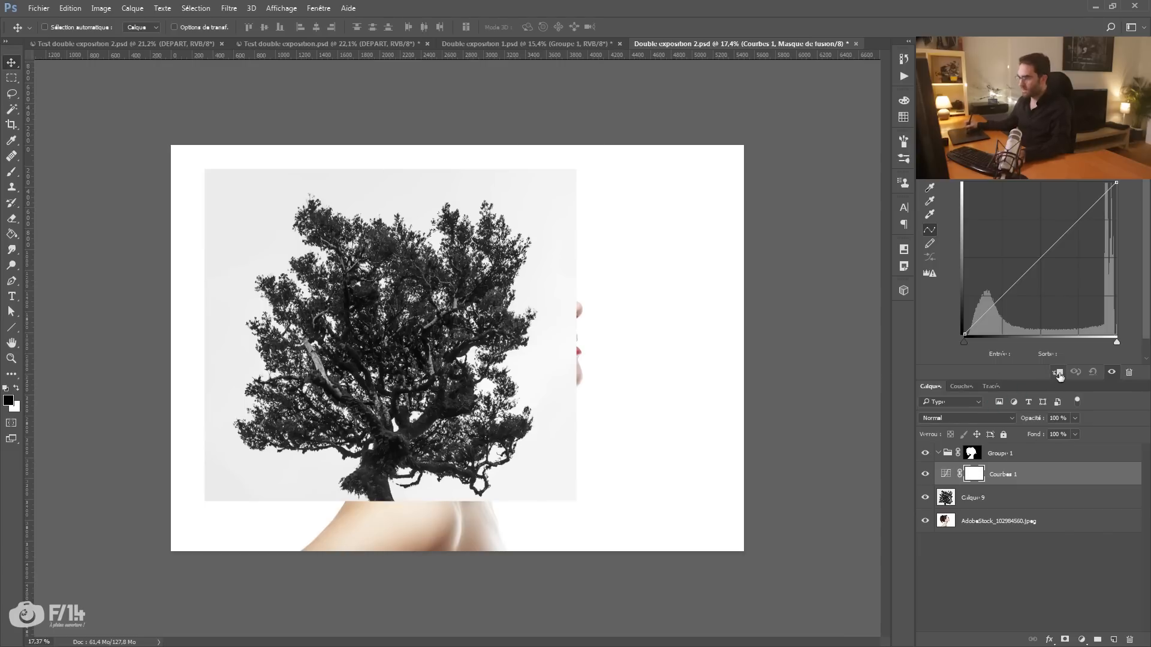
click(1059, 373)
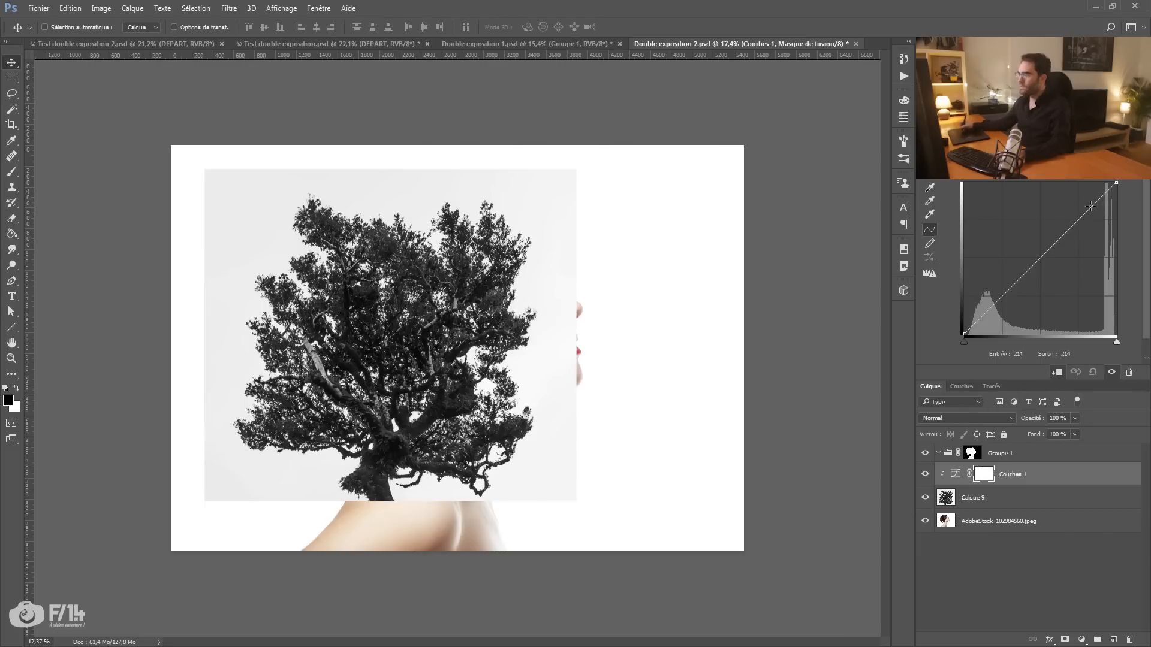
drag(1079, 219, 1071, 189)
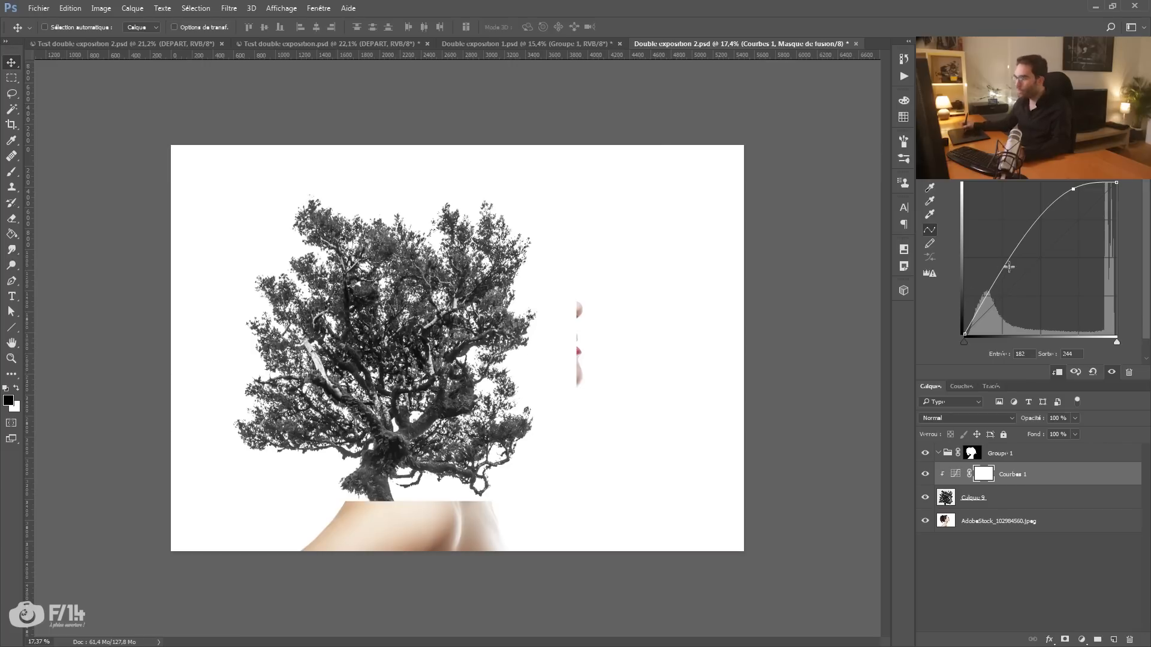
drag(1008, 264, 1016, 270)
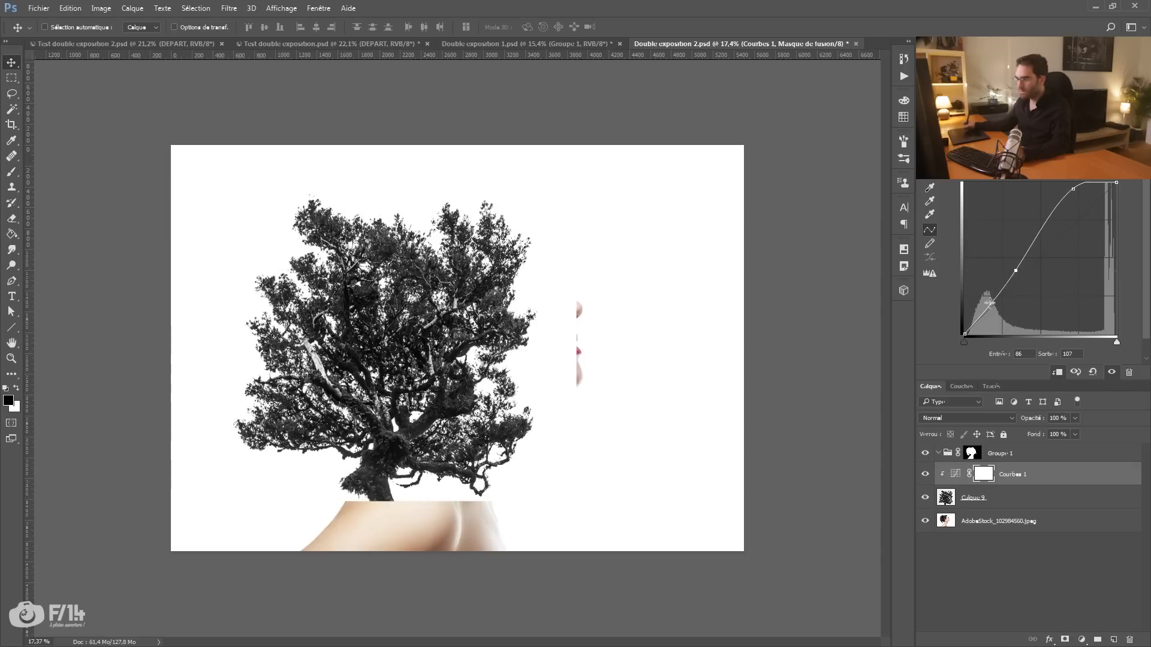
drag(965, 333, 962, 330)
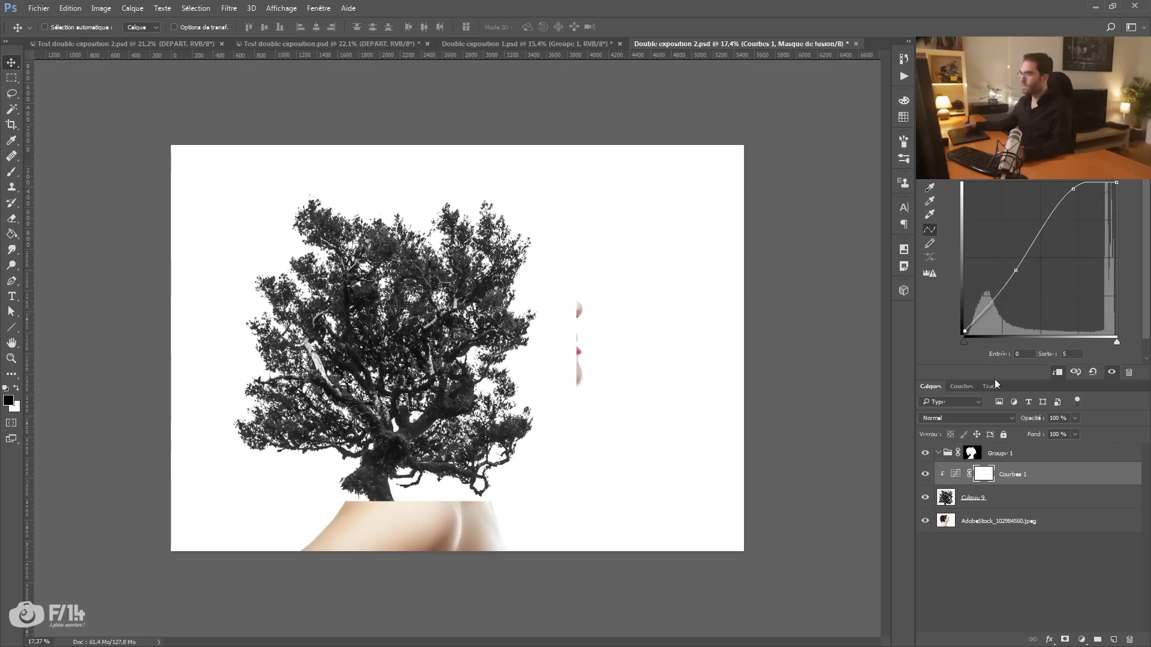
Hide Calque 9 together with its clipped Courbes 1 adjustment and select the portrait photo layer.
ctrl+click(1050, 499)
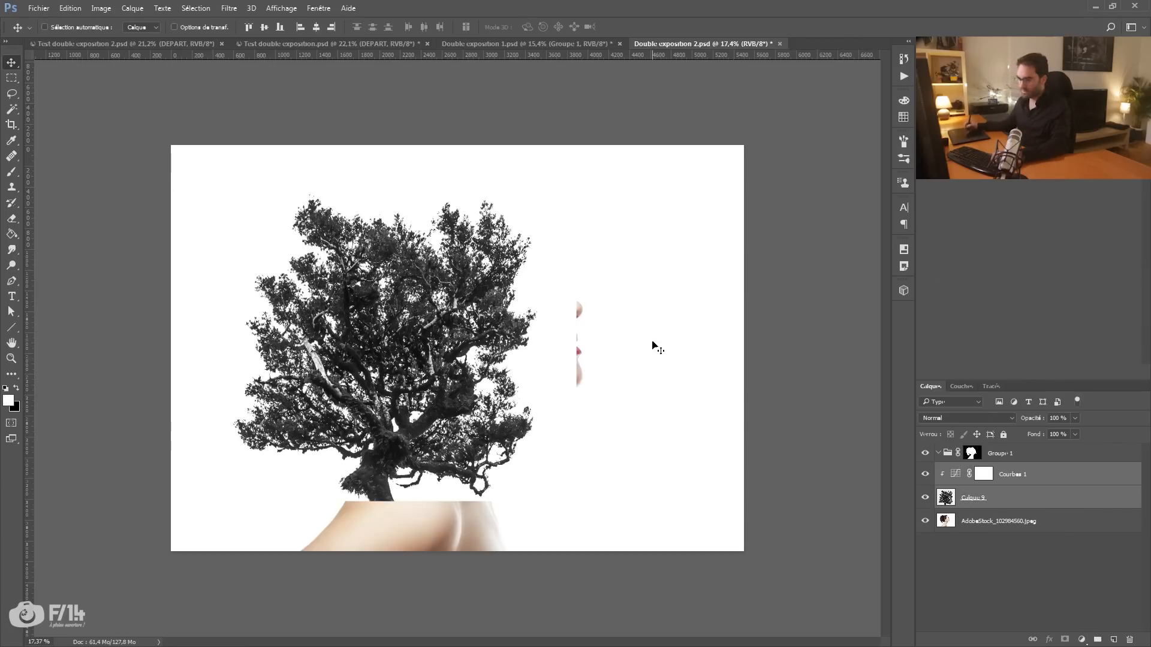
click(1066, 521)
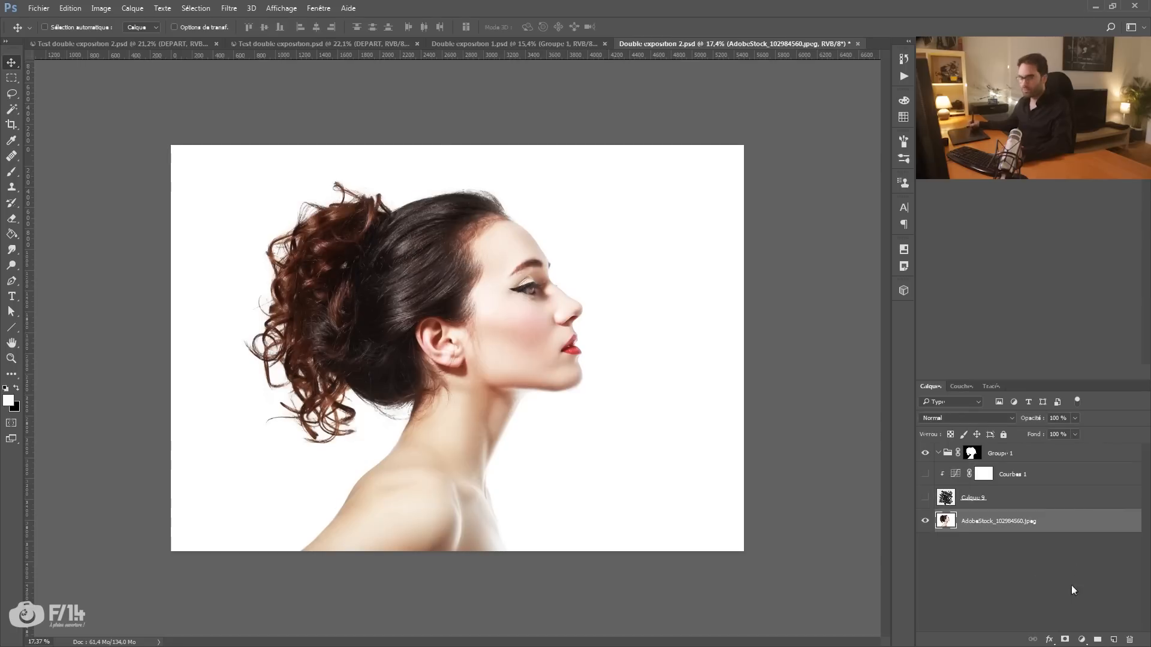
Add a Noir et blanc adjustment above the portrait photo and show Calque 9 with its Courbes 1 again.
click(1087, 639)
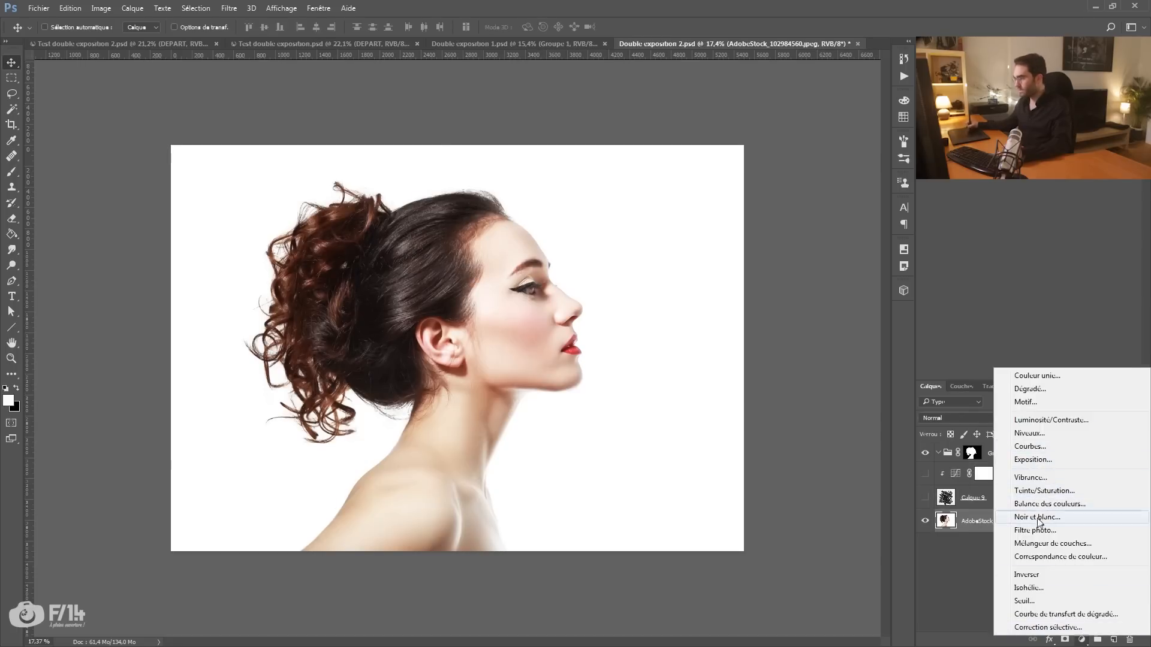
click(1037, 518)
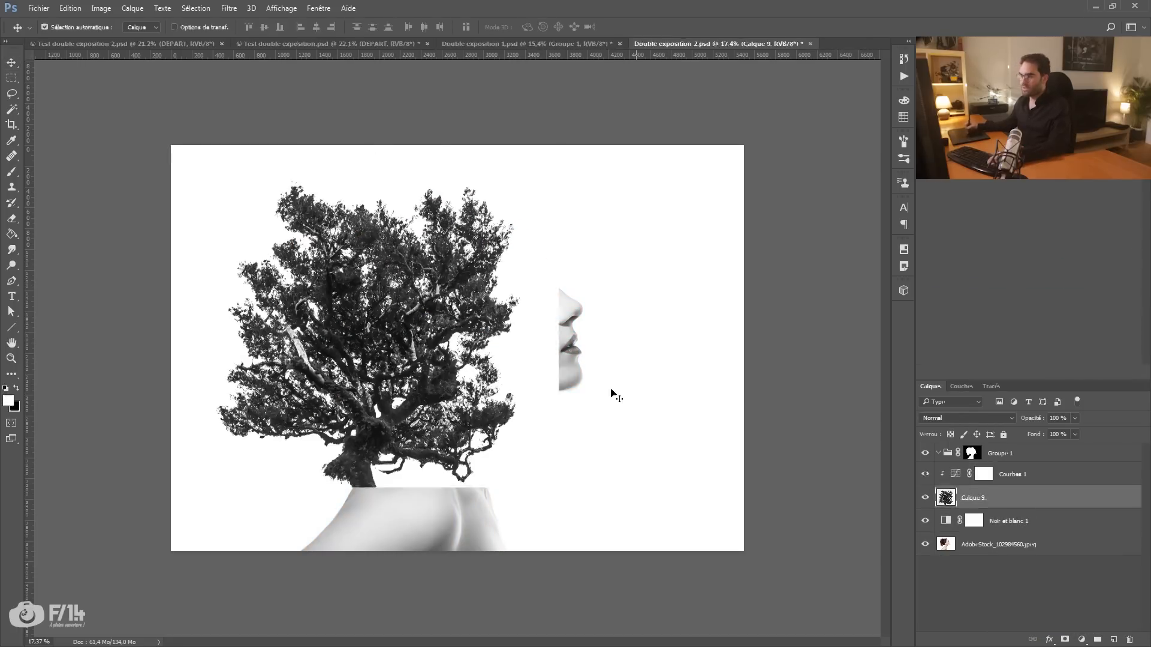
key(ctrl+t)
drag(594, 398, 519, 127)
drag(444, 332, 367, 312)
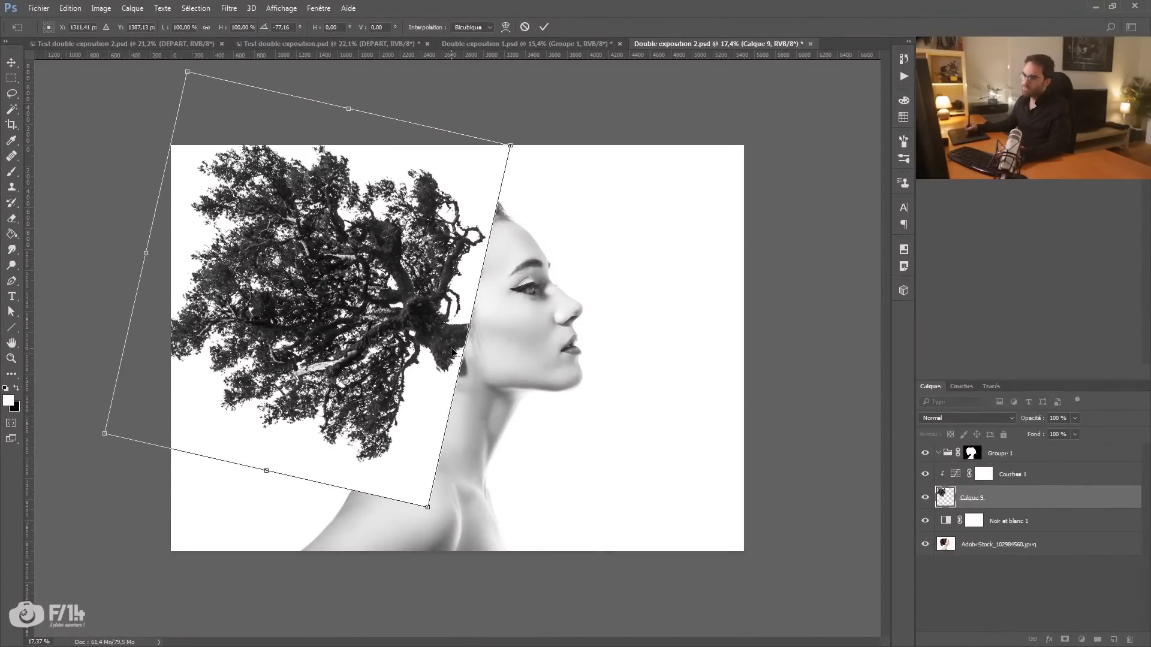
drag(457, 327, 396, 318)
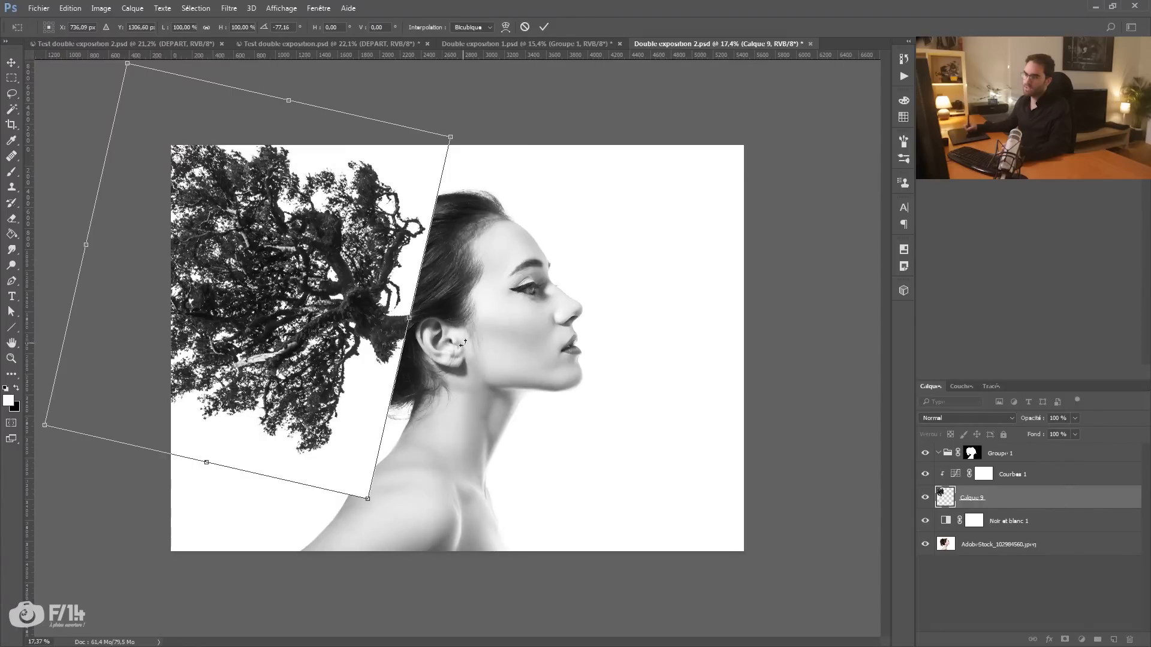
key(Escape)
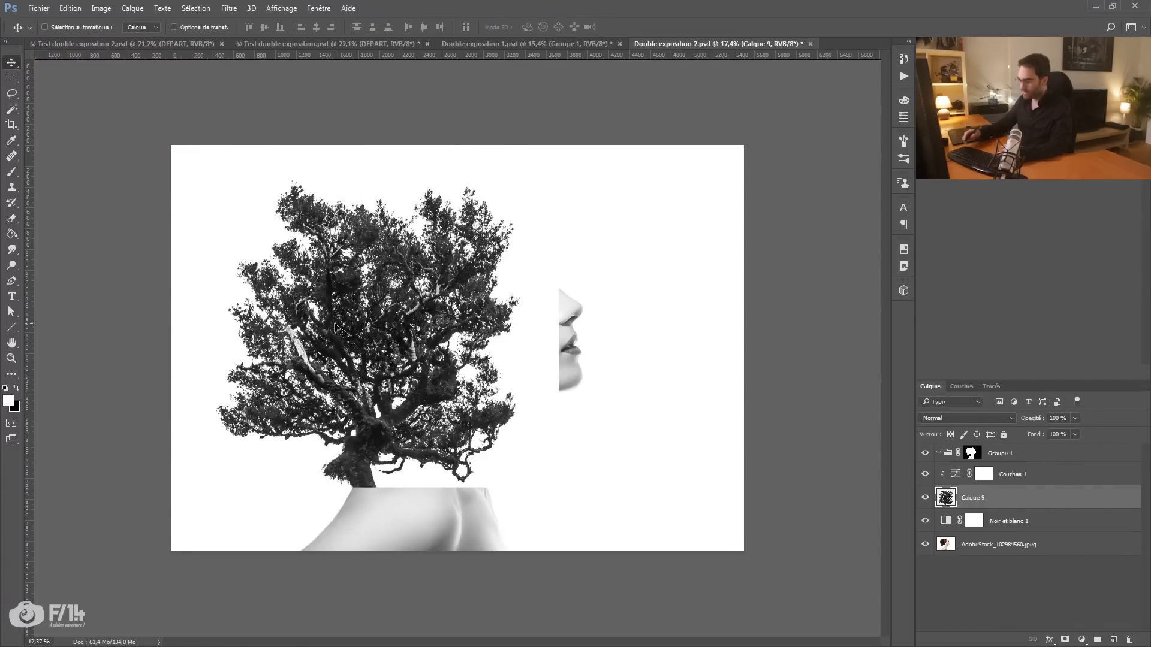
Reduce the opacity of tree layer Calque 9 to 50%, move it over the woman's head, and set its opacity to 70%.
key(5)
drag(335, 324, 373, 318)
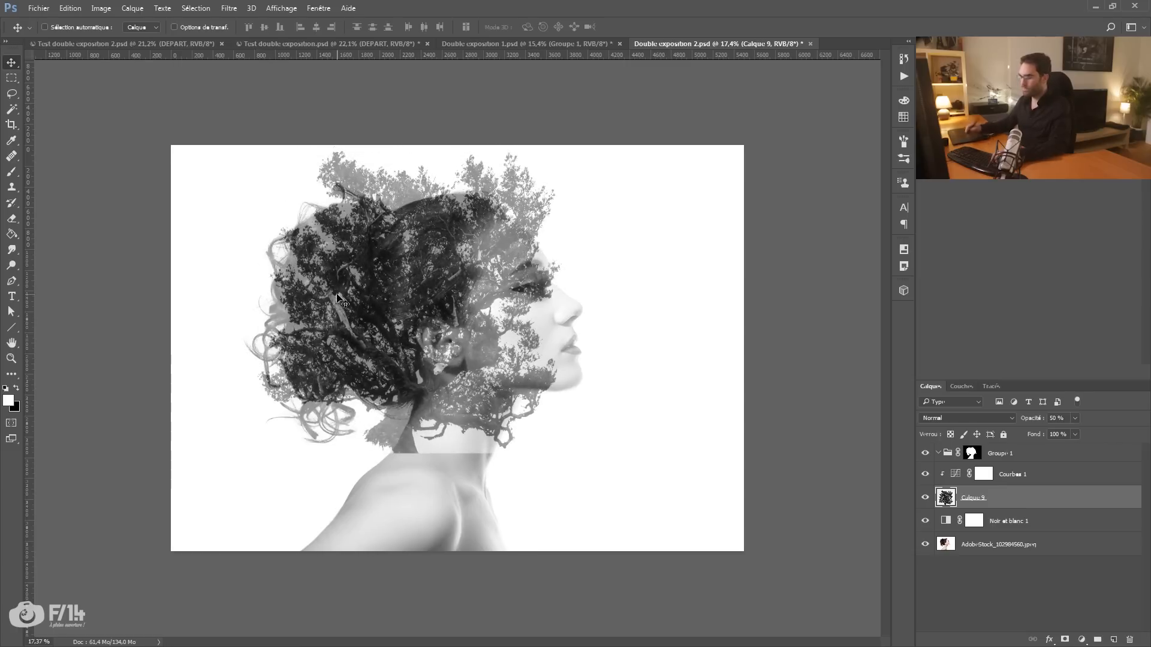
key(7)
Free-transform the tree on Calque 9, rotating it to about -66.7°, scaling it to 100.76% and positioning it over the hair.
key(ctrl+t)
drag(624, 367, 589, 140)
drag(526, 322, 459, 317)
drag(625, 297, 622, 270)
mouse_move(484, 315)
mouse_down()
mouse_move(498, 296)
mouse_move(474, 330)
mouse_up()
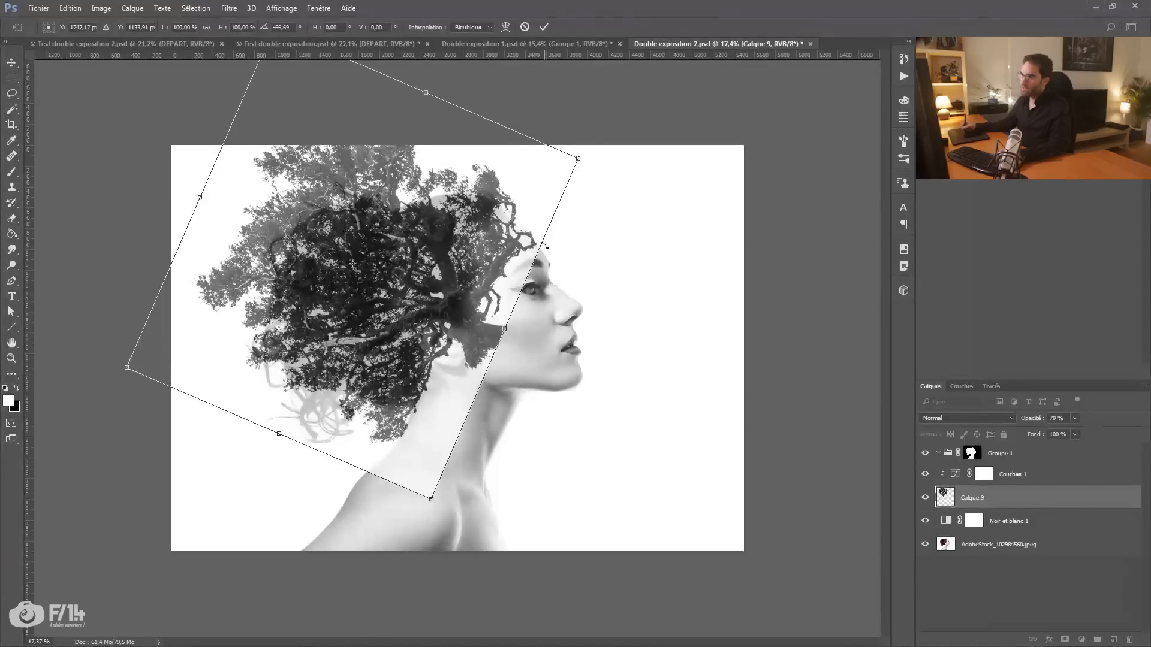
drag(580, 158, 580, 158)
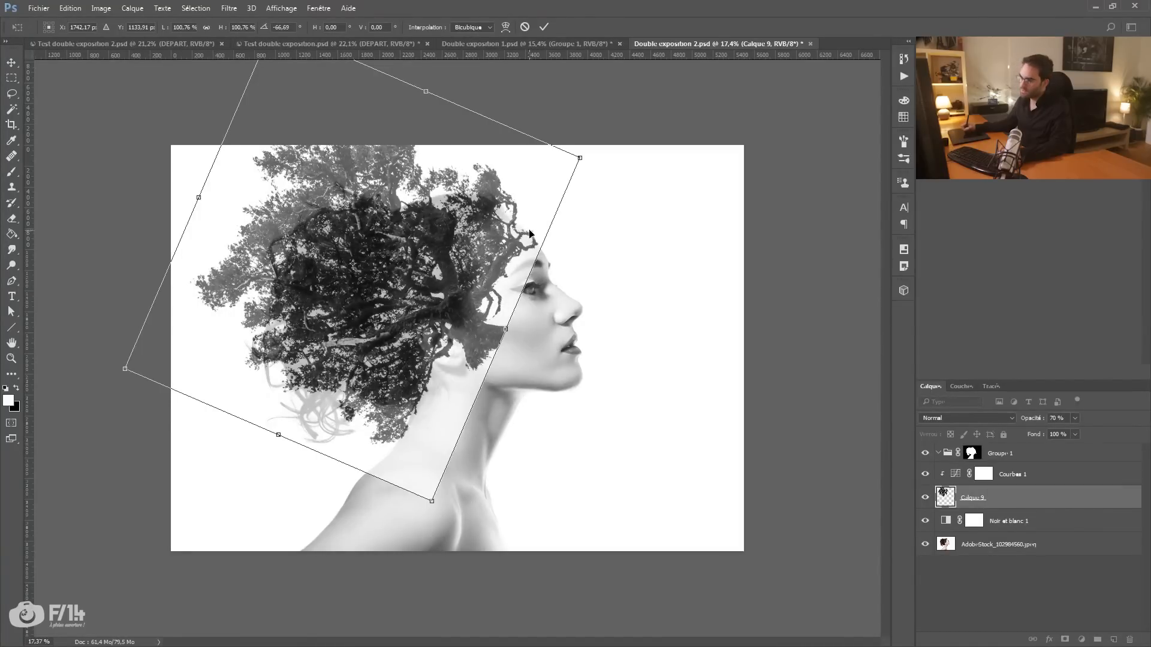
drag(511, 222, 507, 218)
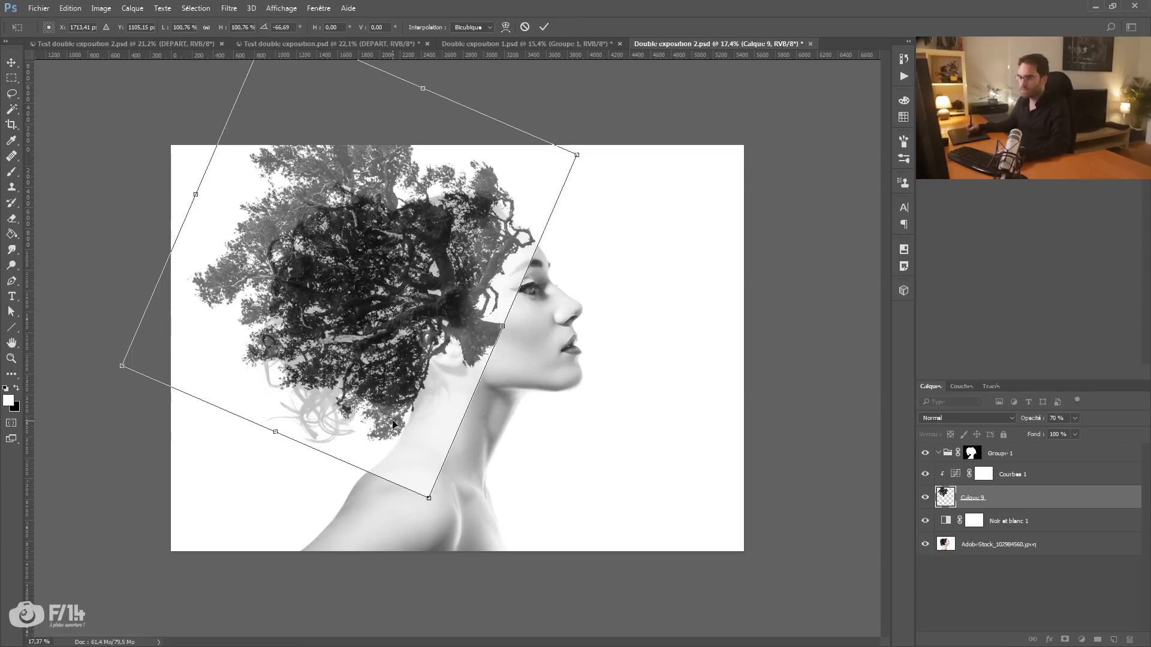
Refine the tree's rotation to about -75.7°, align its crown with the hairline, apply the transform and restore 100% opacity.
drag(584, 231, 581, 217)
drag(519, 242, 514, 248)
drag(599, 234, 581, 226)
drag(509, 243, 540, 238)
drag(484, 262, 482, 268)
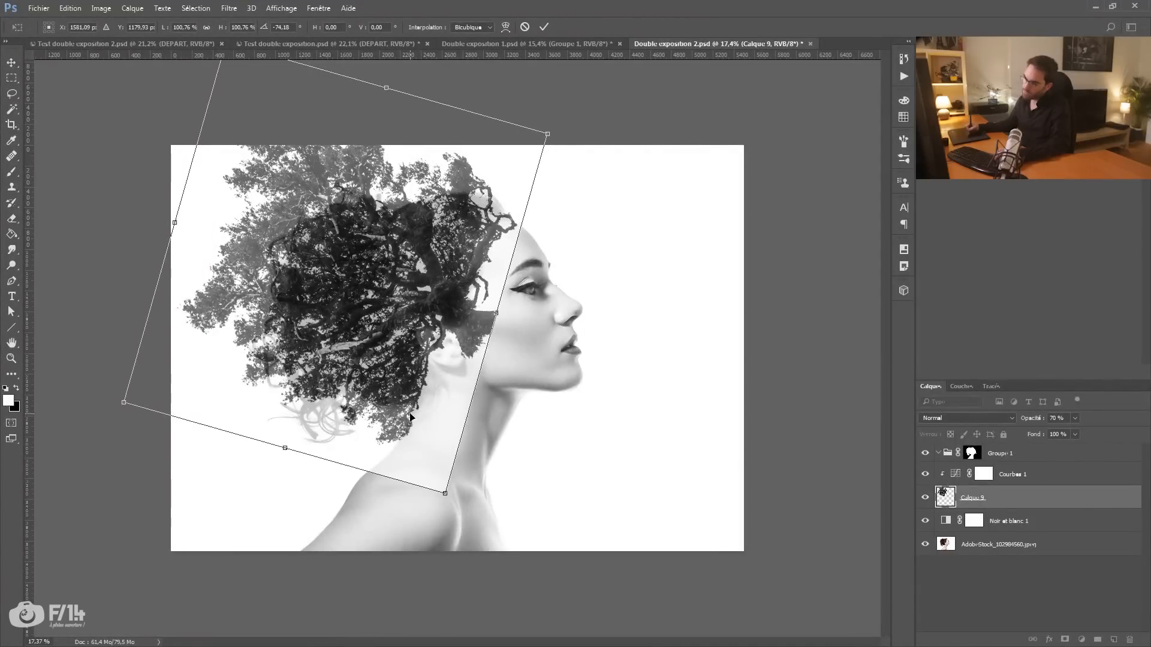
drag(462, 351, 466, 352)
drag(551, 295, 551, 289)
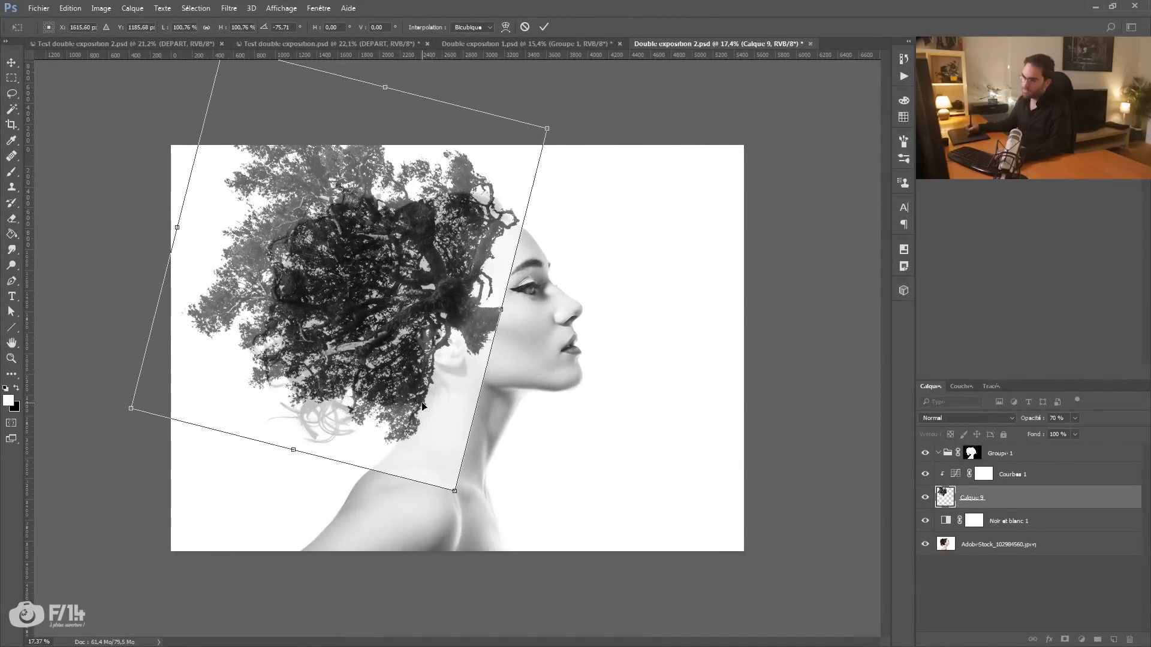
drag(434, 372, 387, 432)
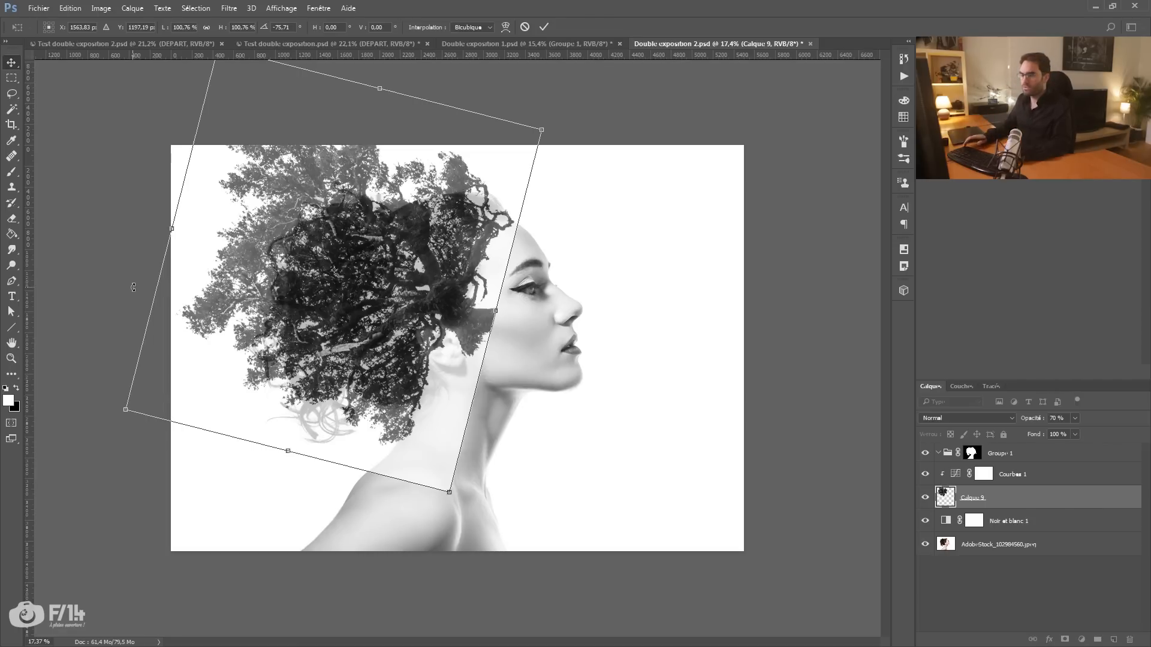
key(Return)
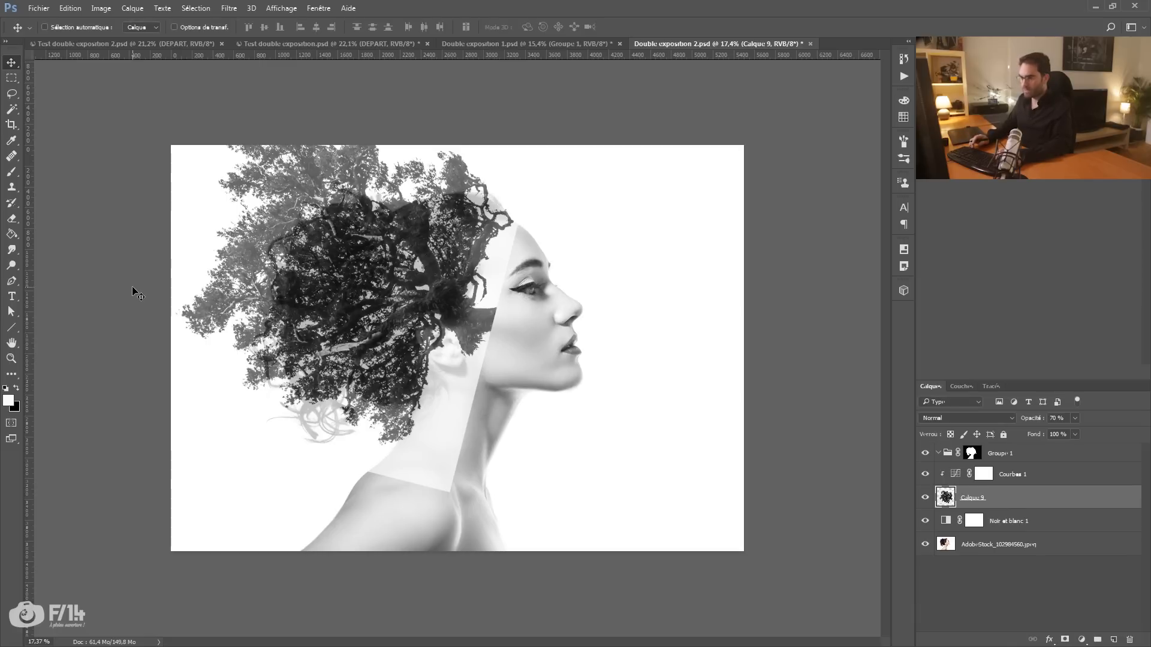
key(0)
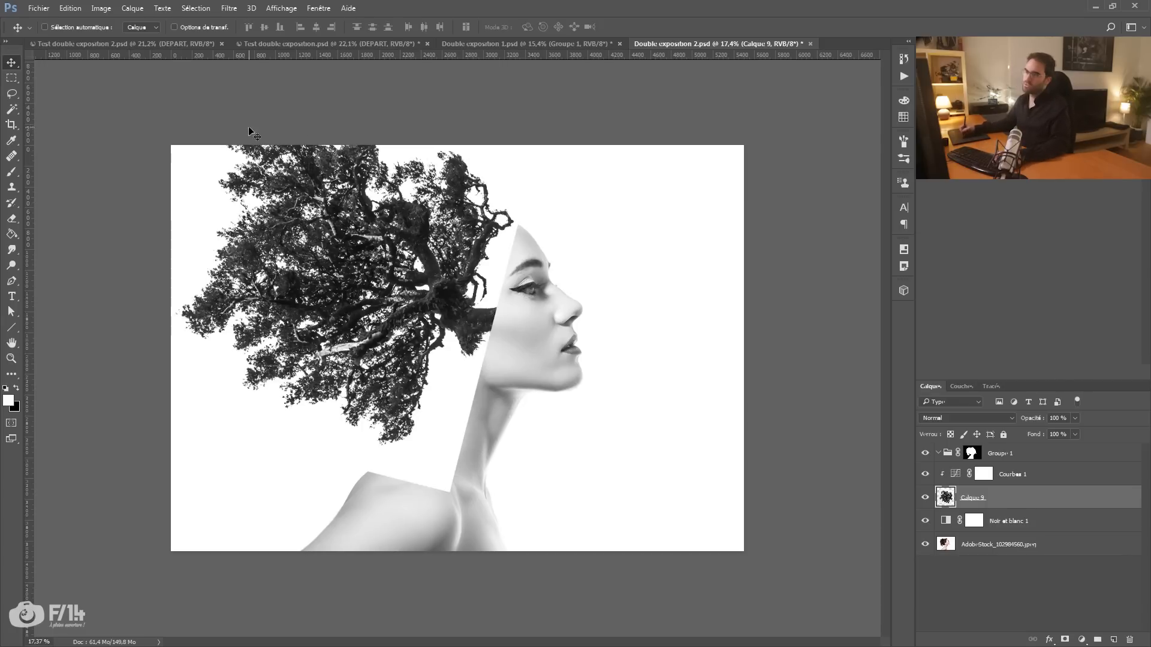
Enlarge the canvas to 6000 × 5000 pixels, anchored at the lower-right corner so the extra space is added above and to the left.
click(100, 9)
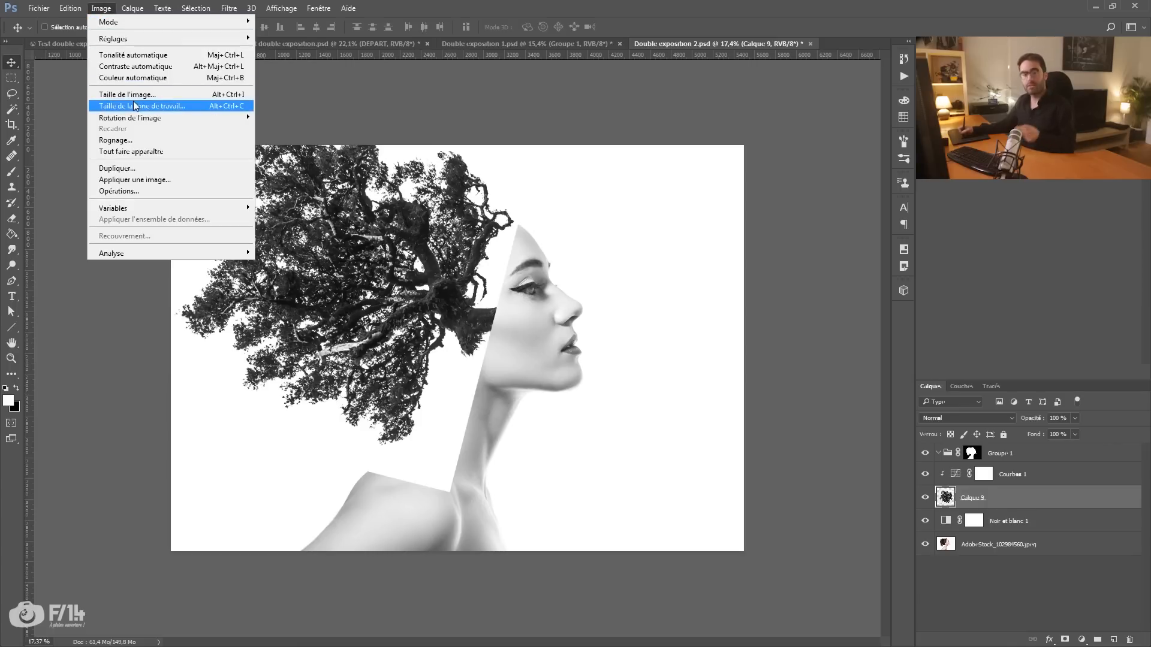
drag(476, 157, 424, 167)
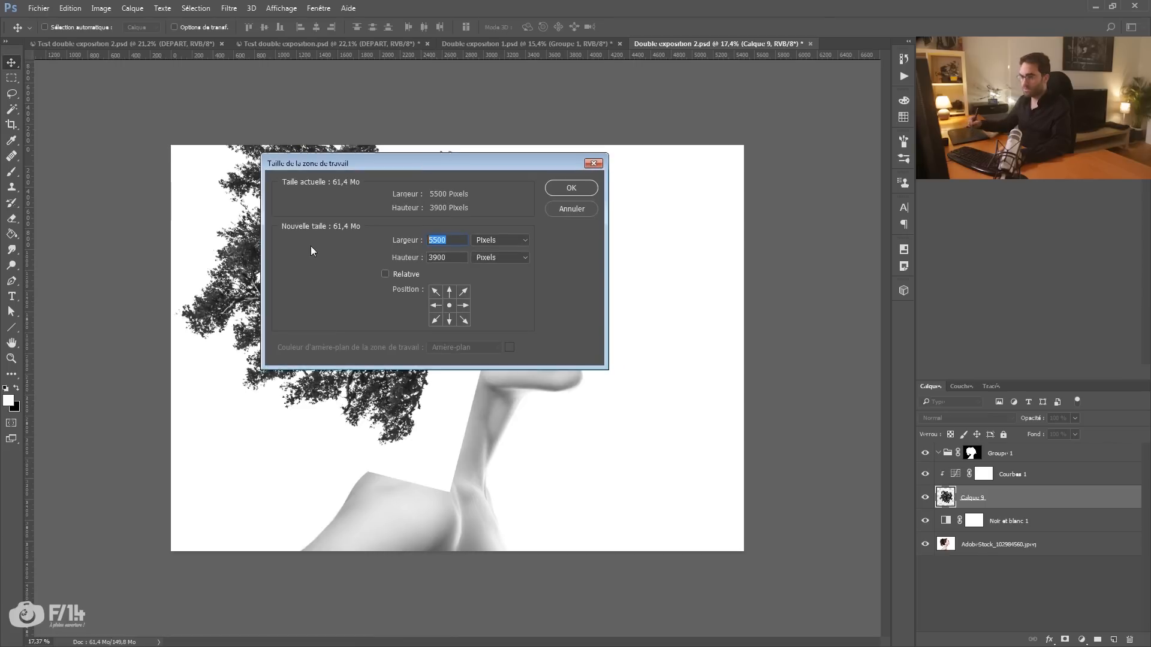
text(6000)
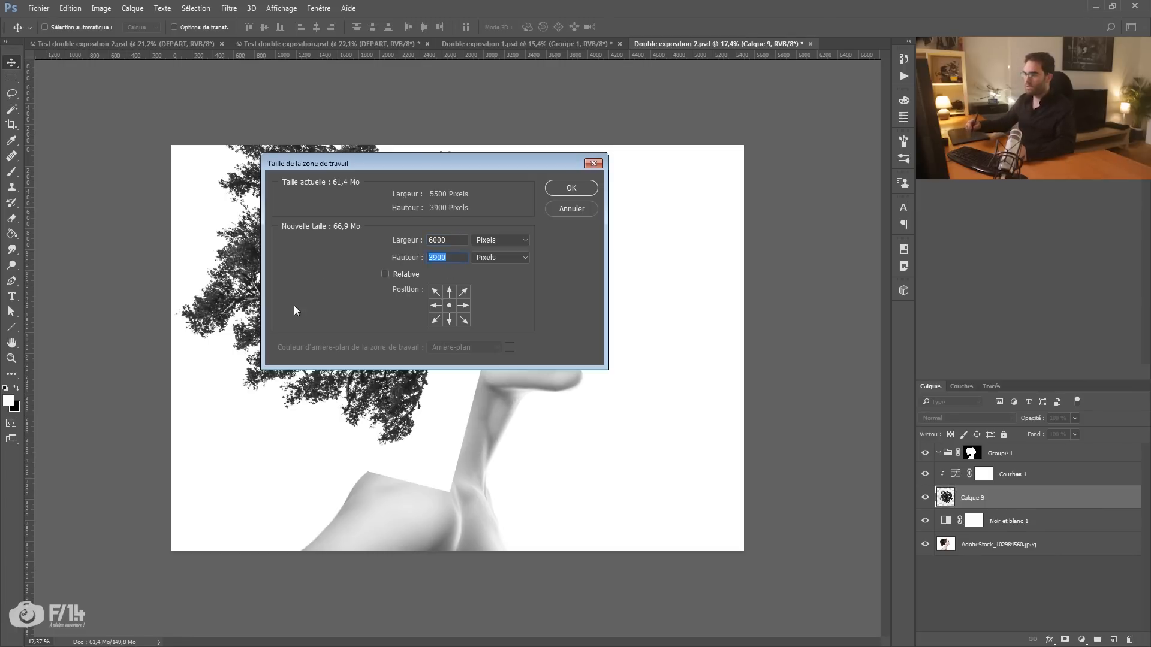
text(5000)
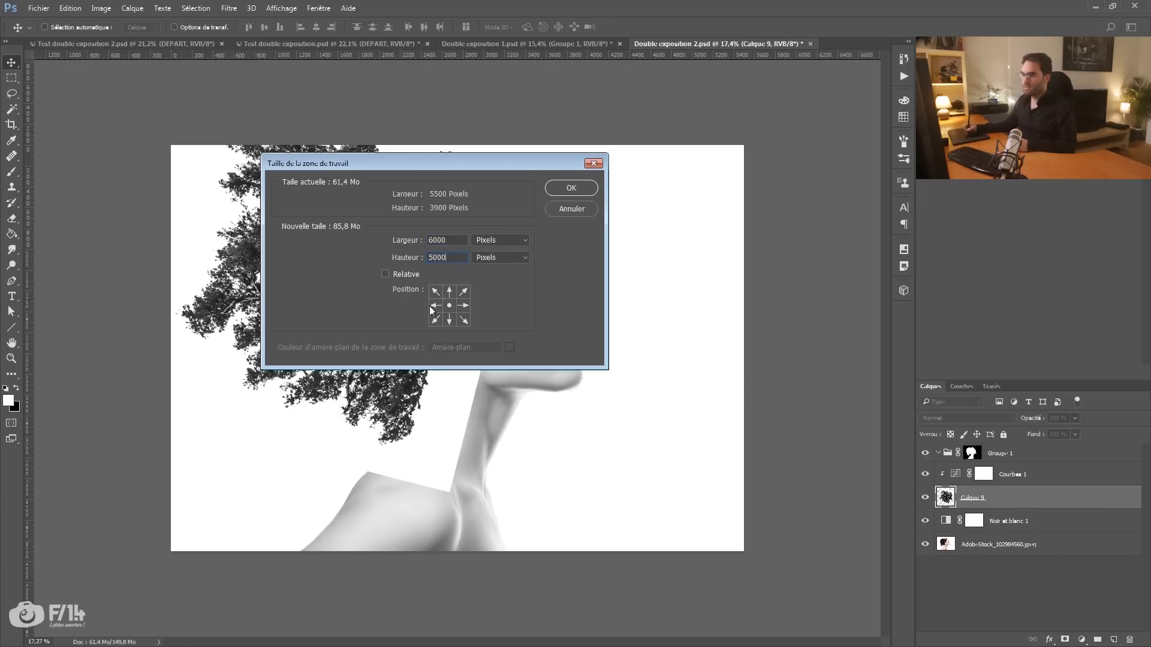
click(464, 322)
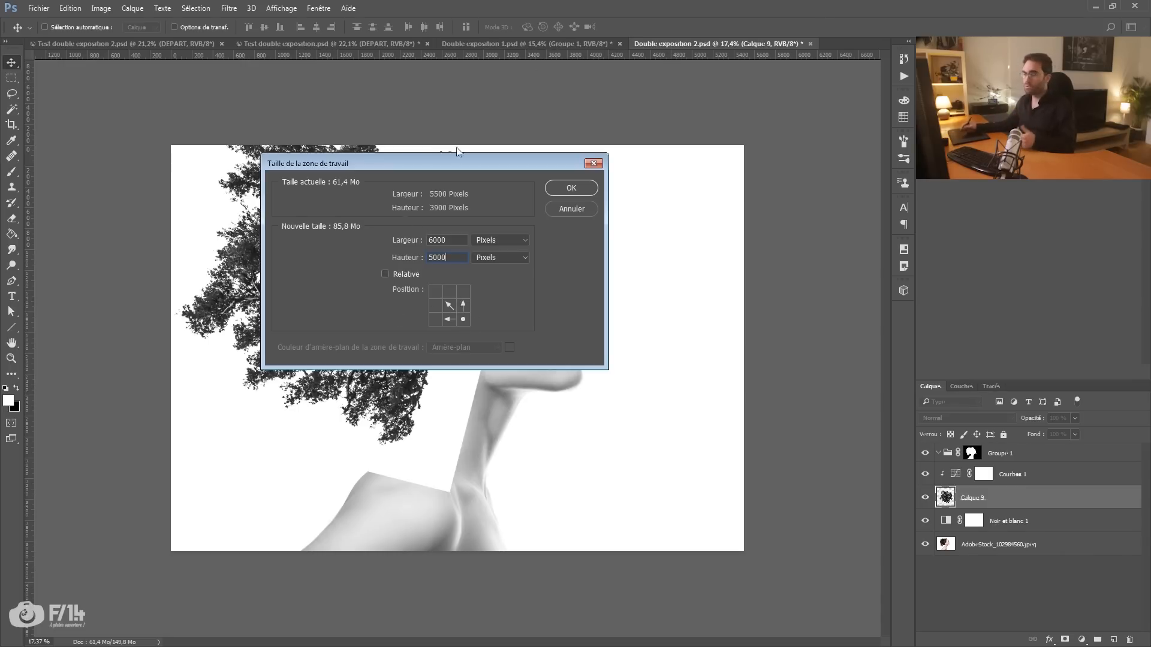
click(572, 189)
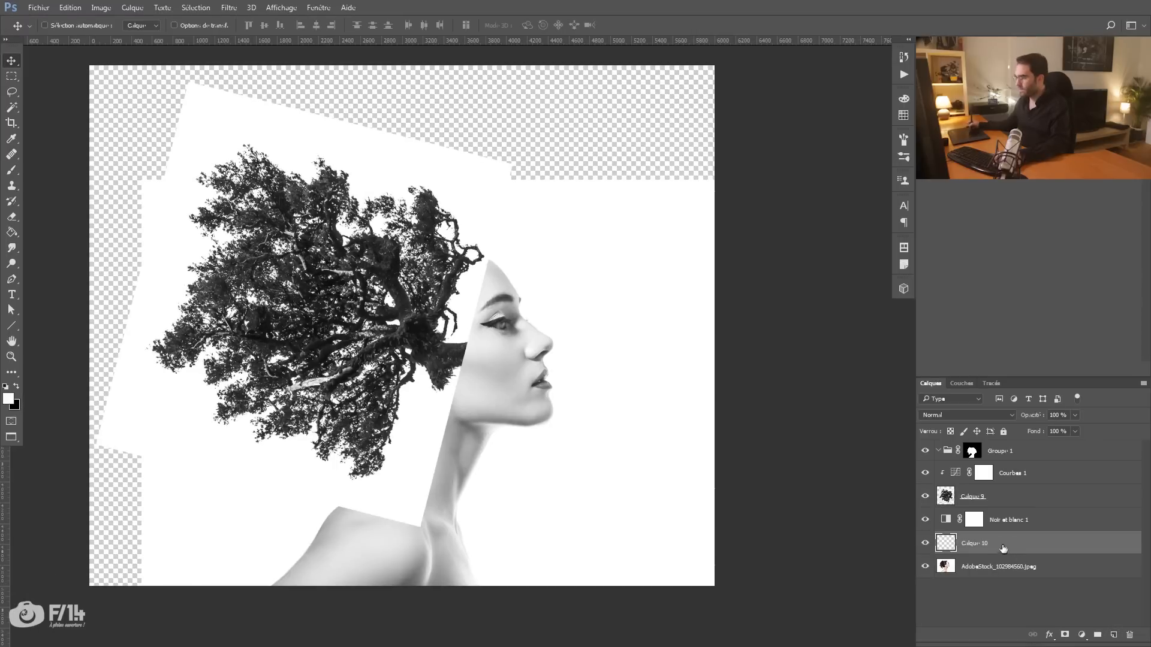
Place the empty layer Calque 10 beneath the portrait photo and fill it with white.
drag(1003, 548, 998, 578)
key(b)
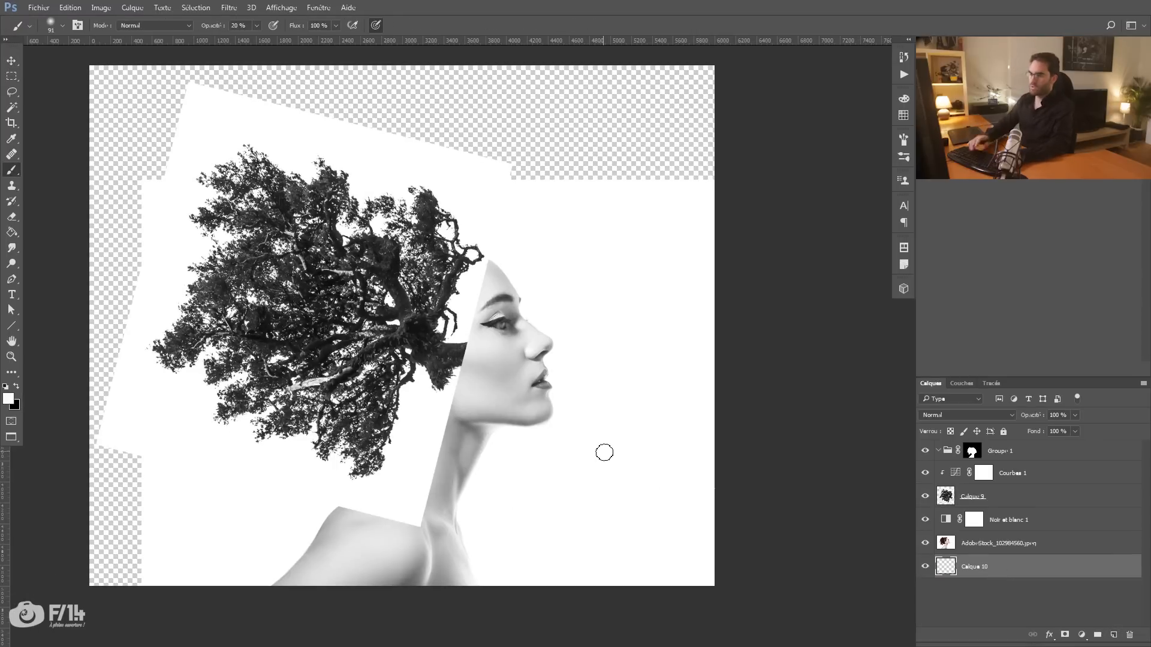
key(alt+BackSpace)
key(z)
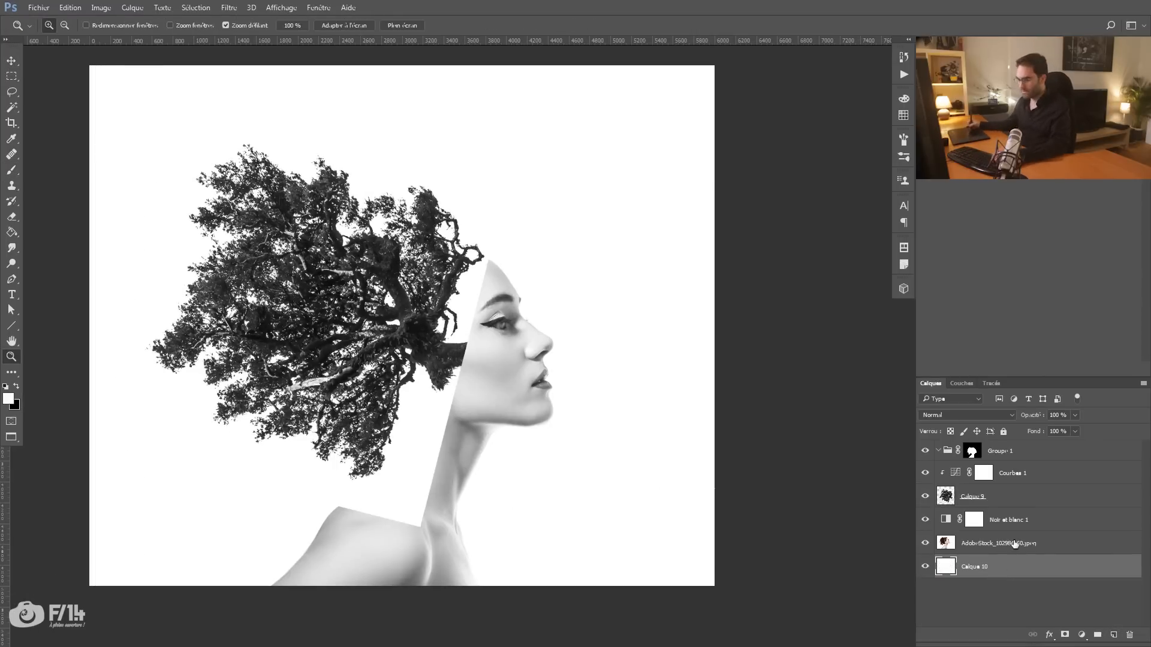
Group the Noir et blanc adjustment, the portrait photo and Calque 10, and name the group FOND.
shift+click(1013, 544)
key(ctrl+g)
double_click(971, 538)
text(FOND)
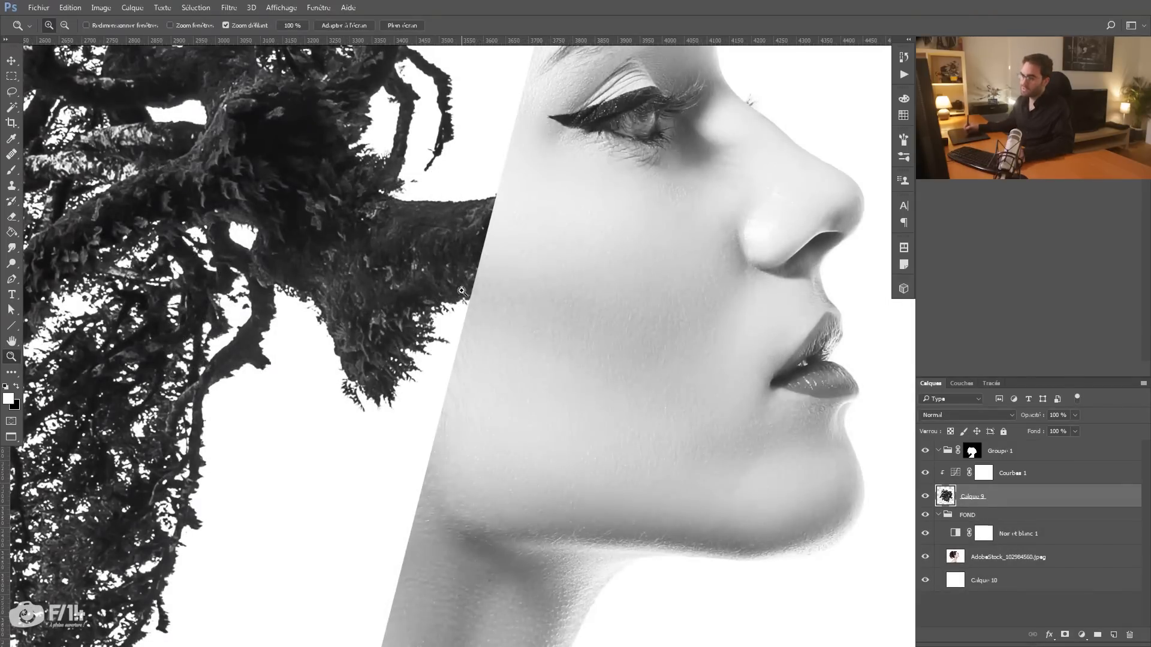
Copy the foliage below the tree trunk on Calque 9 with a rectangular selection to a new layer and shift it toward the cheek.
drag(461, 291, 375, 362)
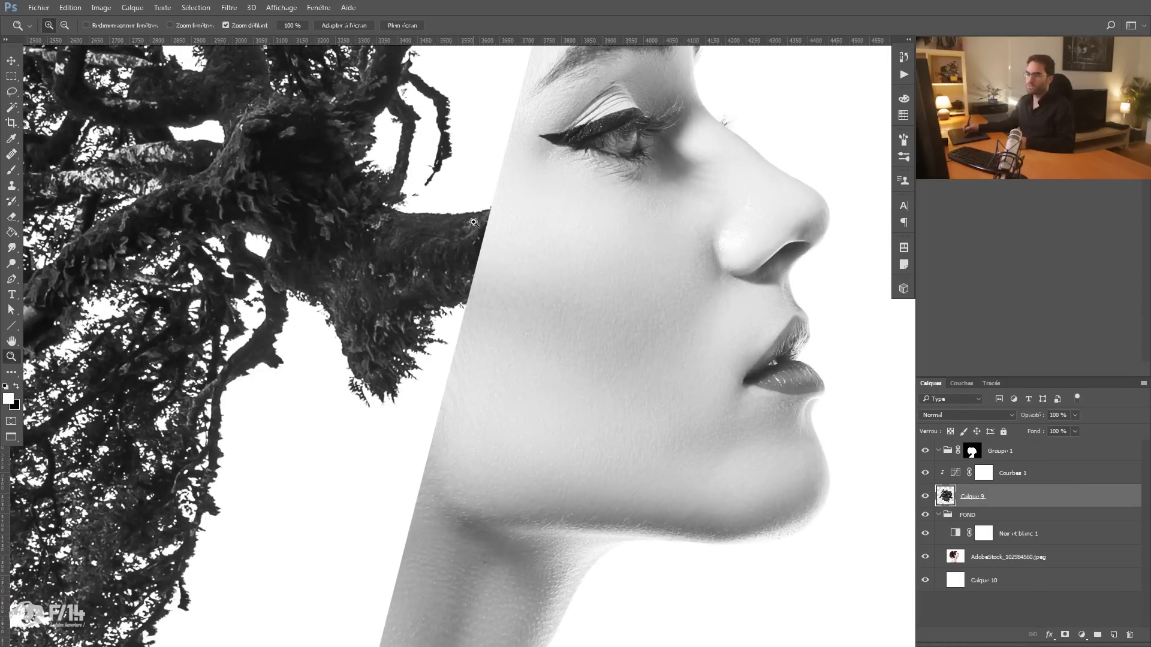
drag(423, 354, 414, 374)
key(m)
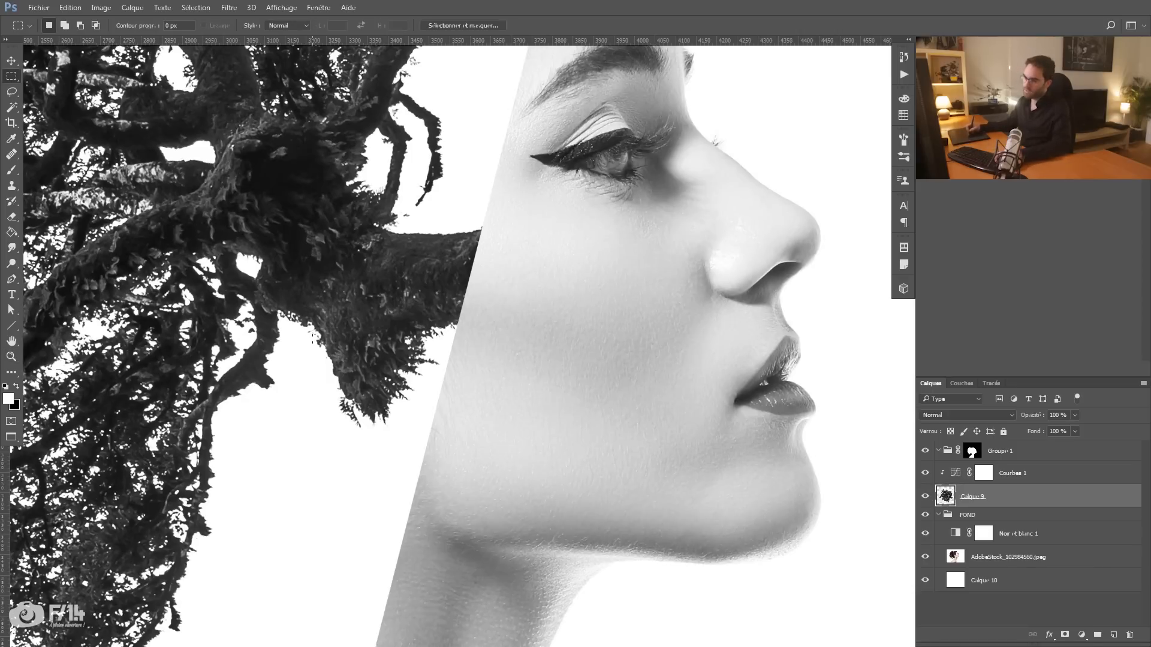
drag(418, 421, 398, 395)
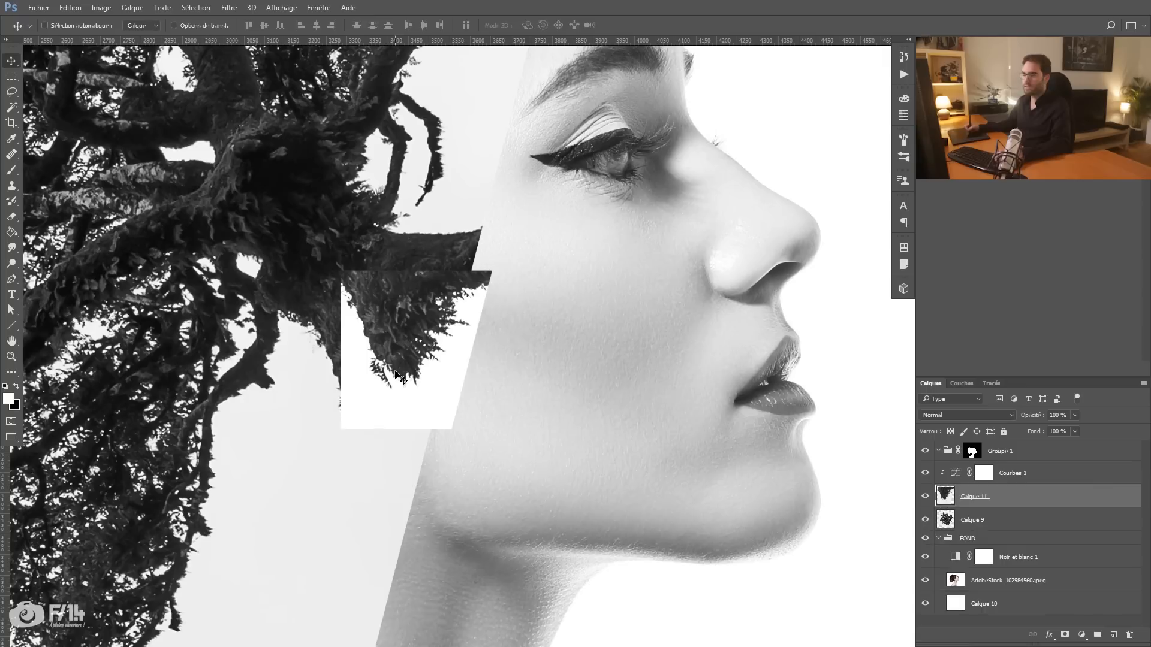
Flip the copied foliage on Calque 11 vertically, rotate it and position it over the cut-off end of the trunk.
key(ctrl+t)
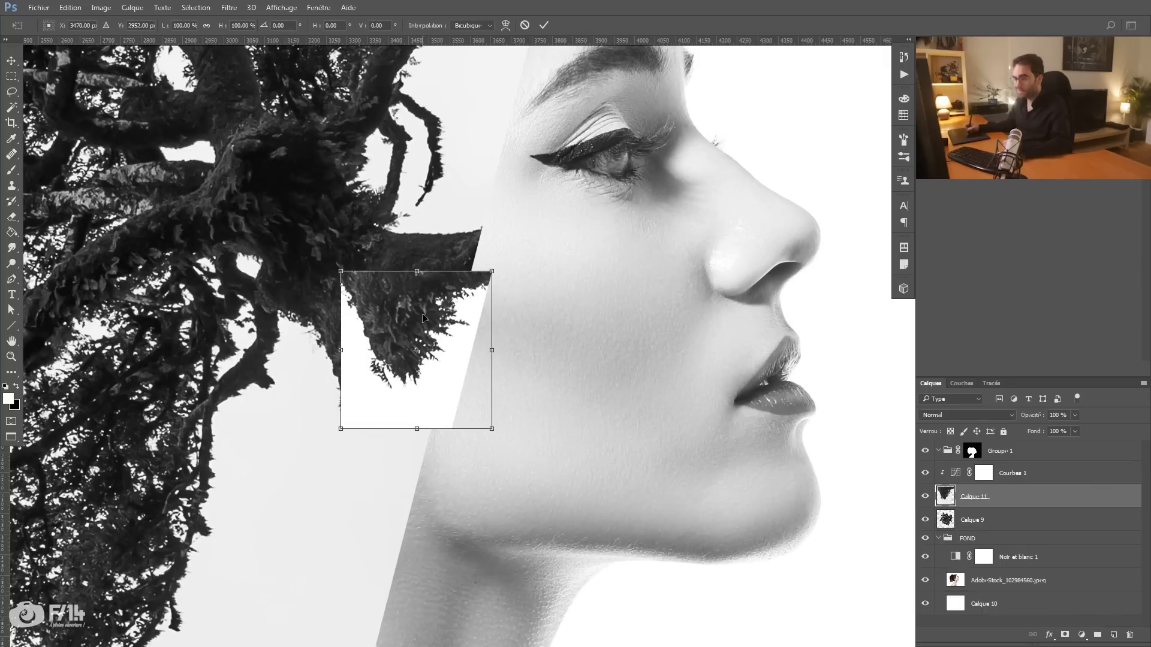
right_click(412, 308)
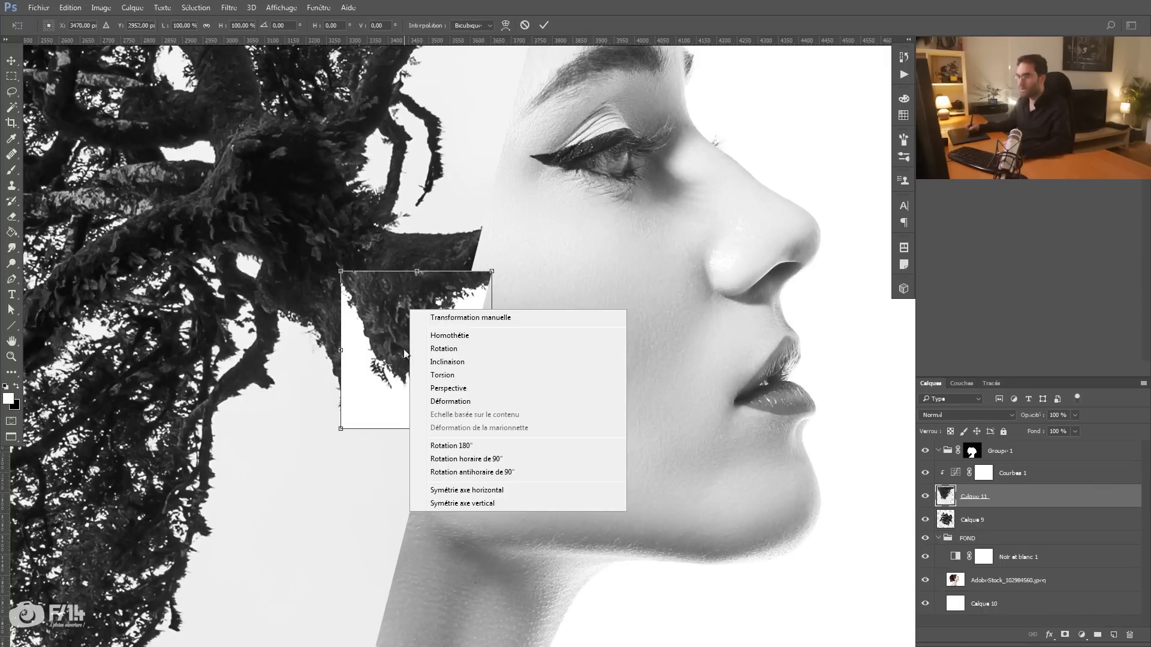
click(481, 501)
drag(519, 349, 469, 442)
drag(464, 334, 516, 250)
key(Return)
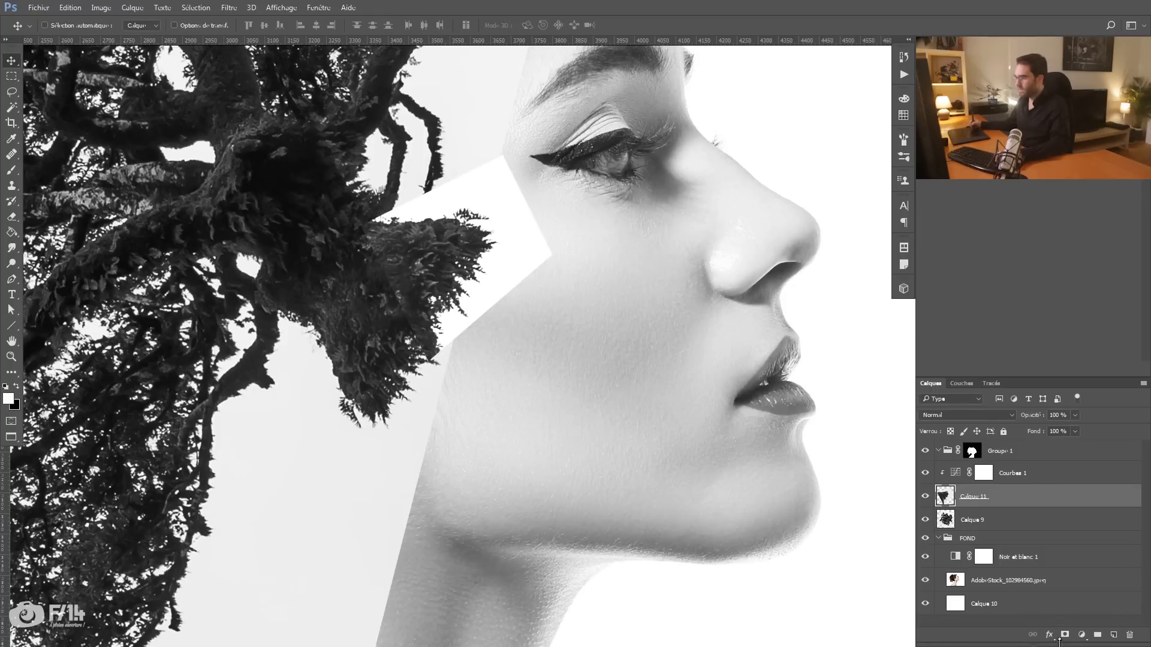
Add a layer mask to Calque 11 and hide the white background around the foliage by filling its Magic Wand selection with black.
click(1065, 635)
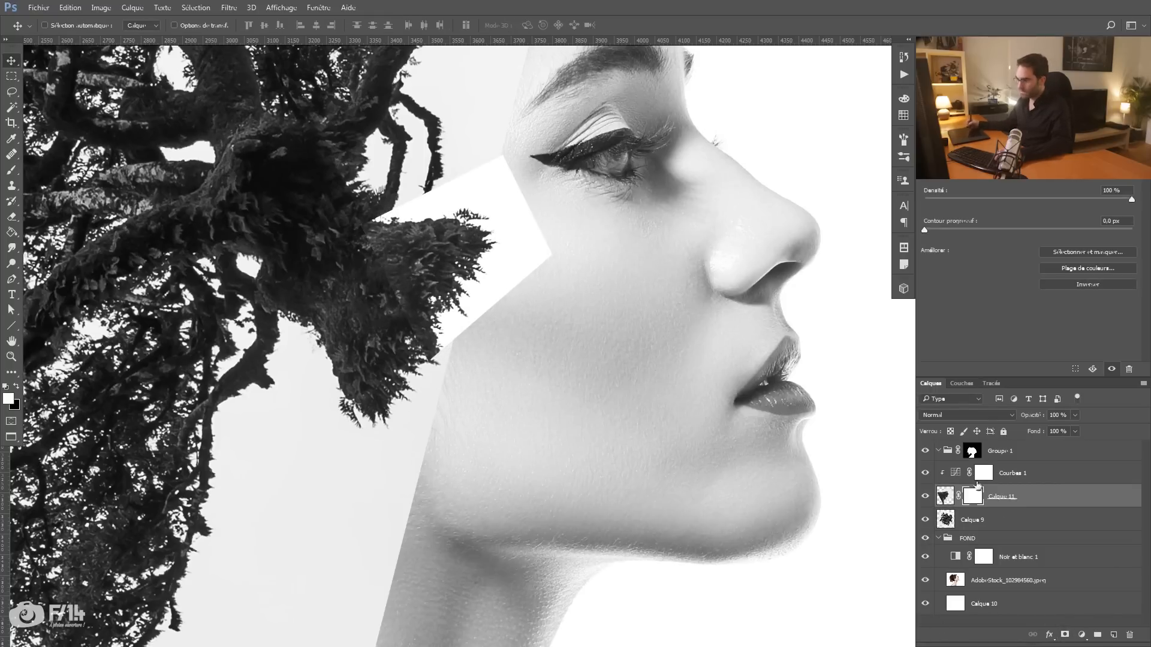
key(w)
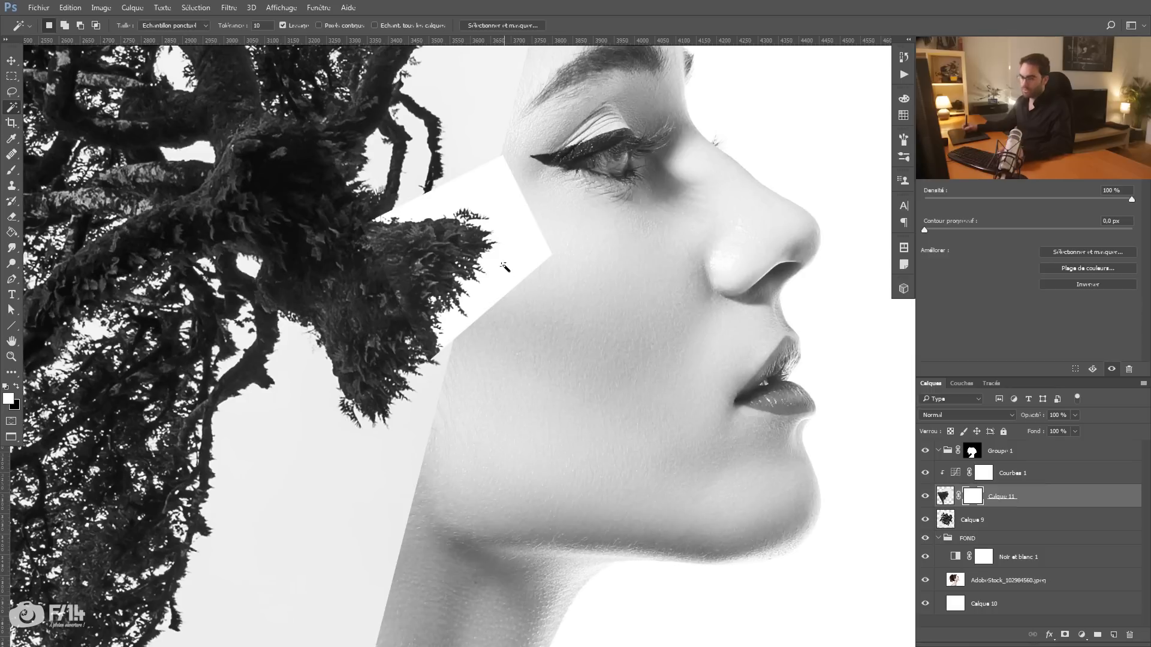
click(506, 260)
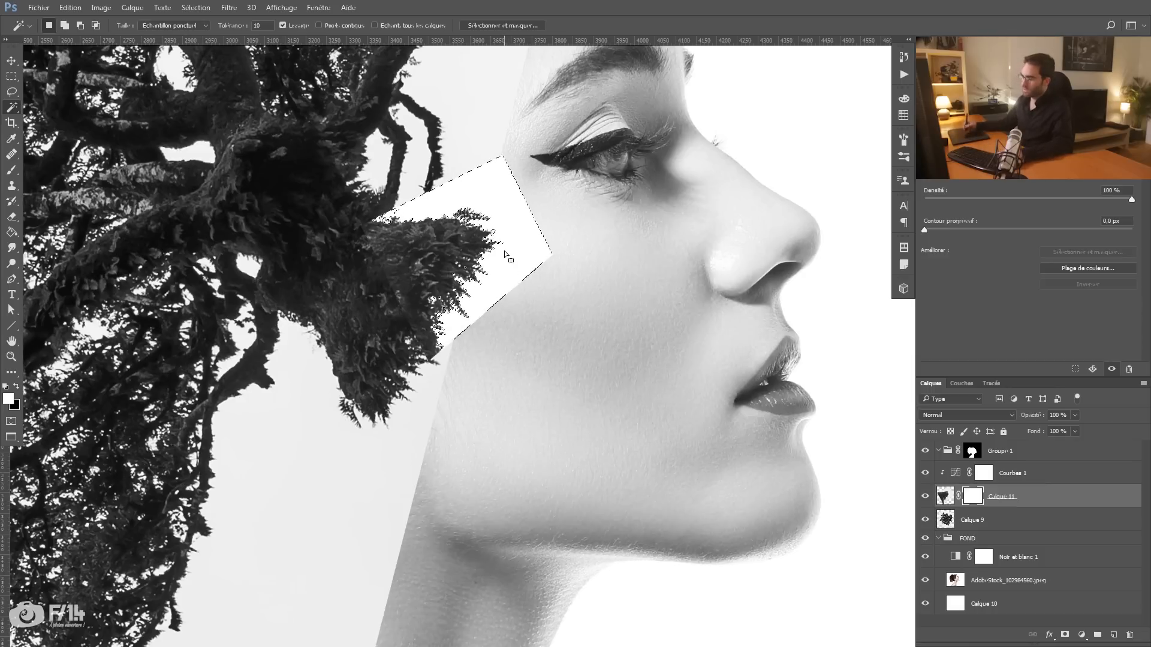
key(x)
key(alt+BackSpace)
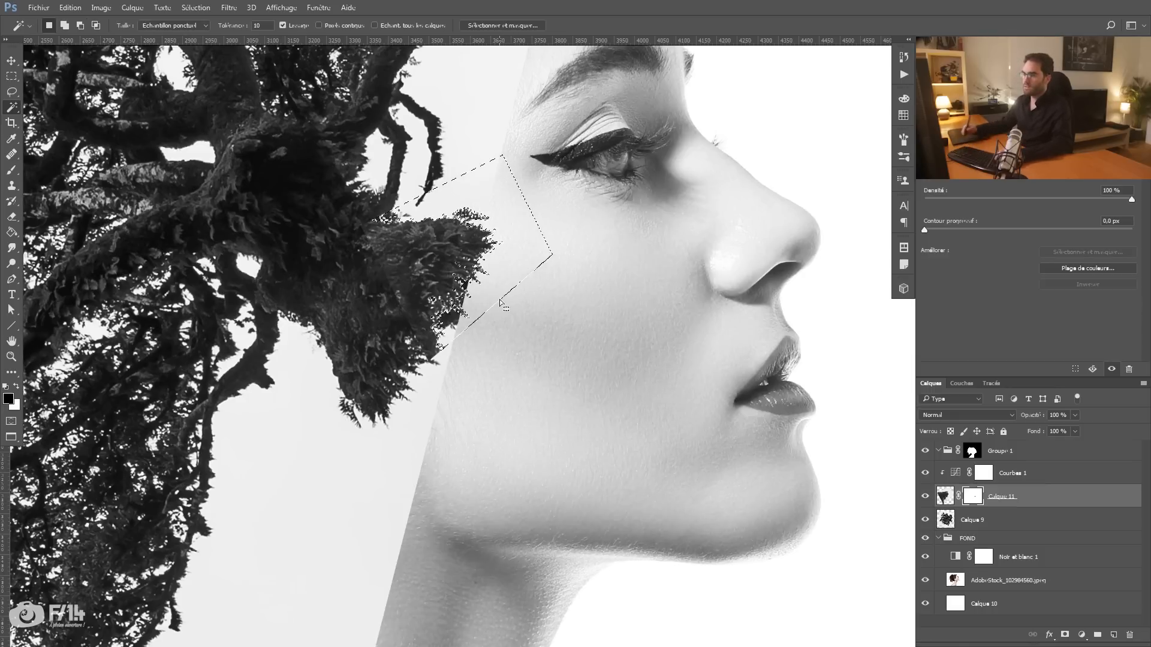
Deselect and move the masked foliage of Calque 11 slightly down and to the right along the trunk's end.
key(v)
key(ctrl+d)
drag(444, 293, 468, 311)
Hide the leftover edge below the copied foliage by painting black with a soft round brush on Calque 11's mask.
key(b)
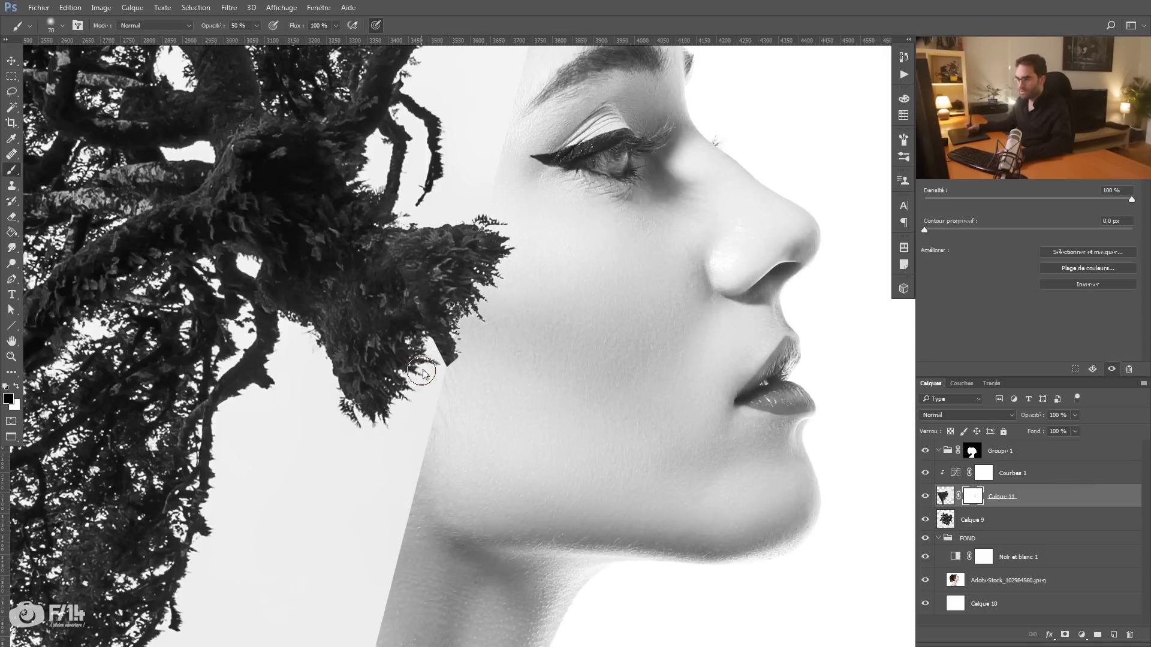
right_click(442, 348)
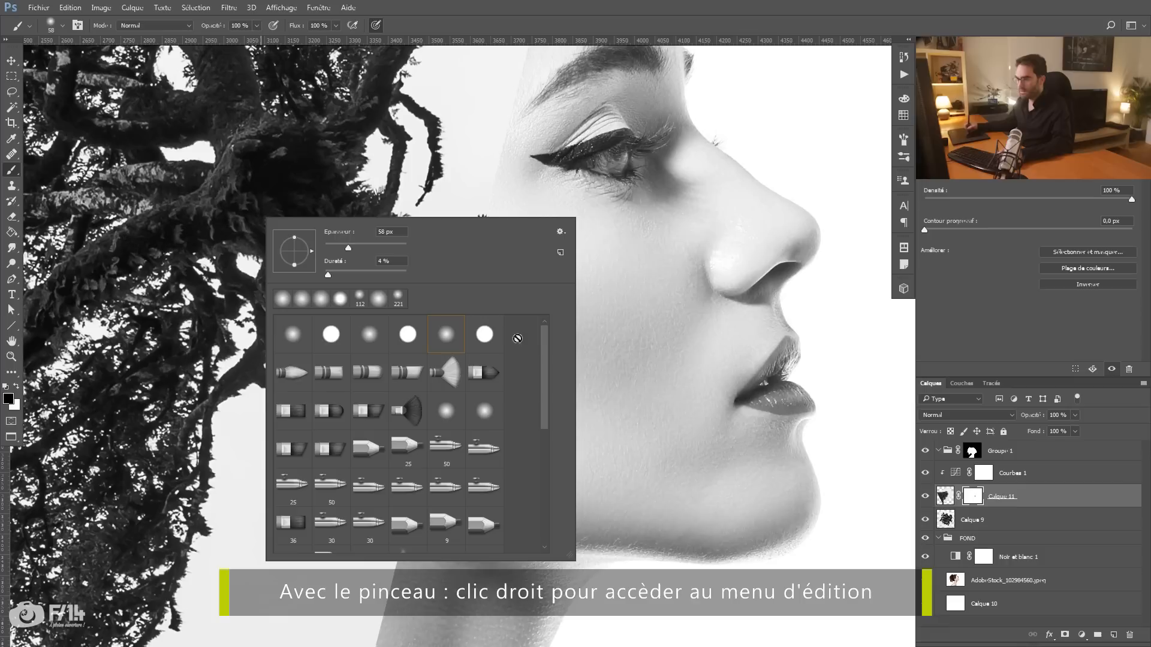
click(355, 276)
alt+right_click(262, 360)
mouse_move(441, 346)
mouse_down()
mouse_move(449, 359)
mouse_move(438, 327)
mouse_up()
alt+right_click(392, 337)
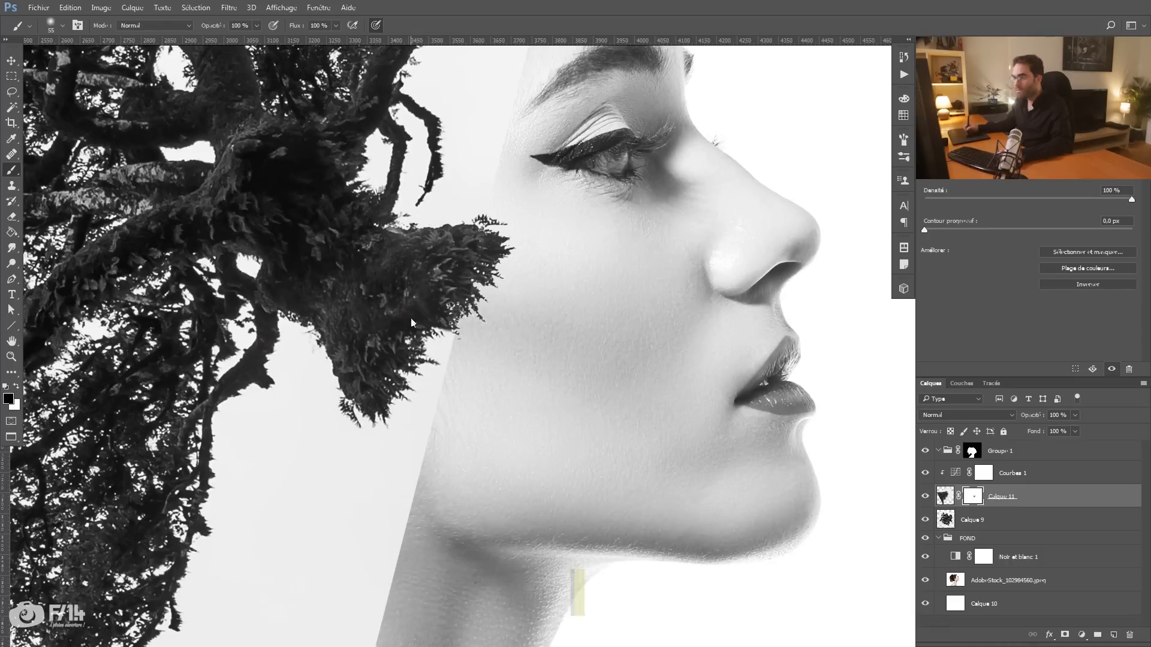
Merge Calque 11 with Calque 9 and clip the Courbes 1 adjustment to the merged tree layer.
key(z)
mouse_move(411, 364)
mouse_down()
mouse_move(367, 369)
mouse_move(391, 375)
mouse_up()
drag(324, 323, 350, 355)
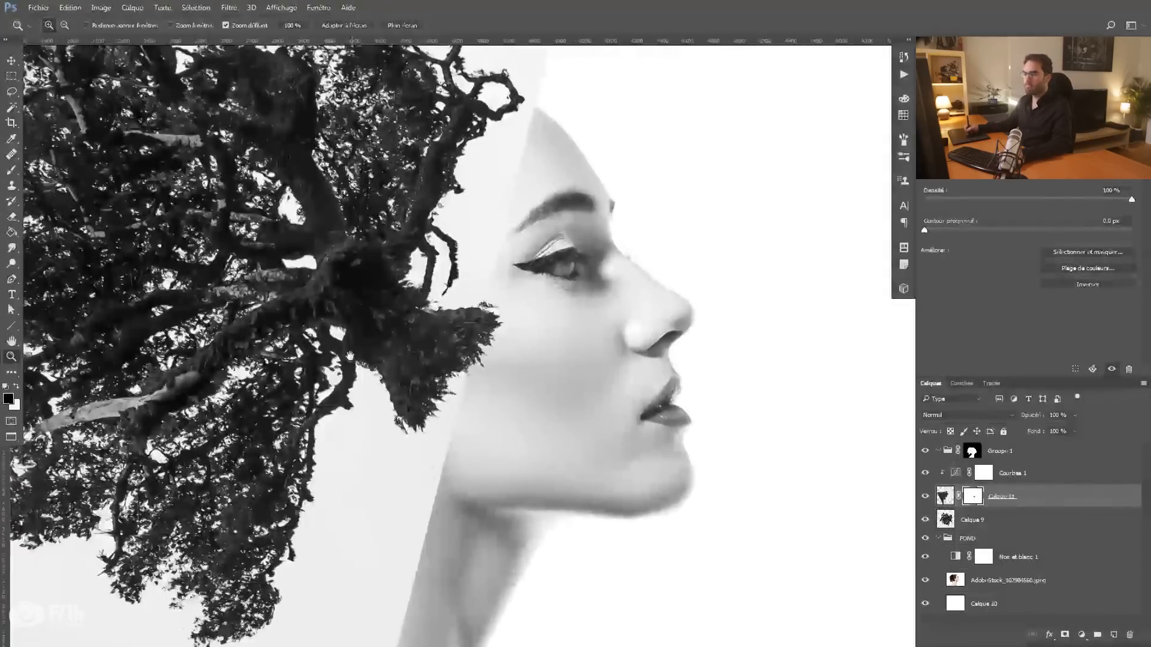
shift+click(996, 521)
key(x)
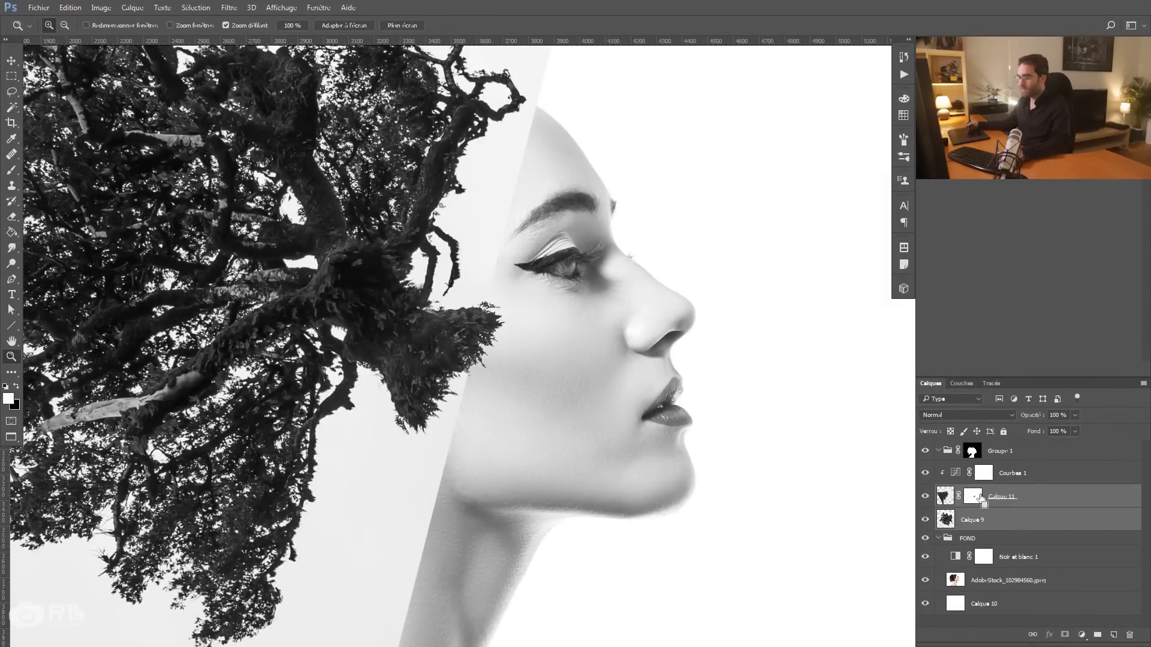
alt+click(956, 484)
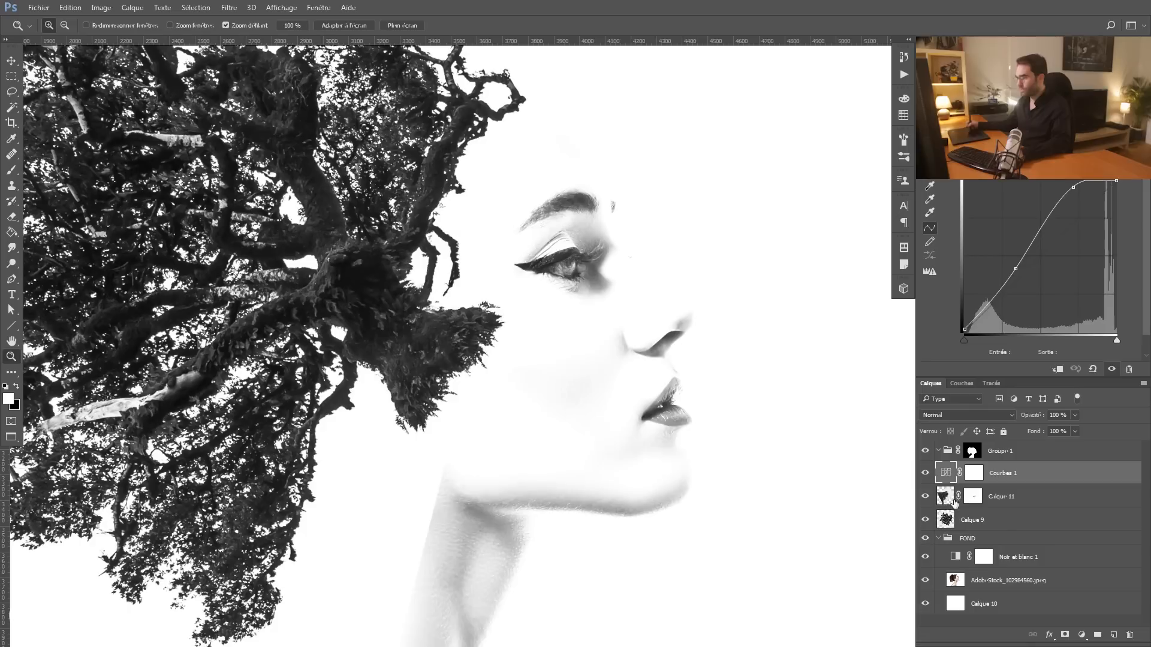
click(950, 501)
shift+click(964, 522)
key(ctrl+e)
alt+click(950, 483)
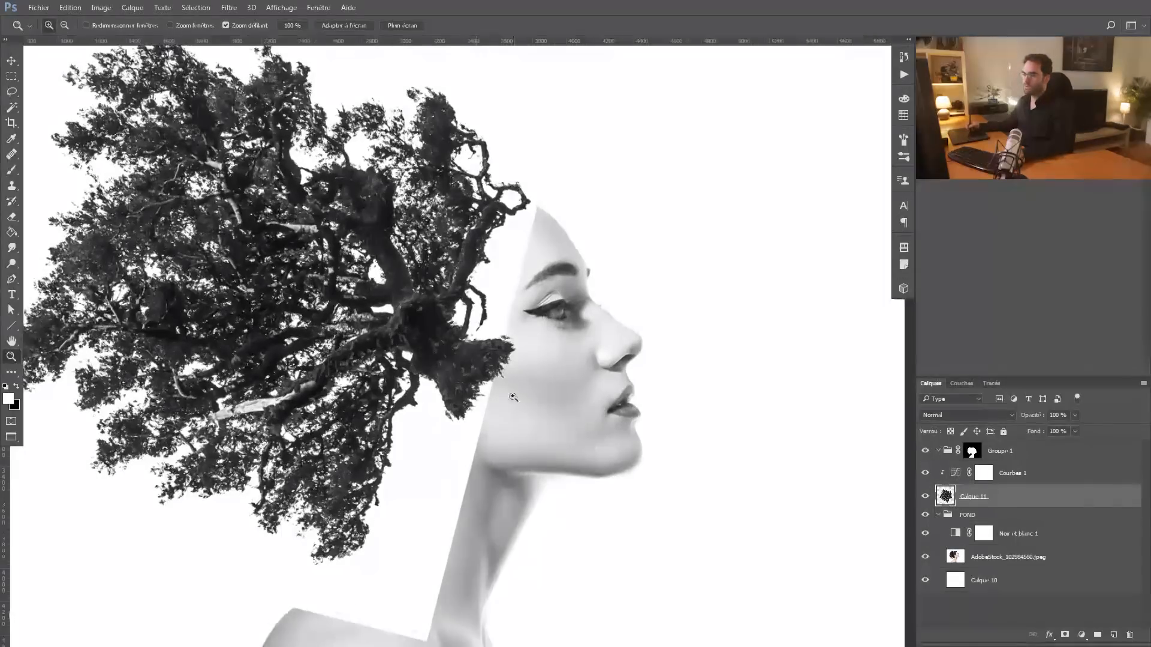
Add a layer mask to Calque 11, select the white background around the tree with the Magic Wand and expand the selection by 3 pixels.
alt+click(542, 398)
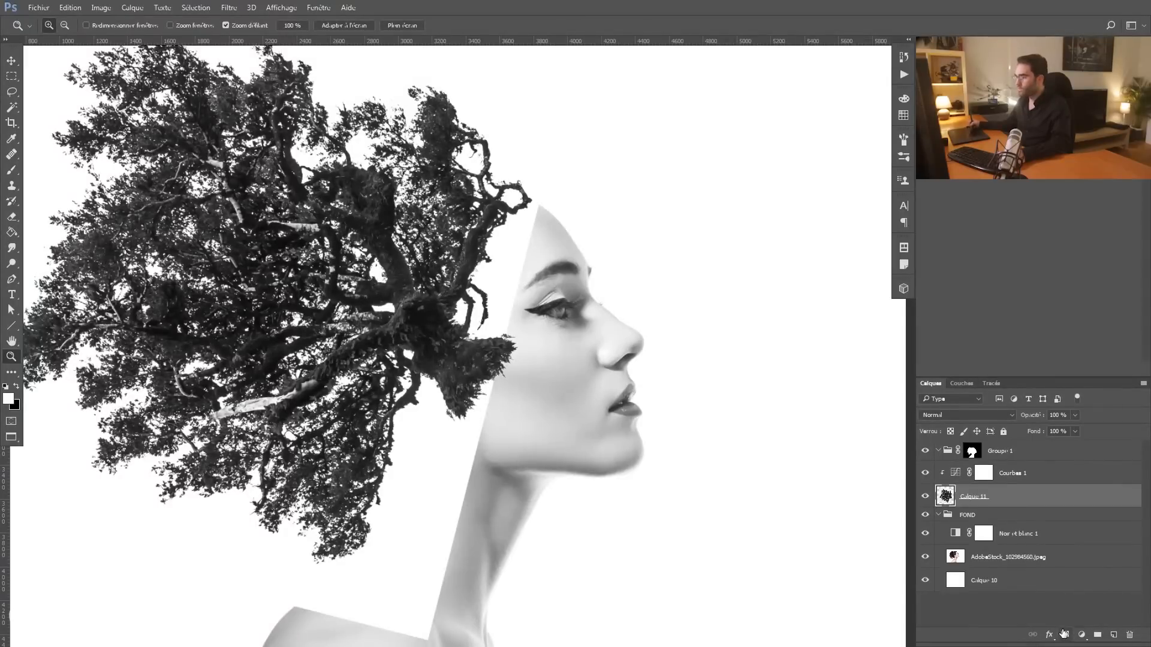
click(1065, 636)
key(w)
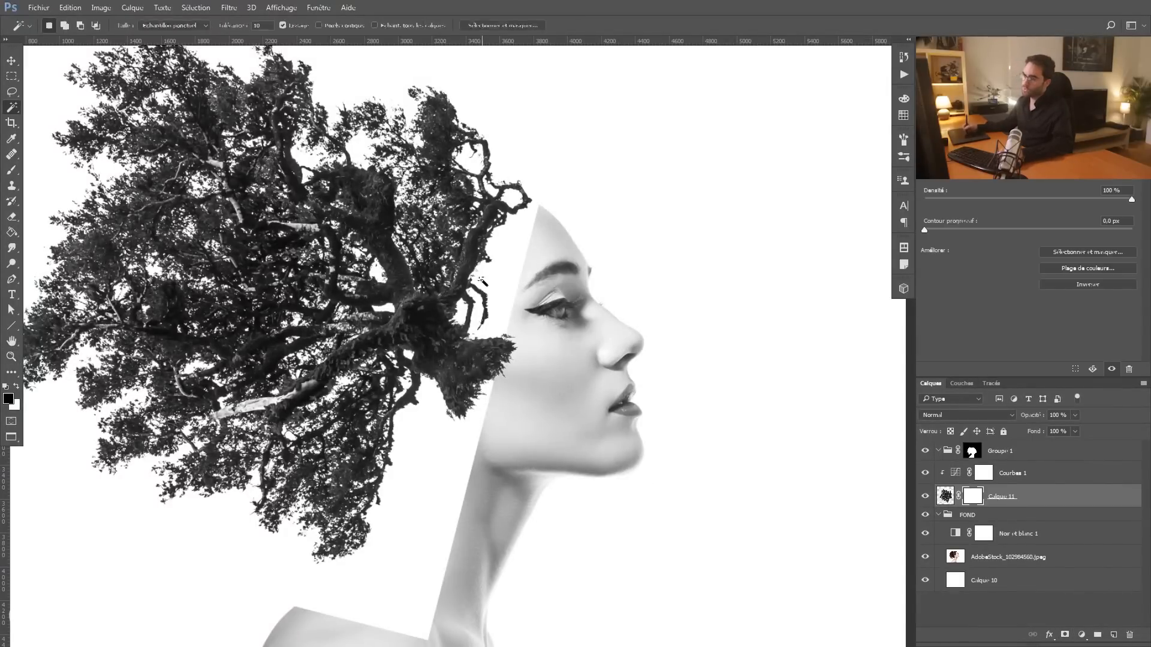
click(467, 436)
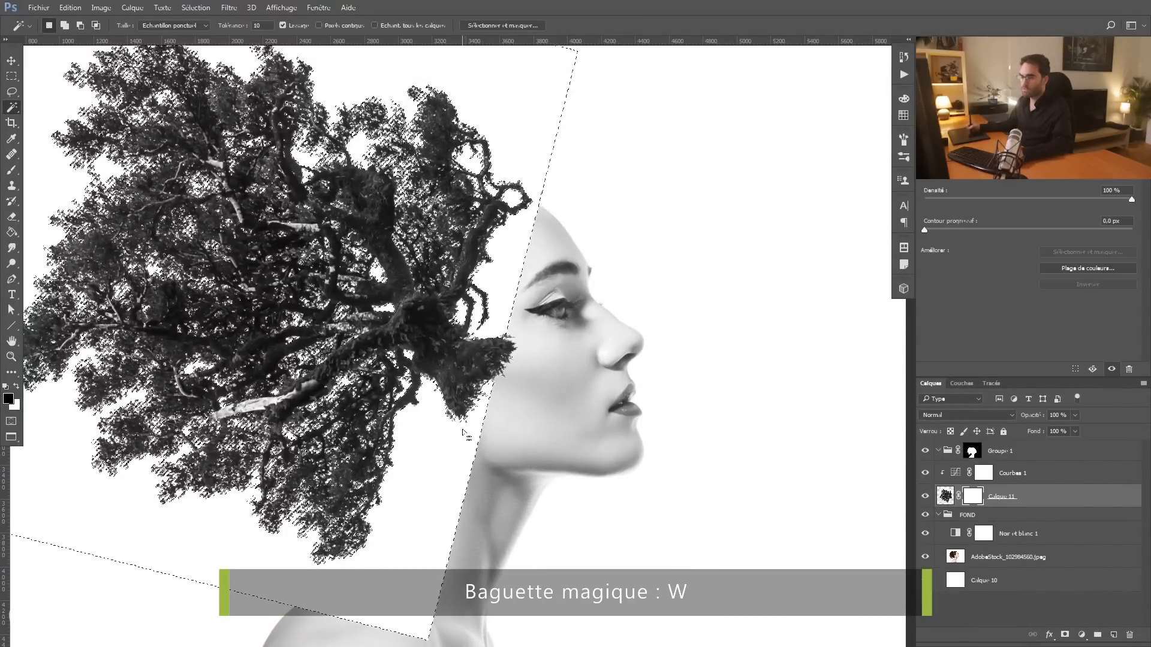
click(205, 15)
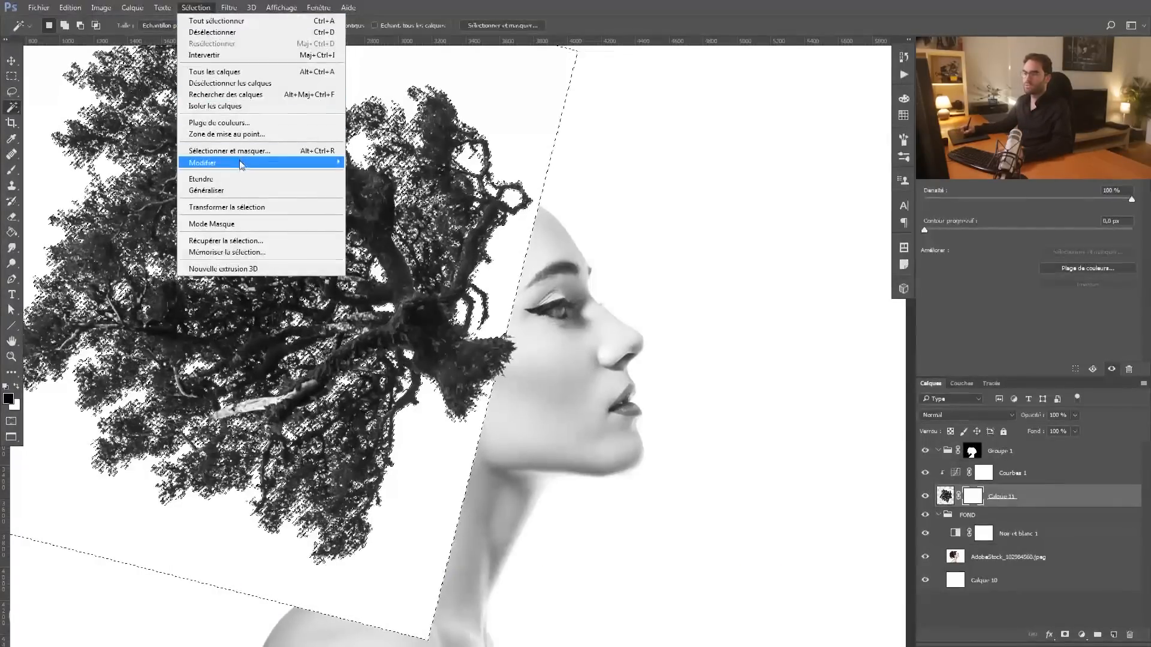
mouse_move(242, 167)
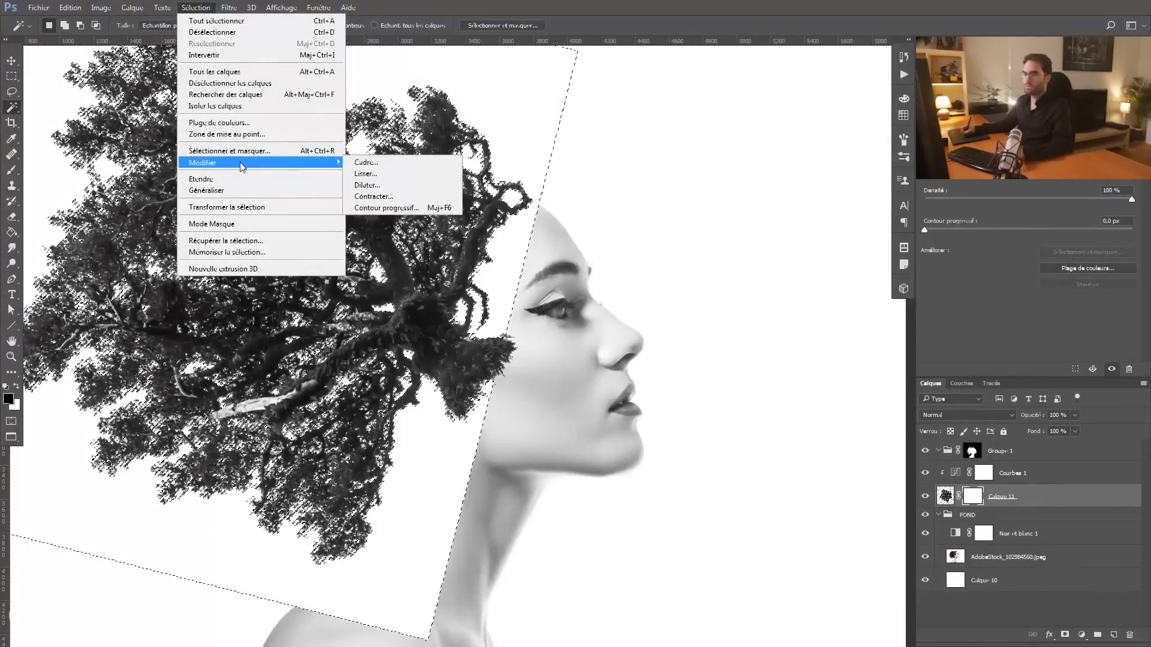
click(384, 189)
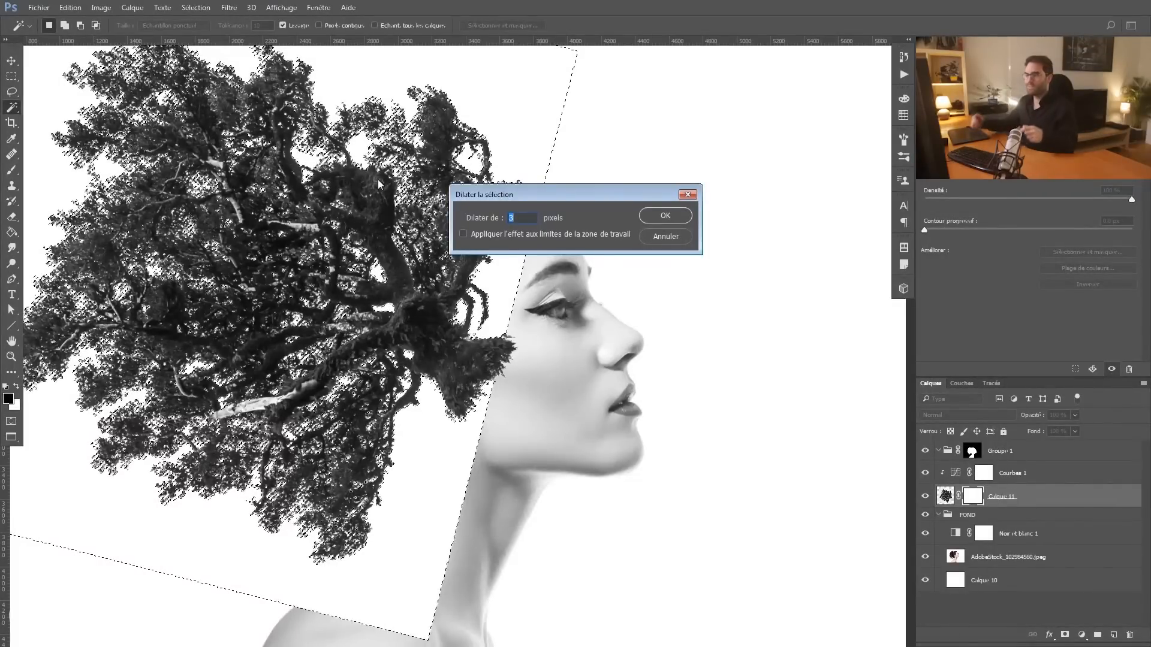
click(665, 216)
Paint black on Calque 11's mask within the selection to uncover the forehead, ear and neck, and deselect.
key(b)
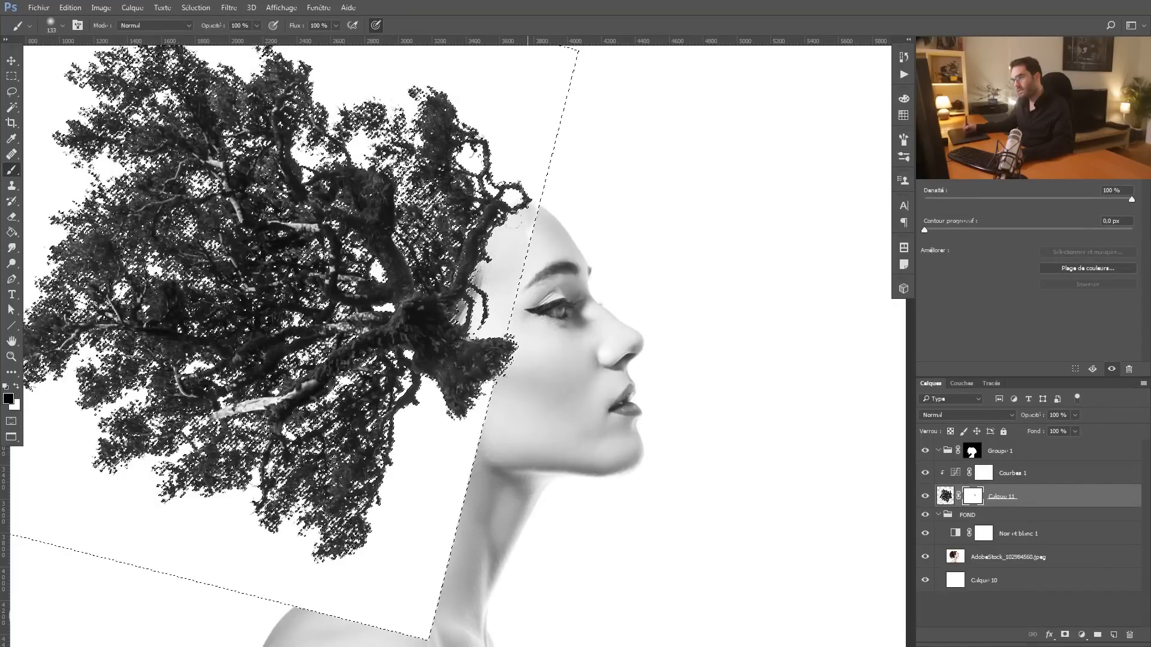
mouse_move(427, 425)
mouse_down()
mouse_move(444, 447)
mouse_move(416, 639)
mouse_move(391, 628)
mouse_move(379, 570)
mouse_move(430, 358)
mouse_move(353, 563)
mouse_move(376, 595)
mouse_move(326, 600)
mouse_move(315, 571)
mouse_up()
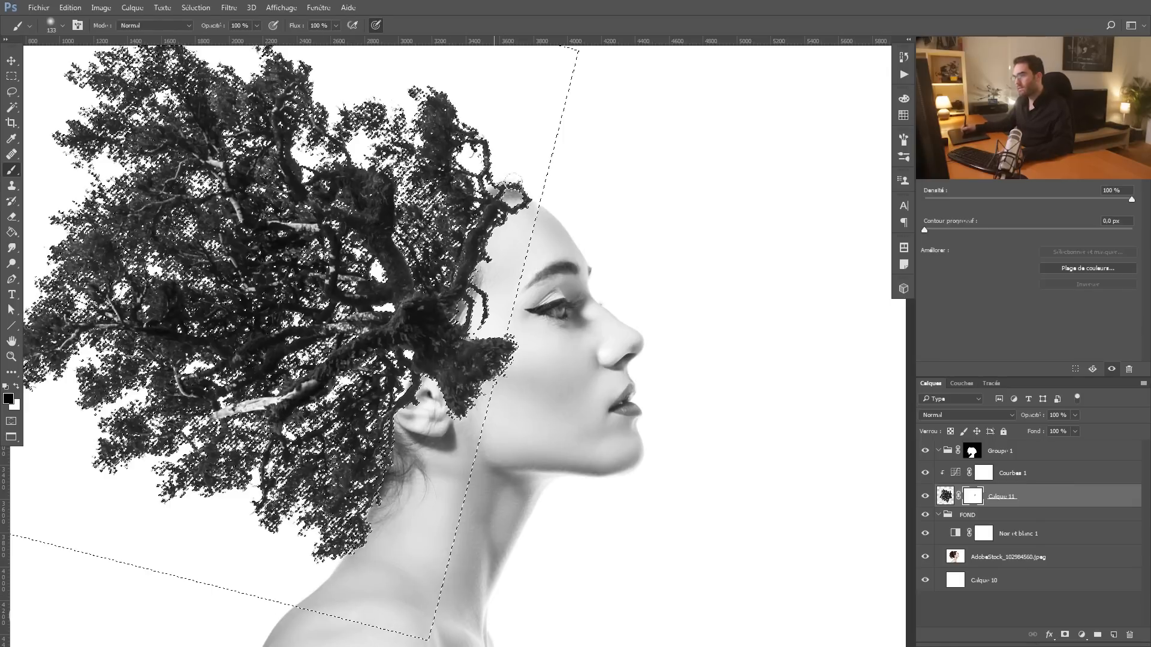
key(ctrl+d)
Paint white on Calque 11's mask inside the looped branch above the forehead to cover the skin there.
drag(505, 226, 531, 233)
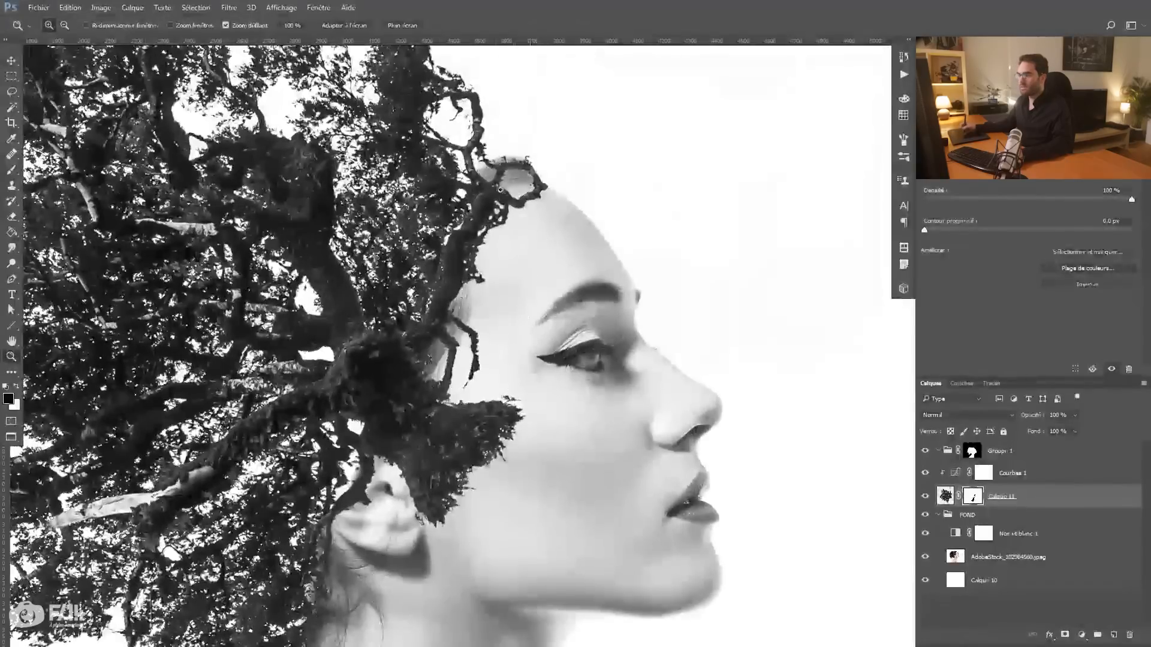
key(x)
drag(499, 171, 491, 170)
mouse_move(508, 173)
mouse_down()
mouse_move(498, 146)
mouse_move(527, 178)
mouse_move(503, 188)
mouse_up()
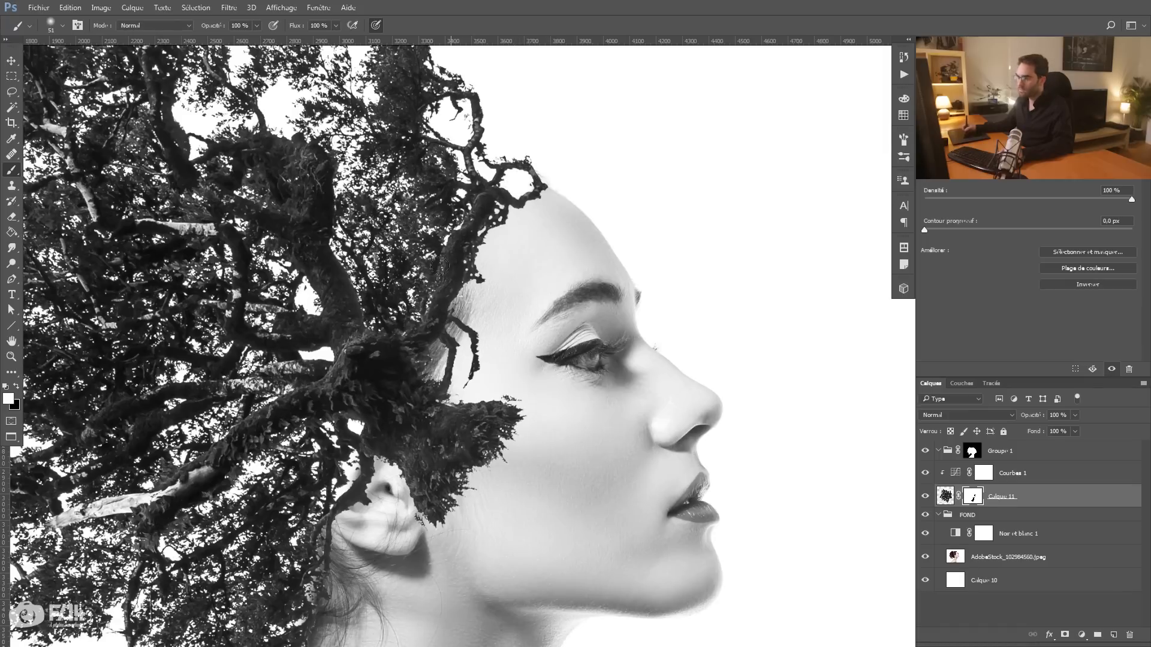
Touch up Calque 11's mask with black and white around the ear so the whole ear is uncovered below the trunk.
drag(399, 349, 439, 263)
mouse_move(403, 422)
mouse_down()
mouse_move(391, 427)
mouse_move(392, 410)
mouse_move(370, 403)
mouse_move(376, 373)
mouse_move(417, 384)
mouse_move(381, 389)
mouse_move(414, 363)
mouse_move(369, 360)
mouse_move(423, 373)
mouse_move(366, 356)
mouse_move(387, 419)
mouse_move(393, 375)
mouse_move(367, 435)
mouse_move(347, 363)
mouse_move(429, 375)
mouse_move(444, 396)
mouse_move(442, 430)
mouse_up()
key(ctrl+z)
key(x)
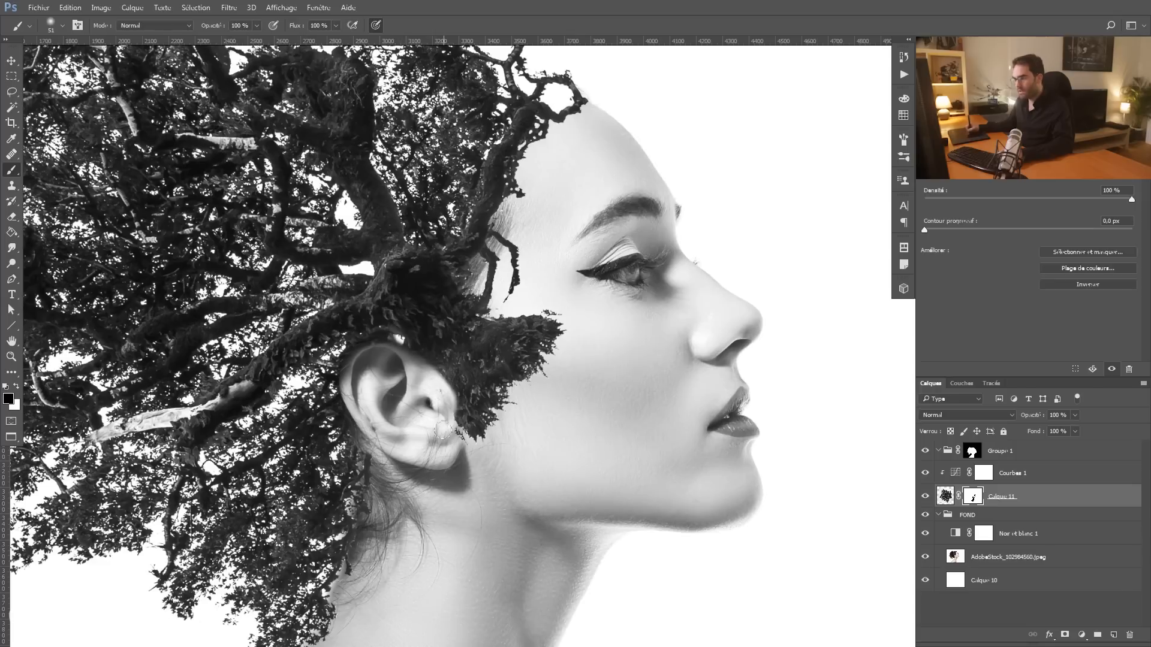
drag(368, 341, 388, 355)
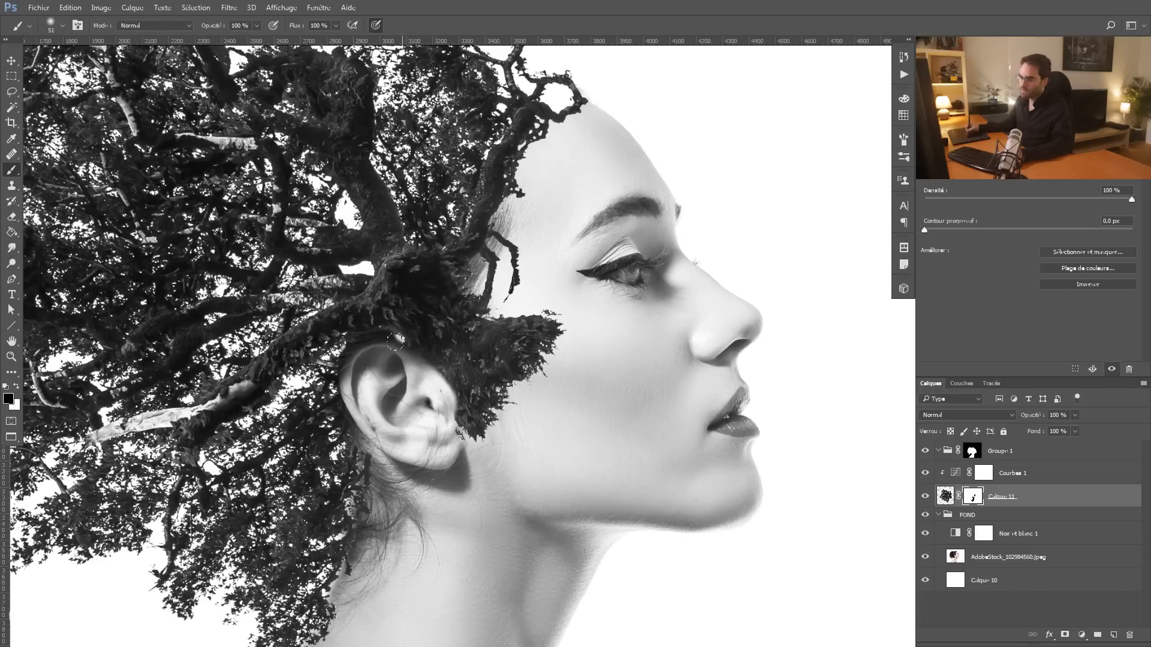
drag(335, 365, 375, 428)
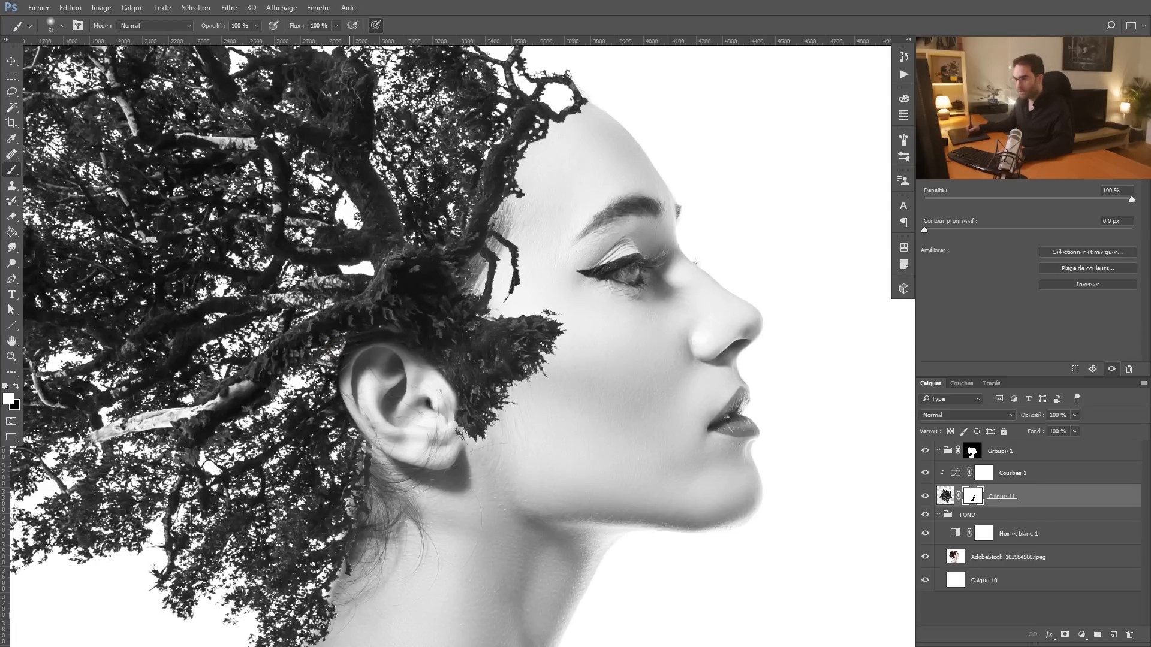
drag(329, 391, 319, 392)
Choose a textured brush tip and paint white on Calque 11's mask to roughen the foliage edge along the ear.
drag(429, 374, 441, 371)
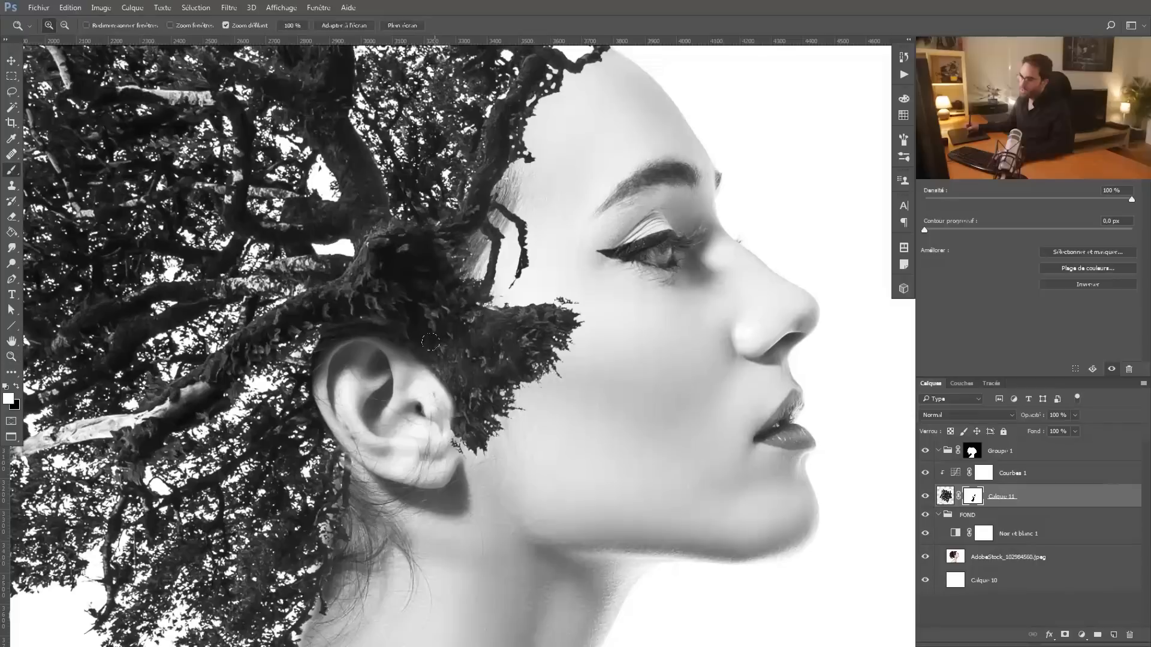
right_click(444, 363)
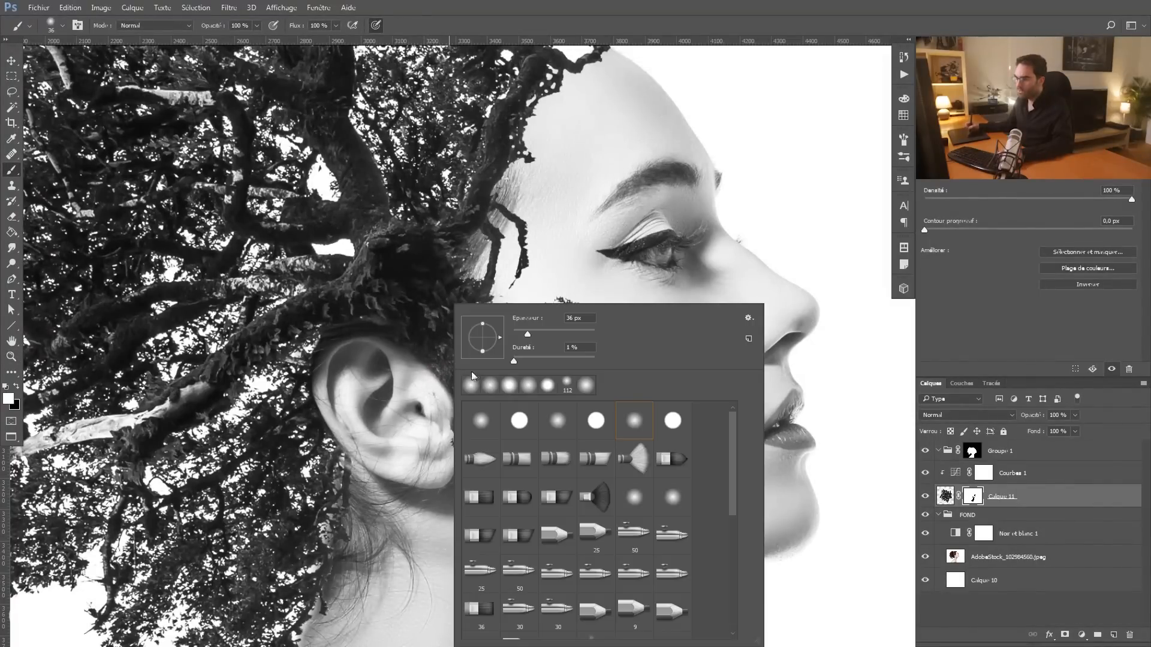
drag(735, 470, 734, 584)
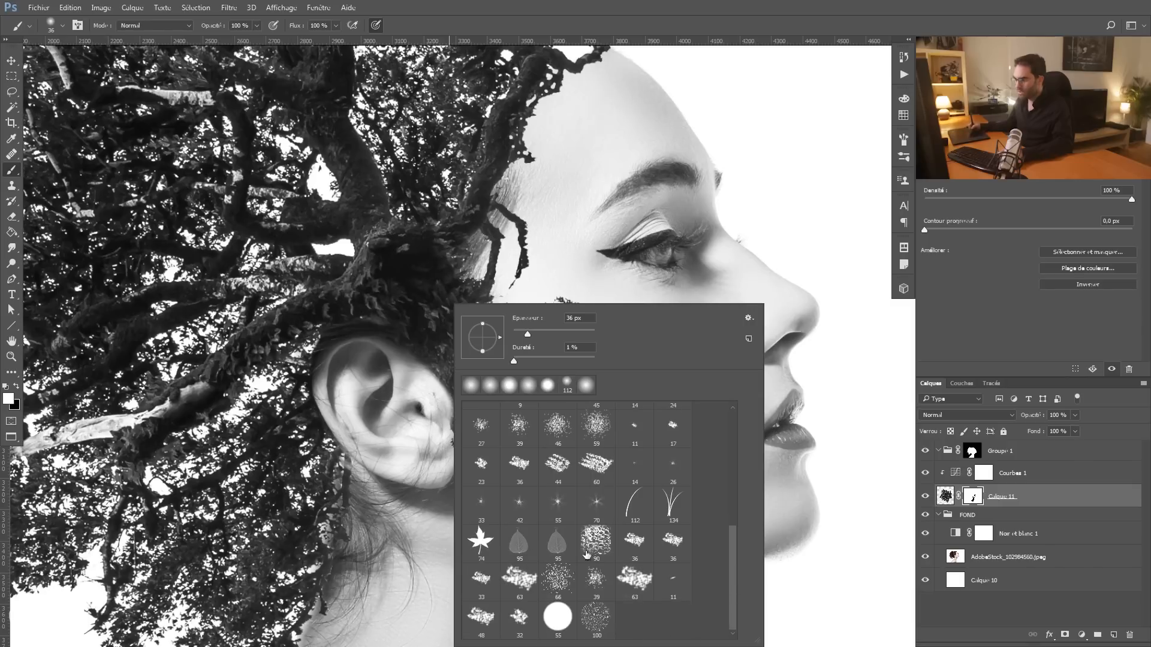
click(588, 470)
click(401, 354)
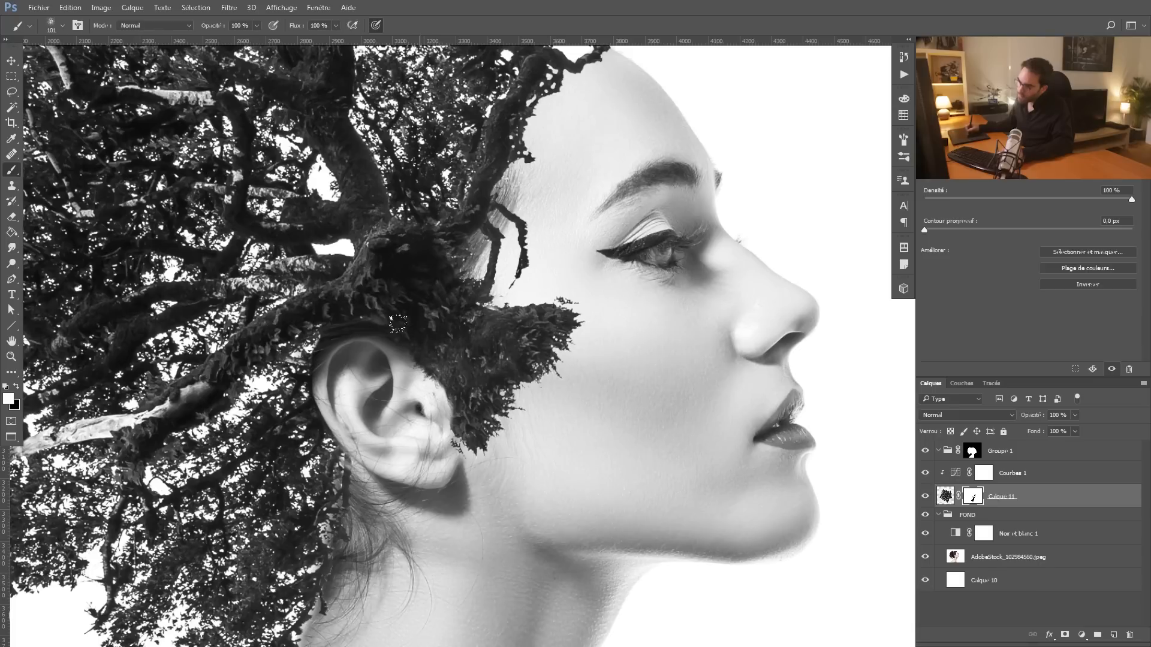
right_click(405, 341)
click(419, 267)
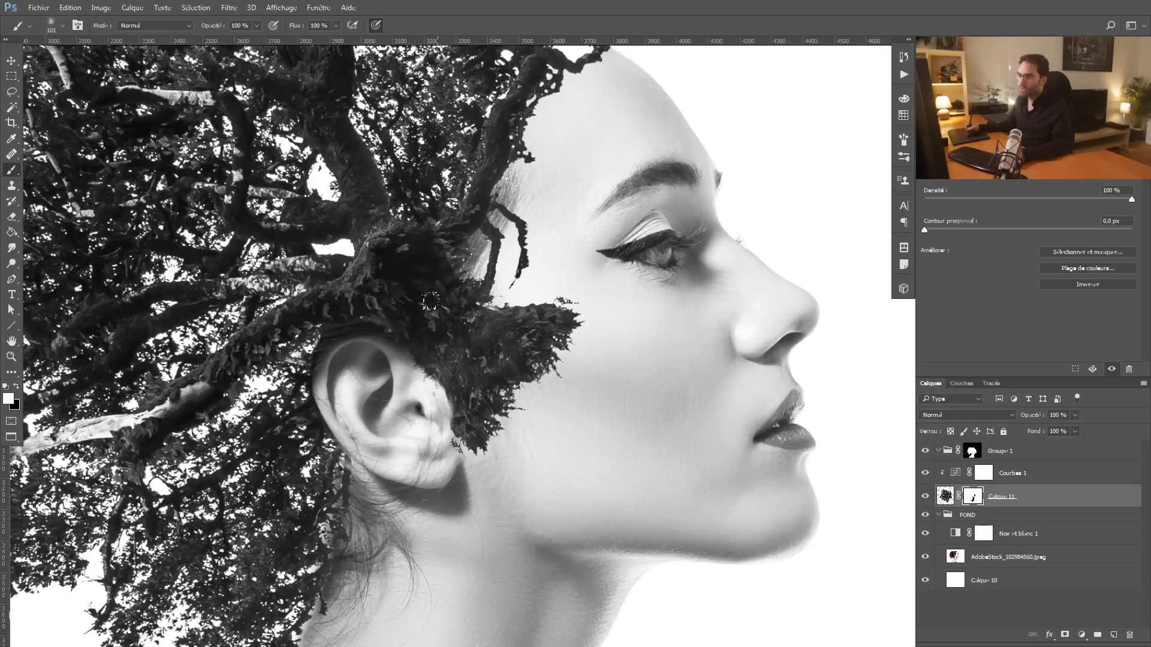
drag(448, 400, 452, 401)
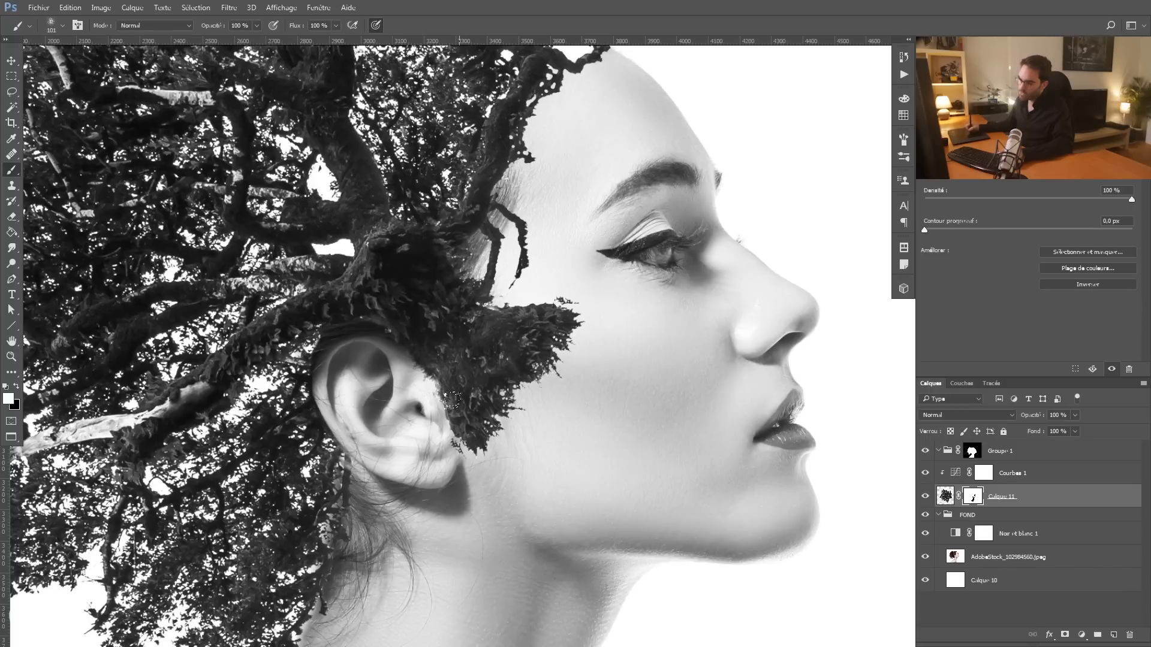
click(432, 369)
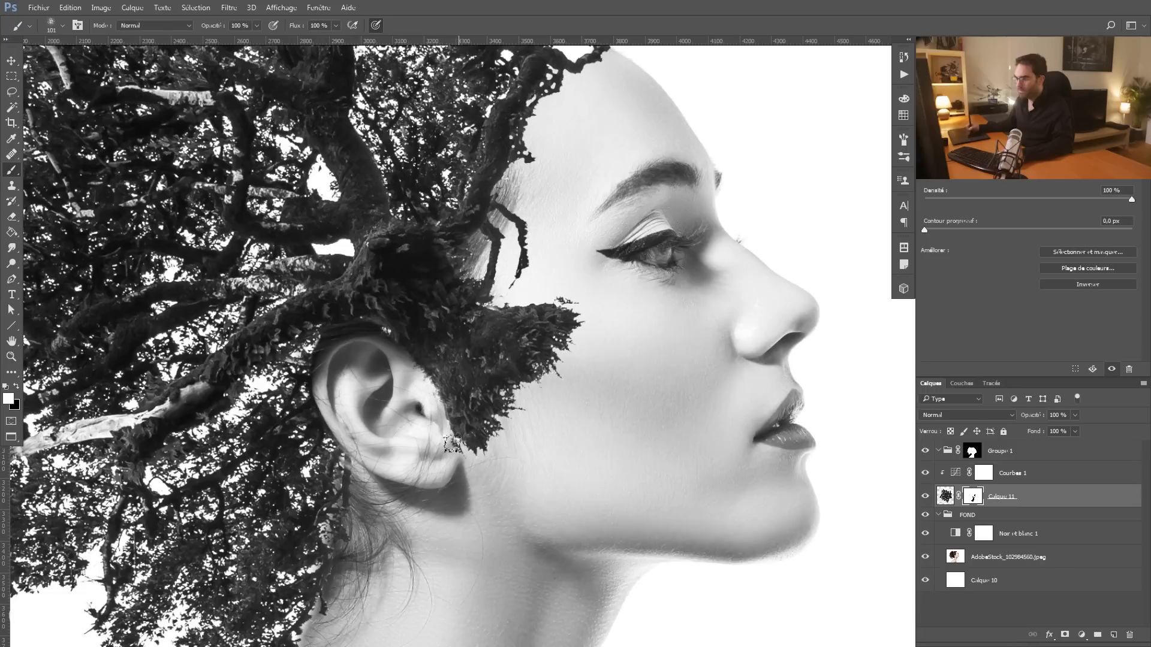
Refine the foliage tip beside the earlobe on Calque 11's mask, alternating black and white with the textured brush.
key(x)
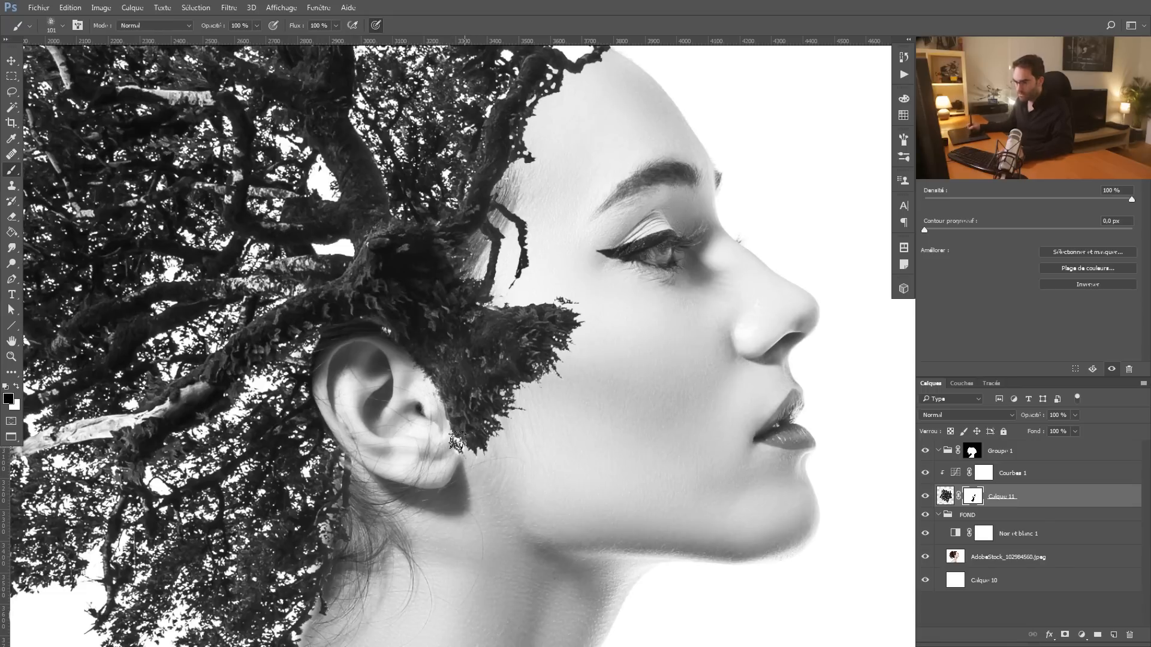
key(x)
drag(461, 451, 456, 447)
key(x)
key(z)
key(b)
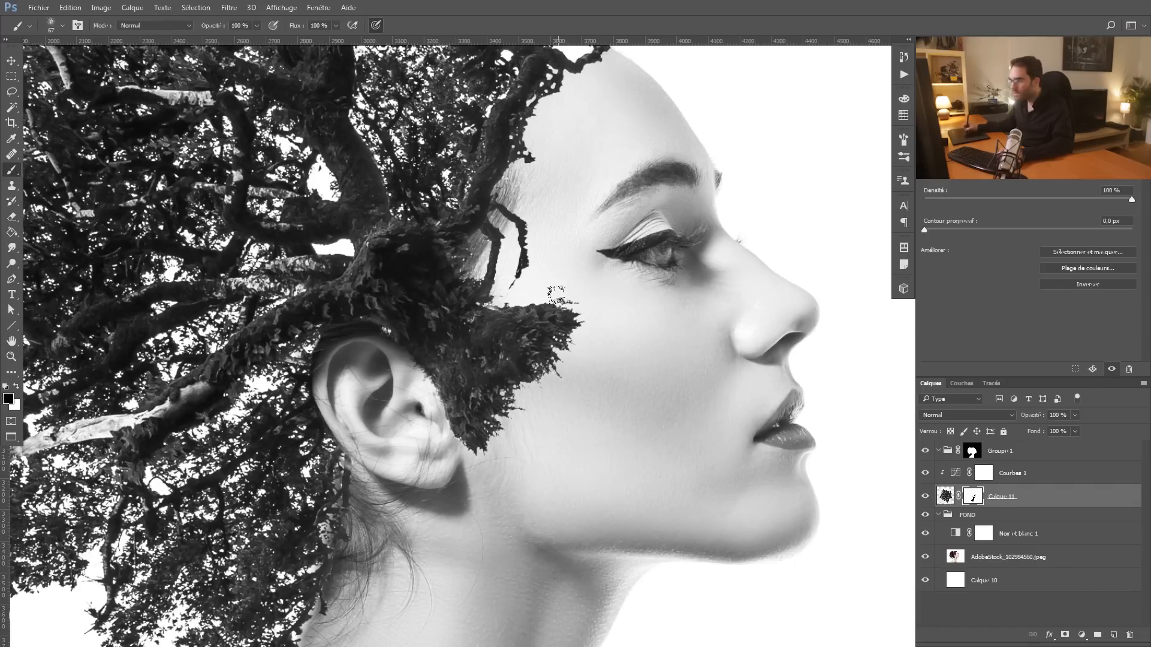
key(ctrl+plus)
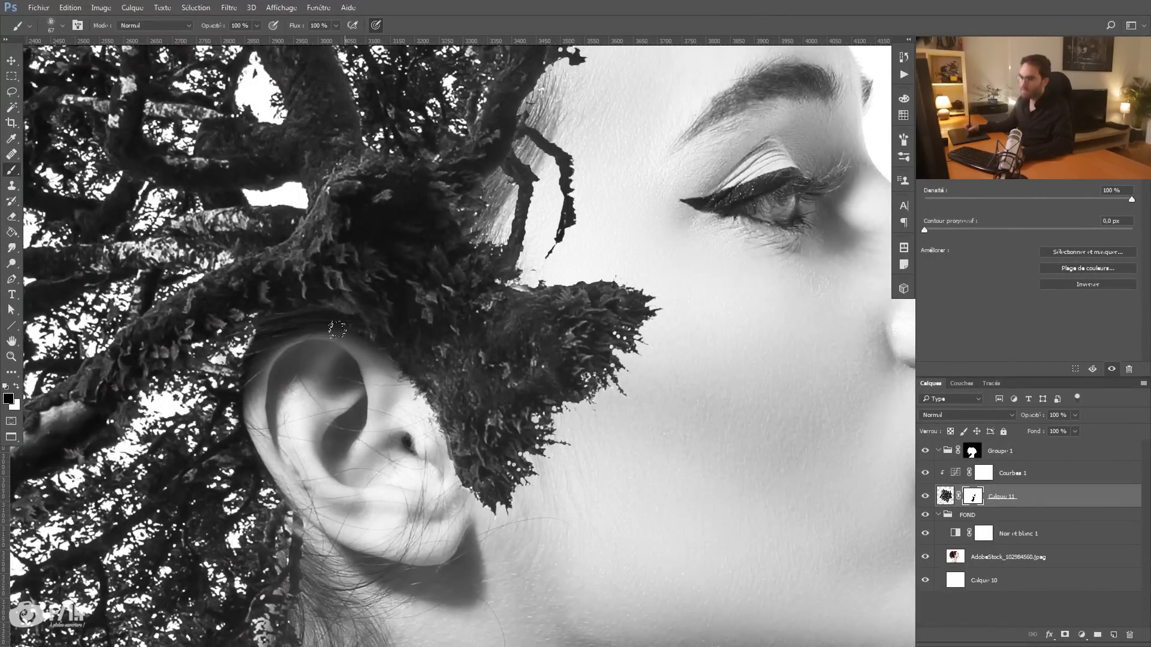
scroll(337, 329, down, 8)
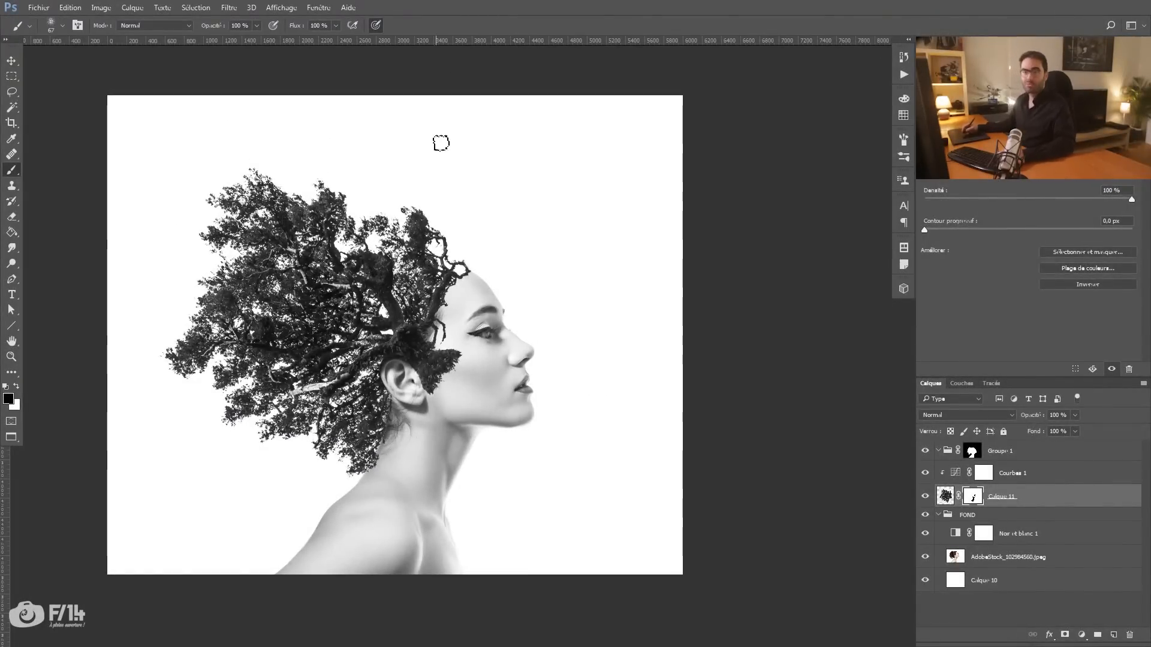
Duplicate Calque 11 with its mask directly below the original and place the copy in a new group.
key(z)
drag(367, 406, 462, 382)
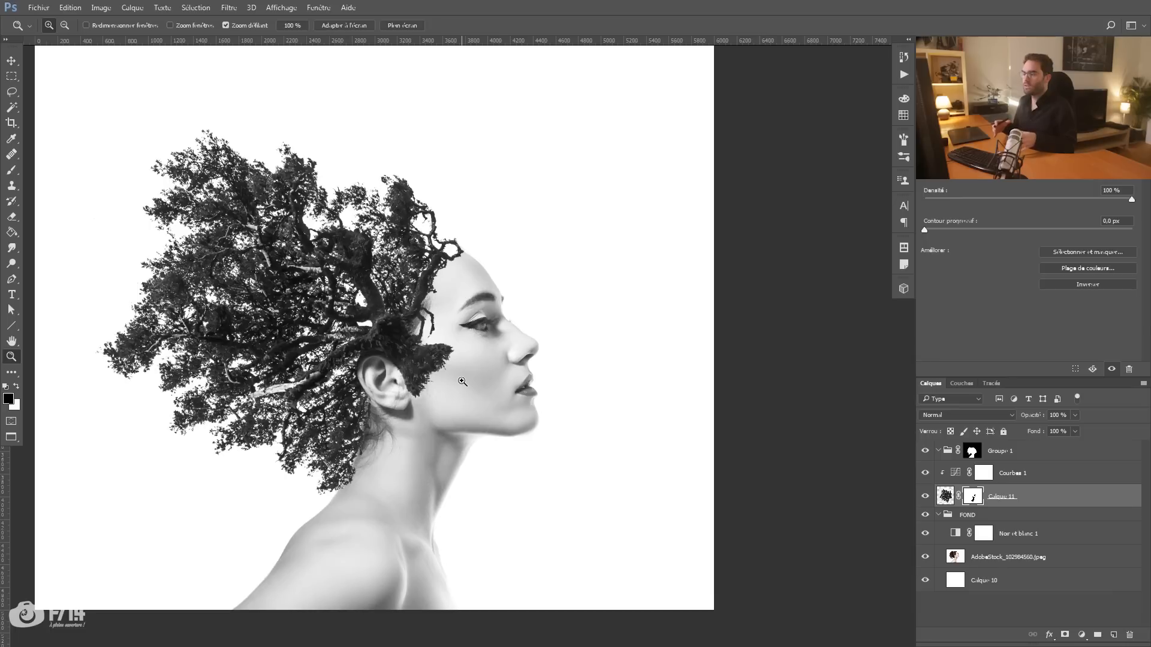
key(x)
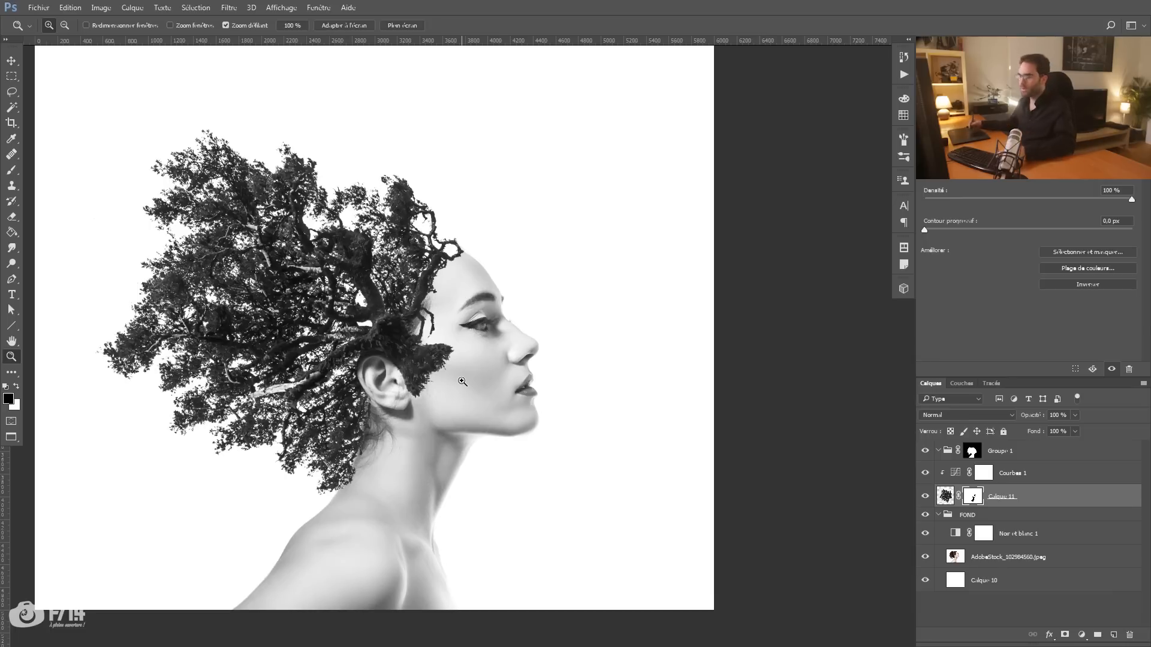
click(946, 495)
drag(951, 525, 1043, 526)
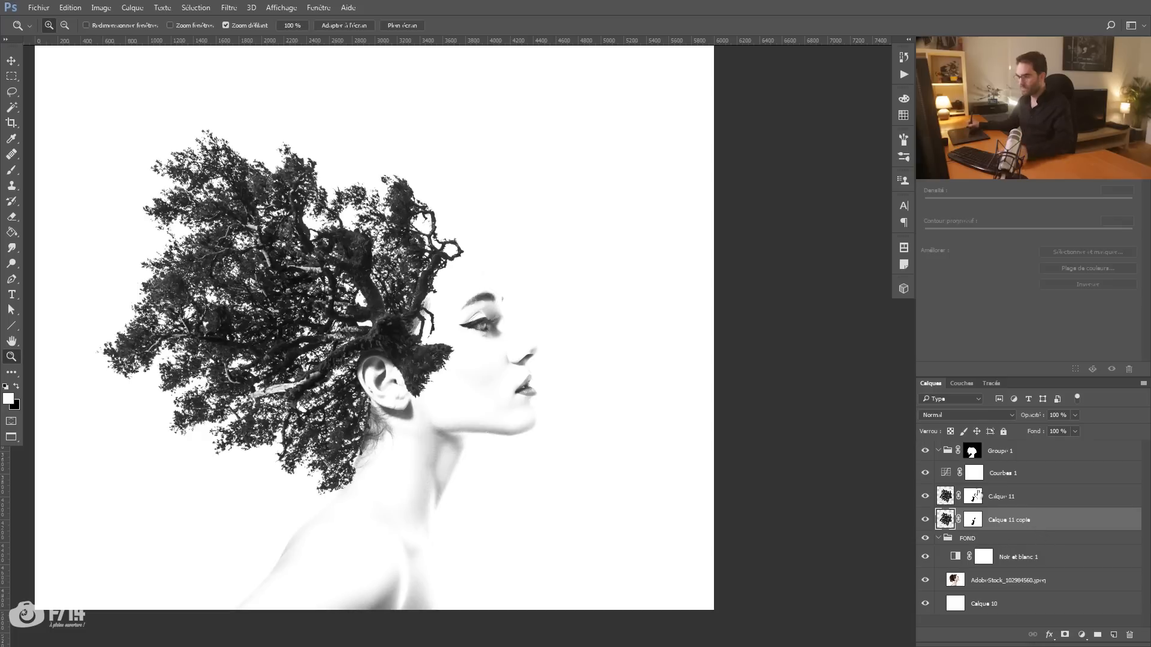
drag(975, 500, 976, 500)
key(ctrl+g)
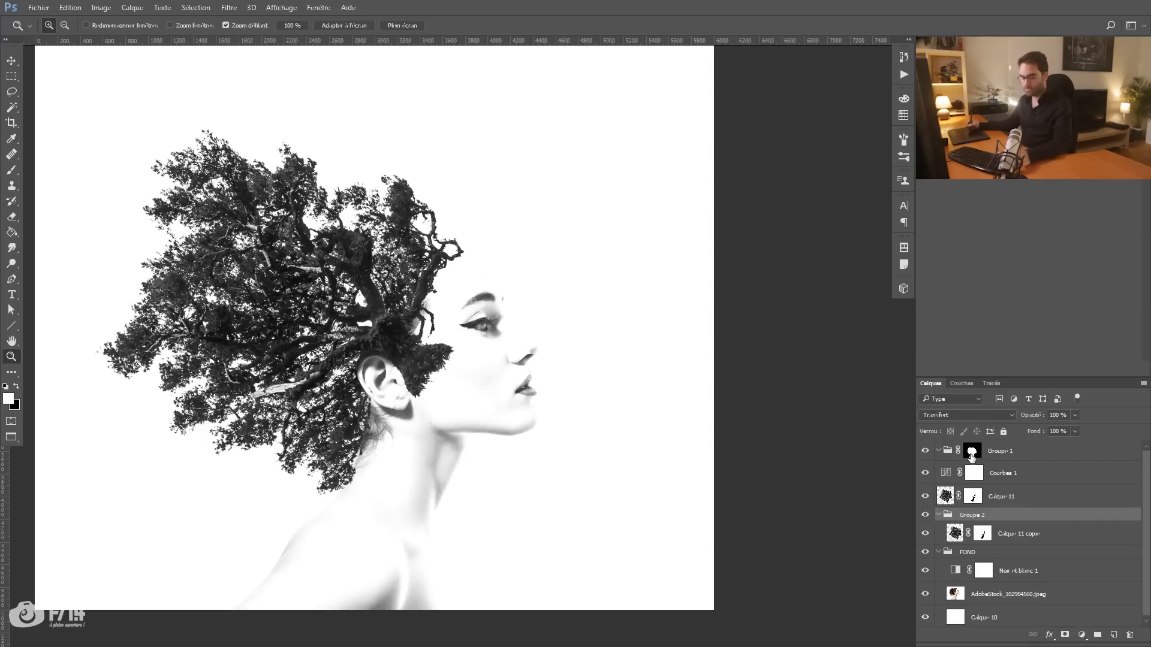
Copy Groupe 1's mask onto Groupe 2 and clip the Courbes 1 adjustment to Calque 11.
drag(976, 456, 978, 516)
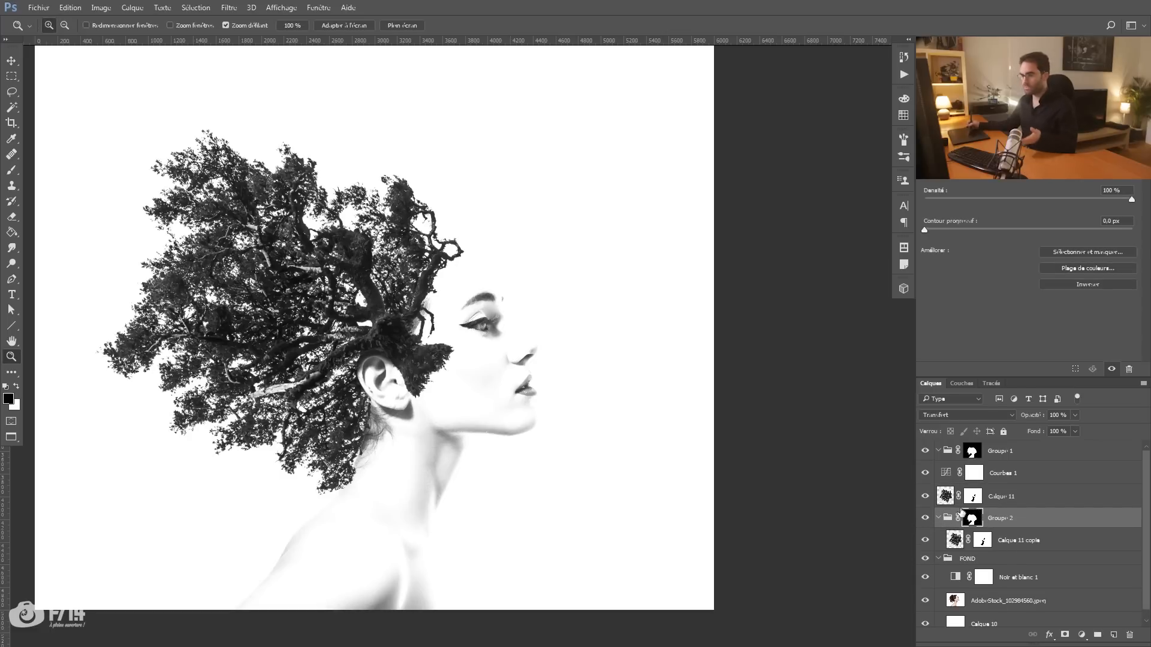
click(1017, 544)
alt+click(958, 485)
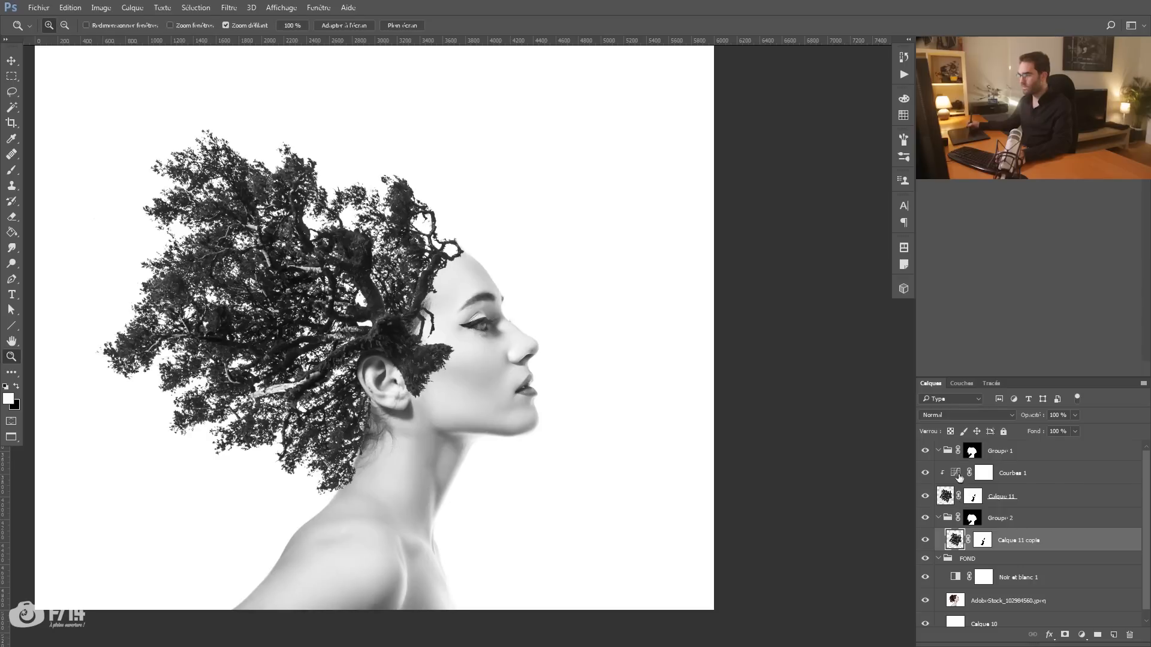
Delete Calque 11 copie's mask without applying it and move the tree copy over the face and neck.
drag(982, 541, 1129, 635)
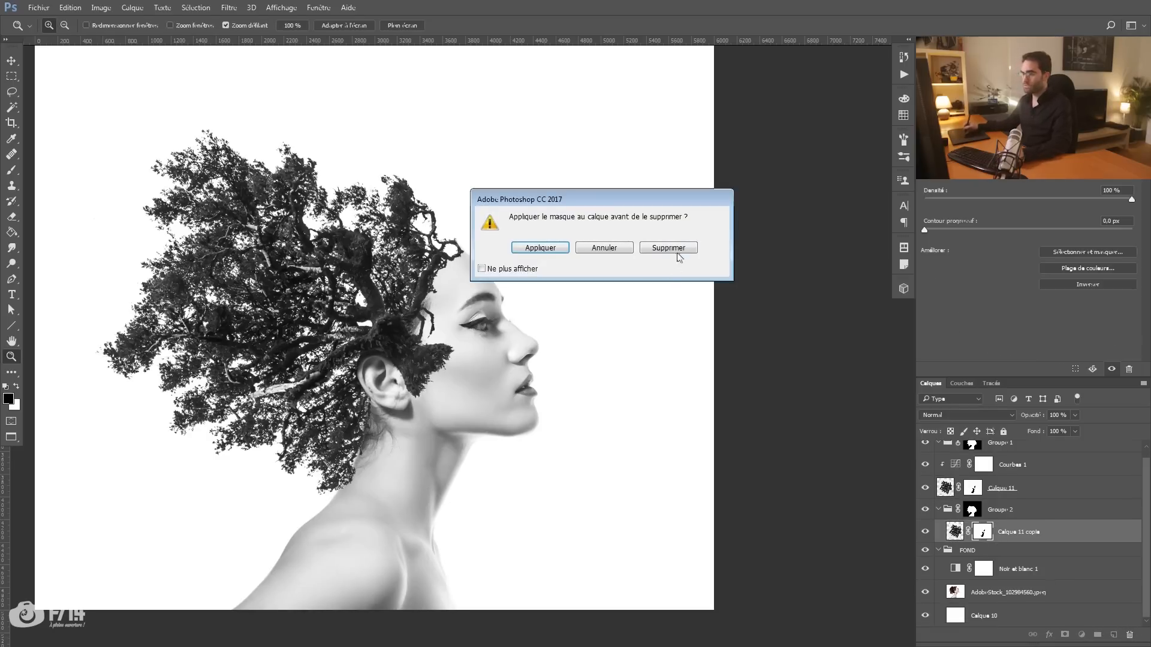
click(676, 253)
key(v)
drag(310, 387, 415, 374)
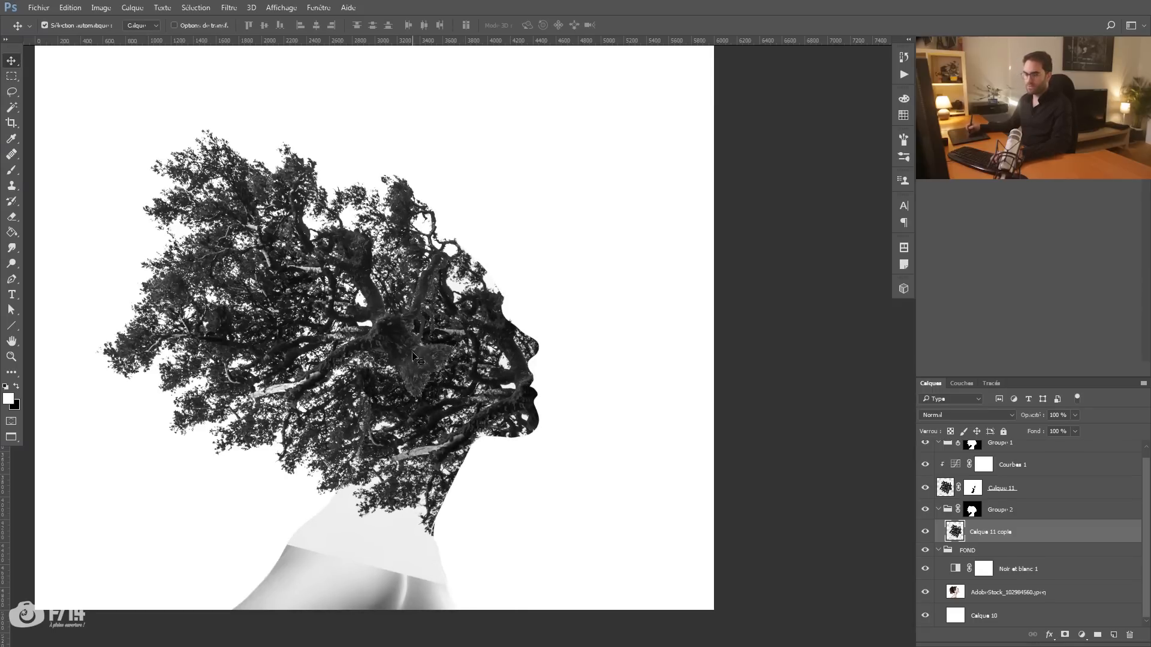
Flip Calque 11 copie, rotate it about 31° and position its foliage across the whole face and upper neck.
key(ctrl+t)
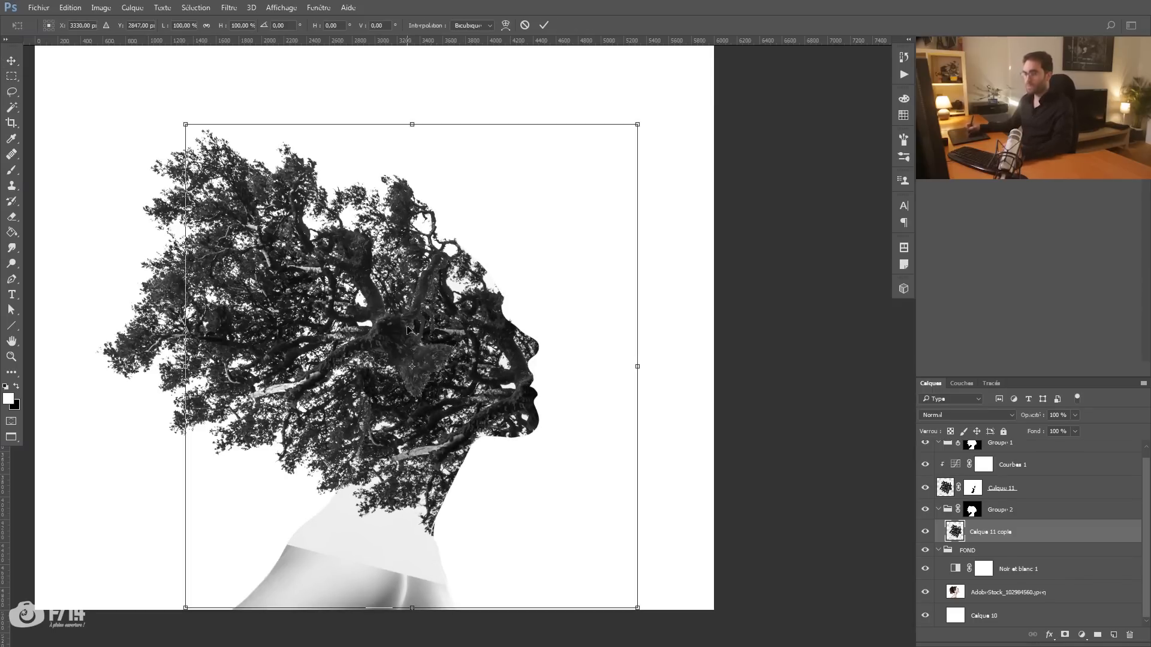
right_click(407, 330)
click(494, 509)
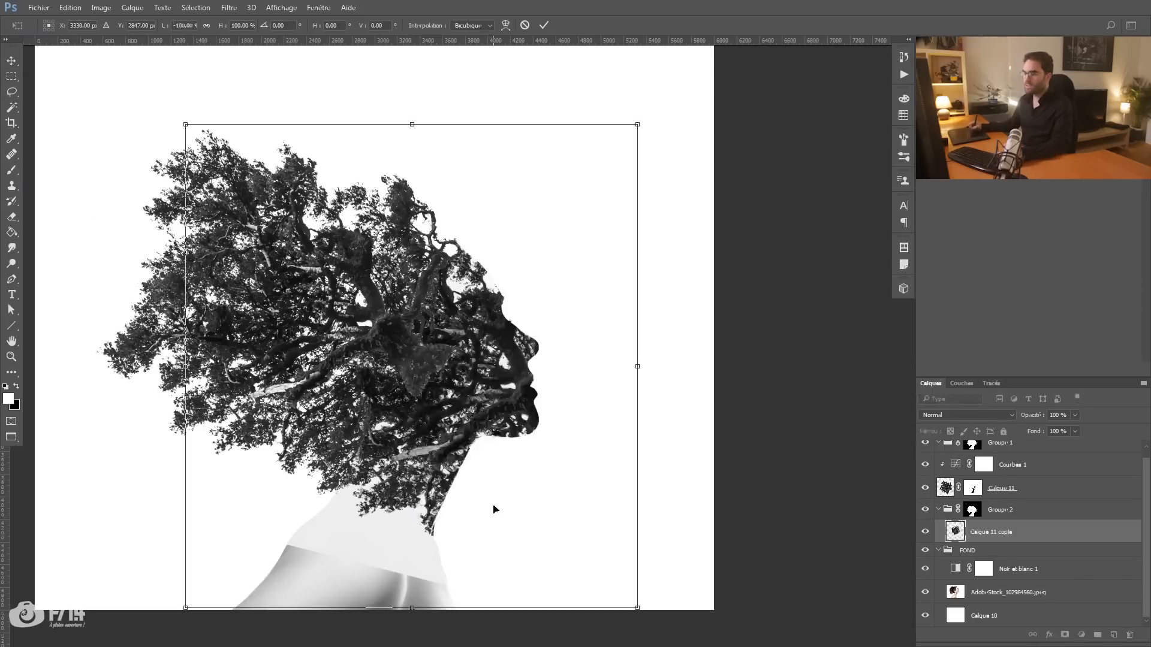
drag(471, 407, 428, 497)
drag(643, 386, 651, 492)
drag(443, 391, 511, 307)
drag(718, 412, 711, 467)
mouse_move(551, 443)
mouse_down()
mouse_move(530, 485)
mouse_move(541, 433)
mouse_up()
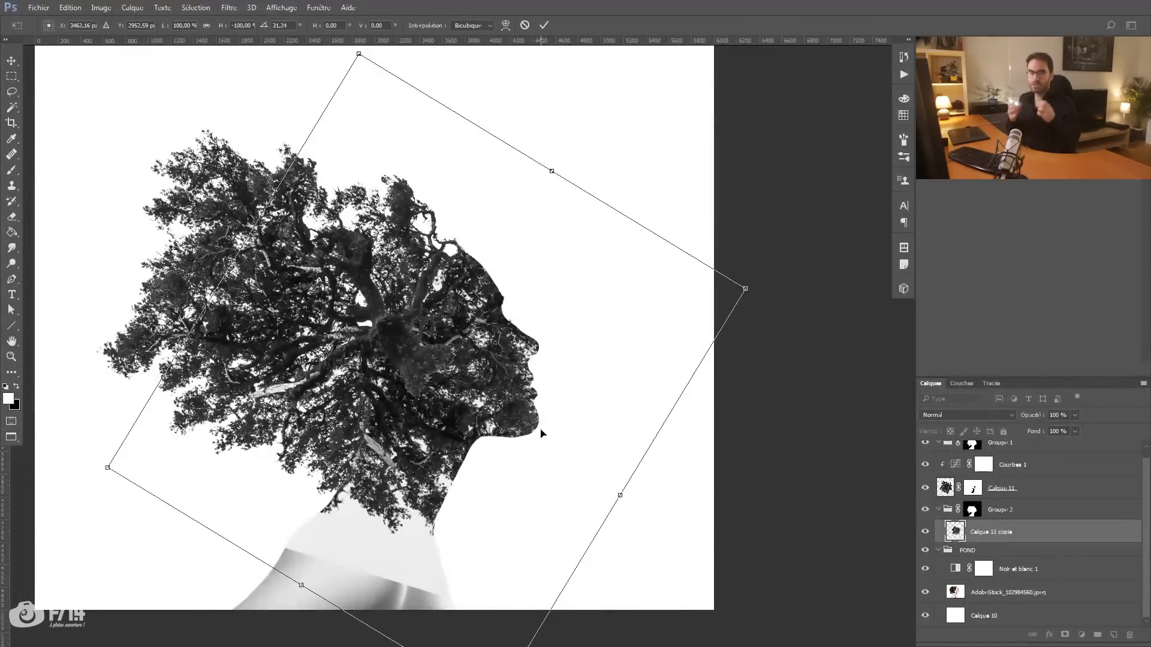
key(Return)
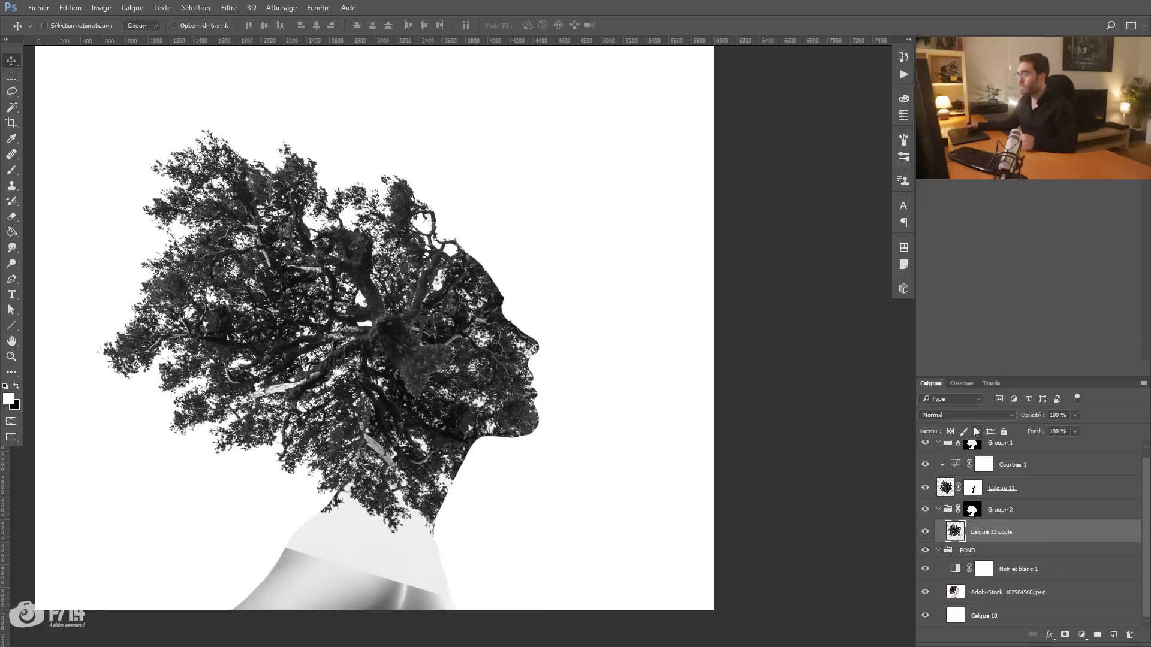
Set Calque 11 copie's blend mode to Éclaircir.
click(978, 418)
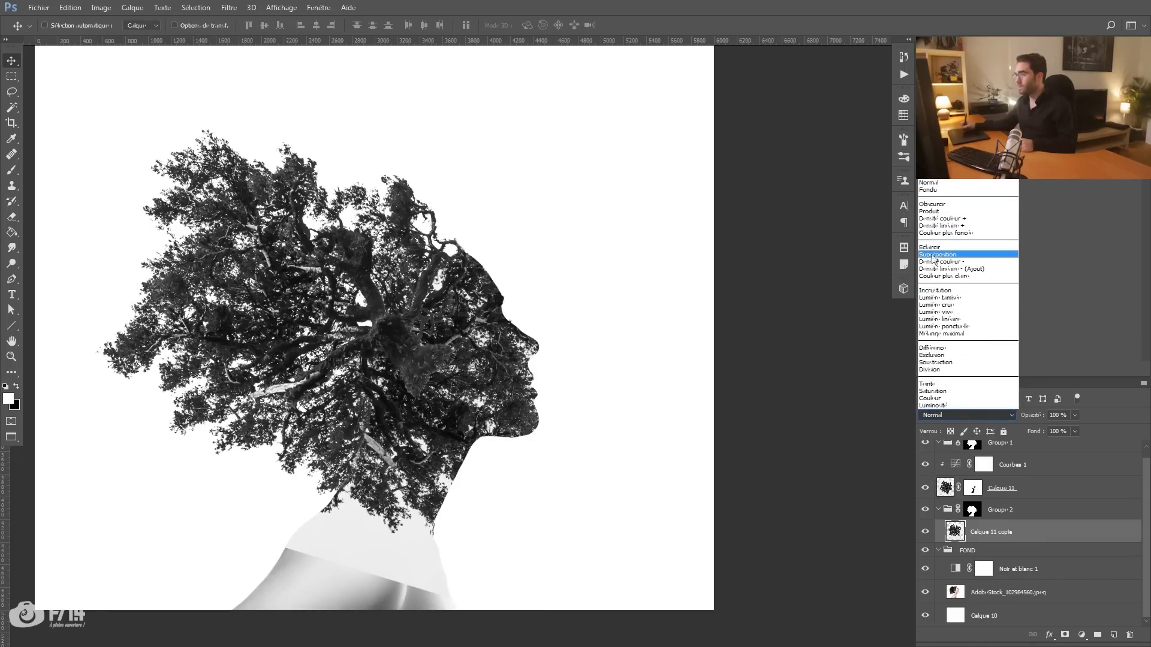
click(939, 248)
drag(505, 434, 489, 414)
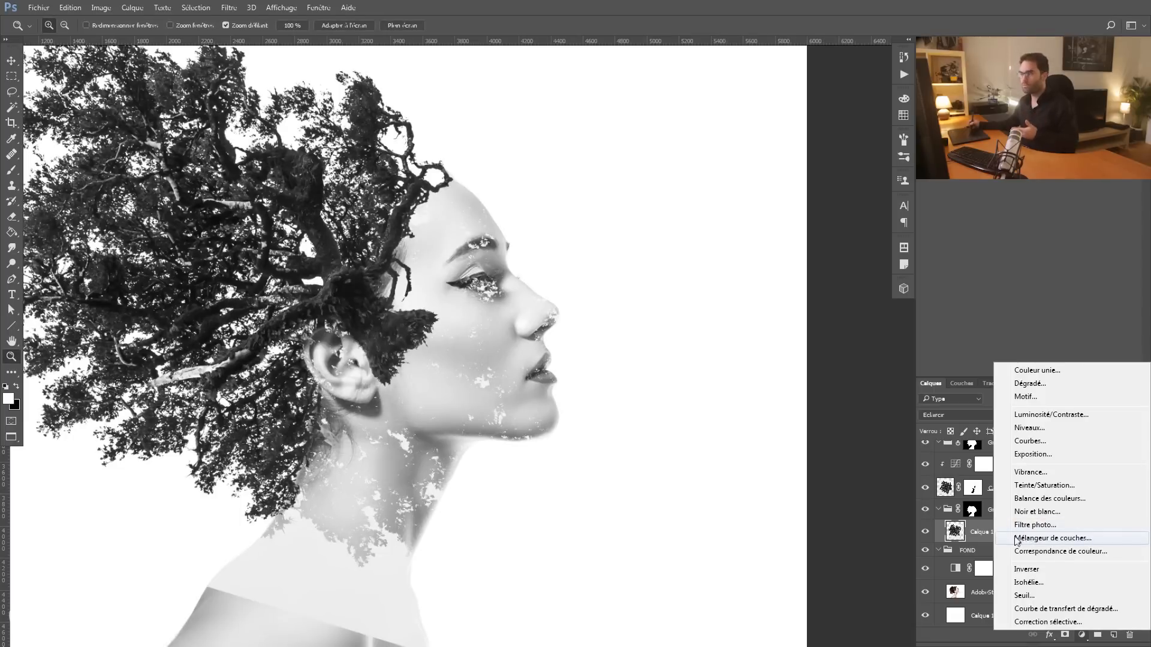
Brighten Calque 11 copie with a clipped Curves adjustment, raising the midtones from input 119 to output 154.
click(1042, 441)
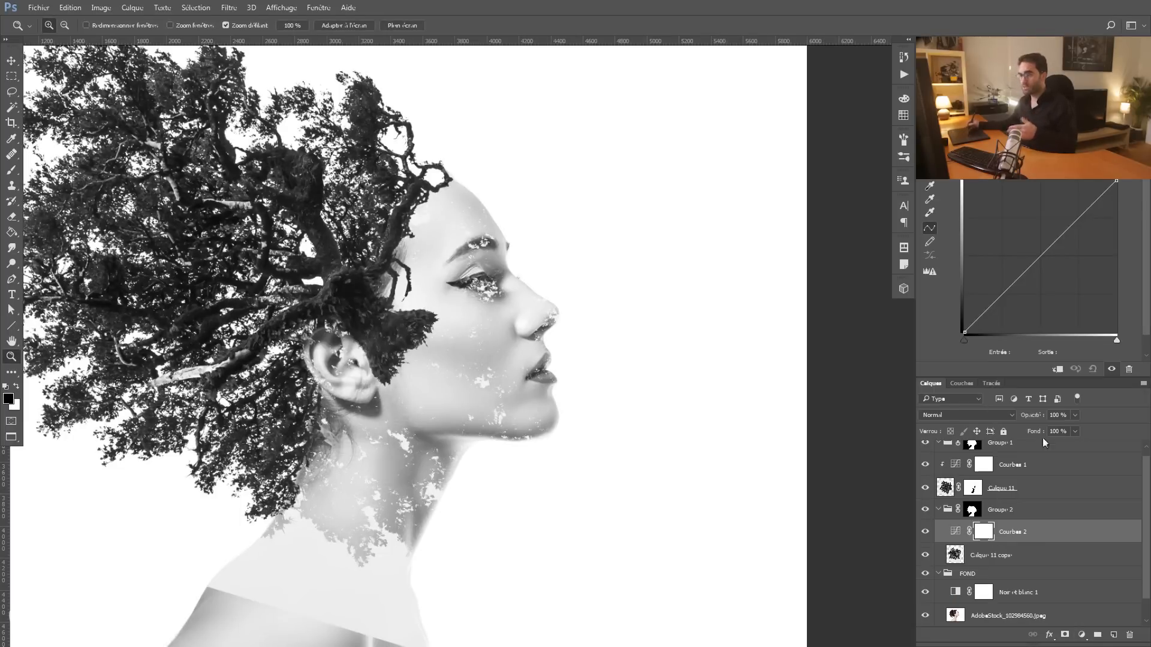
alt+click(952, 543)
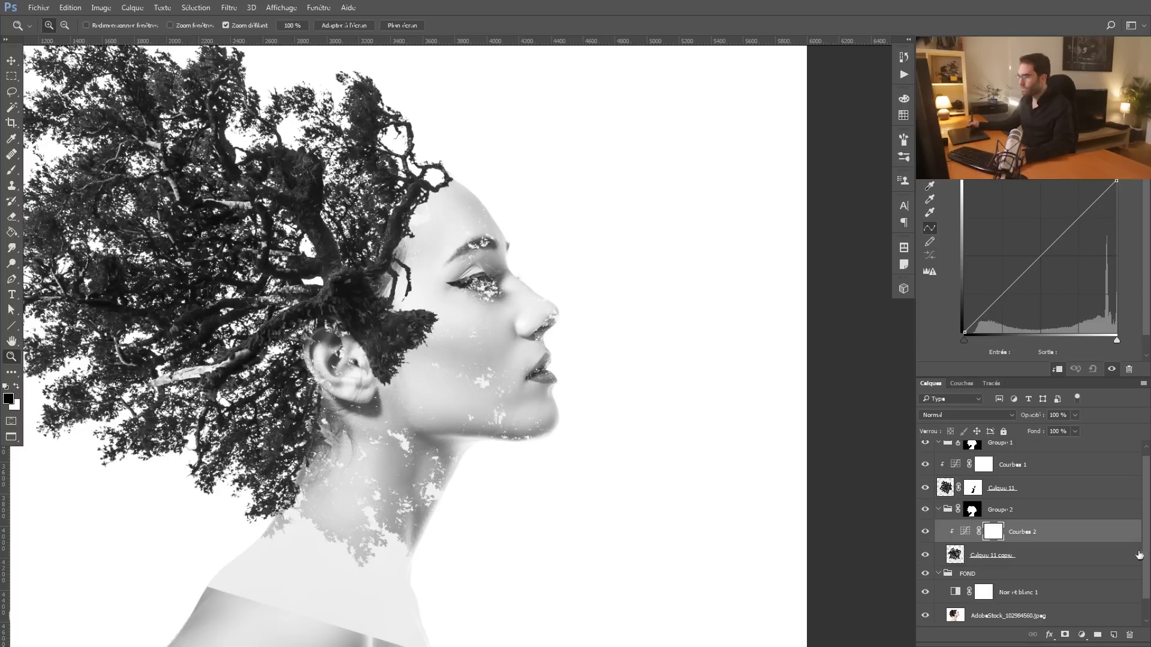
scroll(970, 512, down, 1)
drag(1031, 265, 1035, 240)
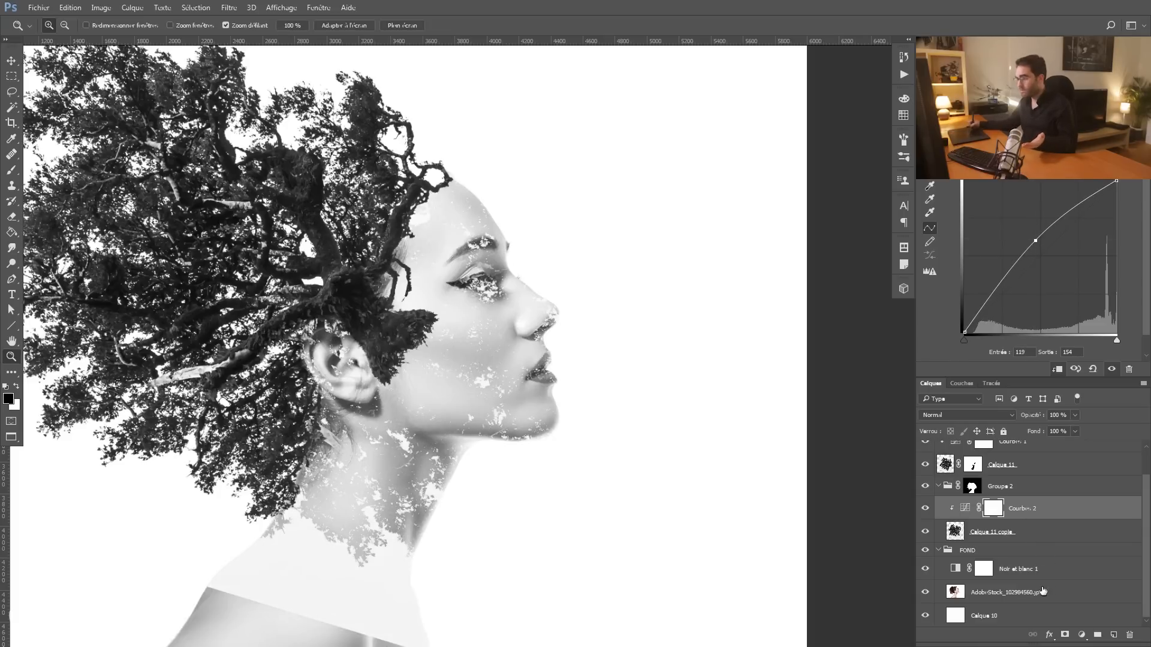
Darken the portrait with a Curves adjustment directly above its layer in FOND, lowering input 149 to output 102.
click(1042, 591)
click(1082, 634)
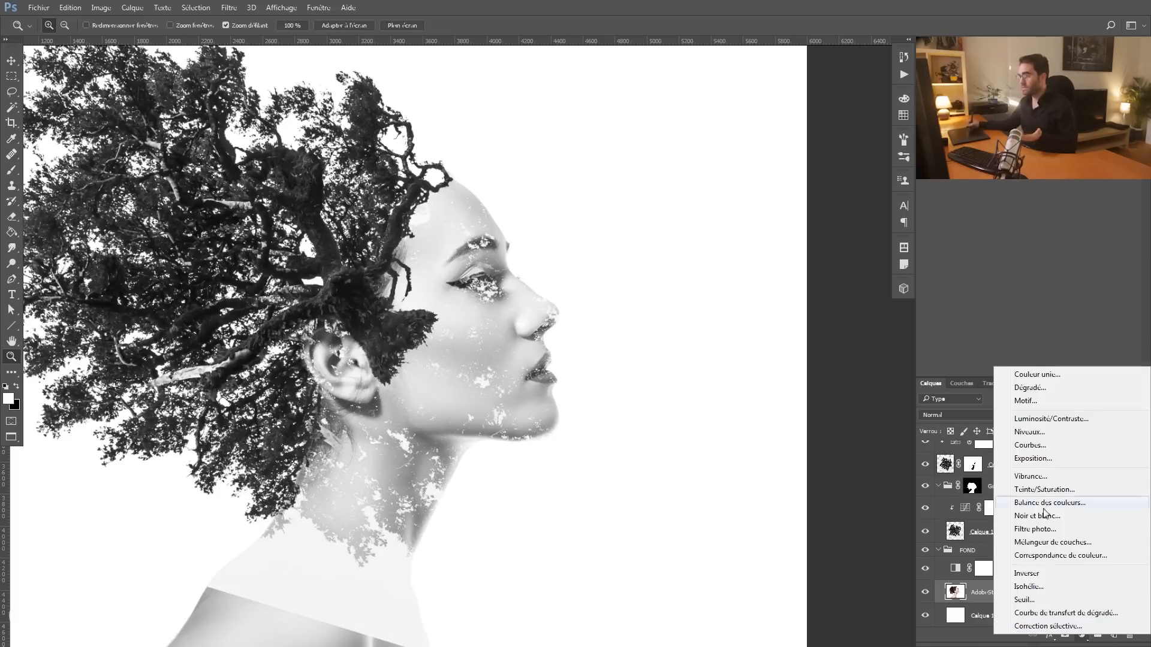
click(1040, 446)
drag(1039, 256, 1054, 272)
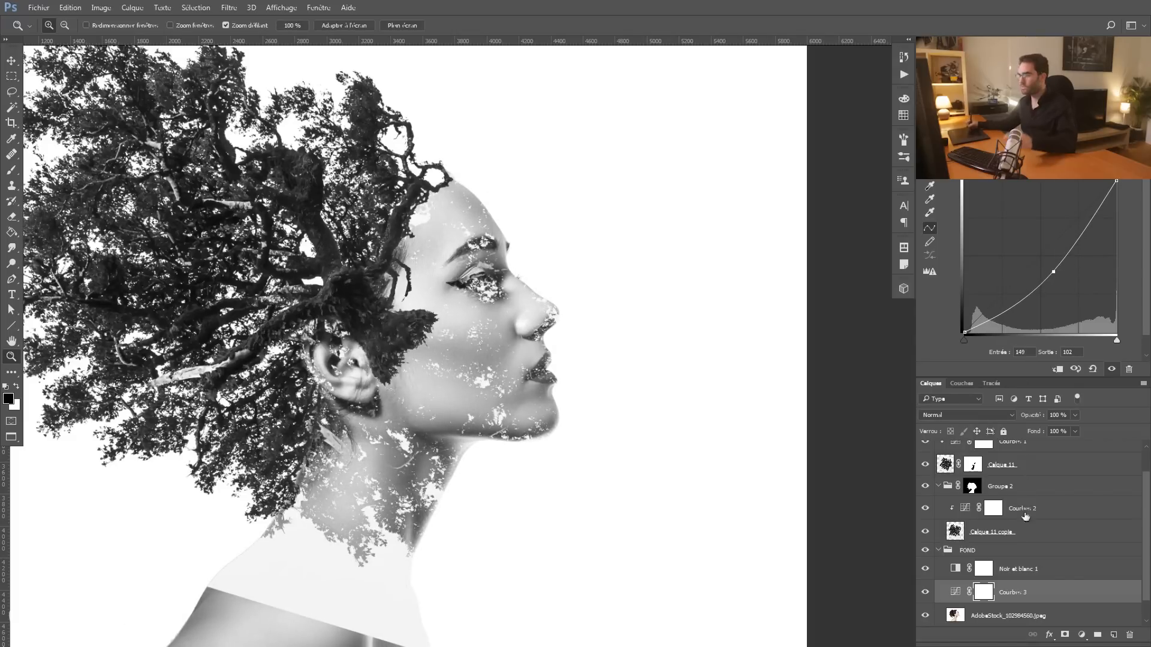
Move Calque 11 copie slightly upward to reposition the foliage texture over the face and neck.
click(1024, 531)
key(v)
drag(403, 366, 399, 324)
drag(366, 359, 393, 256)
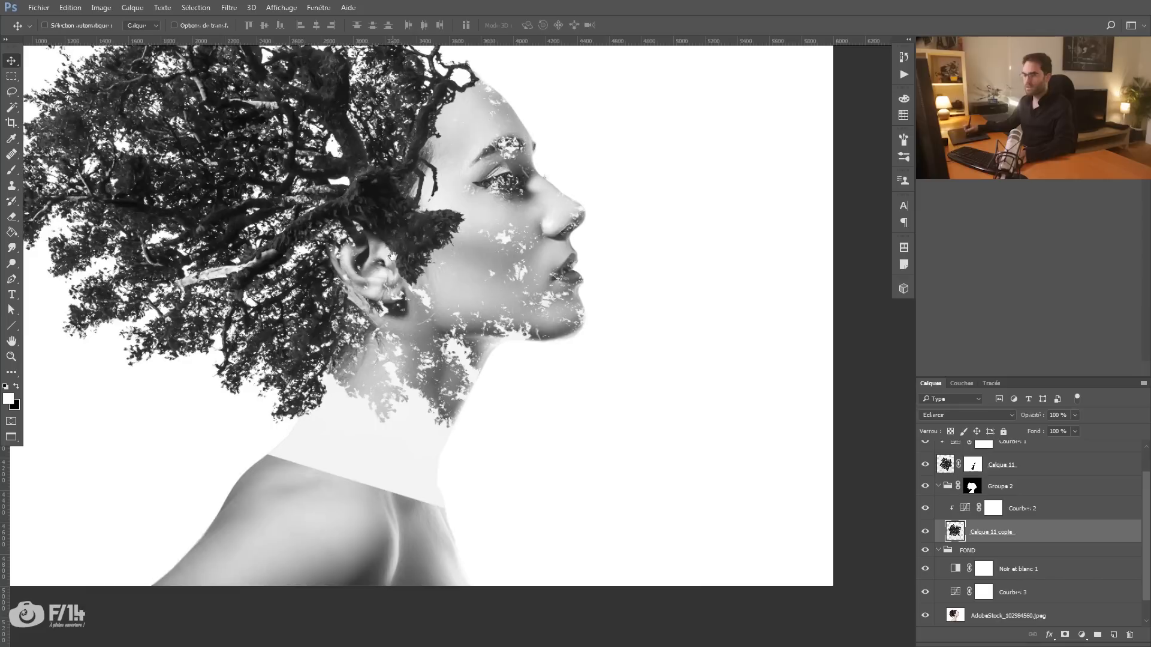
Add a mask to Calque 11 copie and paint it black with a larger brush to remove the pale patch across the lower neck.
click(1065, 634)
key(b)
key(x)
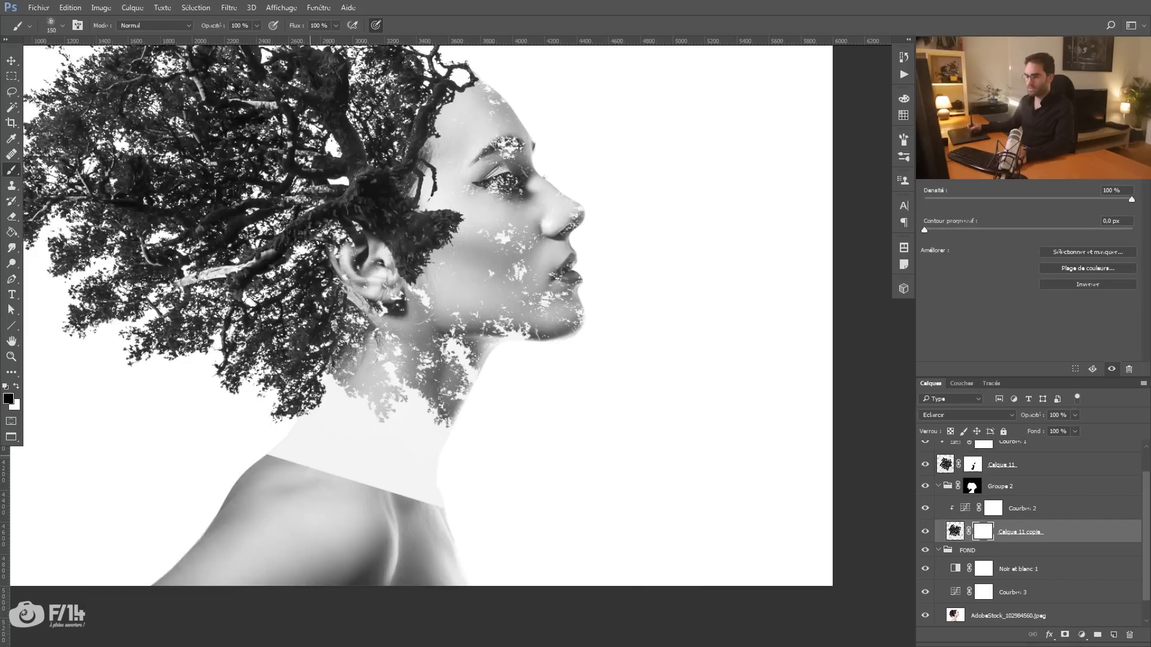
right_click(311, 444)
alt+right_click(244, 442)
mouse_move(310, 451)
mouse_down()
mouse_move(276, 426)
mouse_move(331, 395)
mouse_move(347, 462)
mouse_move(362, 474)
mouse_move(344, 396)
mouse_move(384, 482)
mouse_move(420, 423)
mouse_move(444, 414)
mouse_move(368, 368)
mouse_up()
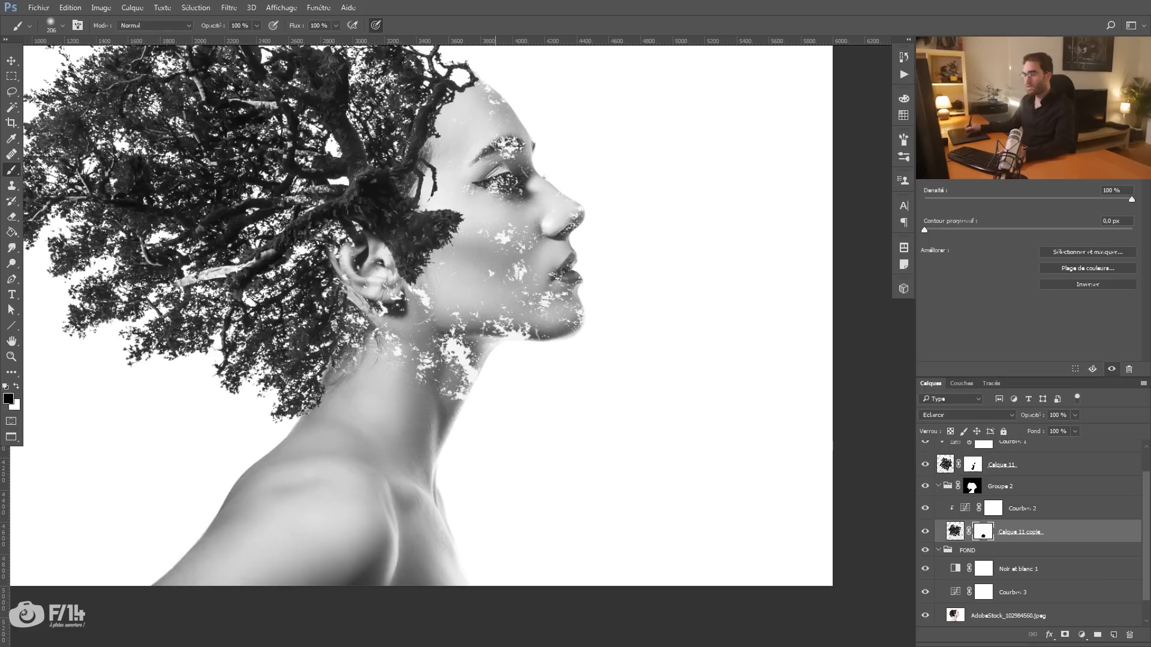
drag(405, 373, 471, 368)
drag(380, 387, 365, 386)
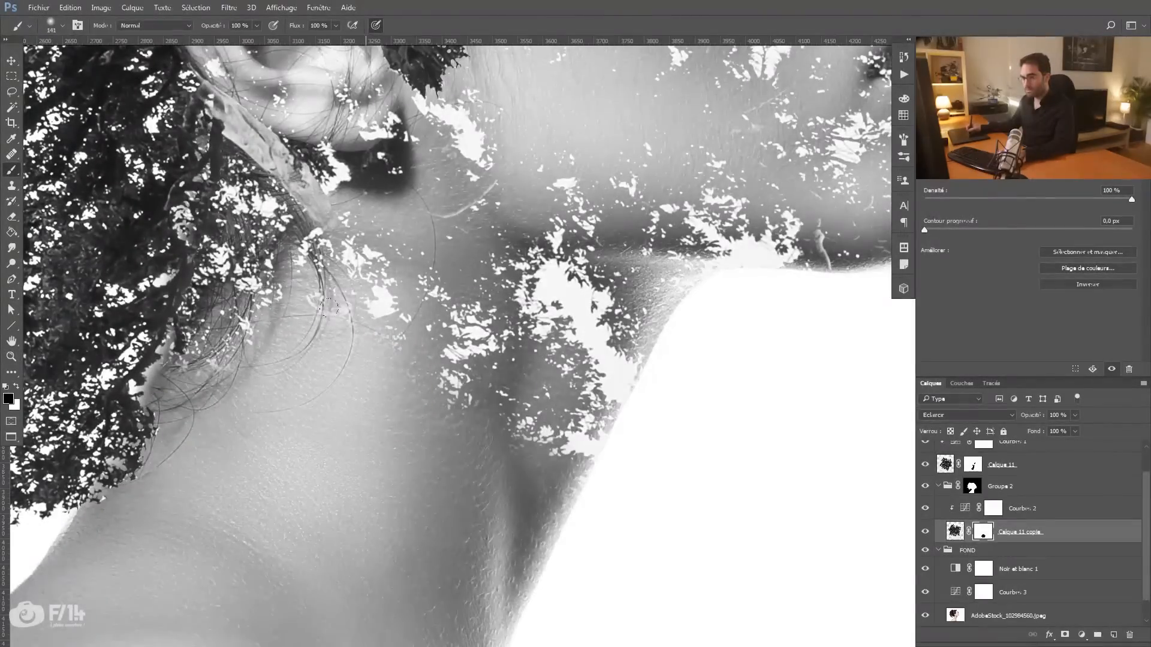
key(ctrl+0)
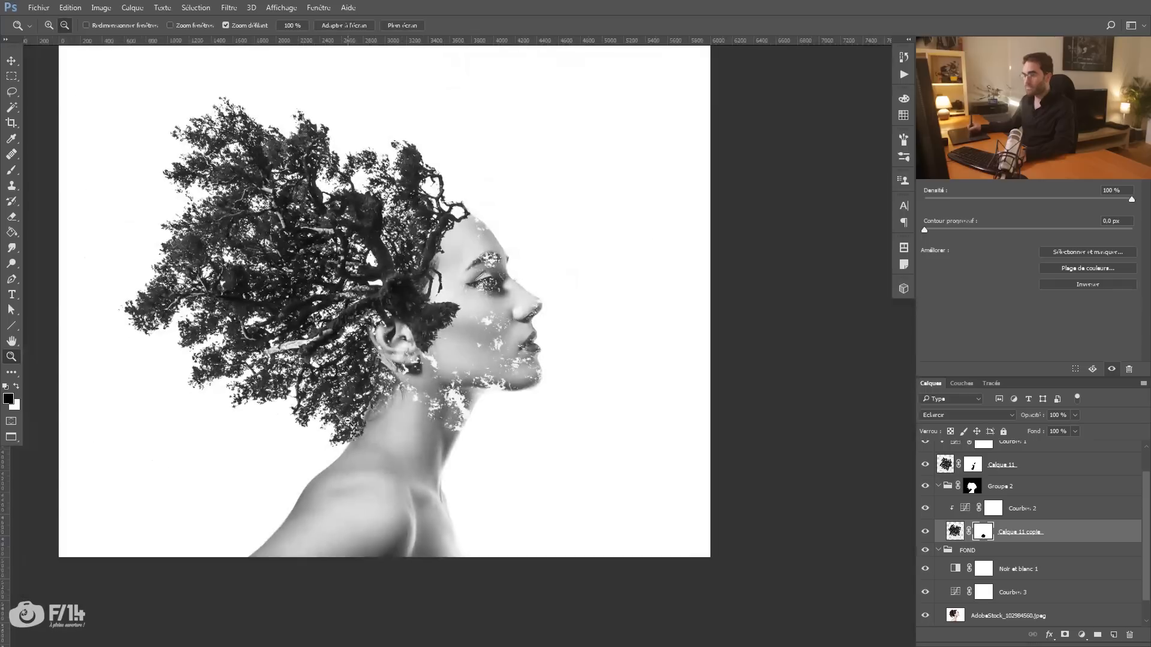
Duplicate Calque 11 copie down over the neck and shoulders, and group the two foliage layers.
click(951, 537)
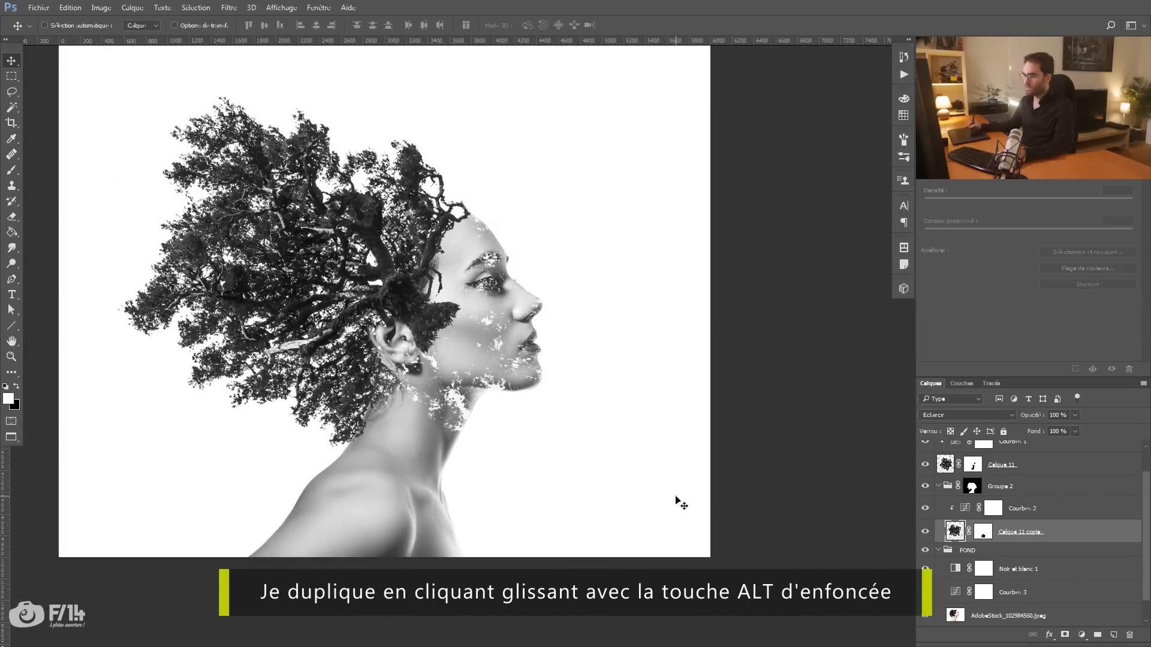
drag(482, 336, 367, 579)
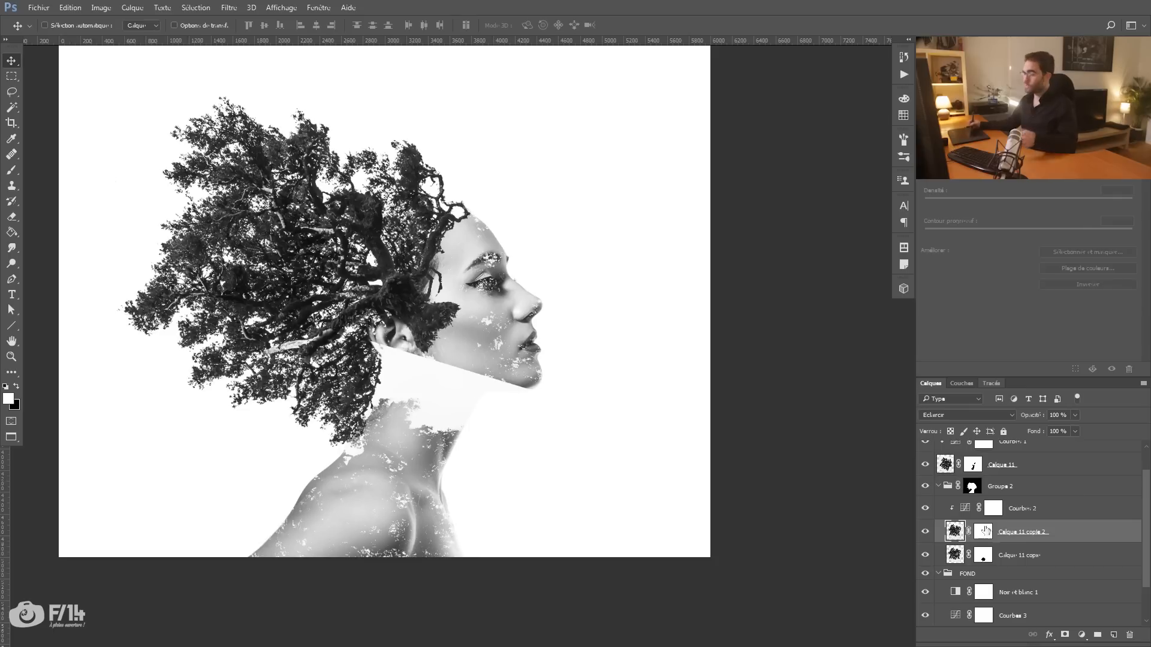
ctrl+click(1039, 555)
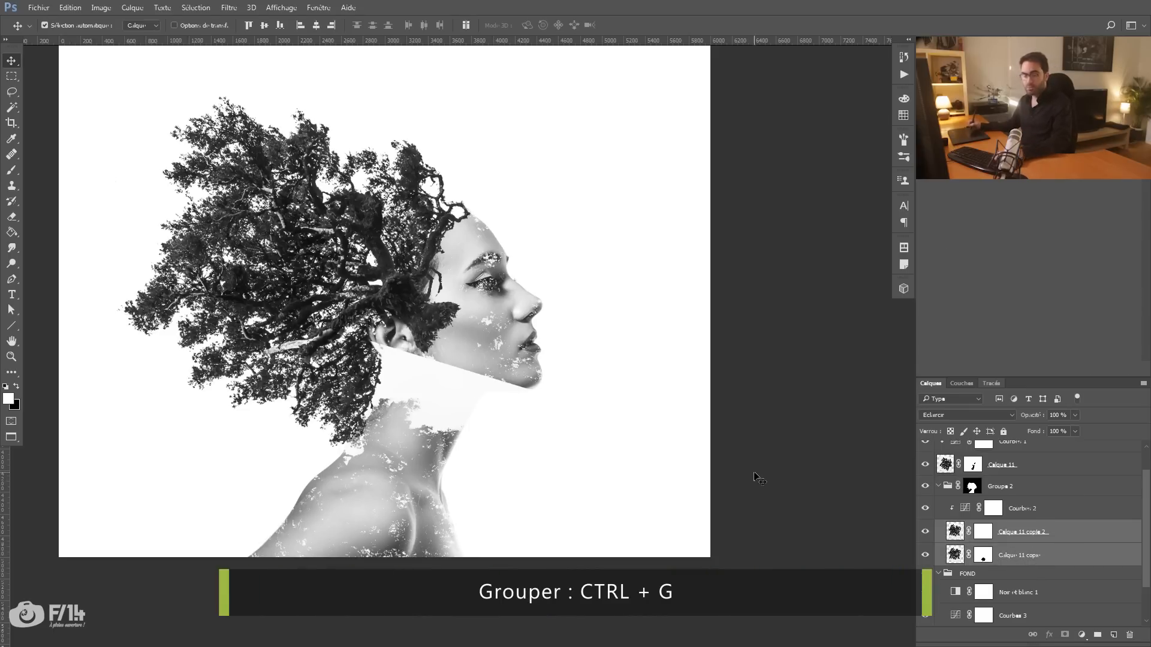
key(ctrl+g)
Move the Courbes 2 adjustment above Groupe 3 and clip it to that group.
click(948, 514)
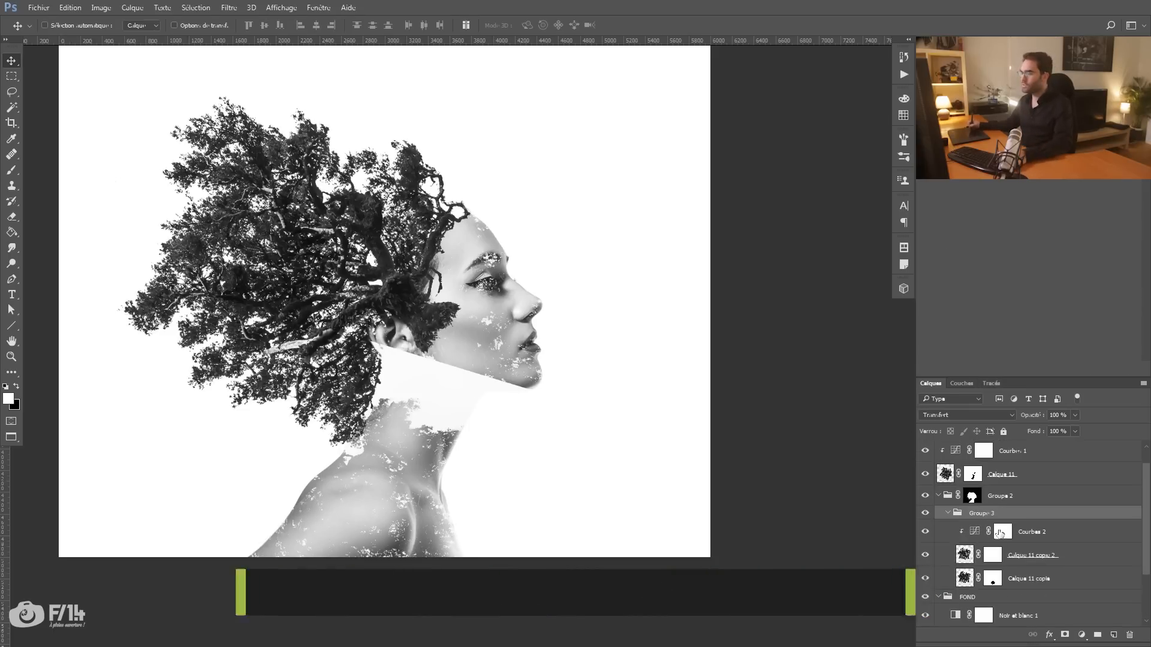
drag(1018, 508, 1017, 509)
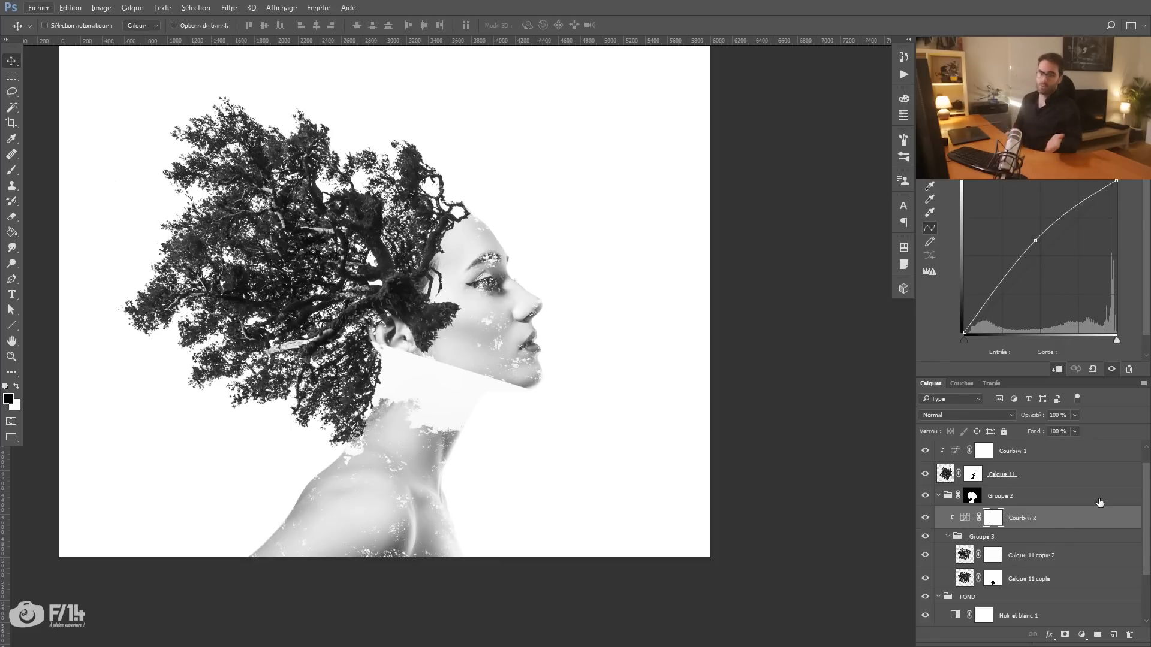
alt+click(964, 528)
Transform Calque 11 copie 2 to about 91% width and 82% height, rotated about 111°, with its foliage over the neck and shoulder.
click(964, 554)
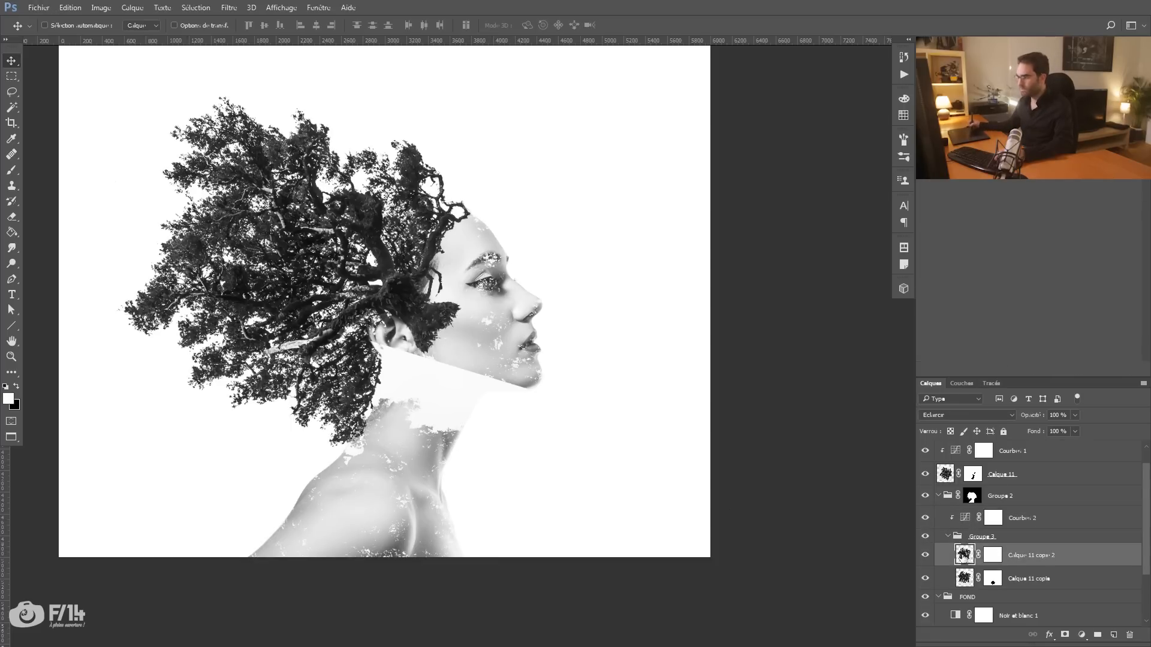
drag(366, 456, 343, 408)
key(ctrl+t)
drag(624, 265, 462, 470)
drag(637, 513, 575, 521)
drag(639, 430, 590, 341)
drag(398, 484, 495, 460)
drag(490, 355, 507, 325)
drag(458, 400, 456, 439)
drag(583, 278, 314, 619)
drag(390, 447, 350, 398)
drag(545, 358, 465, 297)
drag(438, 416, 453, 396)
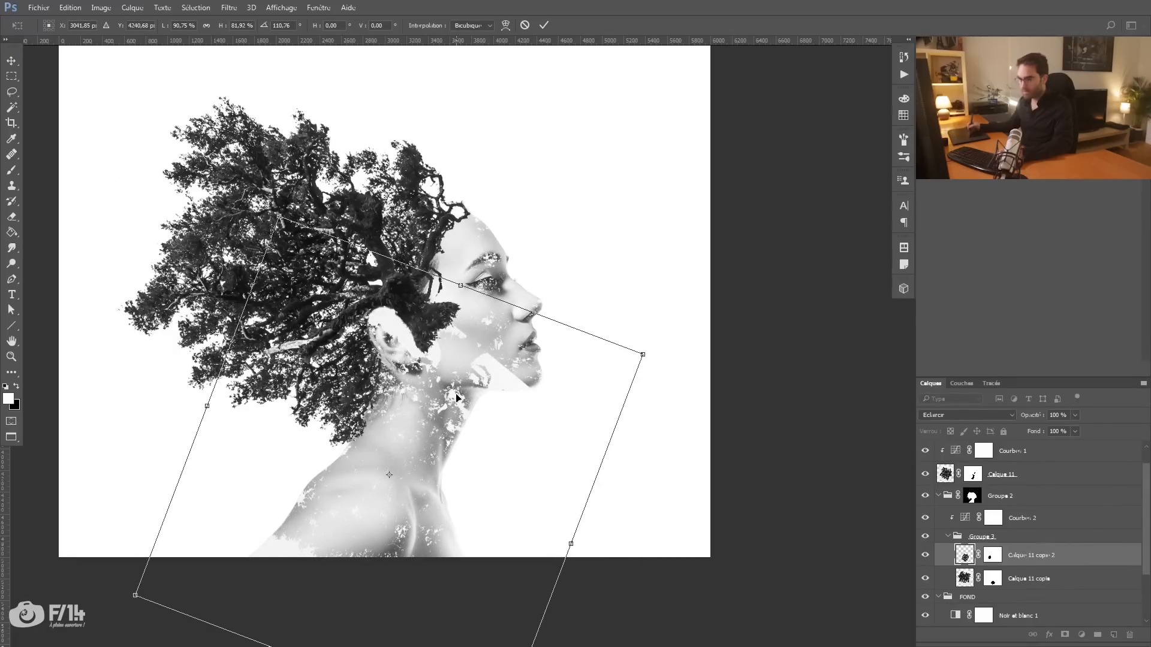
key(Return)
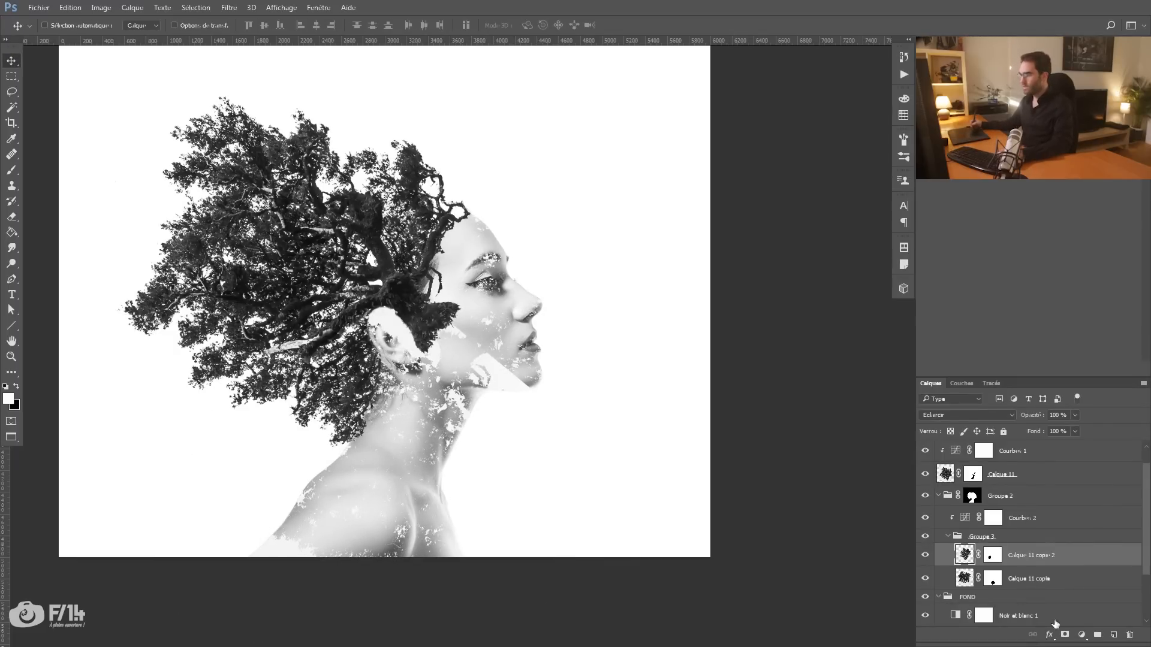
Paint black on Calque 11 copie 2's mask with a large brush to remove its hard edges around the ear and jaw.
click(994, 560)
key(b)
alt+right_click(466, 354)
mouse_move(427, 352)
mouse_down()
mouse_move(413, 330)
mouse_move(423, 363)
mouse_move(480, 356)
mouse_up()
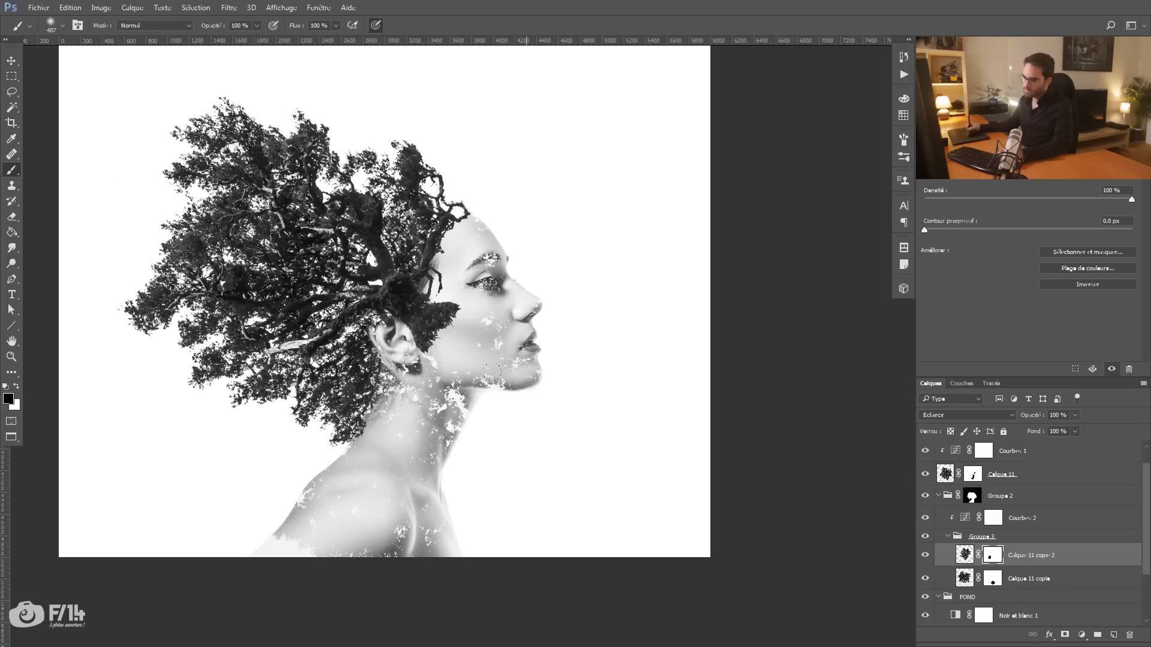
Add a mask to the AdobeStock portrait layer and paint black over the pale lower corner of the shoulder to fade it into the background.
key(z)
drag(428, 393, 468, 395)
drag(391, 500, 413, 446)
click(250, 462)
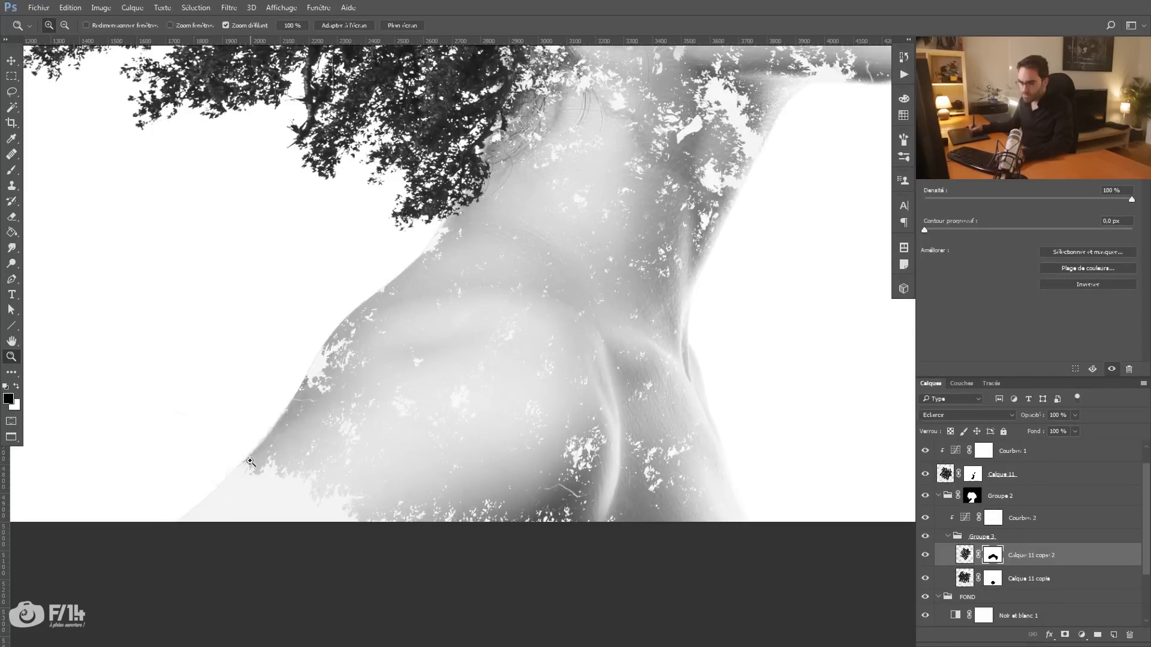
mouse_move(363, 483)
mouse_down()
mouse_move(319, 483)
mouse_move(346, 486)
mouse_up()
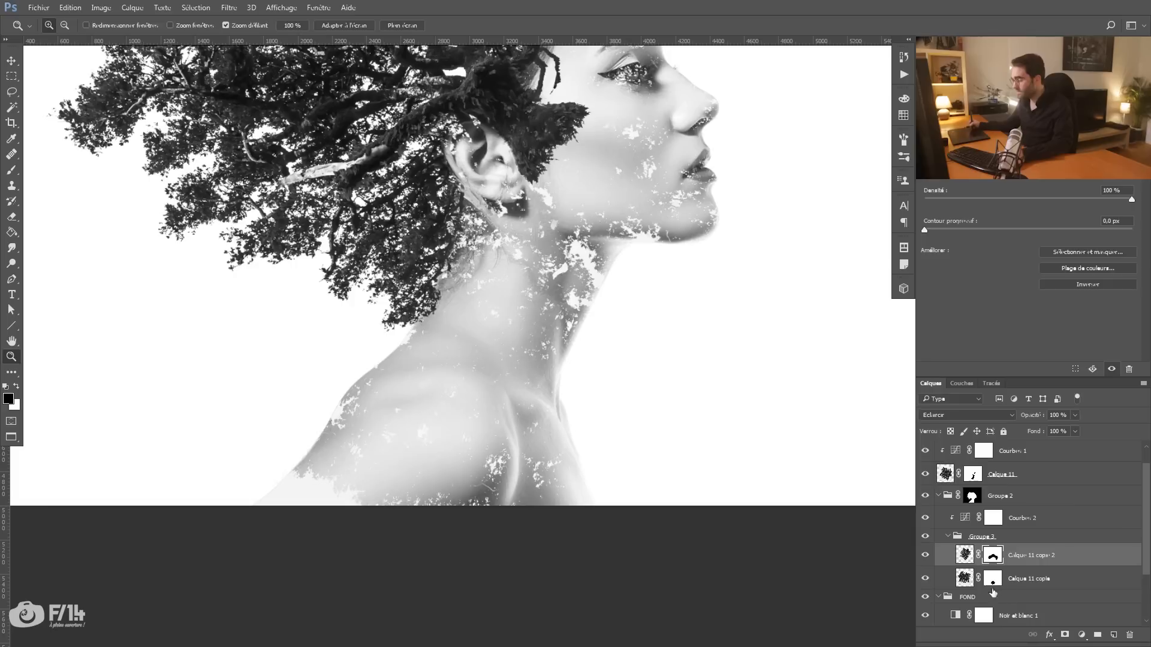
scroll(1145, 544, down, 3)
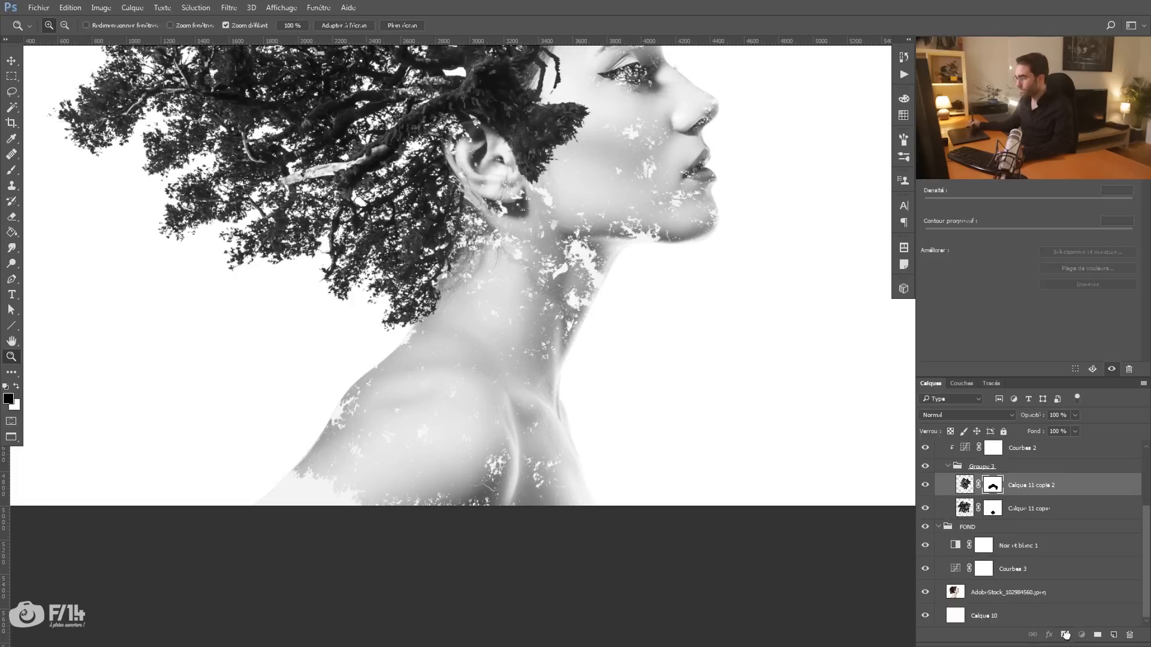
click(1034, 592)
key(v)
key(b)
click(251, 473)
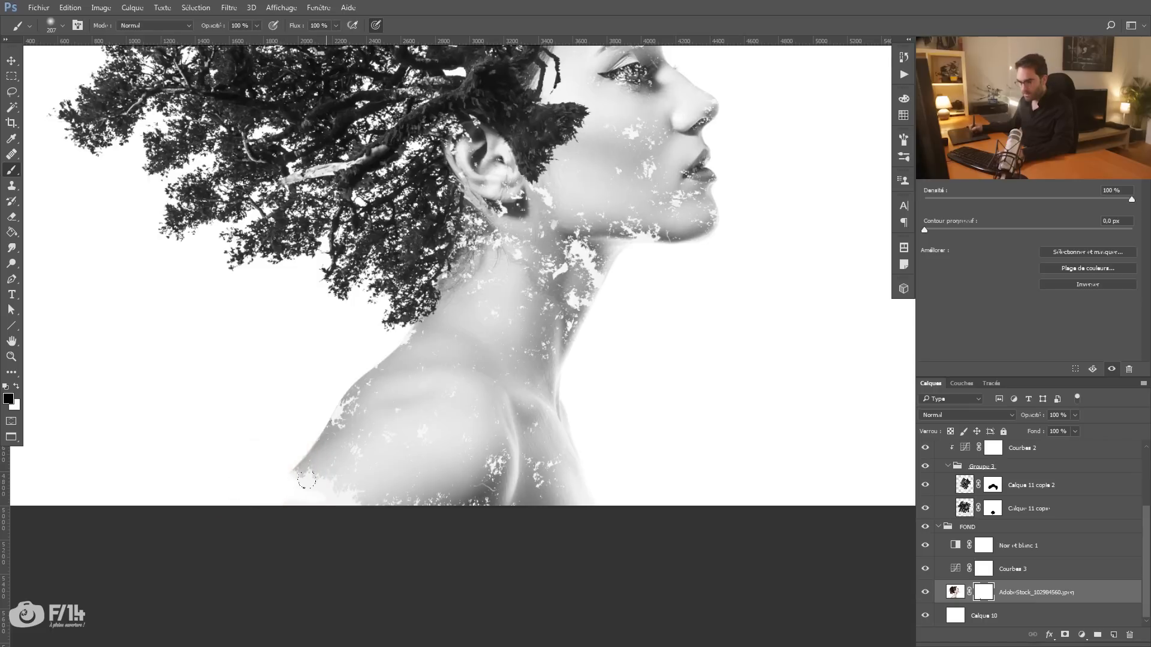
key(z)
drag(303, 482, 330, 511)
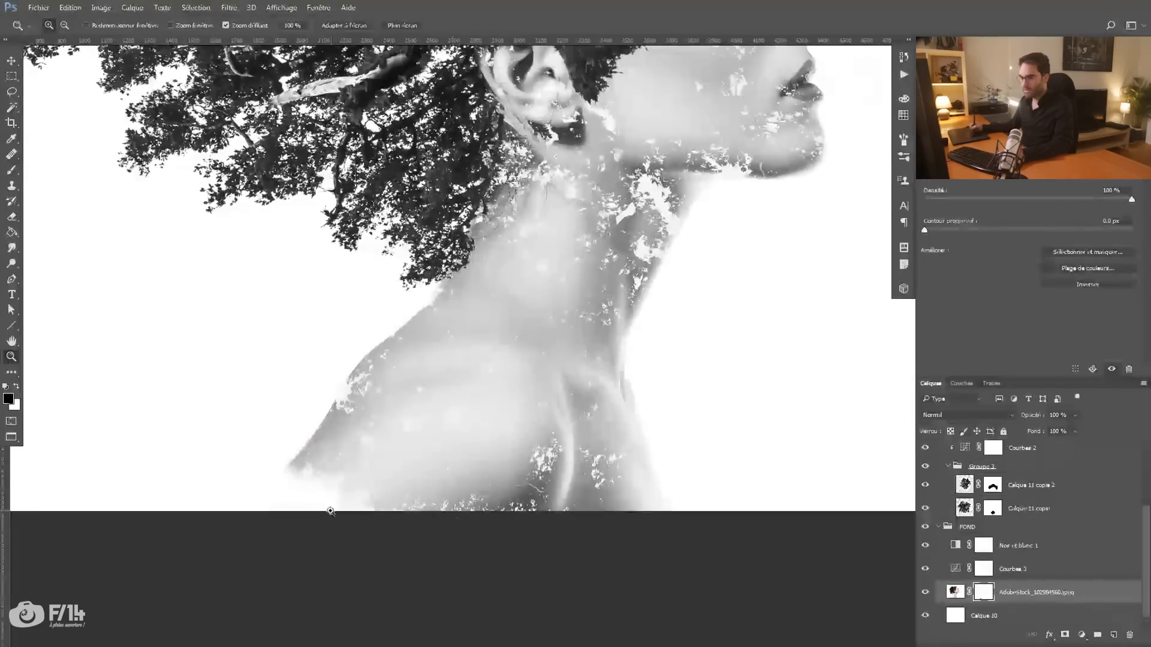
click(978, 497)
key(w)
key(x)
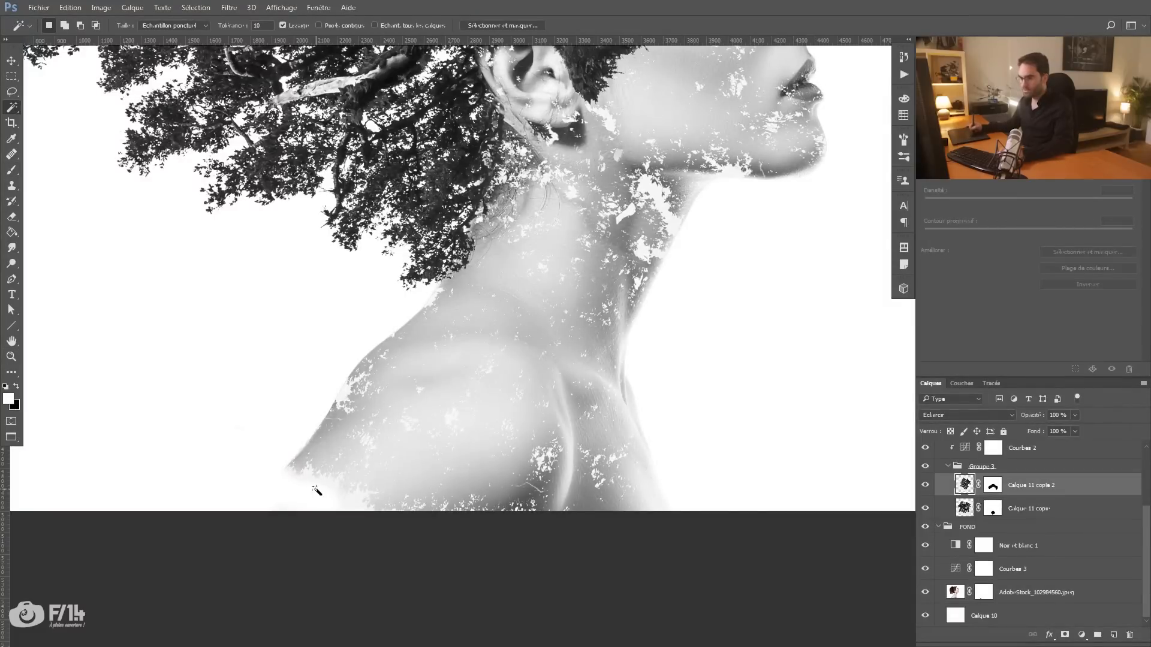
click(310, 493)
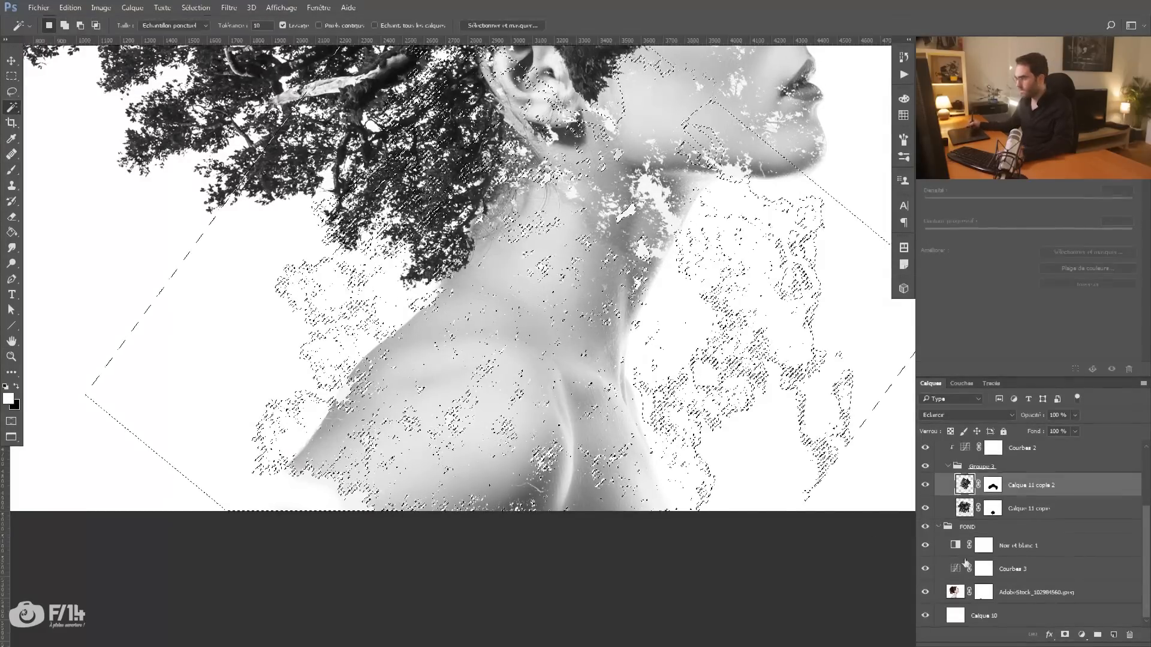
key(ctrl+d)
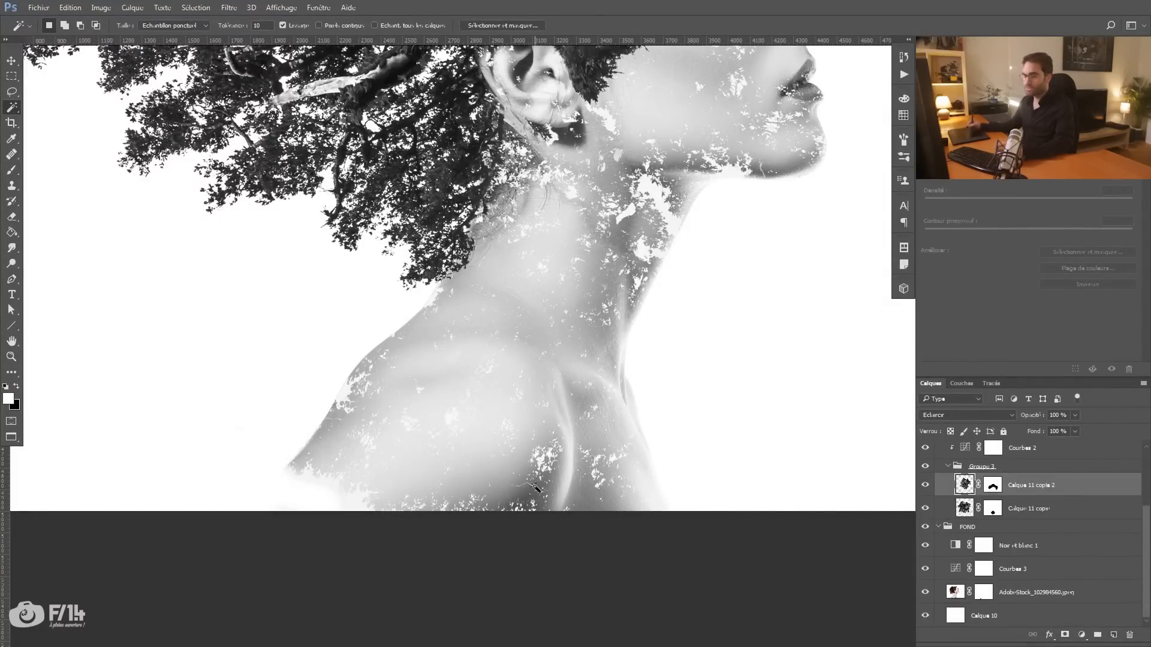
Isolate Calque 11 copie 2, select its light background around the foliage with the Magic Wand, and show all layers again.
alt+click(926, 486)
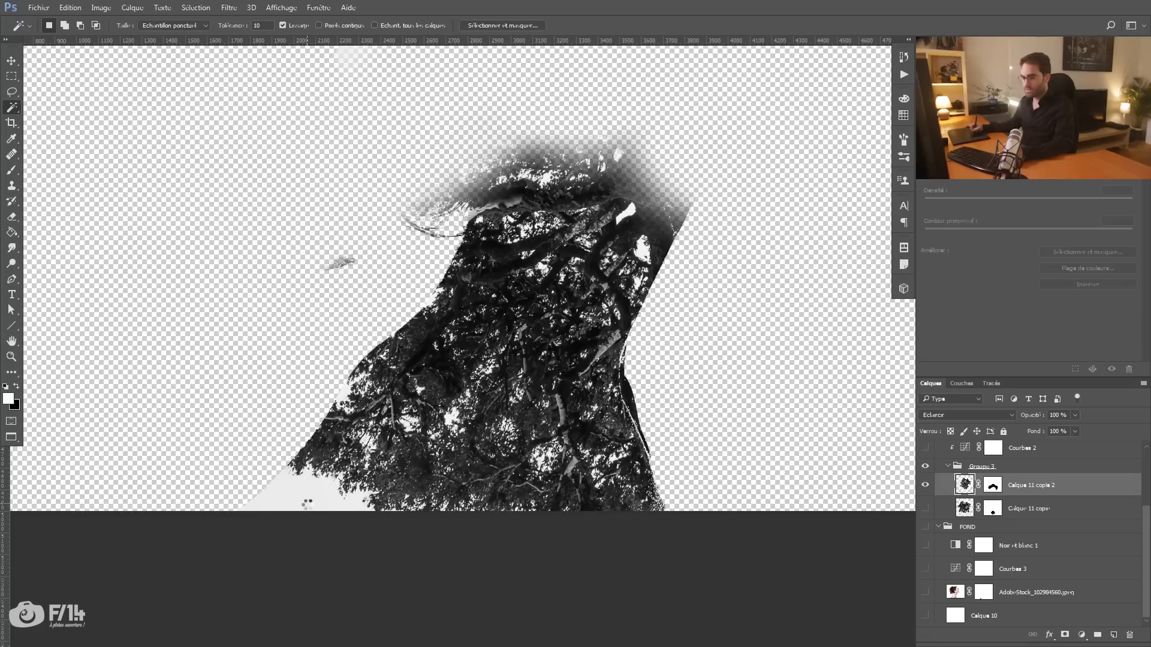
click(308, 504)
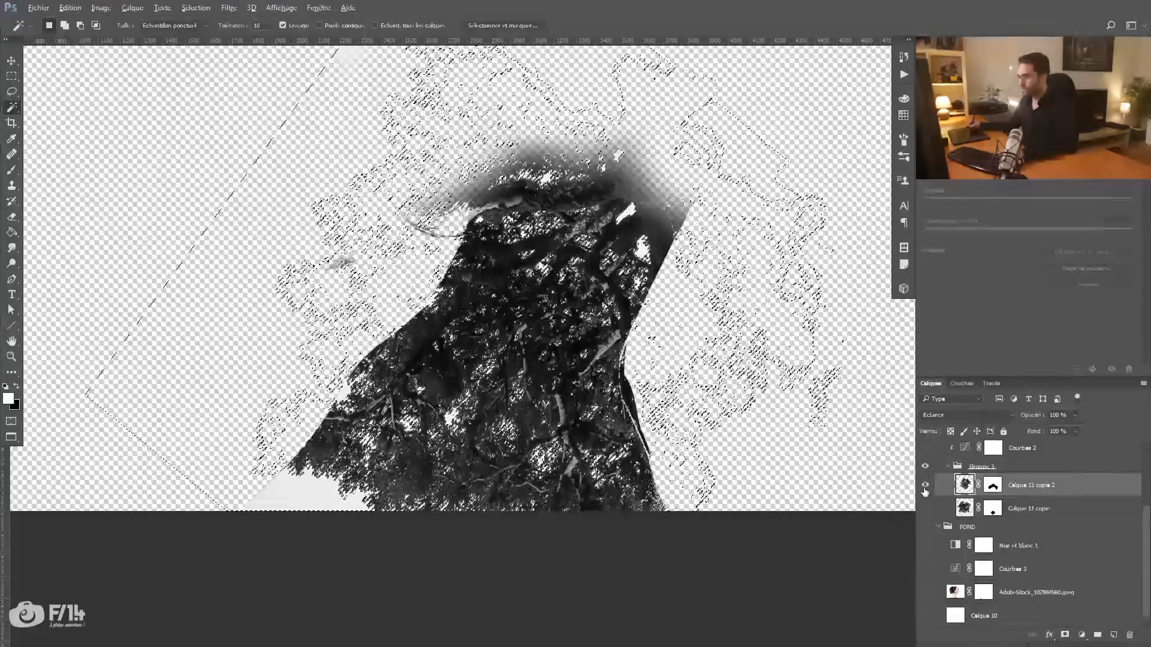
alt+click(925, 485)
Paint black on the AdobeStock portrait layer's mask inside the selection to give the lower shoulder corner a leafy outline, then deselect.
click(983, 592)
key(b)
key(x)
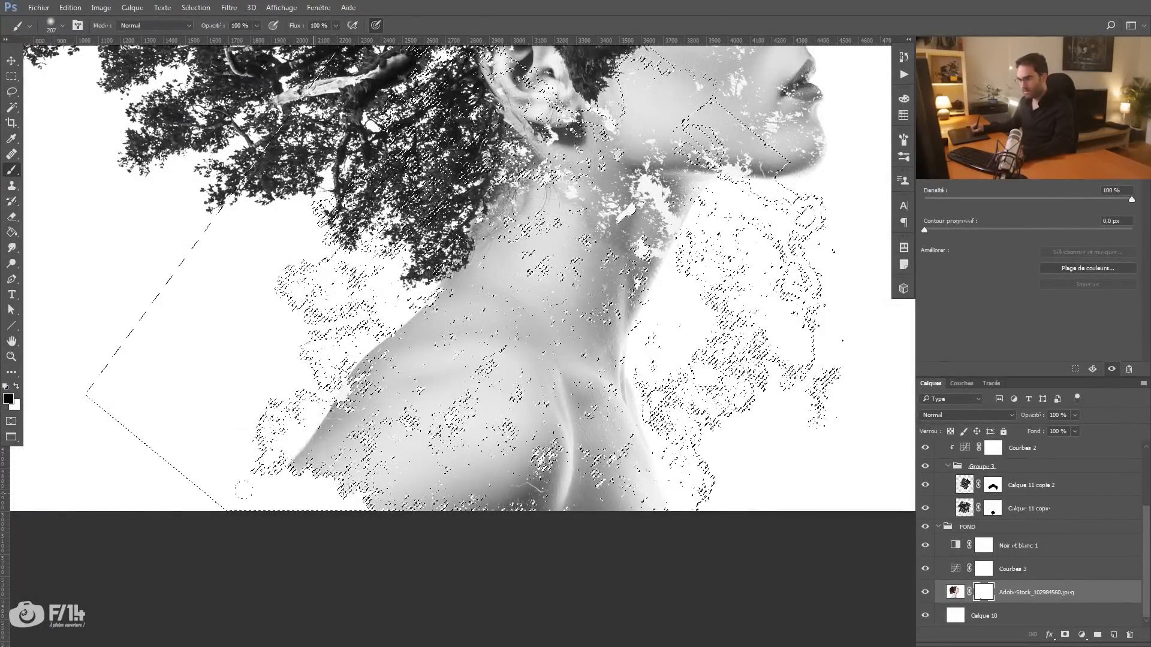
key(ctrl+d)
Reload the foliage background selection and paint black on the portrait mask along the shoulder and the bust's lower edge, then deselect.
key(z)
click(262, 495)
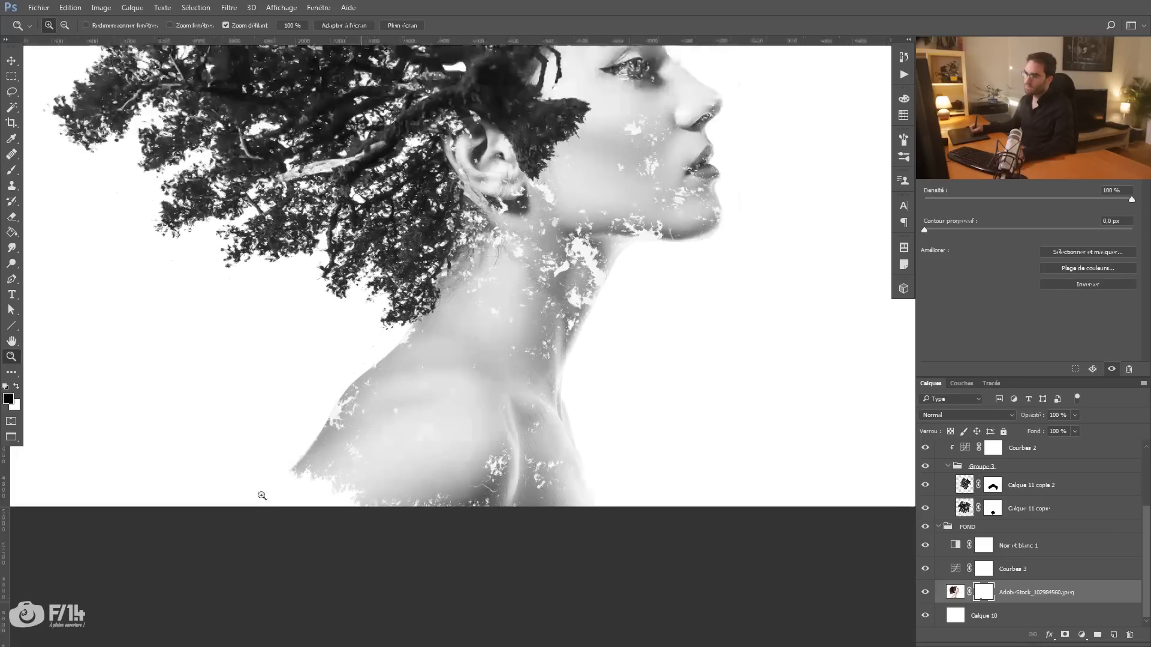
click(262, 495)
key(b)
drag(307, 343, 285, 346)
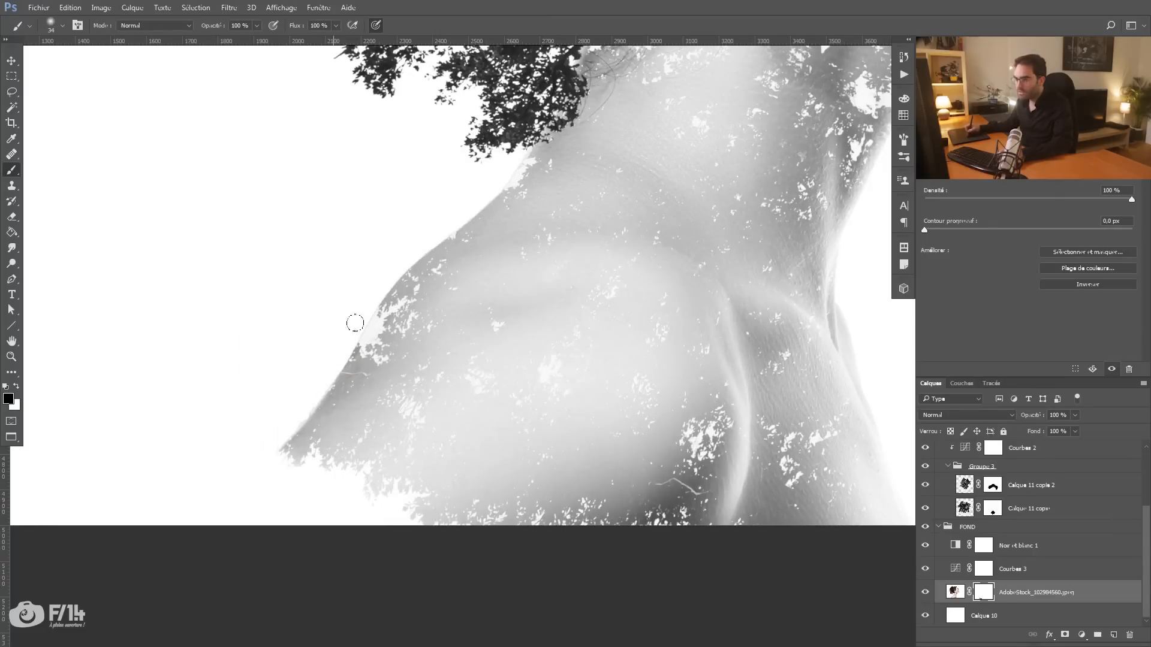
key(ctrl+alt+2)
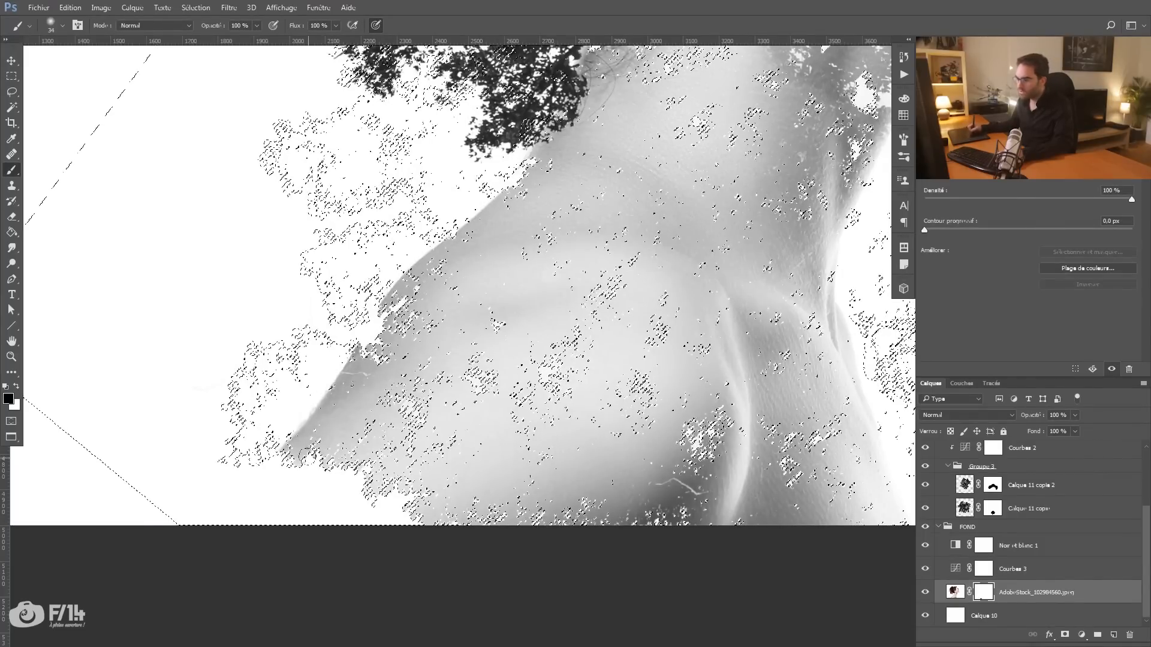
drag(308, 458, 222, 433)
drag(434, 493, 459, 492)
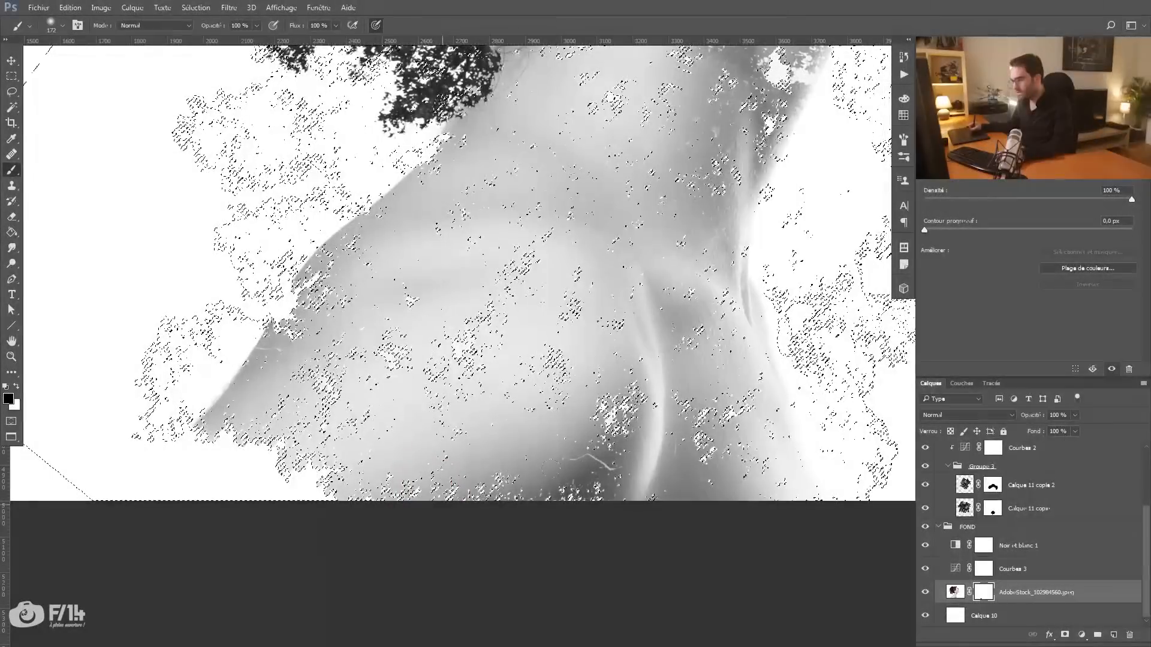
drag(589, 496, 361, 488)
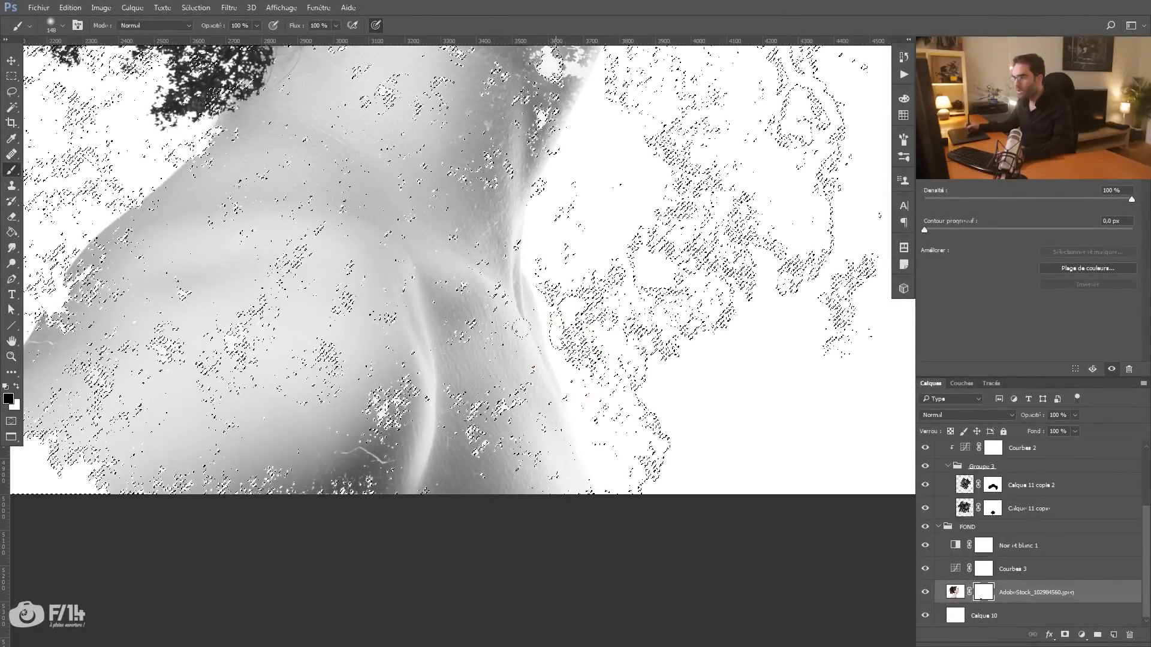
drag(483, 339, 496, 586)
key(ctrl+d)
mouse_move(229, 462)
mouse_down()
mouse_move(328, 435)
mouse_move(316, 459)
mouse_up()
Paint black on Calque 11 copie's mask over the eye to clear the foliage texture from it.
key(z)
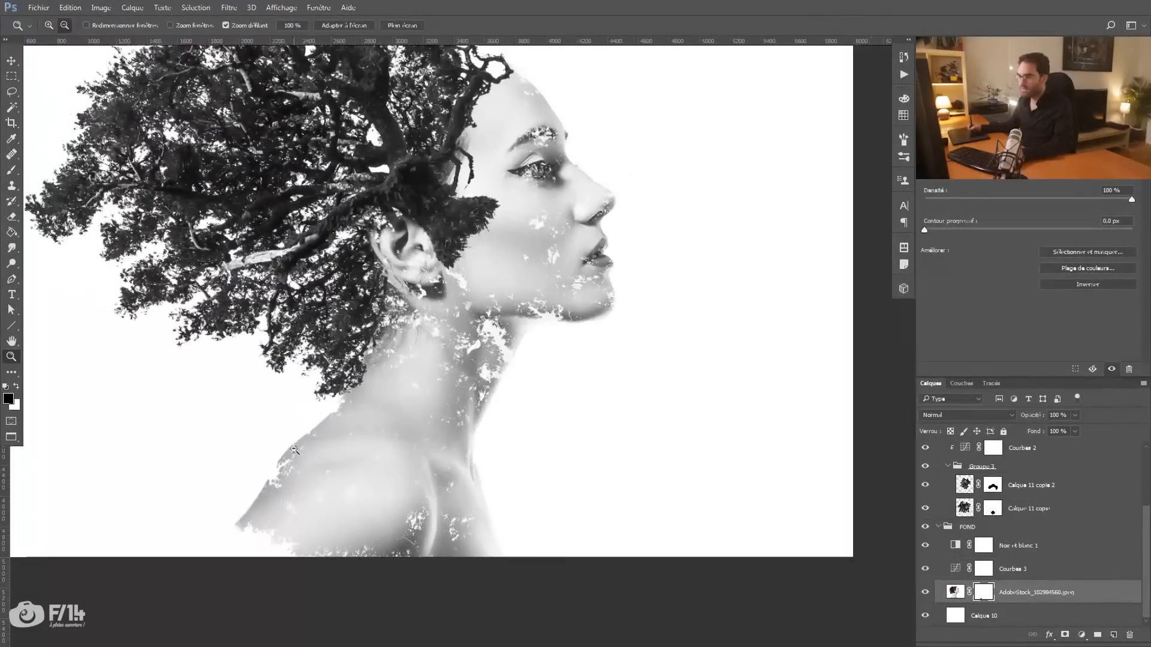
mouse_move(393, 541)
mouse_down()
mouse_move(418, 538)
mouse_move(395, 539)
mouse_up()
drag(398, 476, 394, 539)
key(b)
key(z)
click(490, 275)
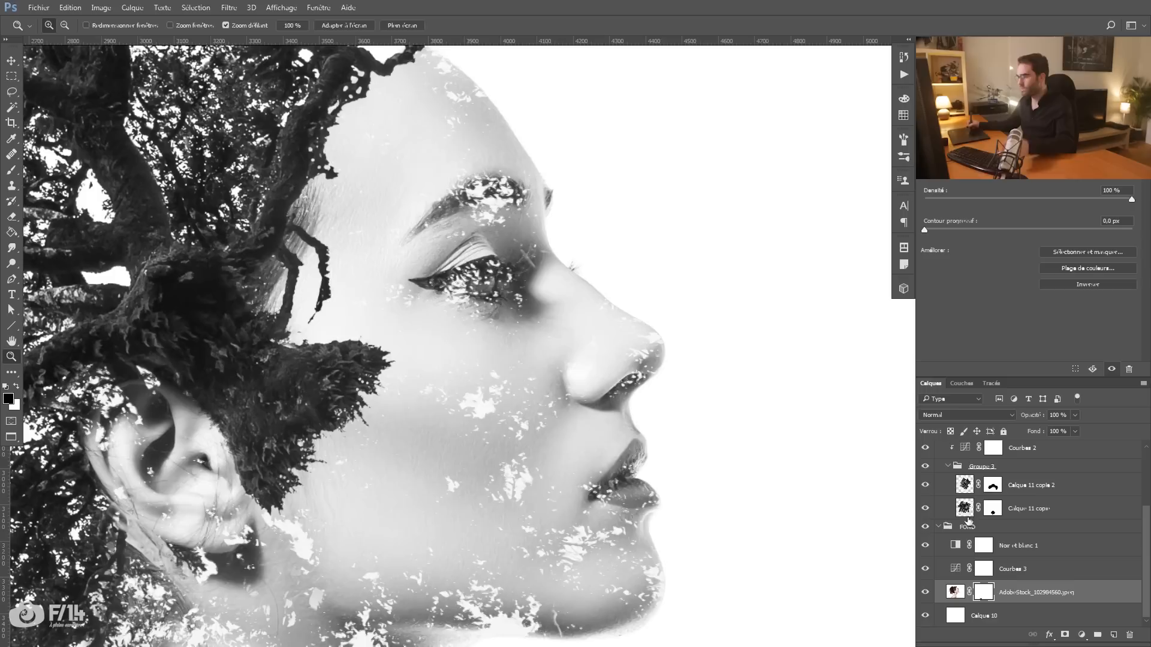
click(992, 509)
key(b)
click(487, 277)
mouse_move(476, 271)
mouse_down()
mouse_move(433, 280)
mouse_move(497, 264)
mouse_up()
Clear the foliage texture from the eyebrow by painting black on Calque 11 copie's mask with a smaller brush.
alt+right_click(496, 213)
mouse_move(503, 192)
mouse_down()
mouse_move(441, 205)
mouse_move(428, 190)
mouse_move(418, 234)
mouse_move(519, 195)
mouse_move(404, 229)
mouse_up()
key(ctrl+z)
alt+right_click(459, 228)
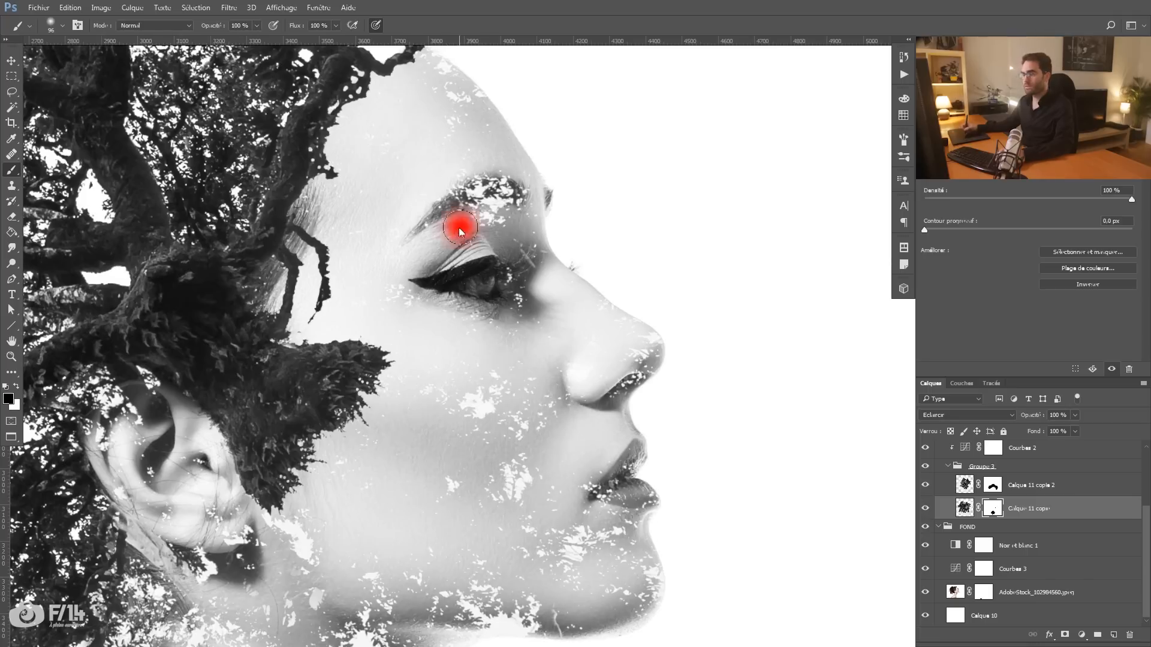
key(2)
mouse_move(501, 184)
mouse_down()
mouse_move(485, 181)
mouse_move(500, 182)
mouse_up()
mouse_move(441, 203)
mouse_down()
mouse_move(474, 184)
mouse_move(440, 207)
mouse_move(505, 185)
mouse_move(480, 177)
mouse_move(445, 195)
mouse_move(476, 175)
mouse_move(442, 197)
mouse_move(510, 193)
mouse_move(479, 175)
mouse_move(512, 186)
mouse_move(447, 196)
mouse_move(417, 234)
mouse_up()
key(0)
right_click(433, 178)
alt+right_click(450, 183)
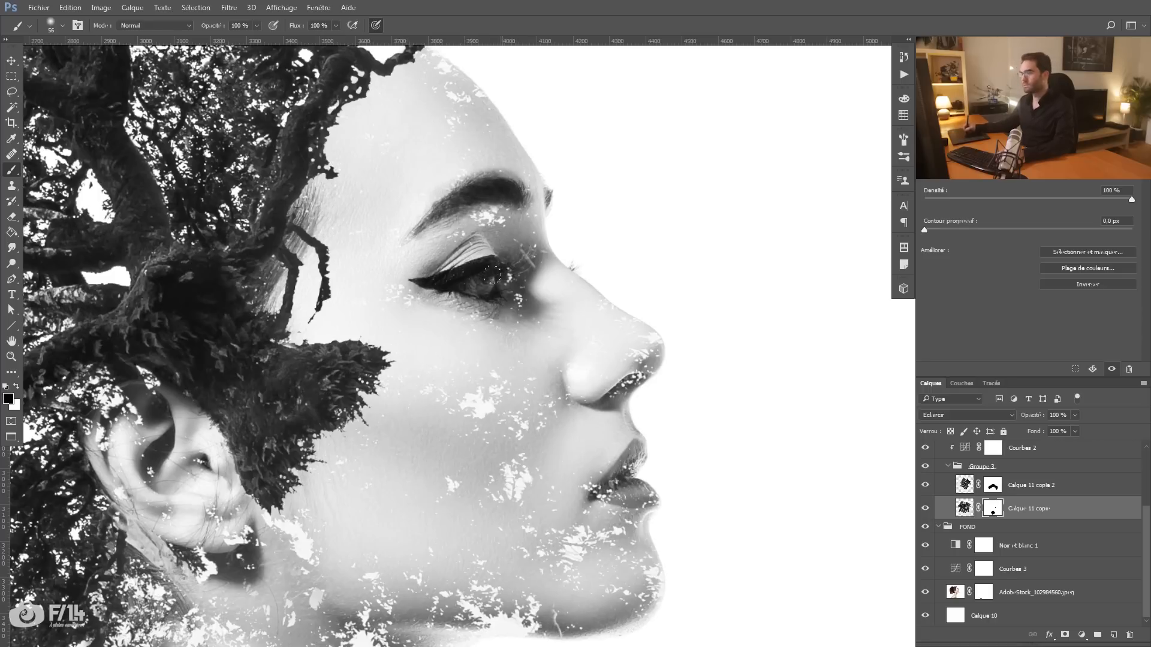
Paint black on Calque 11 copie's mask over the inner eye, lips and nostril, undoing the excess stroke on the nose.
mouse_move(495, 286)
mouse_down()
mouse_move(517, 297)
mouse_move(503, 309)
mouse_move(503, 253)
mouse_up()
mouse_move(632, 455)
mouse_down()
mouse_move(604, 475)
mouse_move(616, 461)
mouse_move(588, 486)
mouse_move(645, 485)
mouse_move(617, 490)
mouse_up()
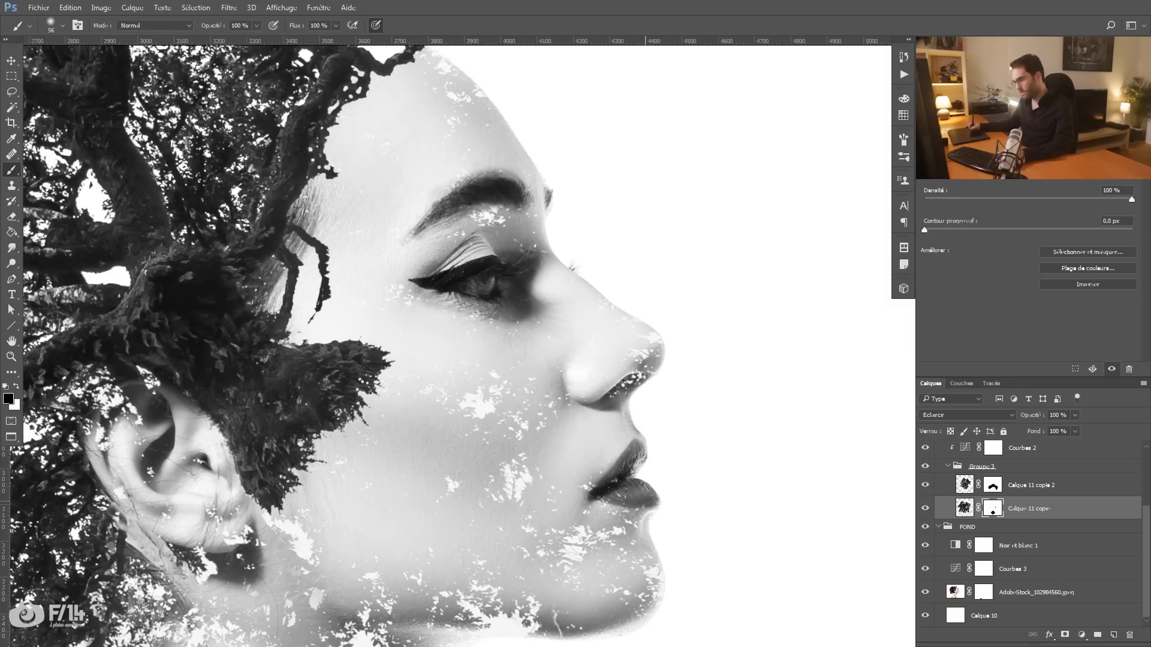
mouse_move(602, 377)
mouse_down()
mouse_move(640, 379)
mouse_move(594, 410)
mouse_up()
mouse_move(640, 363)
mouse_down()
mouse_move(621, 344)
mouse_move(663, 330)
mouse_move(635, 359)
mouse_move(638, 321)
mouse_move(609, 347)
mouse_move(591, 418)
mouse_up()
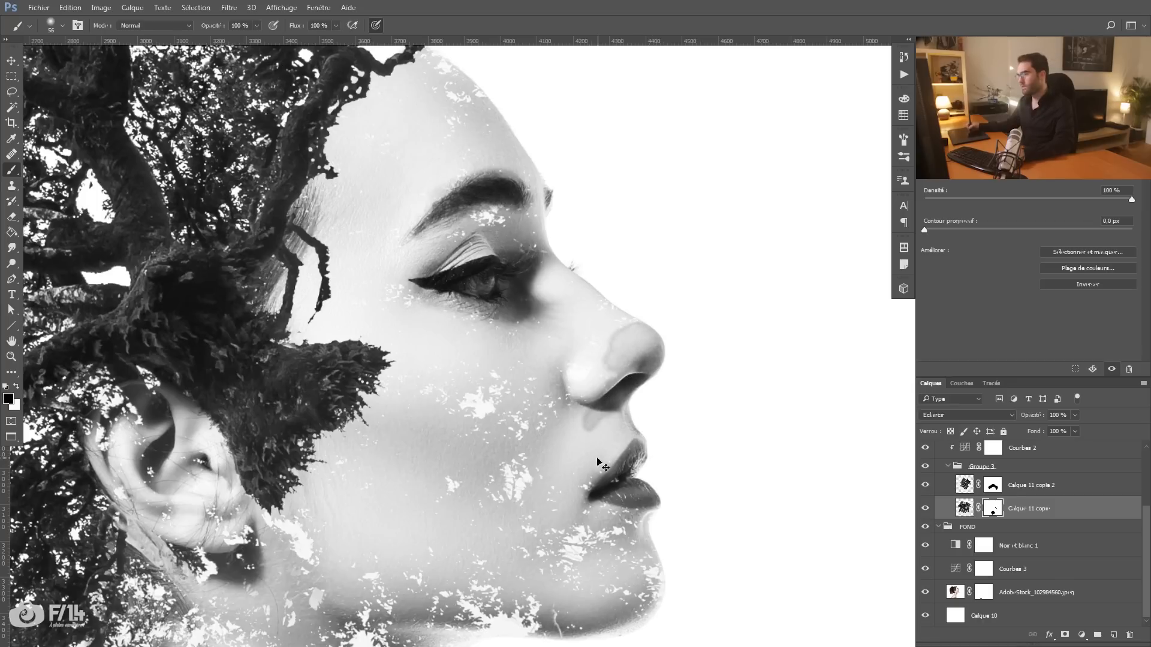
key(ctrl+z)
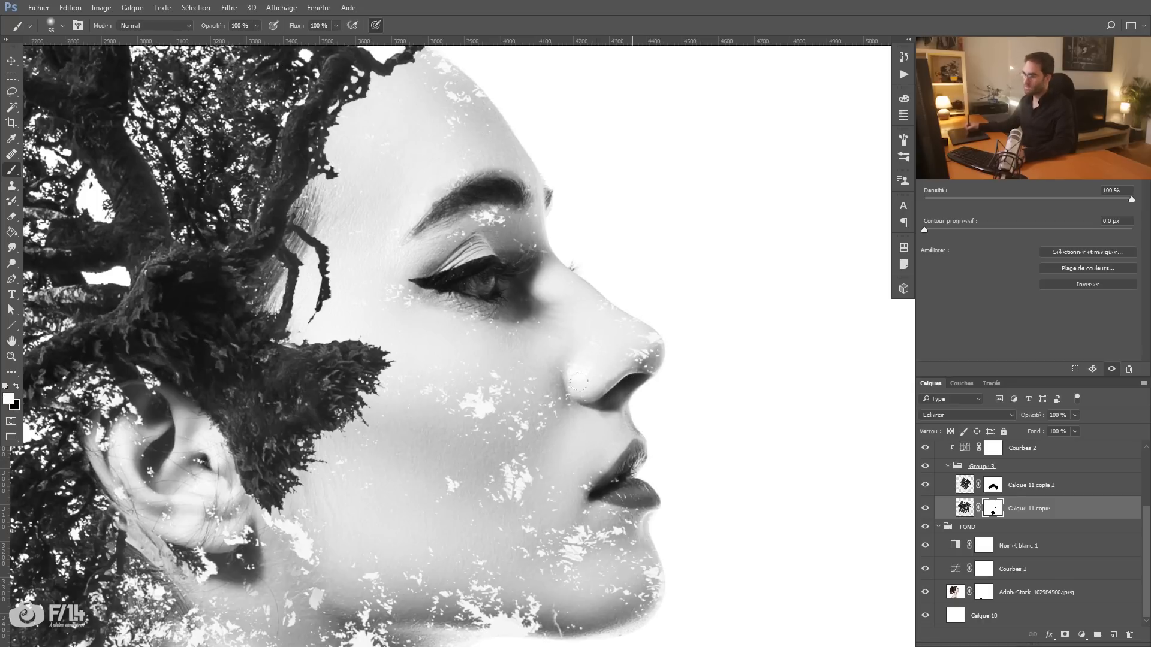
Fade the foliage tip over the cheek by painting black at 20% opacity on Calque 11's mask with a large brush.
key(z)
alt+click(498, 378)
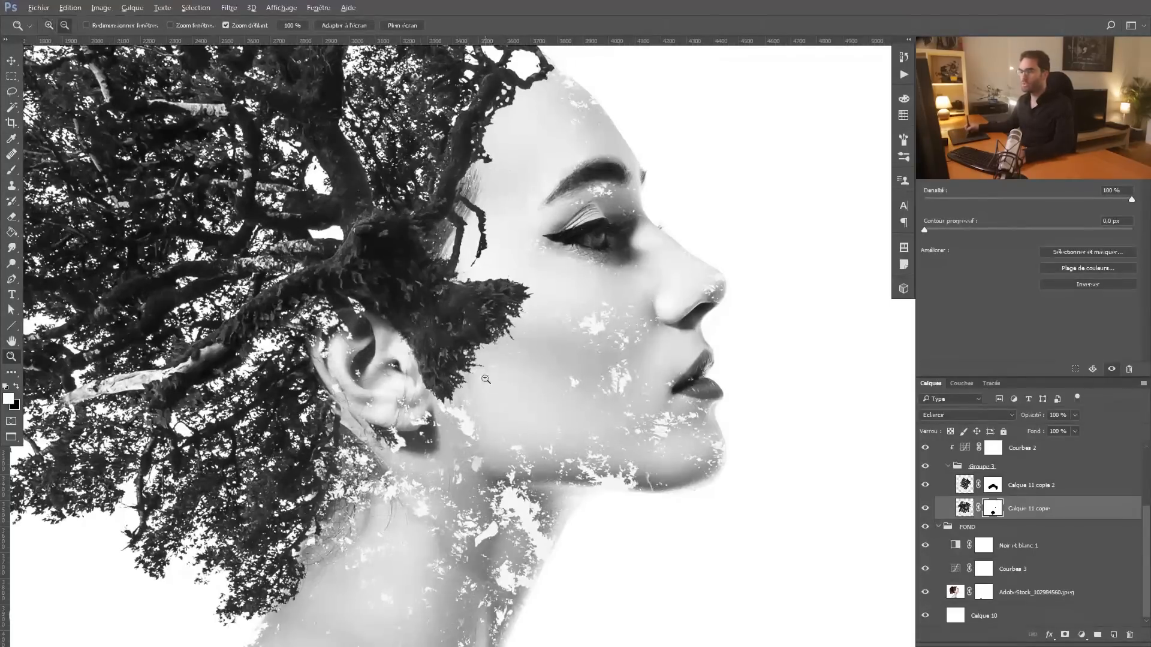
alt+click(486, 379)
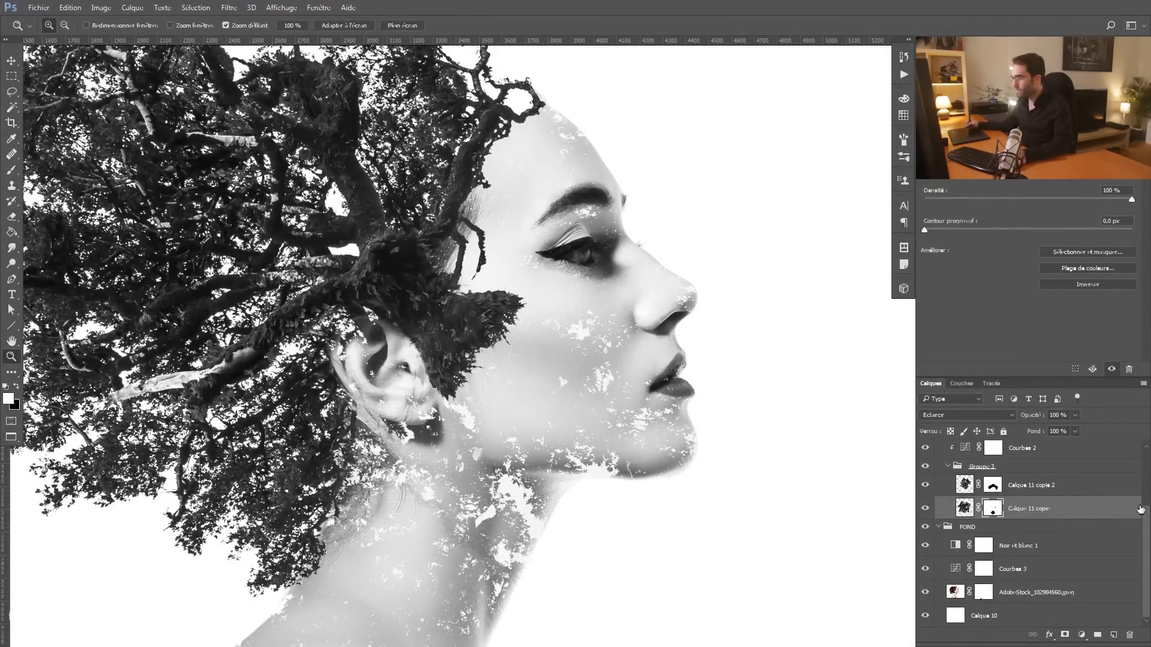
scroll(1141, 510, up, 4)
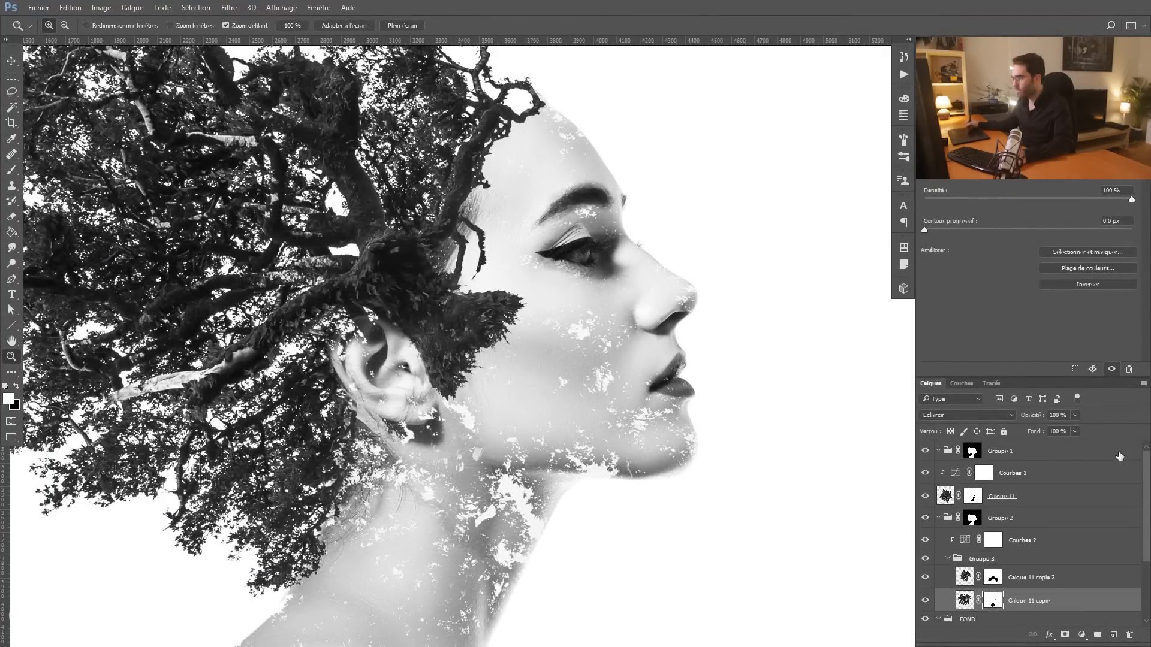
click(973, 496)
key(b)
drag(464, 411, 483, 415)
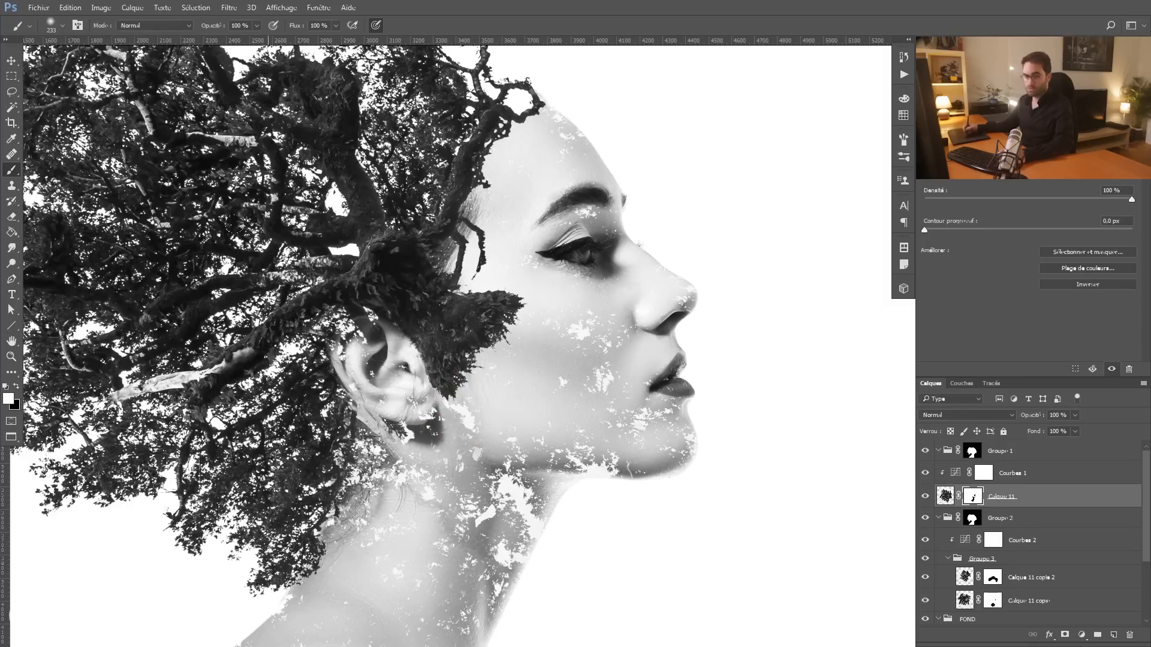
key(2)
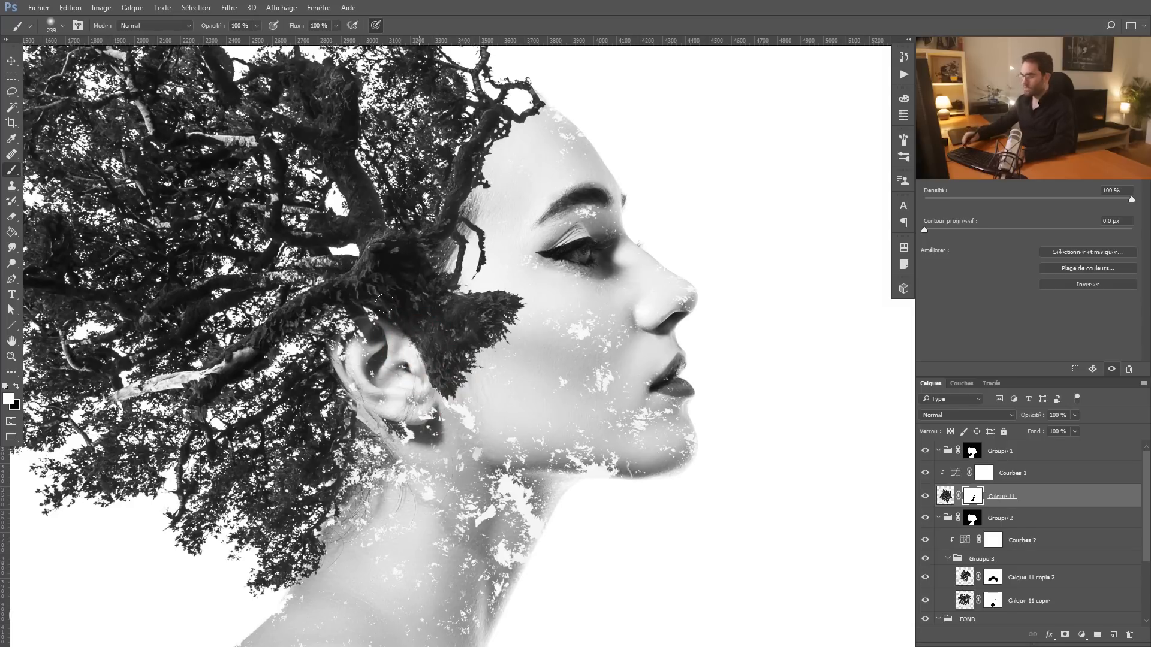
drag(539, 398, 561, 399)
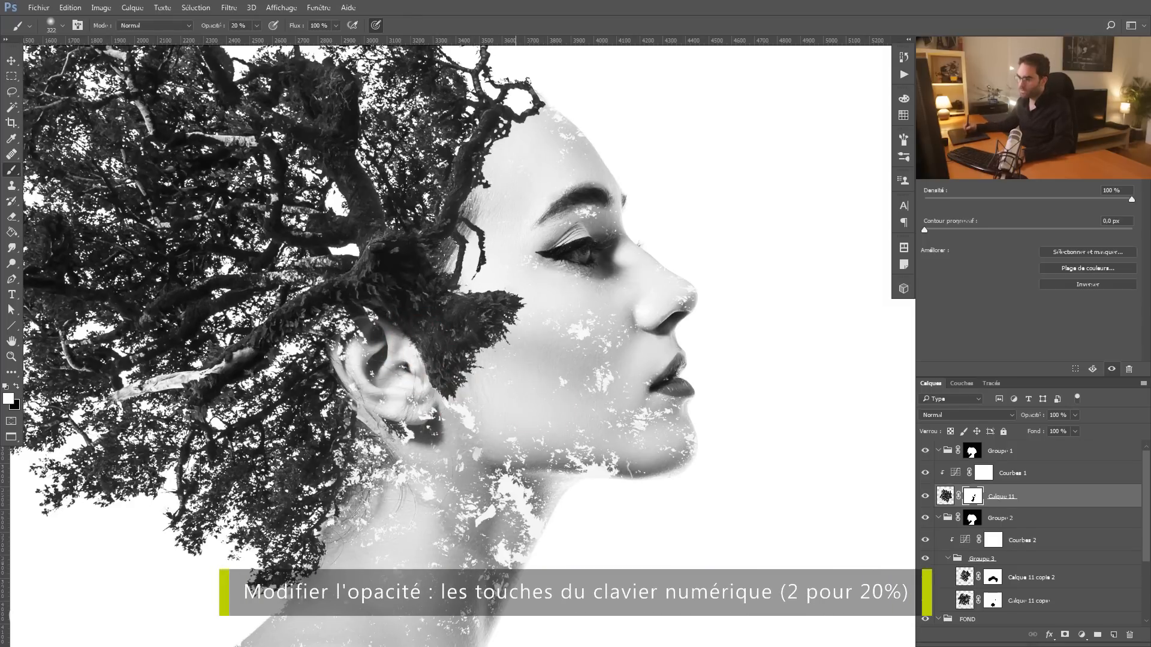
key(x)
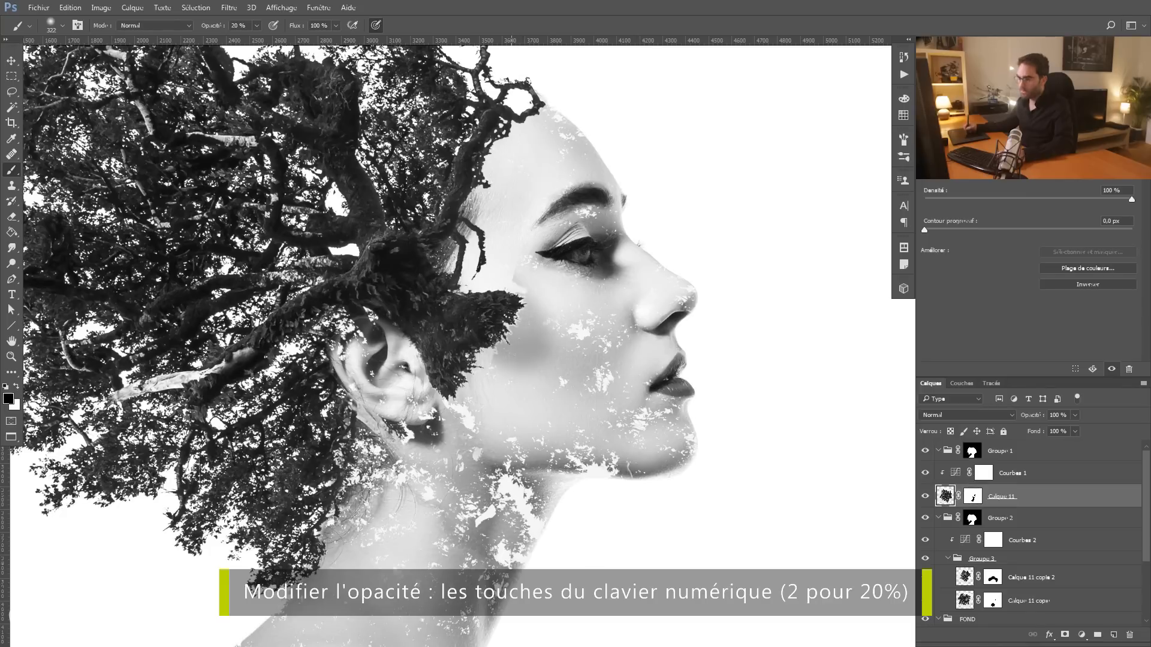
click(967, 497)
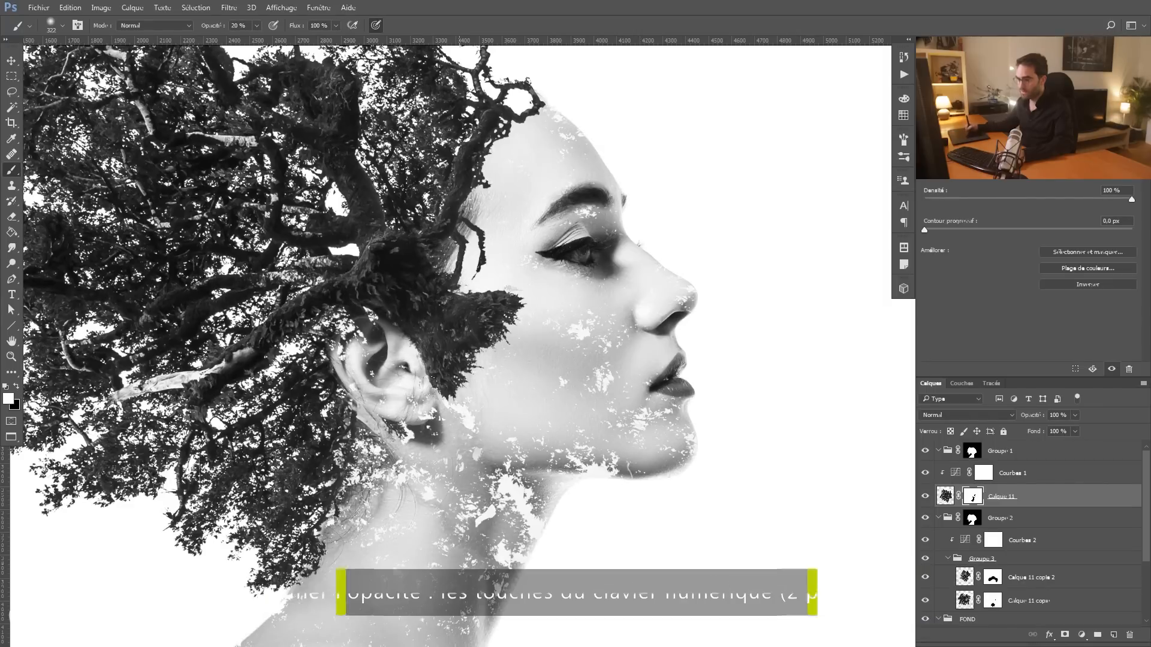
key(x)
mouse_move(413, 333)
mouse_down()
mouse_move(461, 354)
mouse_move(498, 312)
mouse_move(444, 321)
mouse_move(447, 375)
mouse_move(433, 367)
mouse_move(522, 372)
mouse_up()
drag(418, 327, 444, 311)
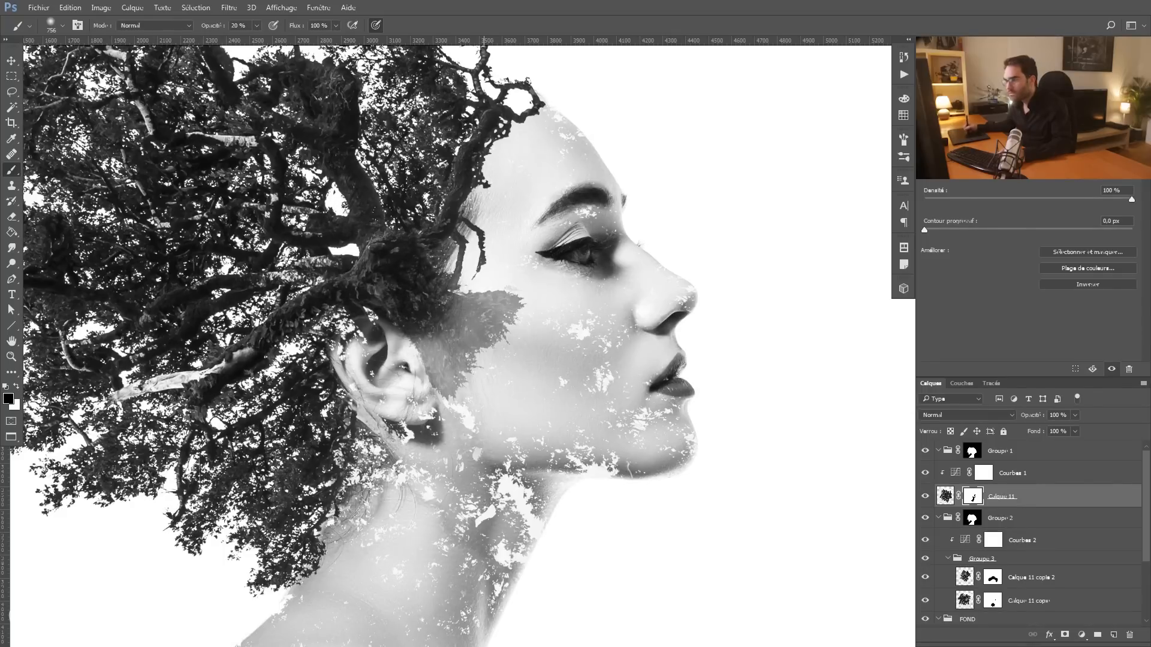
drag(534, 295, 454, 314)
Paint white at 20% opacity on Calque 11's mask to bring back the trunk's base where it meets the cheek.
key(x)
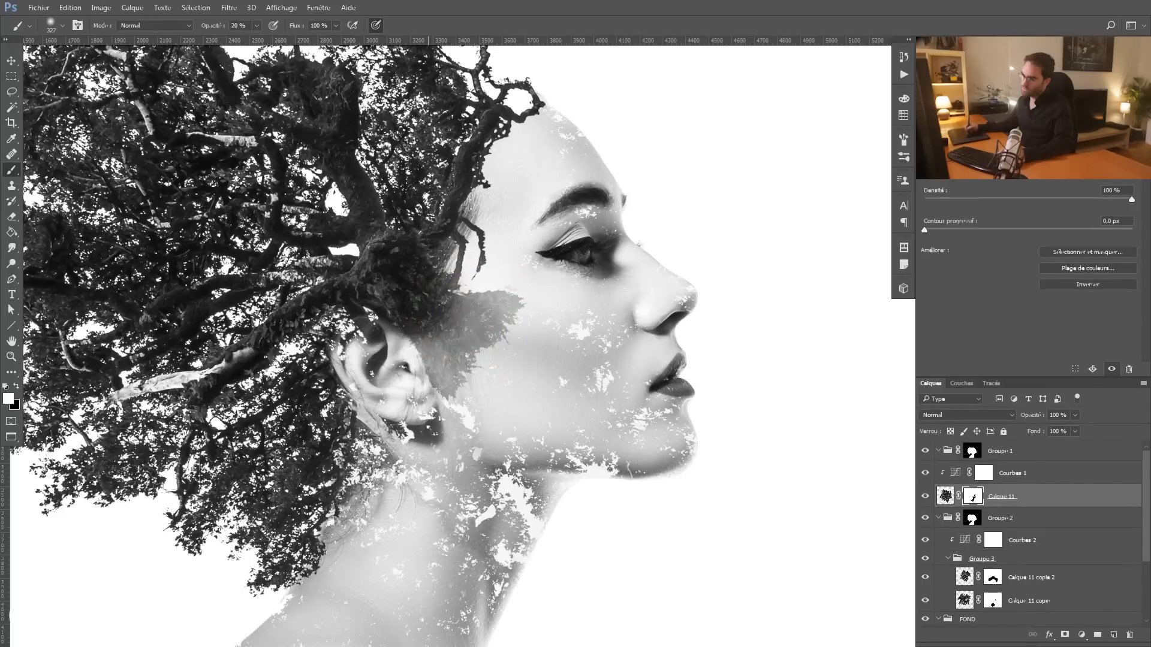
drag(354, 273, 370, 287)
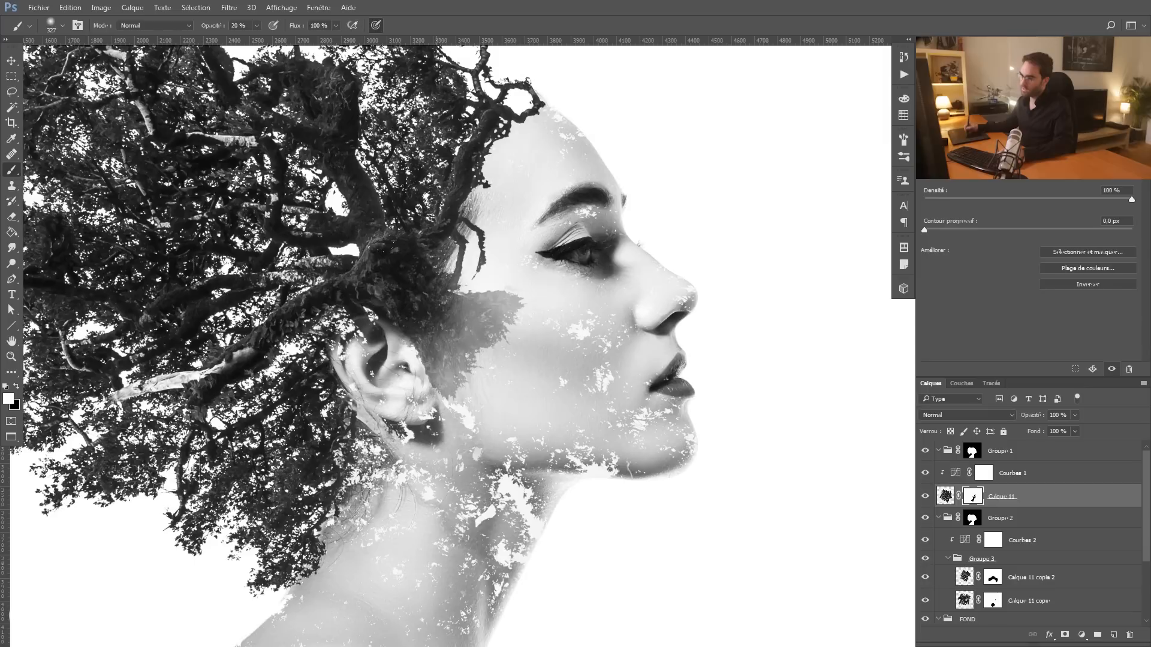
drag(446, 335, 392, 299)
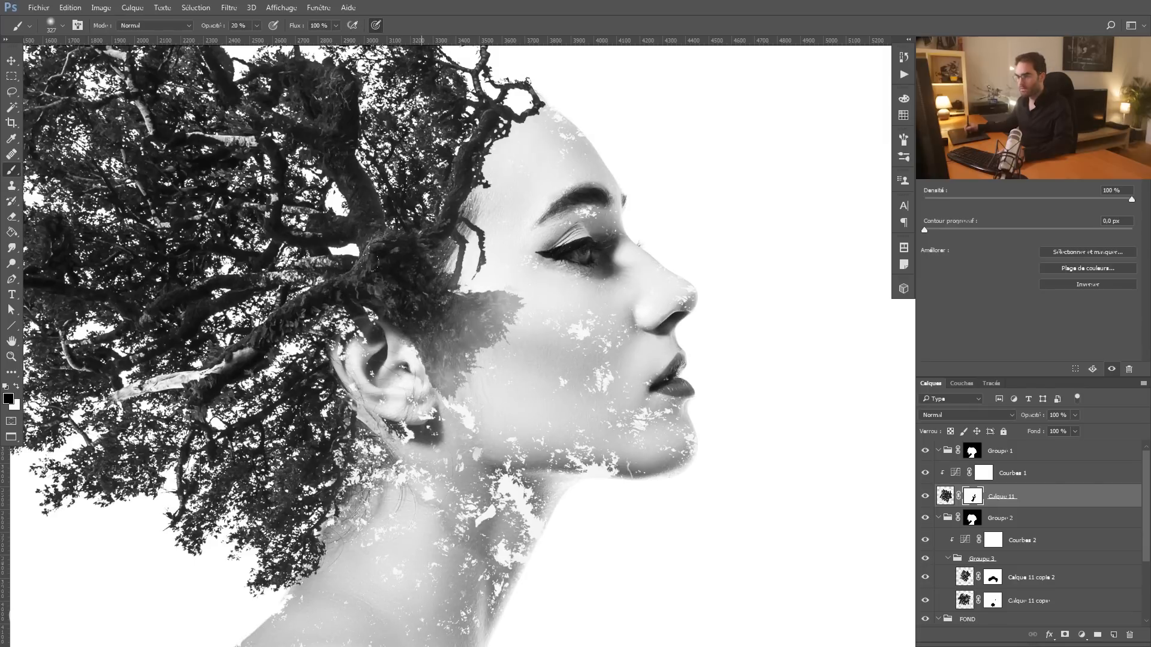
Touch up Calque 11's mask at the upper edge of the ear with a small white brush at 100% opacity.
key(ctrl+space)
mouse_move(365, 346)
mouse_down()
mouse_move(345, 346)
mouse_move(395, 368)
mouse_move(358, 346)
mouse_up()
key(0)
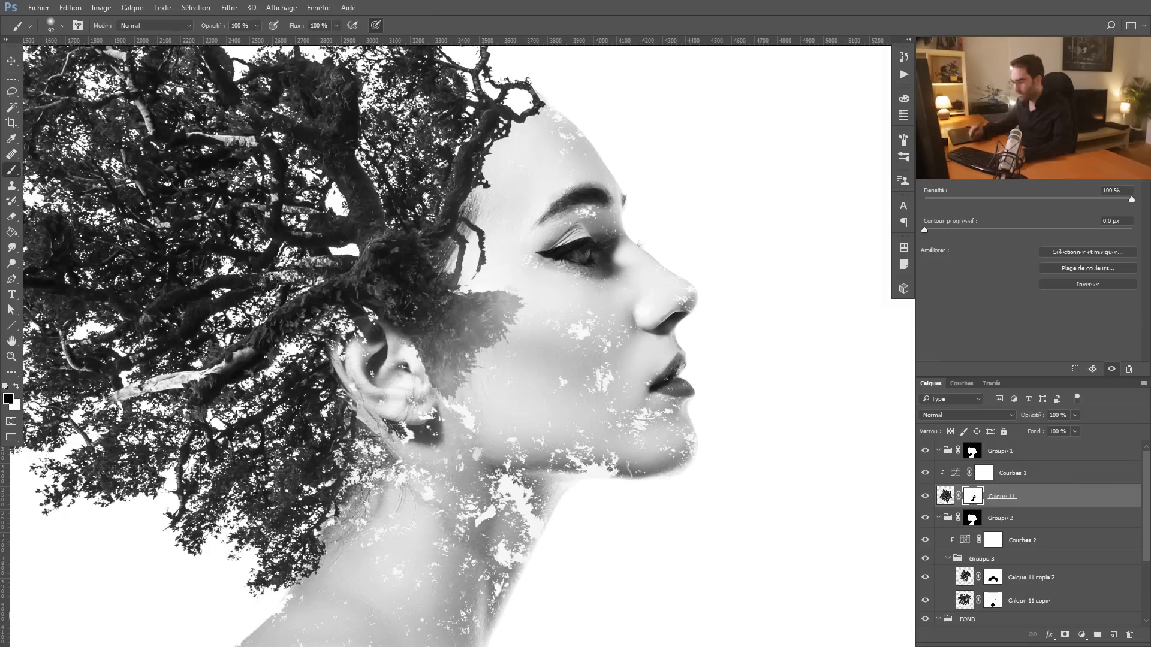
key(x)
mouse_move(366, 335)
mouse_down()
mouse_move(336, 334)
mouse_move(367, 348)
mouse_up()
key(x)
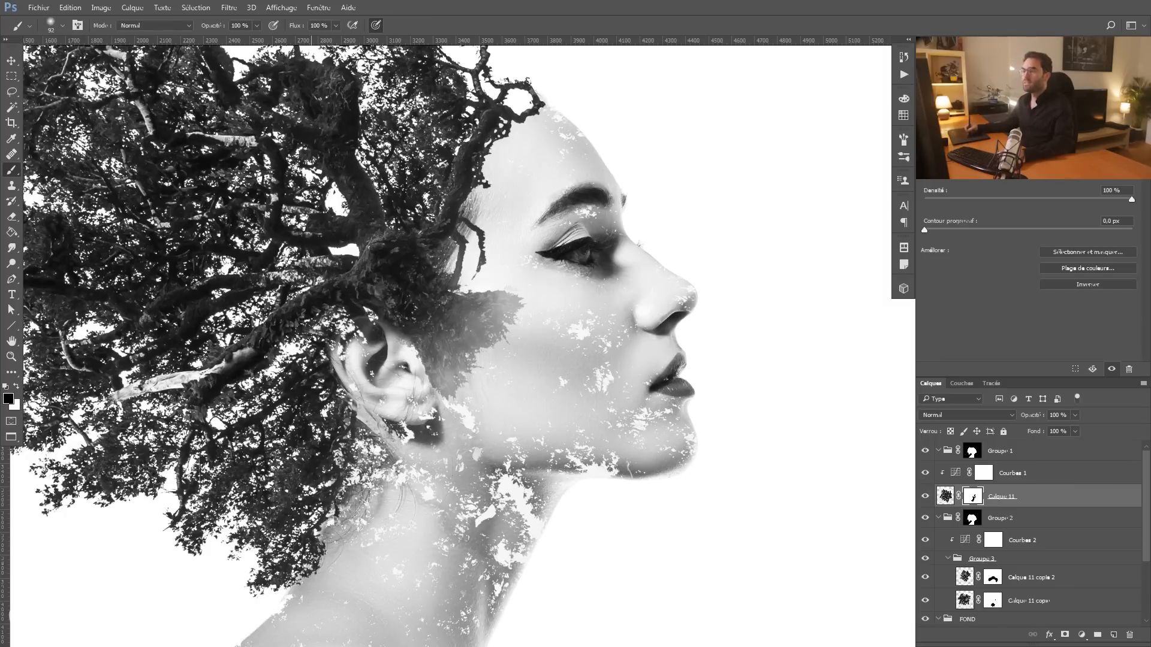
drag(304, 331, 318, 339)
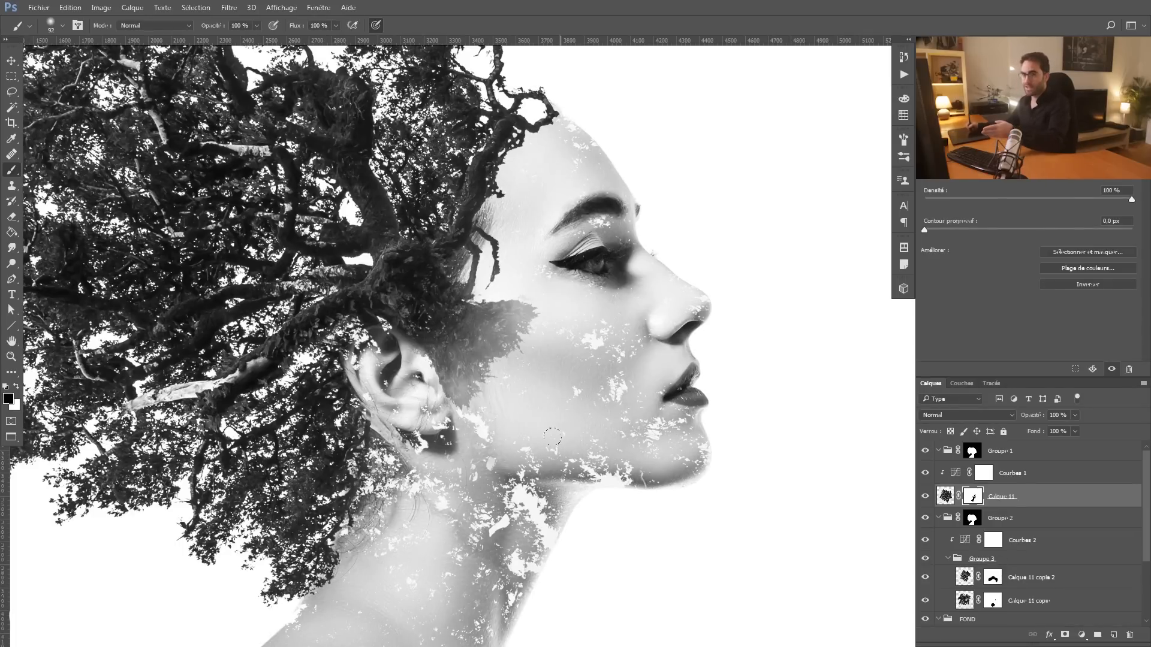
Paint on Calque 11 copie's mask over the ear to remove the white foliage patches from its rim and lobe.
click(1006, 561)
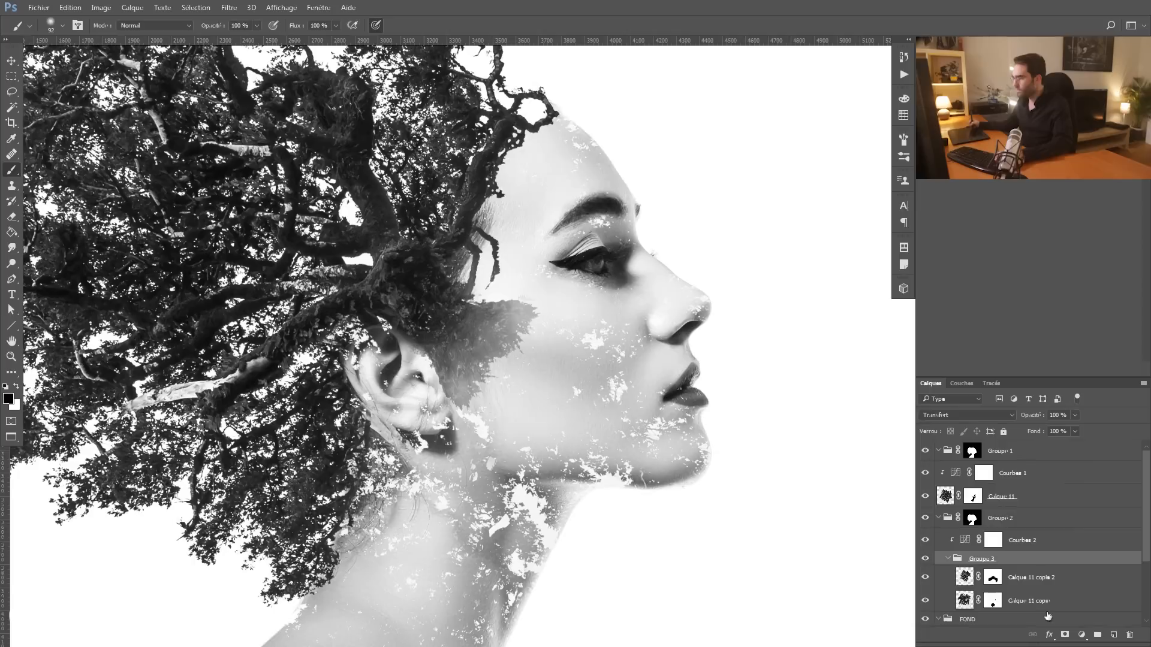
click(926, 578)
click(926, 601)
click(988, 604)
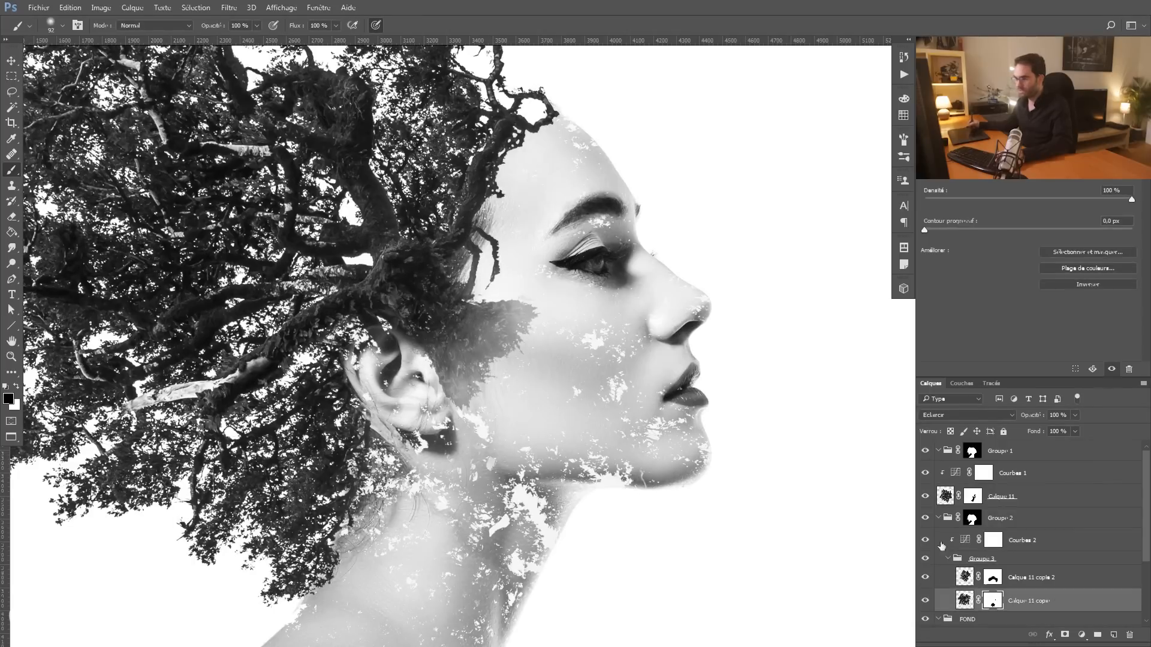
mouse_move(379, 340)
mouse_down()
mouse_move(360, 360)
mouse_move(348, 335)
mouse_move(387, 327)
mouse_move(375, 340)
mouse_move(396, 395)
mouse_move(411, 414)
mouse_move(426, 384)
mouse_move(419, 418)
mouse_move(443, 422)
mouse_move(423, 430)
mouse_move(378, 408)
mouse_up()
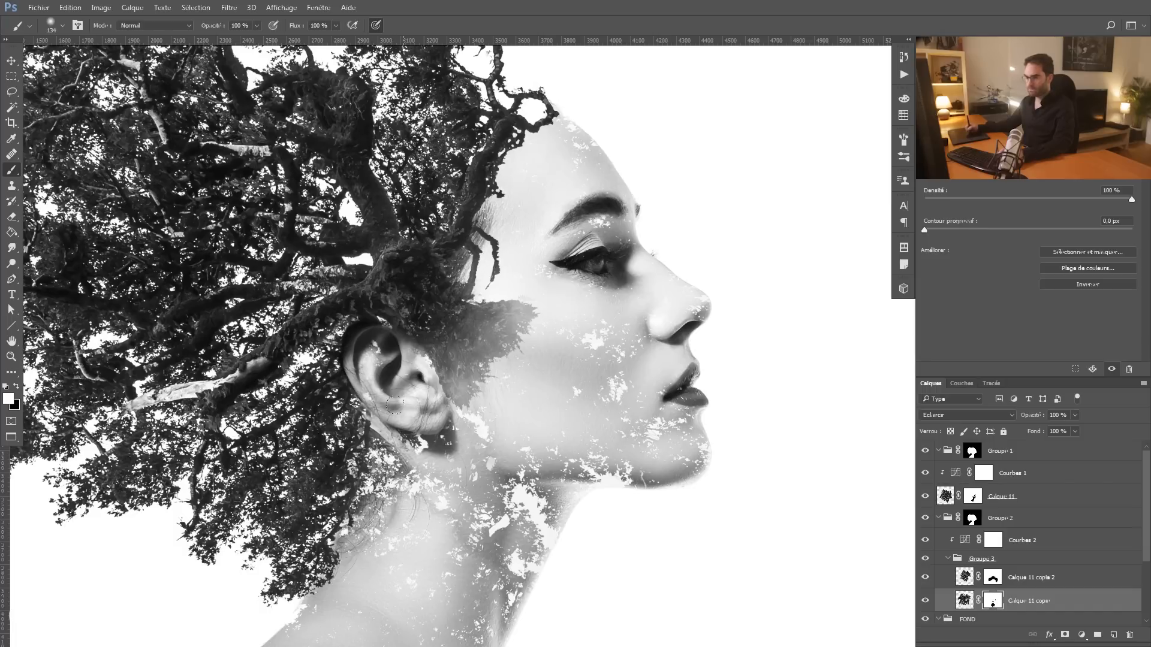
Group the layers from Groupe 1 down to FOND and move the group up on the canvas, leaving space below the bust.
key(z)
mouse_move(453, 421)
mouse_down()
mouse_move(382, 455)
mouse_move(370, 330)
mouse_move(379, 372)
mouse_up()
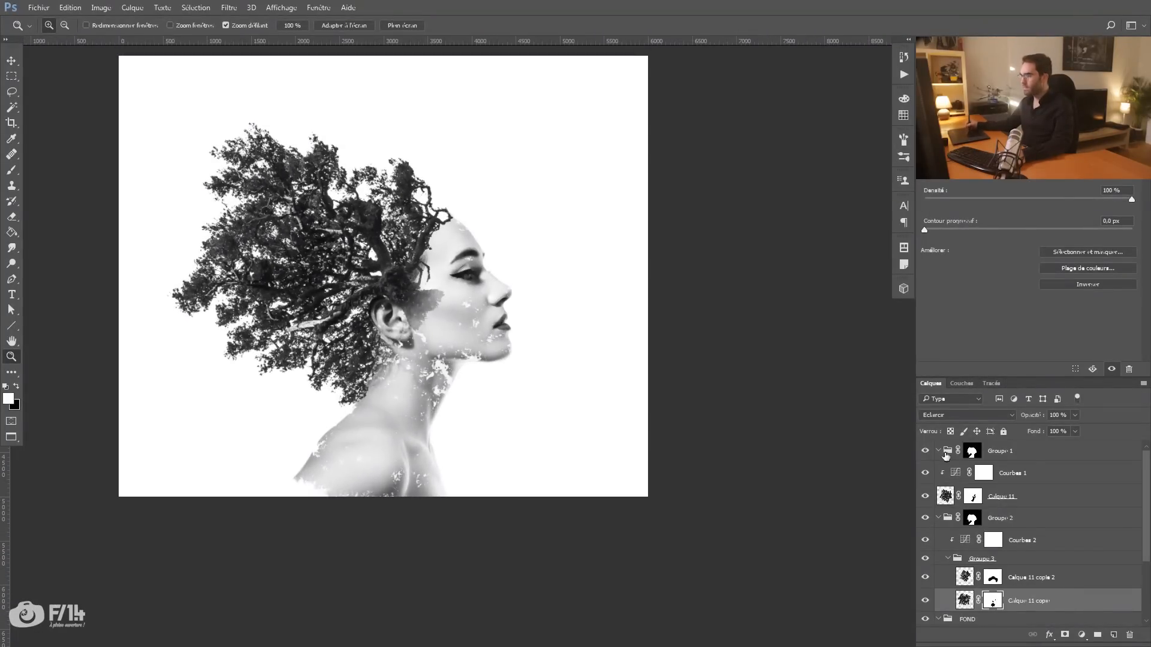
click(990, 450)
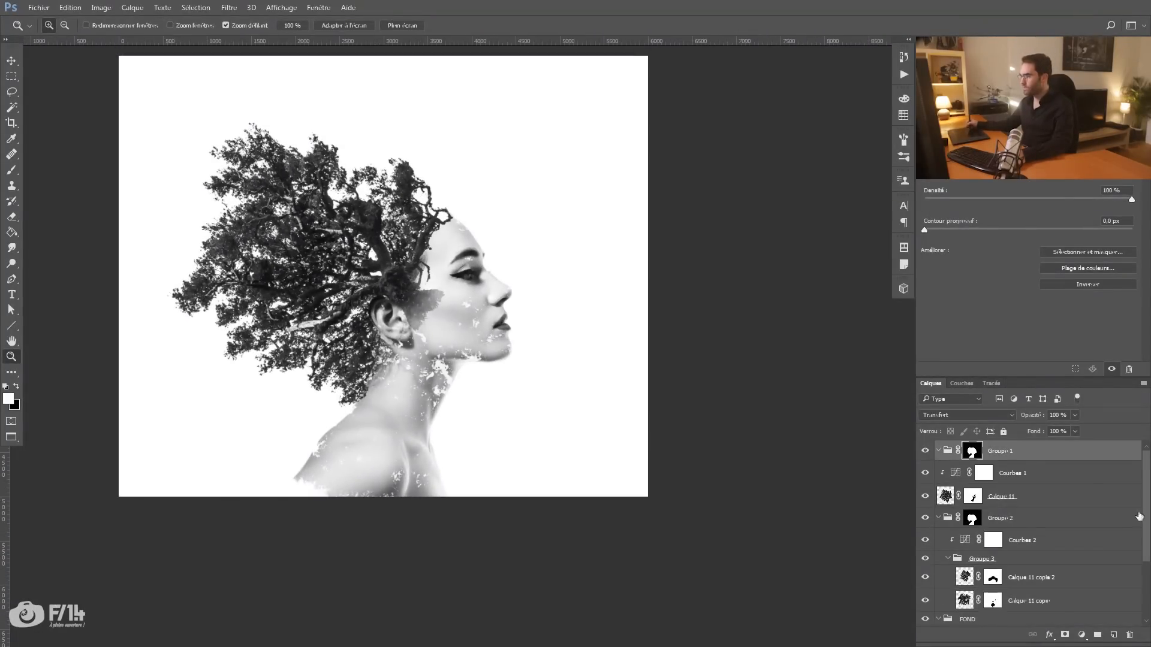
scroll(1111, 591, down, 2)
shift+click(1022, 618)
key(ctrl+g)
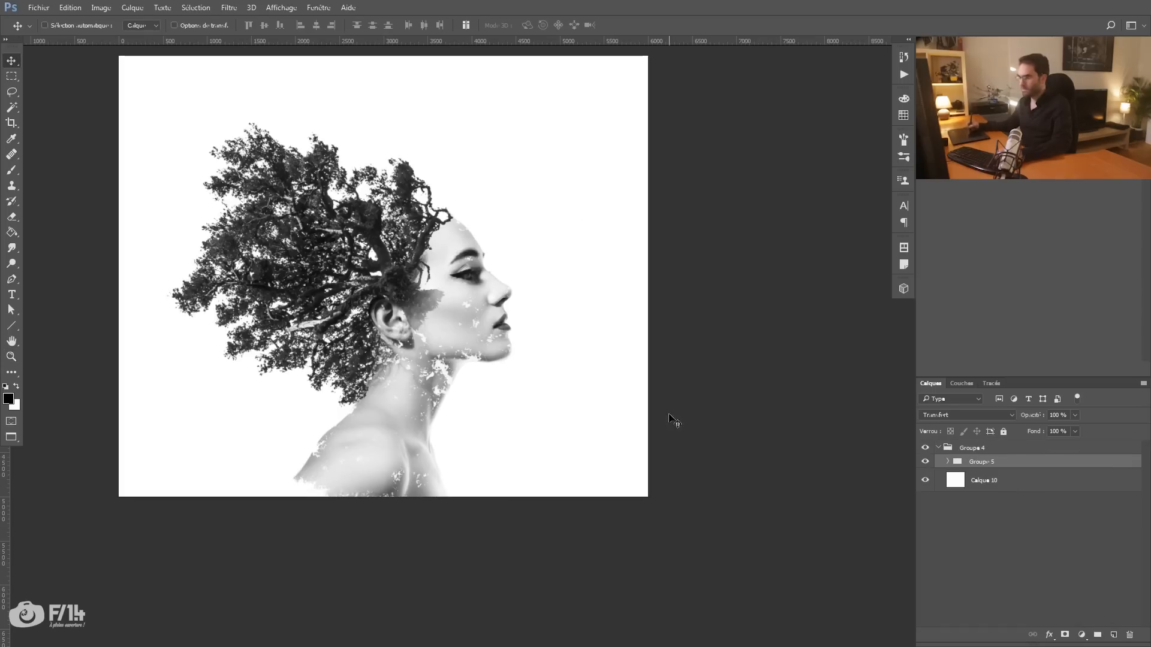
drag(372, 374, 390, 322)
Expand the new group and load the visible pixels of Calque 11 copie 2 as a selection.
key(z)
drag(399, 438, 494, 471)
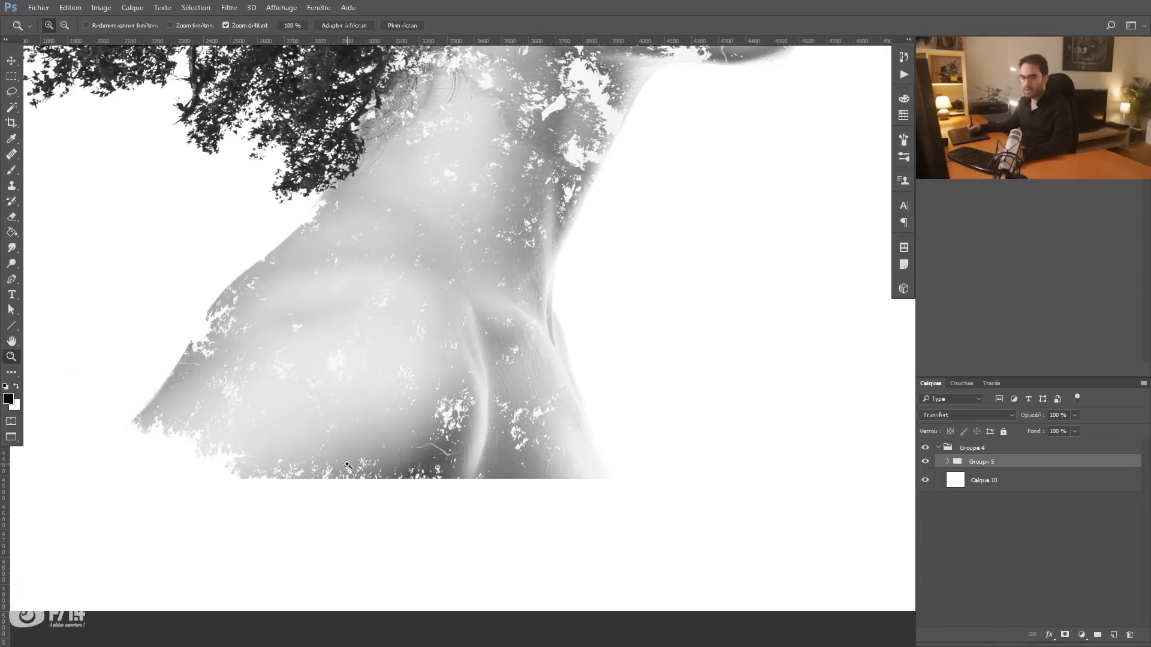
key(v)
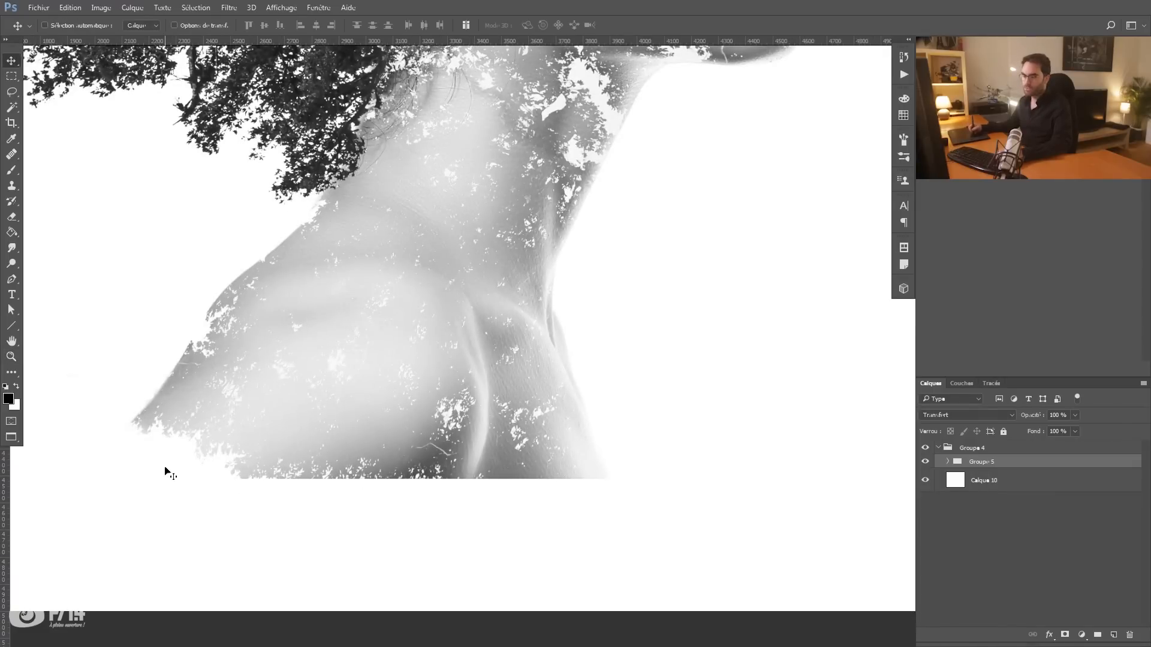
click(948, 462)
drag(1147, 501, 1140, 541)
click(985, 556)
key(w)
click(200, 478)
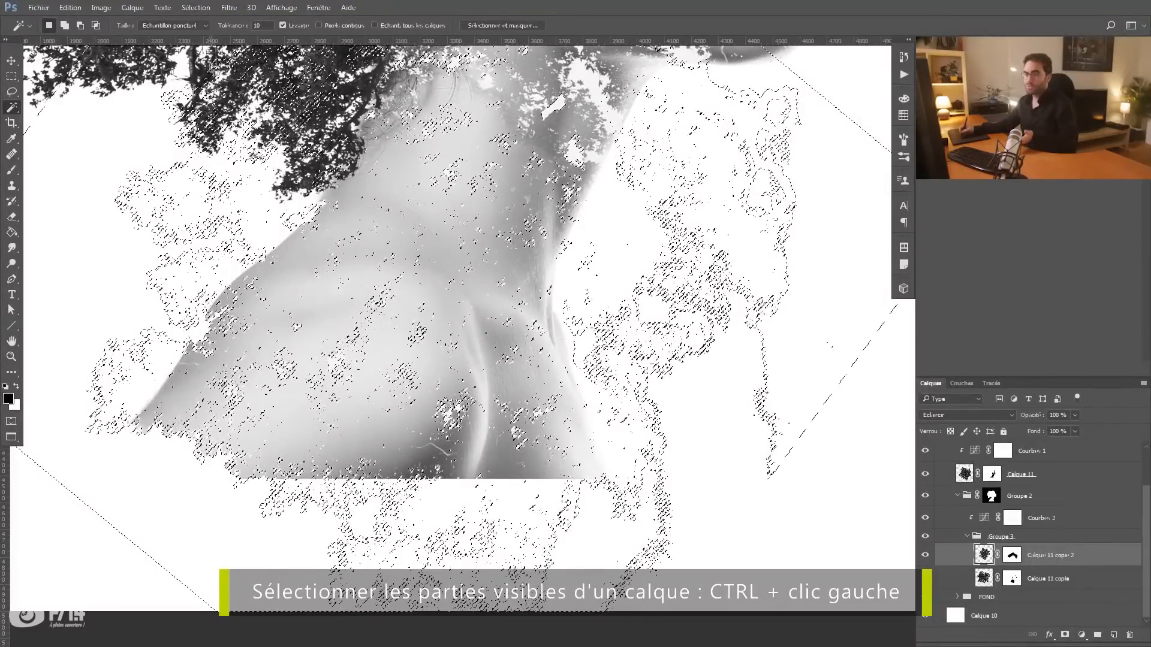
click(195, 7)
click(240, 213)
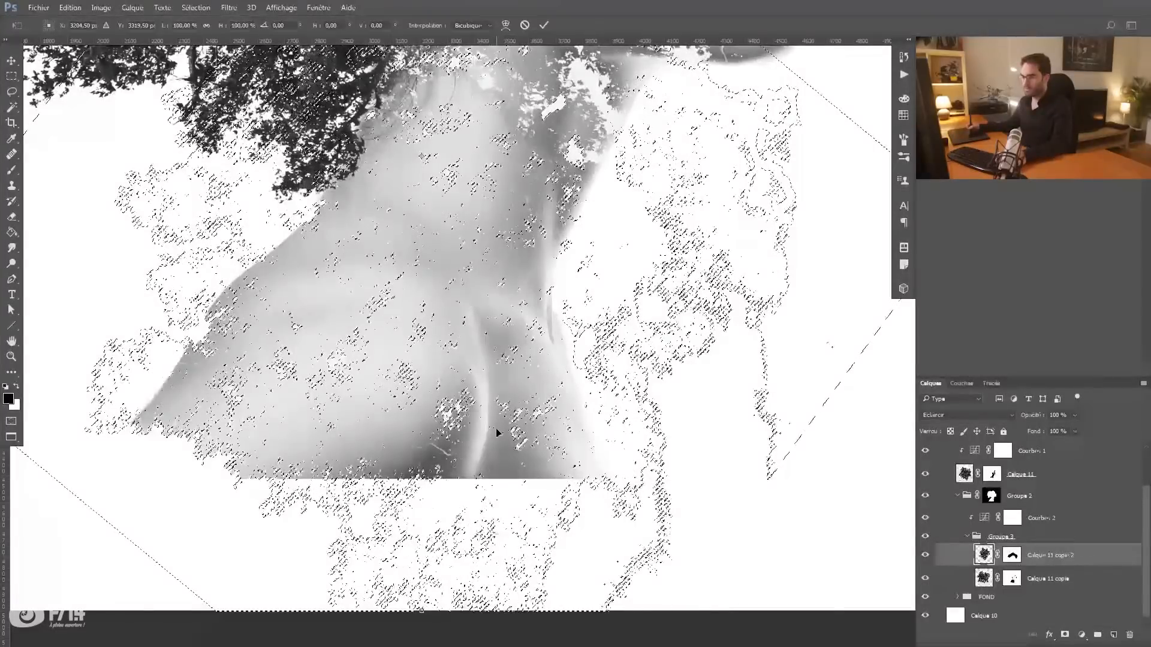
key(Escape)
Transform the selection, rotating it about -26° and moving it up so its foliage outline crosses the bust's bottom edge.
key(alt+space)
drag(497, 408, 441, 408)
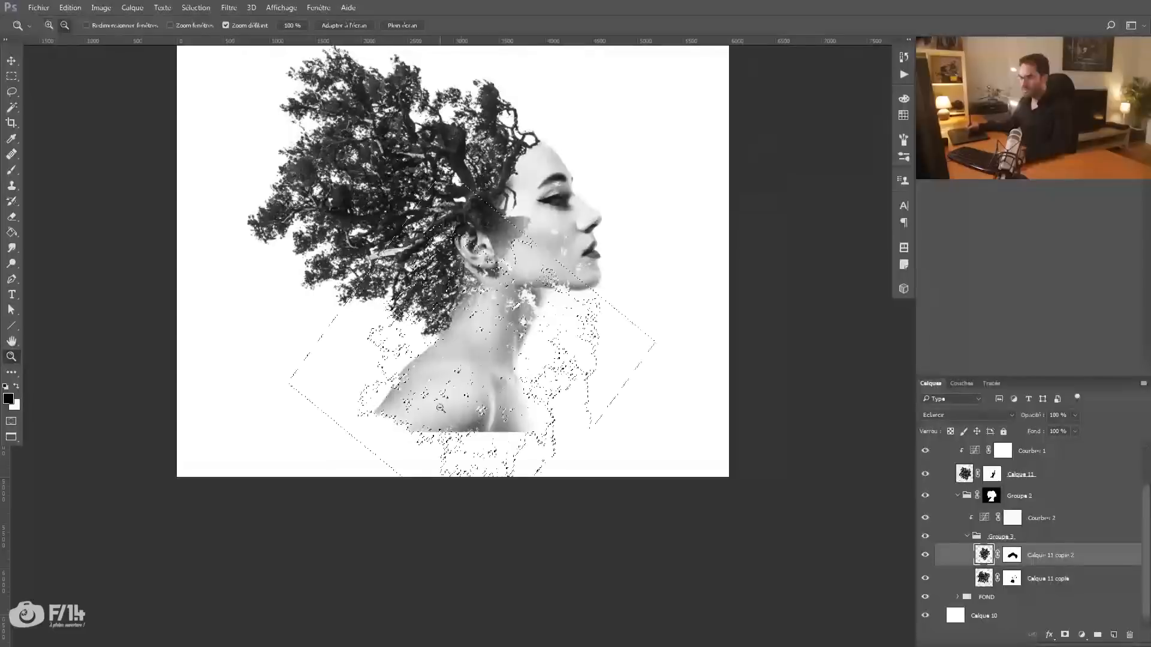
click(195, 7)
click(228, 204)
drag(688, 414, 687, 266)
drag(540, 383, 519, 361)
drag(665, 239, 663, 233)
mouse_move(558, 306)
mouse_down()
mouse_move(572, 312)
mouse_move(559, 316)
mouse_up()
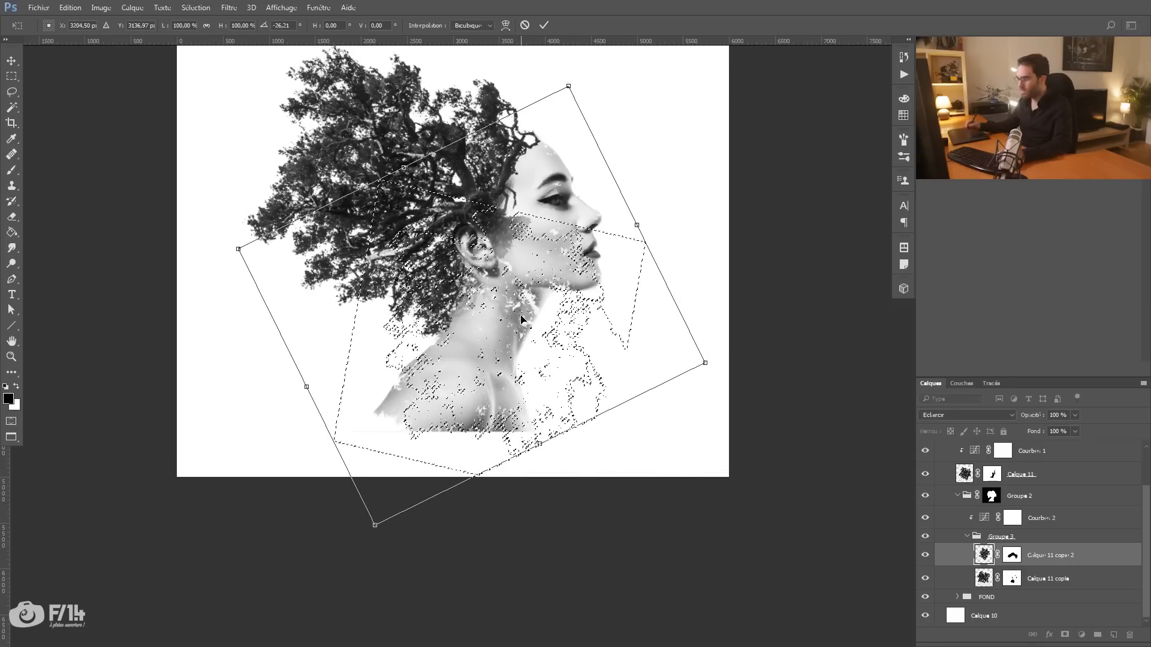
Paint black through the selection on the portrait layer's mask in FOND to cut a foliage shape into the bust's straight bottom edge.
drag(462, 443, 543, 454)
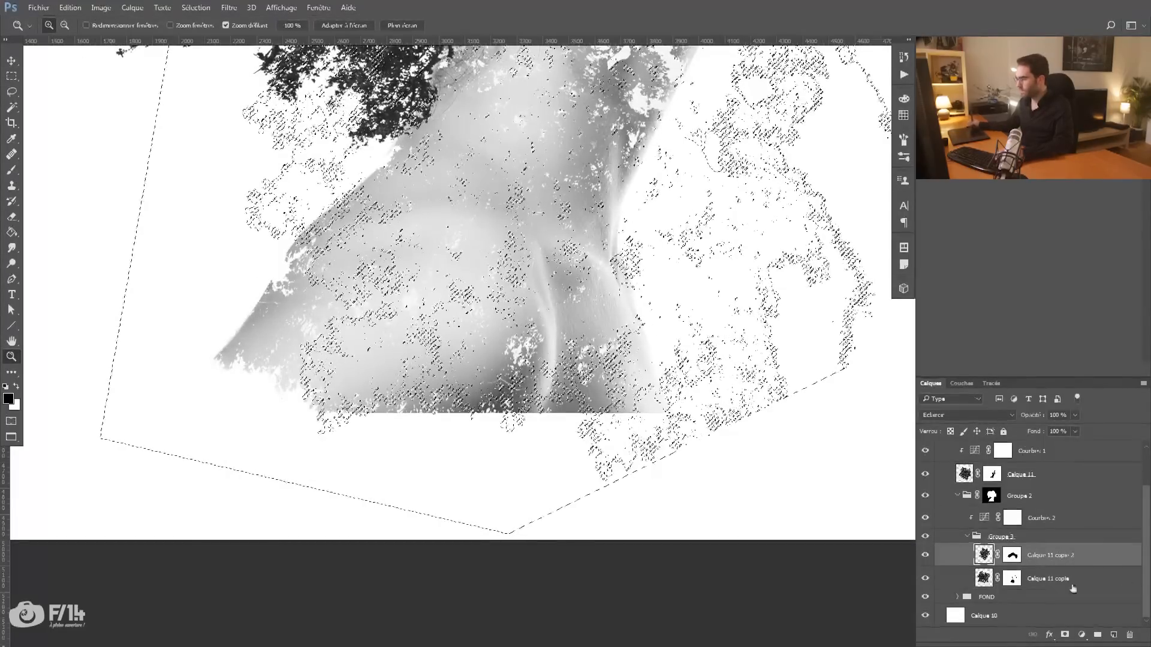
click(959, 597)
click(958, 597)
click(958, 597)
drag(1146, 563, 1146, 604)
click(1004, 592)
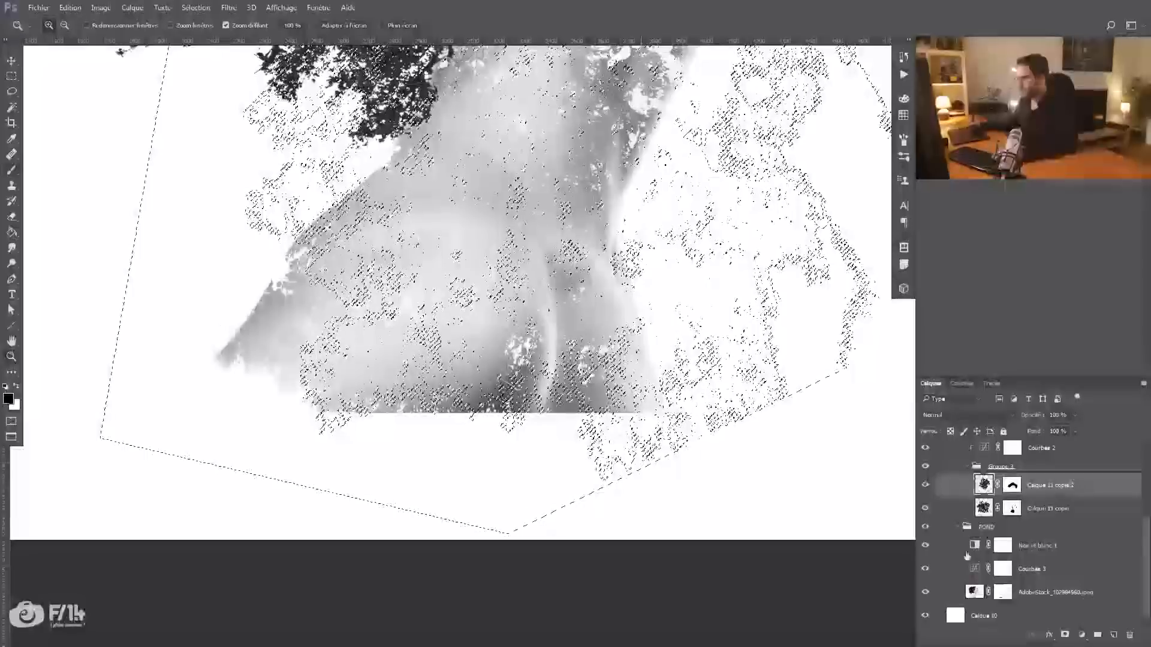
key(b)
key(x)
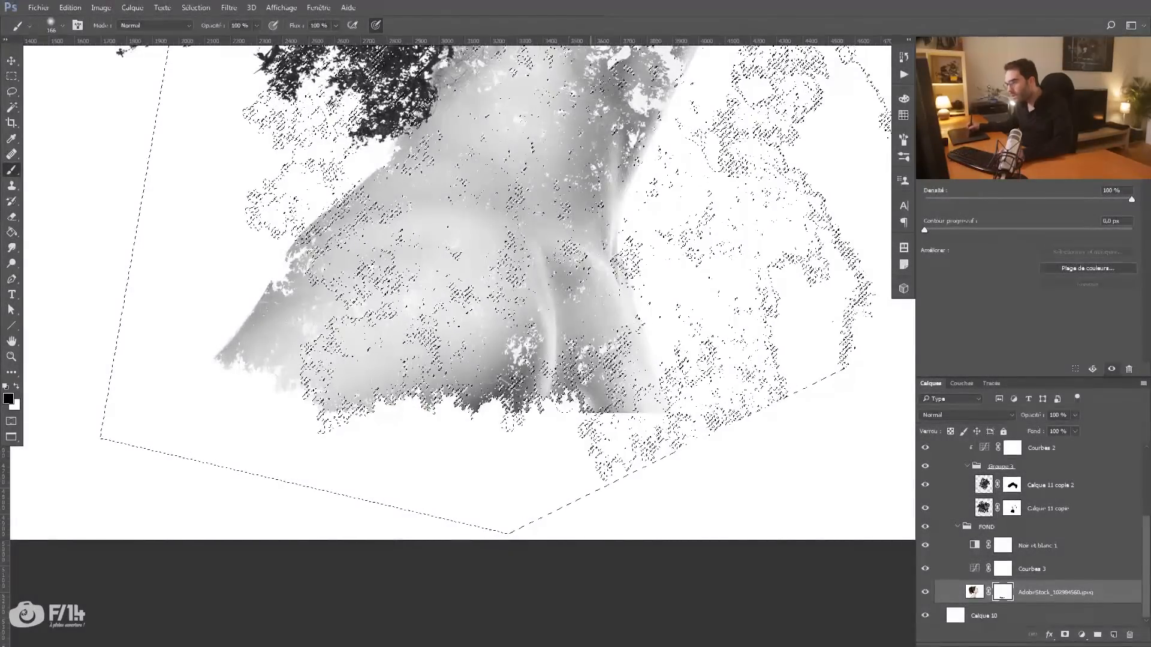
drag(599, 378, 590, 390)
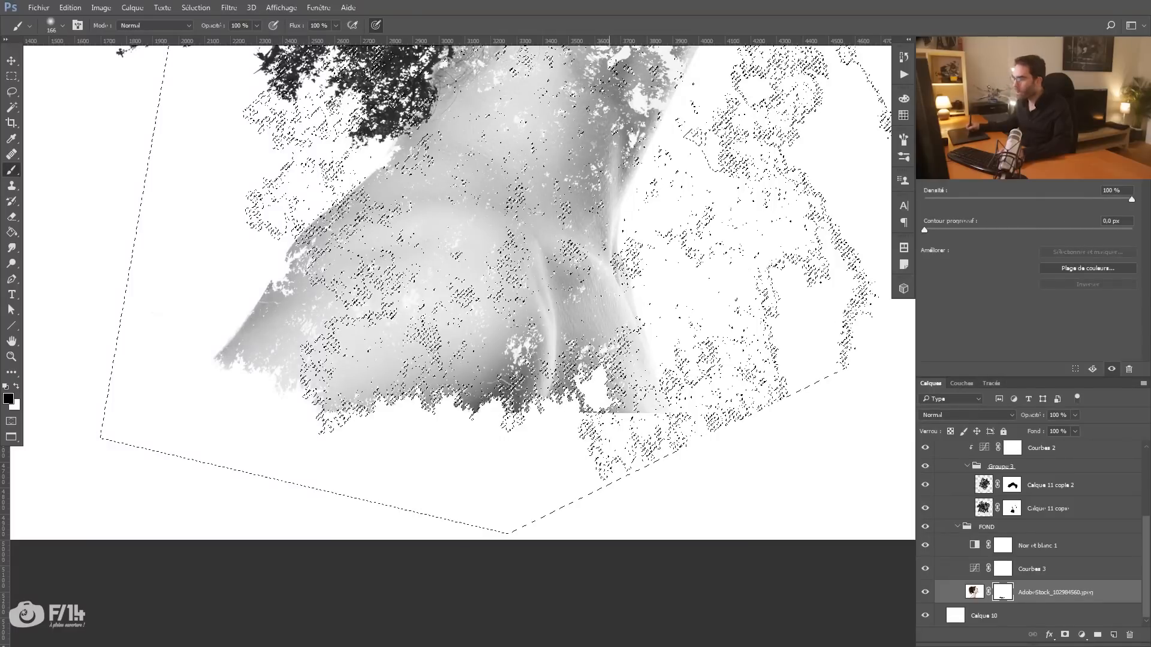
Shift the selection up to paint out more of the chest's straight bottom edge on the portrait's mask, and deselect to erase the leftovers.
key(m)
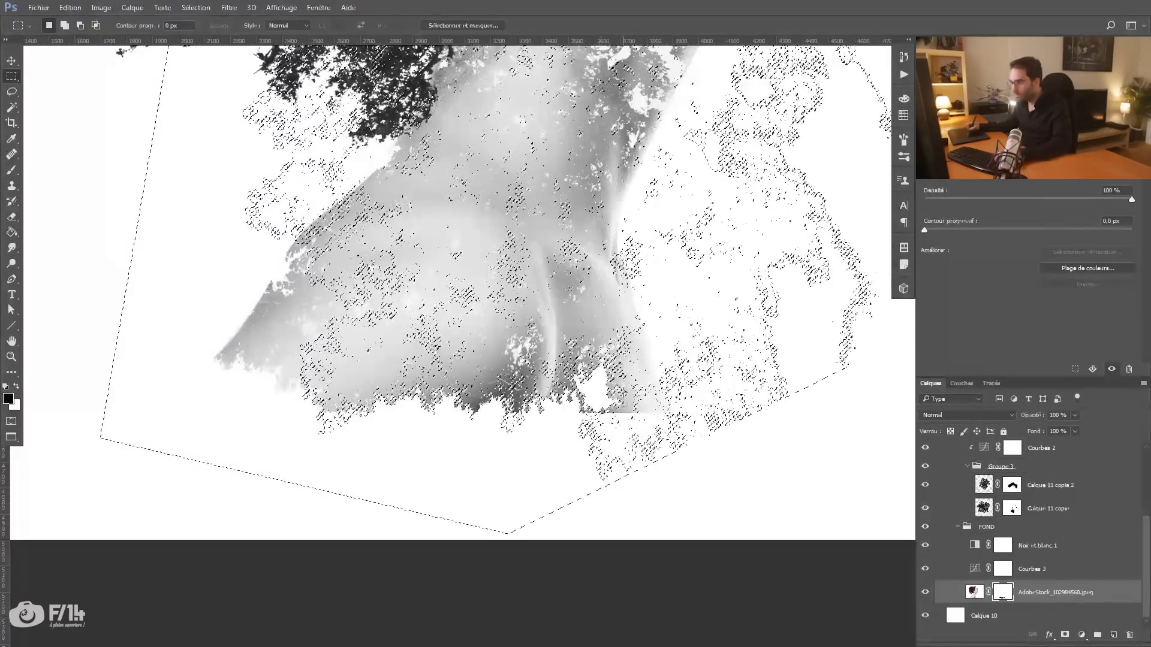
drag(490, 420, 495, 361)
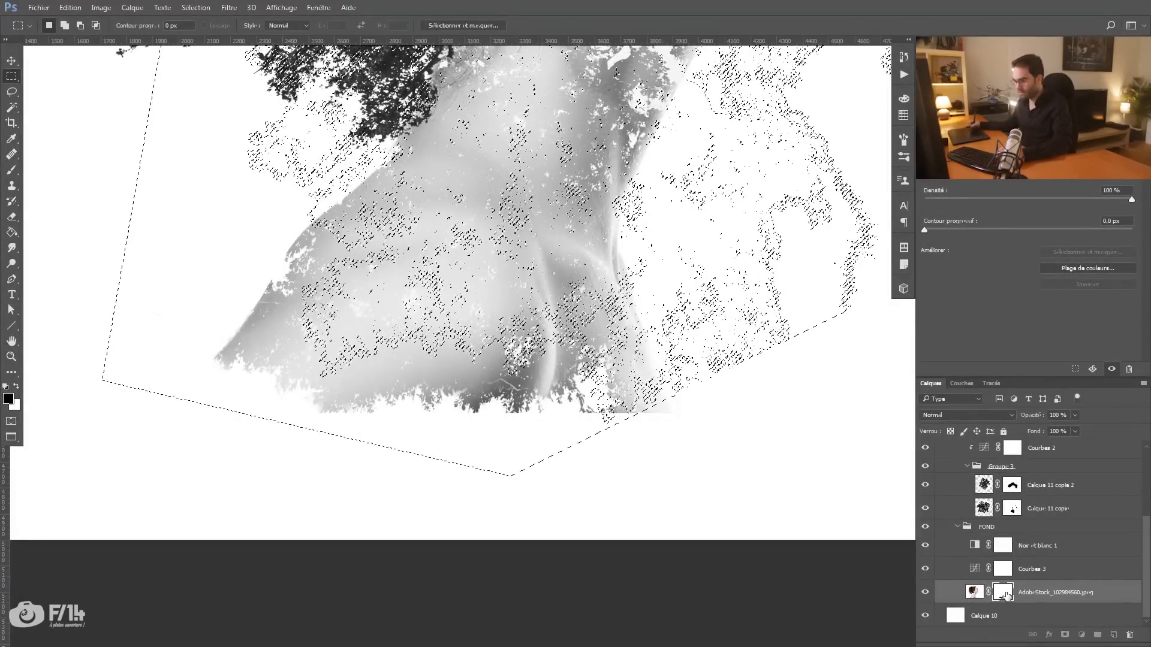
key(b)
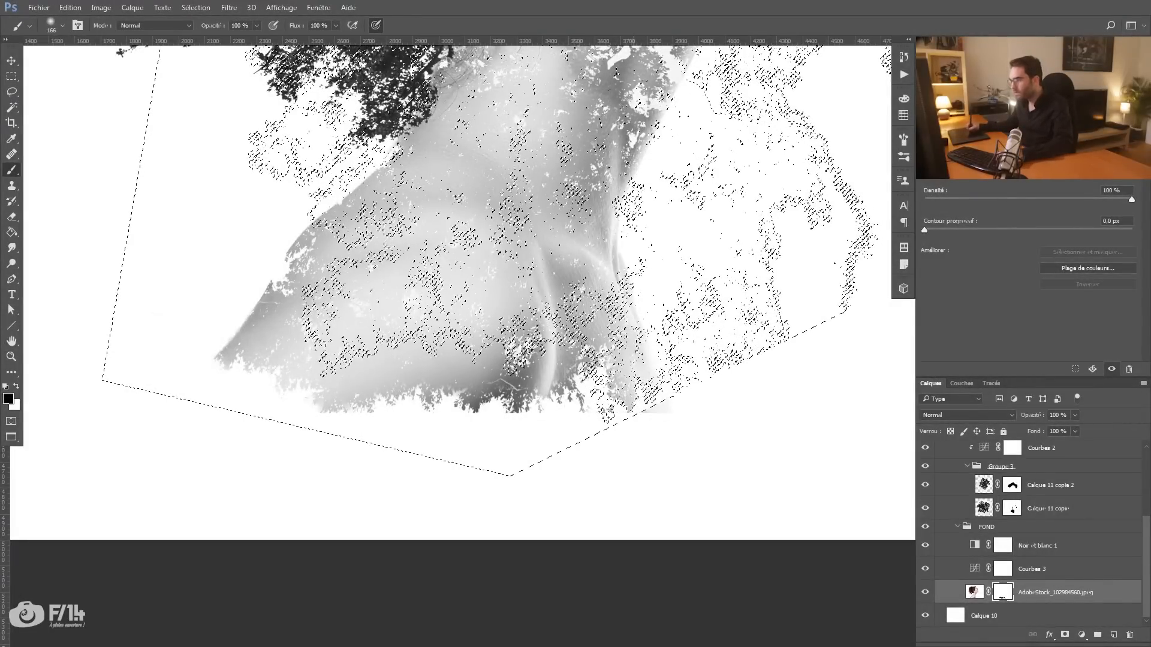
key(ctrl+d)
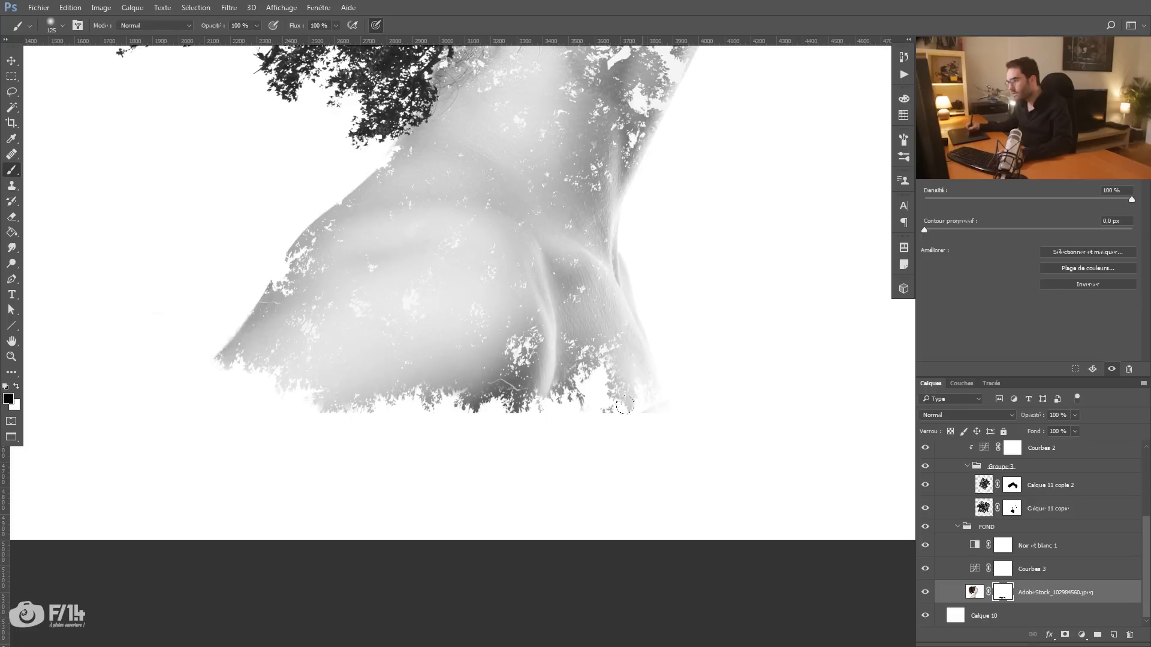
drag(679, 426, 676, 428)
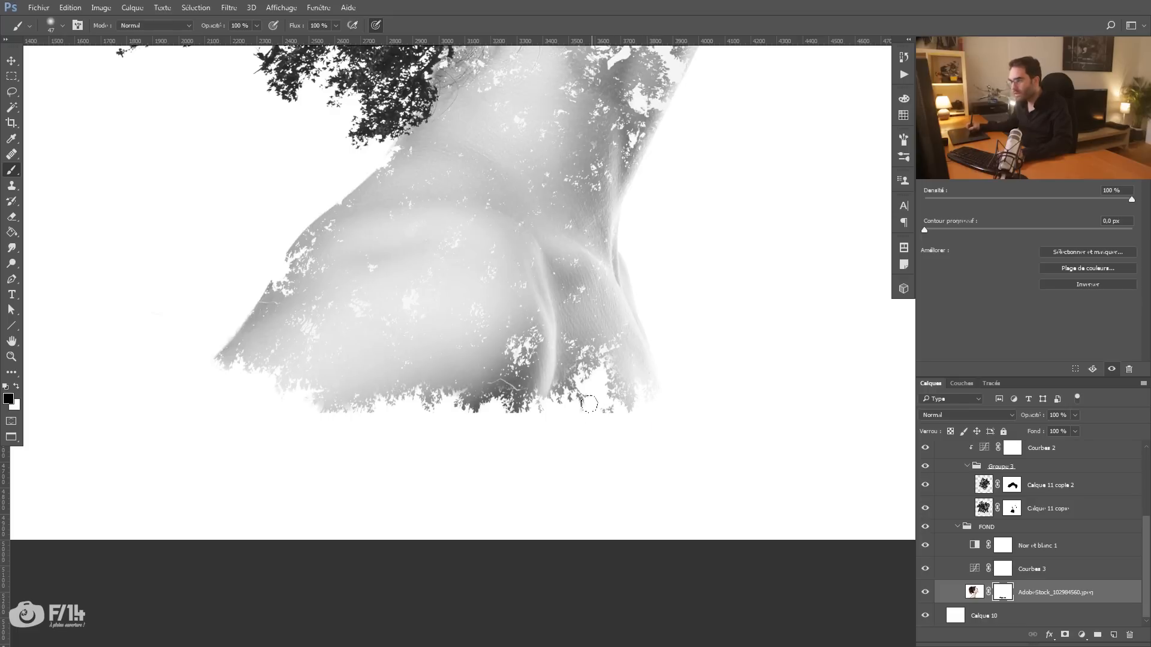
Clean up the foliage edge below the shoulder on the portrait's mask with a harder 14 px black brush.
key(z)
drag(285, 423, 341, 433)
key(b)
drag(419, 398, 407, 398)
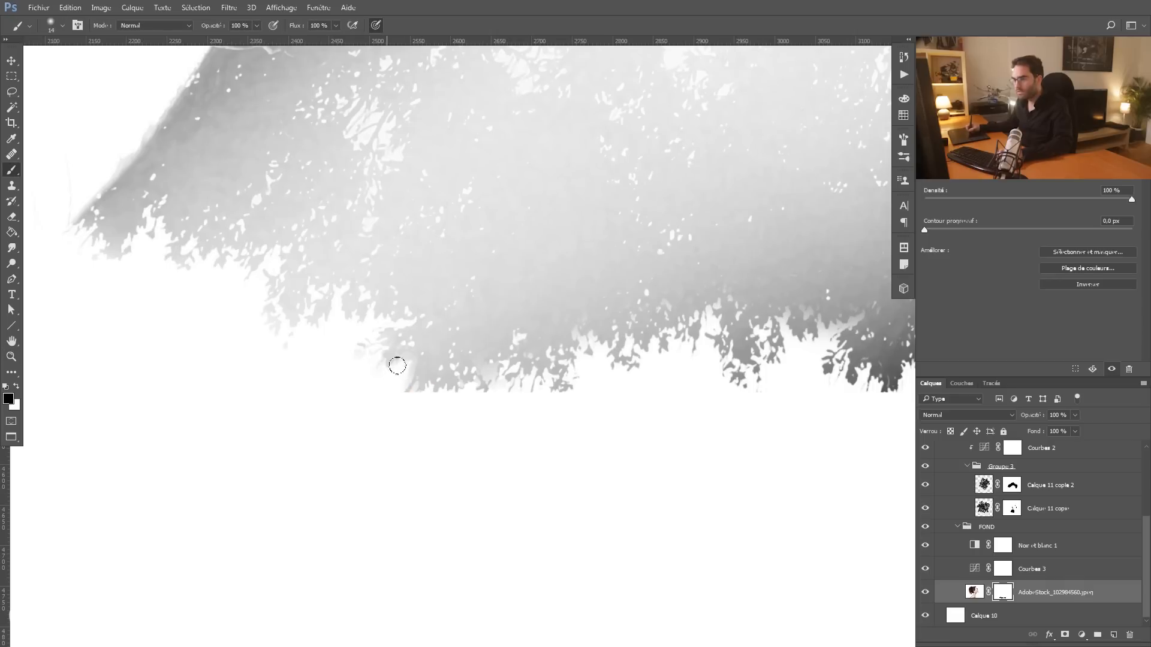
right_click(413, 379)
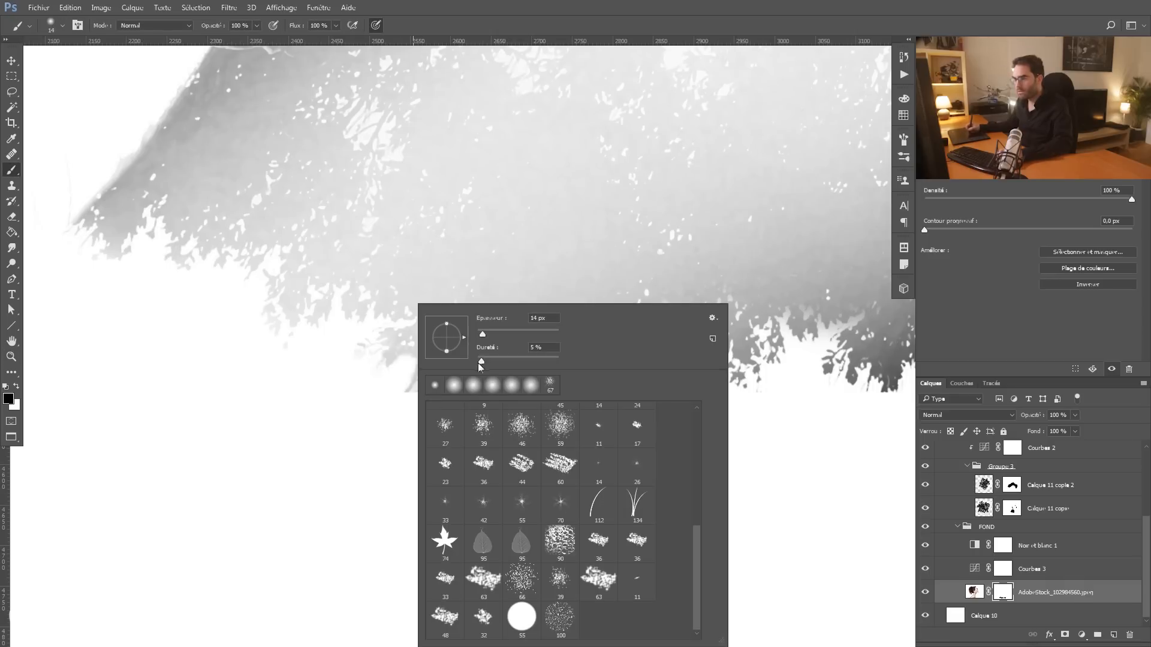
click(383, 386)
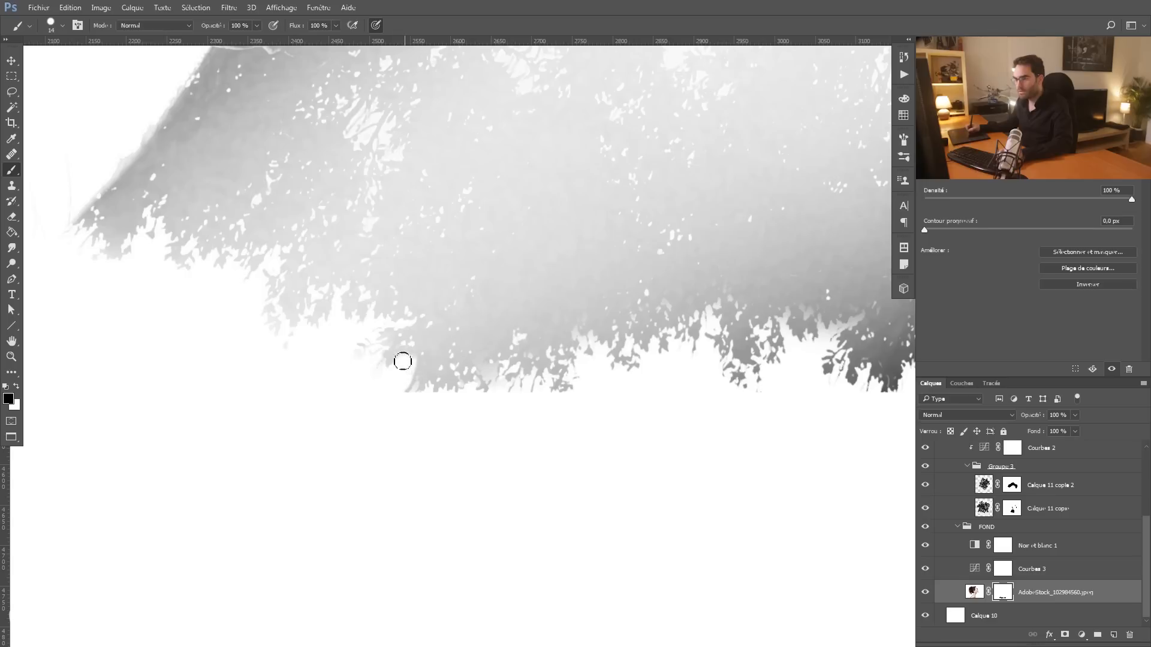
key(z)
drag(533, 391, 465, 393)
mouse_move(537, 324)
mouse_down()
mouse_move(395, 422)
mouse_move(433, 420)
mouse_up()
drag(481, 391, 444, 391)
drag(417, 353, 430, 390)
key(b)
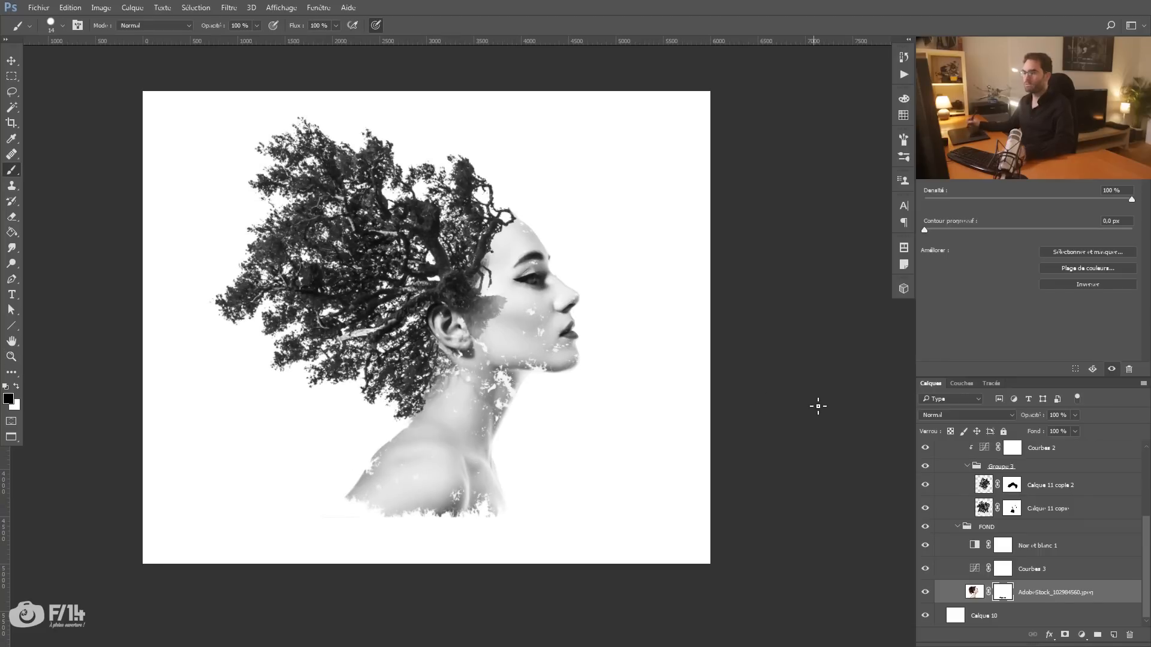